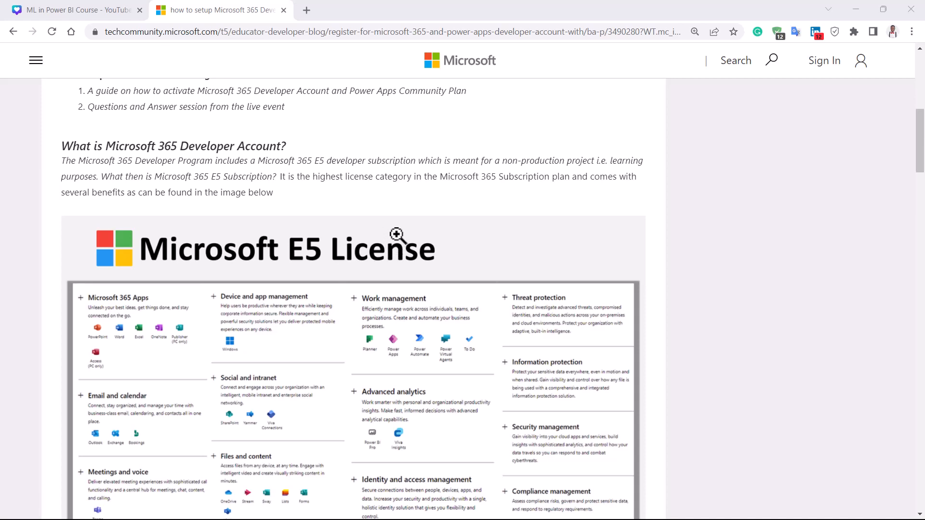
- Review the blog article's E5 license overview, developer account sign-up instructions, video guides and useful resources
{"action": "scroll", "coordinate": [394, 236], "scroll_direction": "down", "scroll_amount": 3}
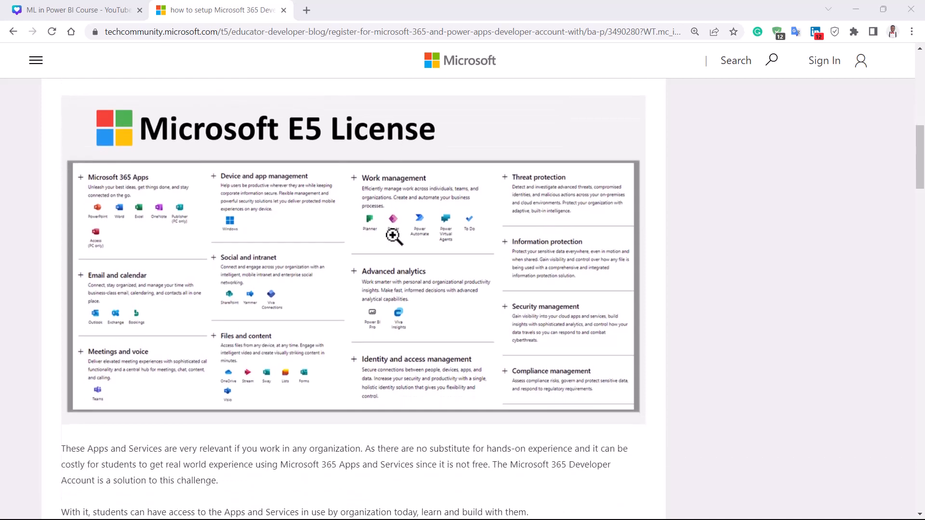
{"action": "scroll", "coordinate": [393, 234], "scroll_direction": "up", "scroll_amount": 1}
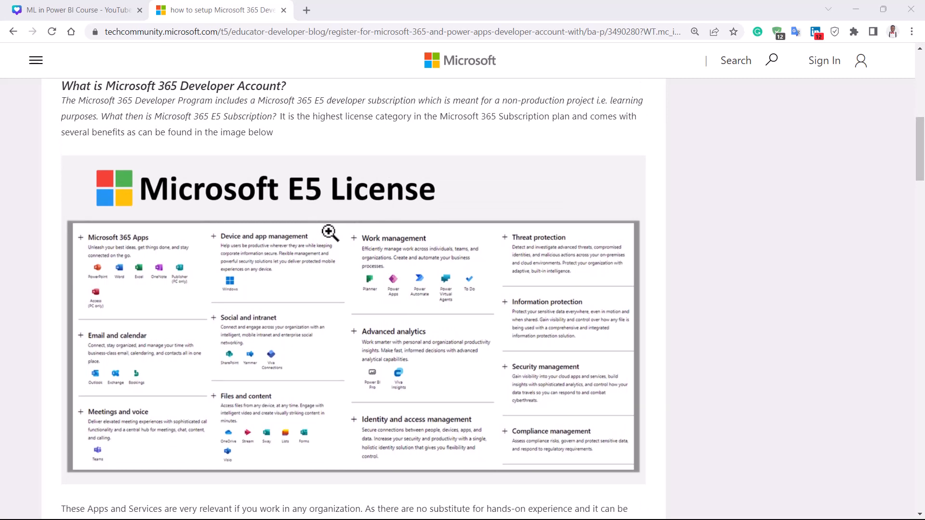
{"action": "scroll", "coordinate": [330, 238], "scroll_direction": "down", "scroll_amount": 4}
{"action": "scroll", "coordinate": [329, 240], "scroll_direction": "down", "scroll_amount": 2}
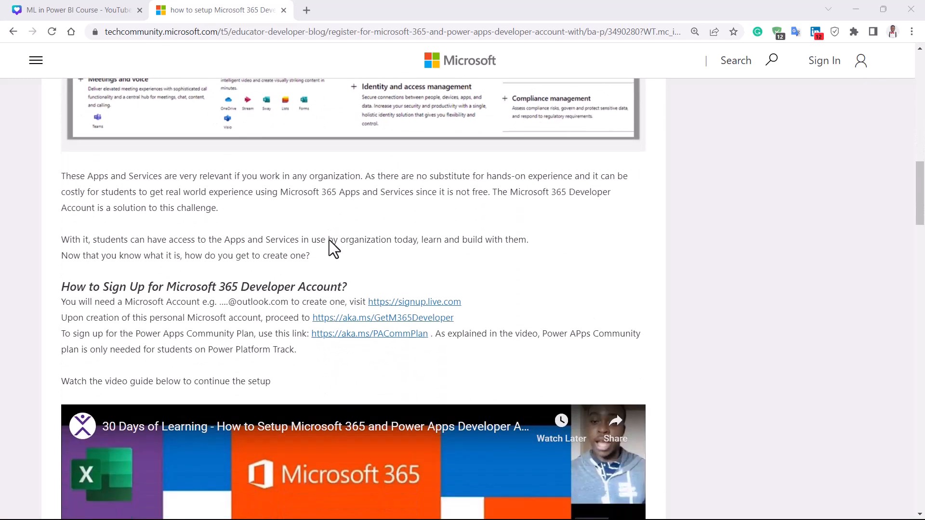
{"action": "scroll", "coordinate": [329, 241], "scroll_direction": "down", "scroll_amount": 2}
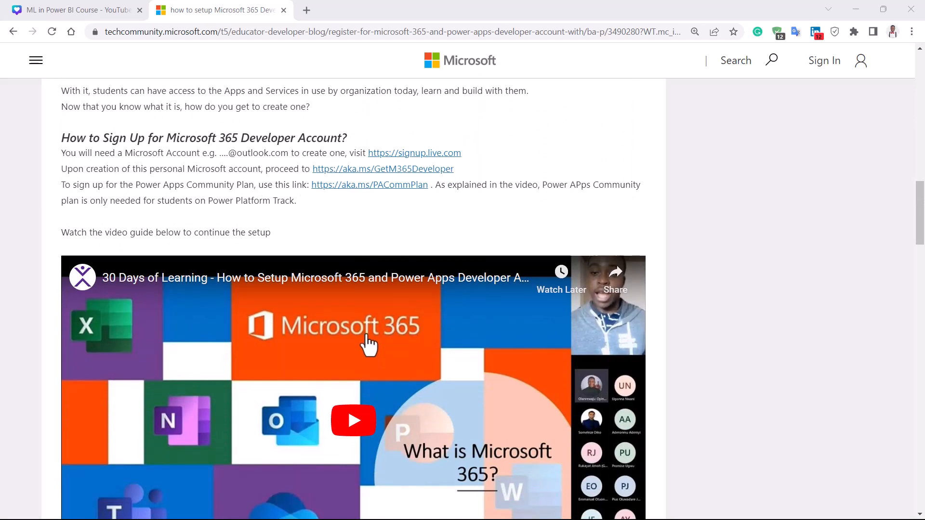
{"action": "scroll", "coordinate": [368, 348], "scroll_direction": "down", "scroll_amount": 5}
{"action": "scroll", "coordinate": [371, 341], "scroll_direction": "down", "scroll_amount": 3}
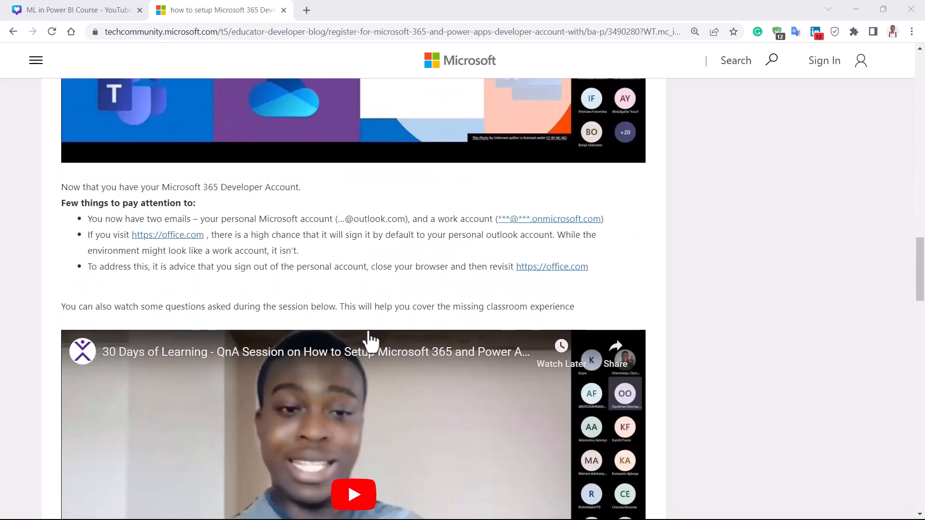
{"action": "scroll", "coordinate": [372, 311], "scroll_direction": "down", "scroll_amount": 6}
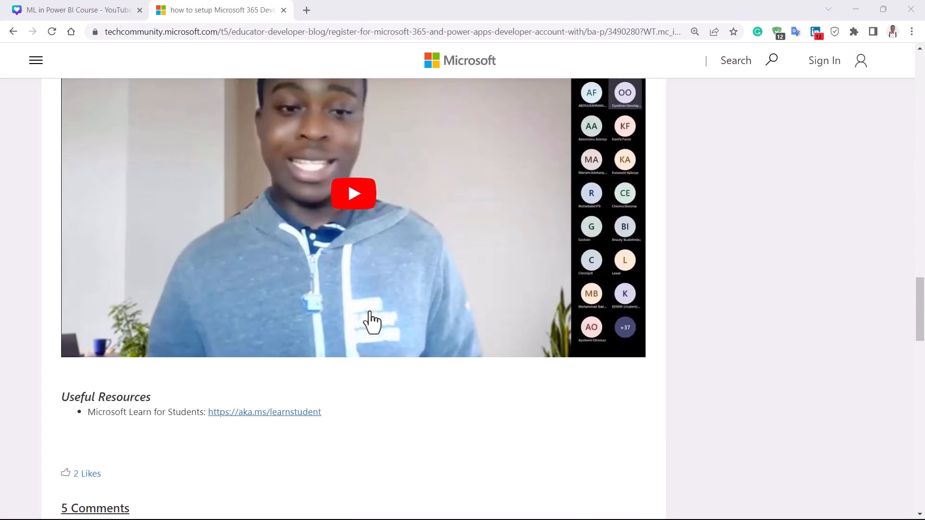
{"action": "scroll", "coordinate": [371, 320], "scroll_direction": "up", "scroll_amount": 3}
{"action": "scroll", "coordinate": [368, 316], "scroll_direction": "up", "scroll_amount": 15}
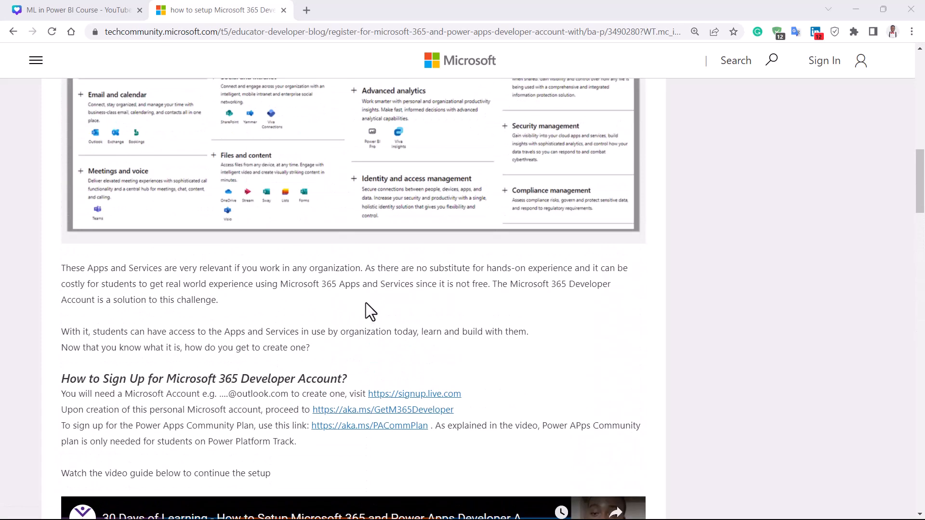
{"action": "scroll", "coordinate": [363, 302], "scroll_direction": "up", "scroll_amount": 1}
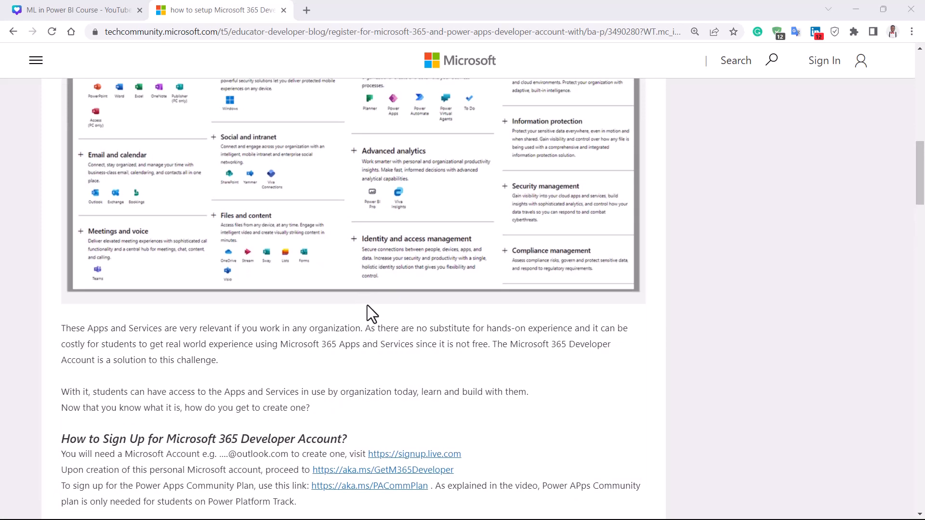
{"action": "scroll", "coordinate": [366, 315], "scroll_direction": "up", "scroll_amount": 1}
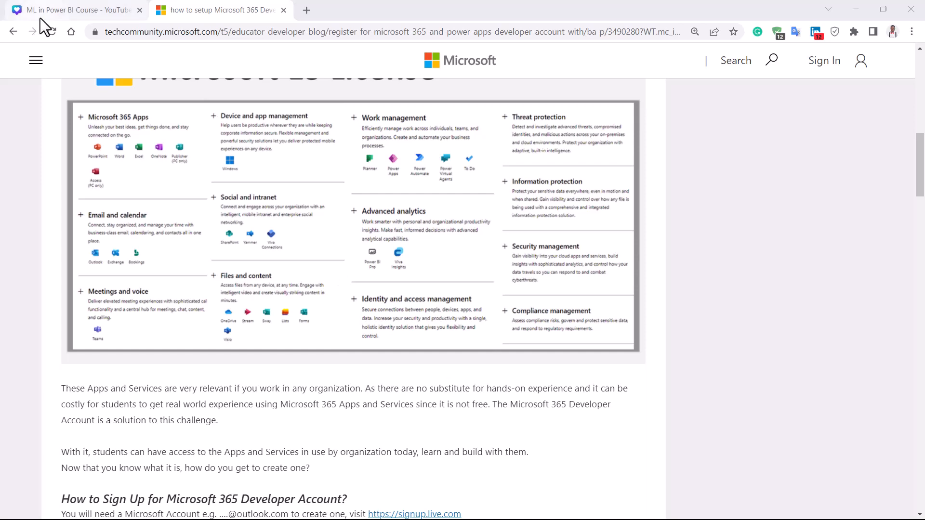
- Switch to the Microsoft Store, search for "power bi desktop" and open the Power BI Desktop listing
{"action": "mouse_move", "coordinate": [35, 11]}
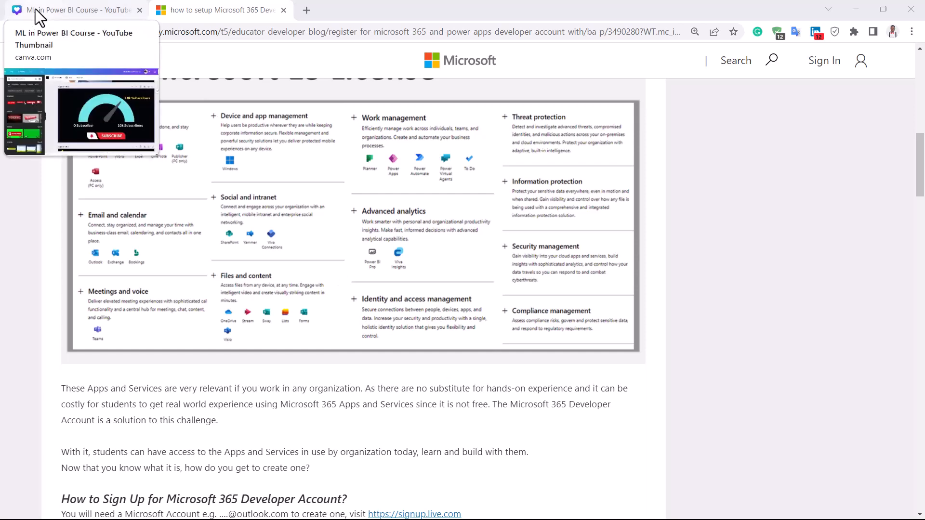
{"action": "key", "text": "super"}
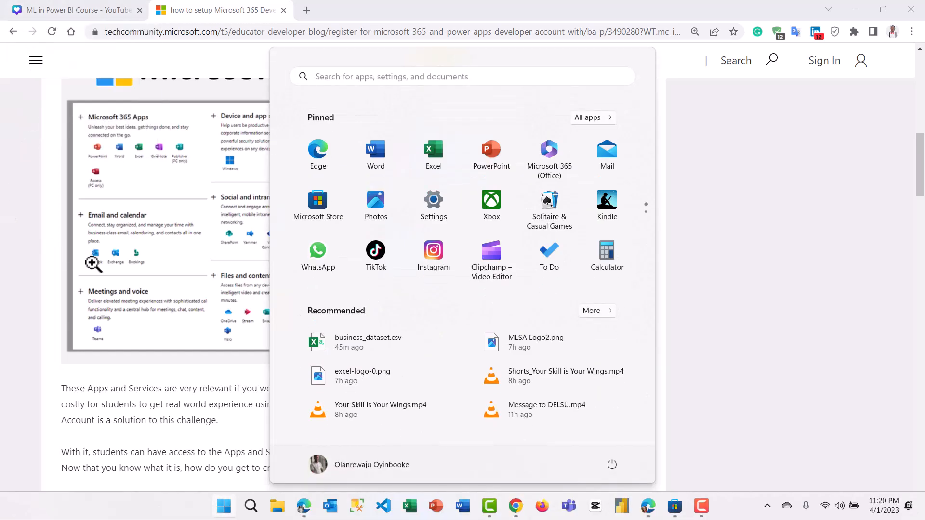
{"action": "left_click", "coordinate": [679, 505]}
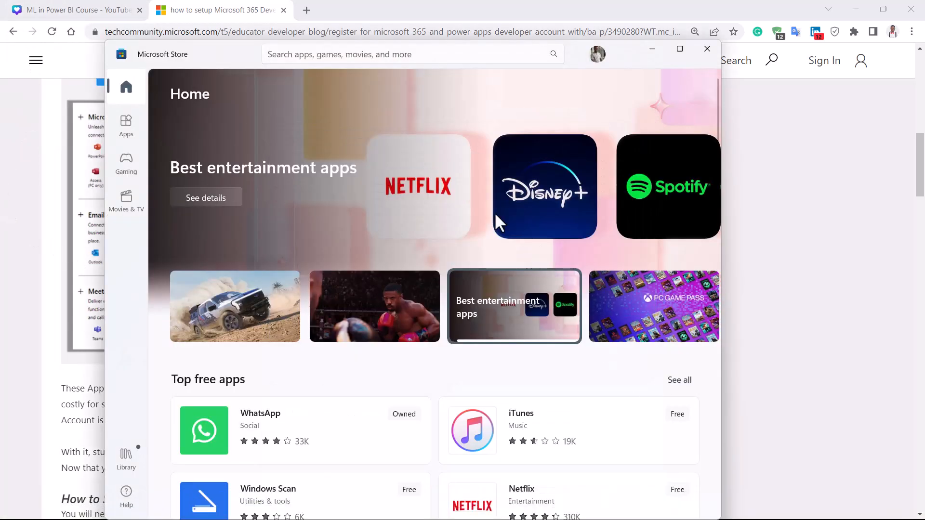
{"action": "left_click", "coordinate": [424, 55]}
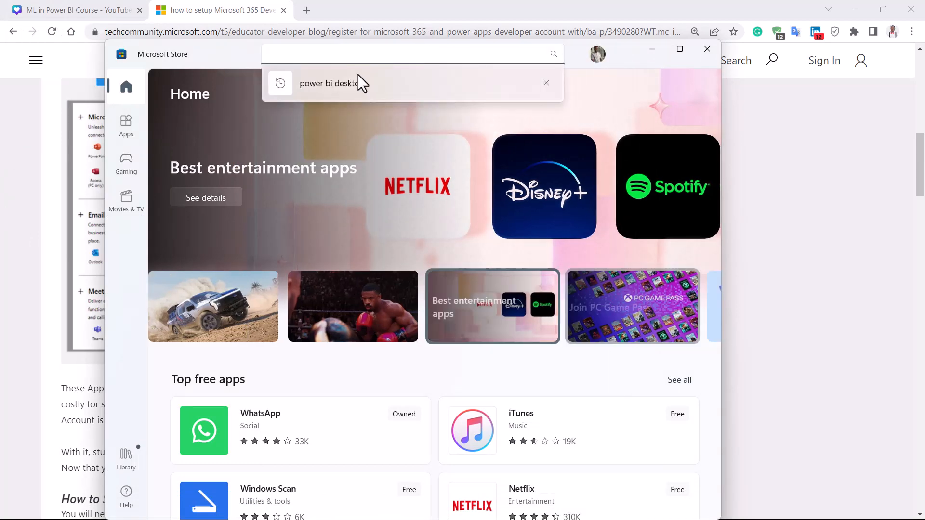
{"action": "left_click", "coordinate": [358, 82]}
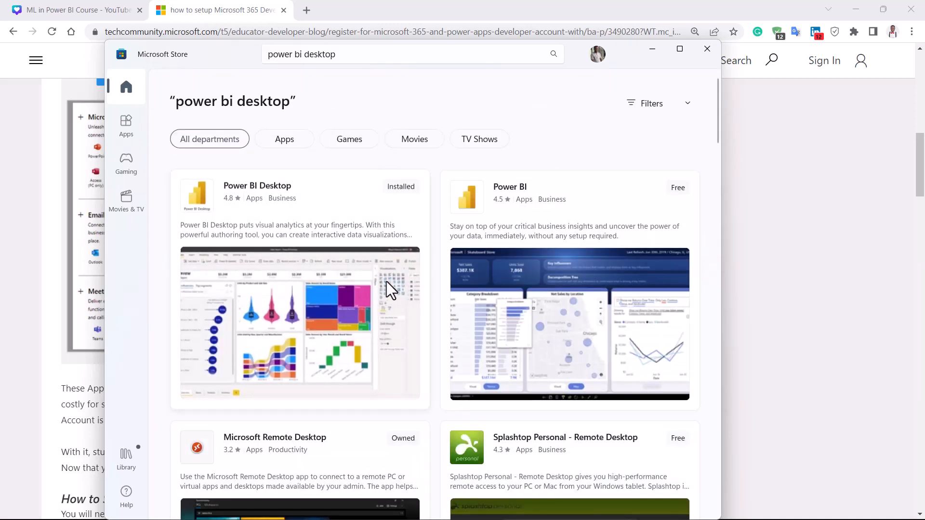
{"action": "left_click", "coordinate": [314, 251]}
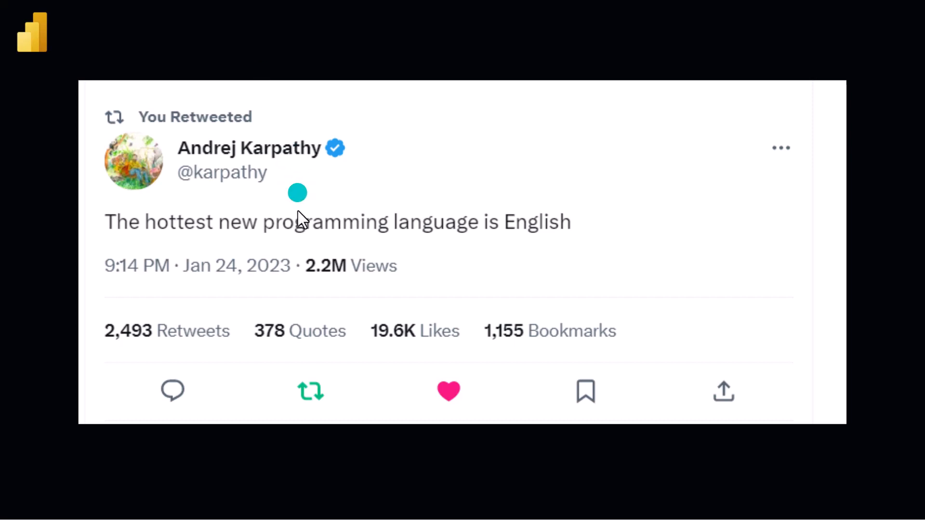
- Switch to Power BI Desktop and load the financials table from the Excel workbook Financial Sample.xlsx
{"action": "key", "text": "super"}
{"action": "left_click", "coordinate": [622, 509]}
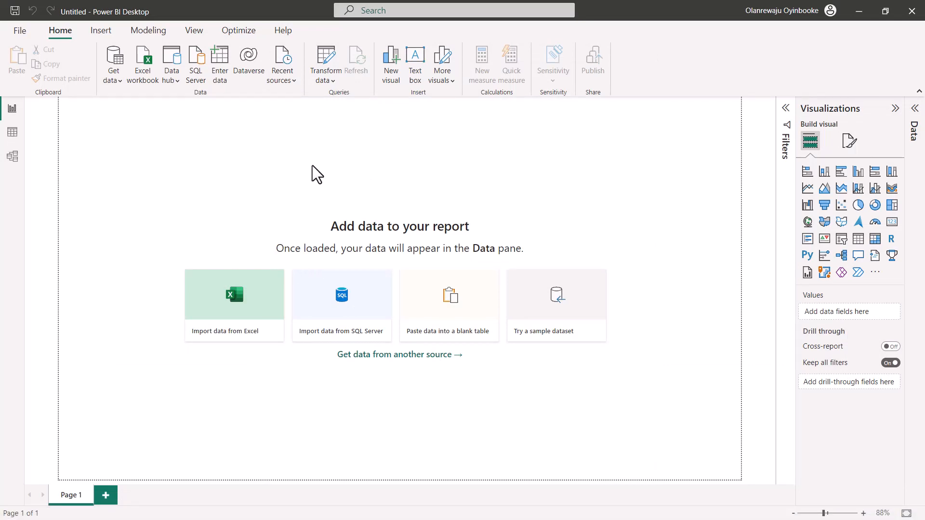
{"action": "left_click", "coordinate": [247, 322]}
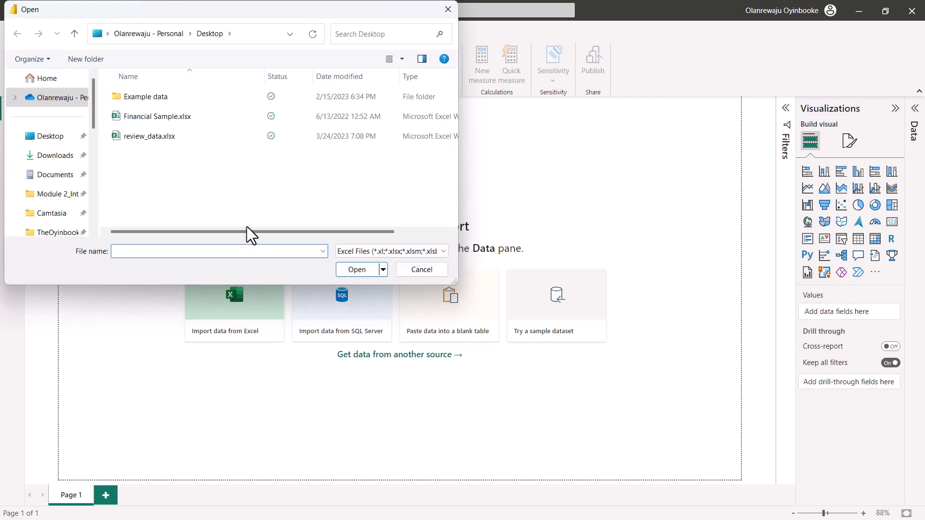
{"action": "left_click", "coordinate": [152, 120]}
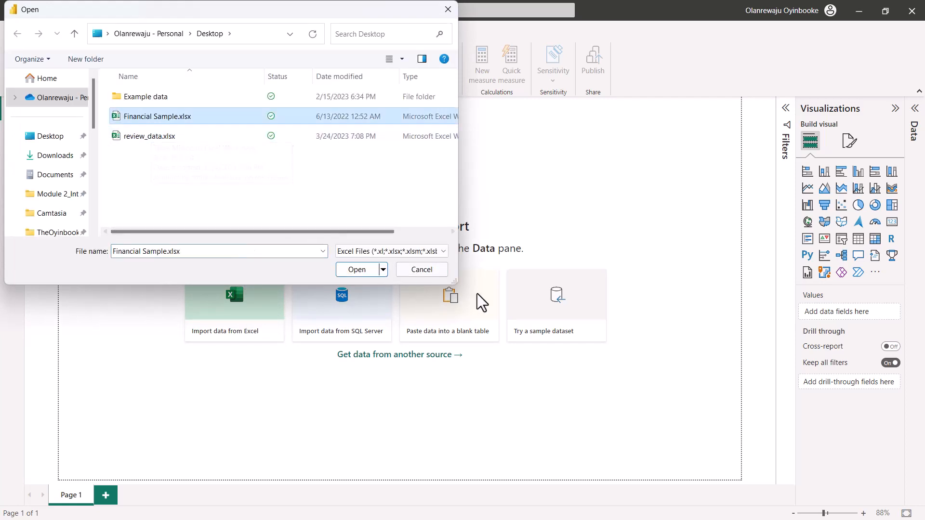
{"action": "left_click", "coordinate": [370, 275]}
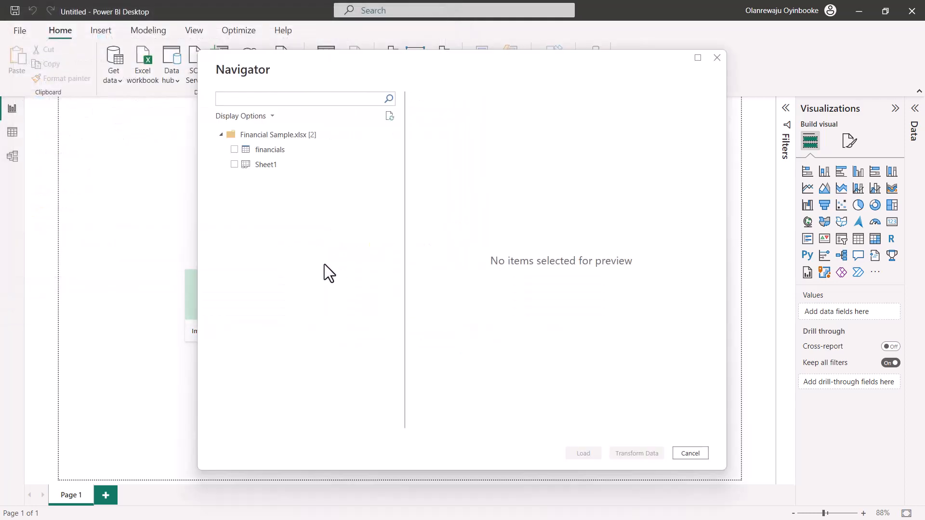
{"action": "left_click", "coordinate": [233, 151]}
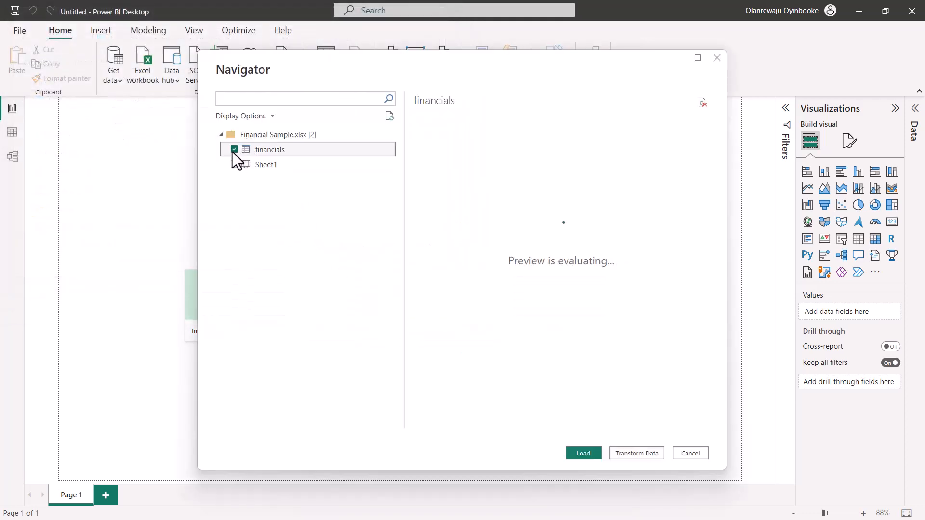
{"action": "left_click", "coordinate": [588, 453]}
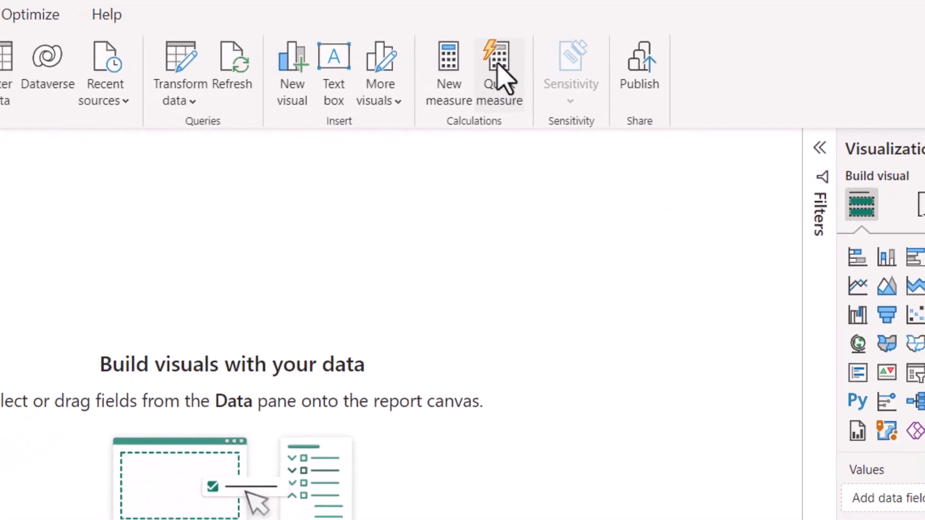
- Create a Max per category quick measure with Sum of Sales as the base value and Product as the category
{"action": "left_click", "coordinate": [501, 77]}
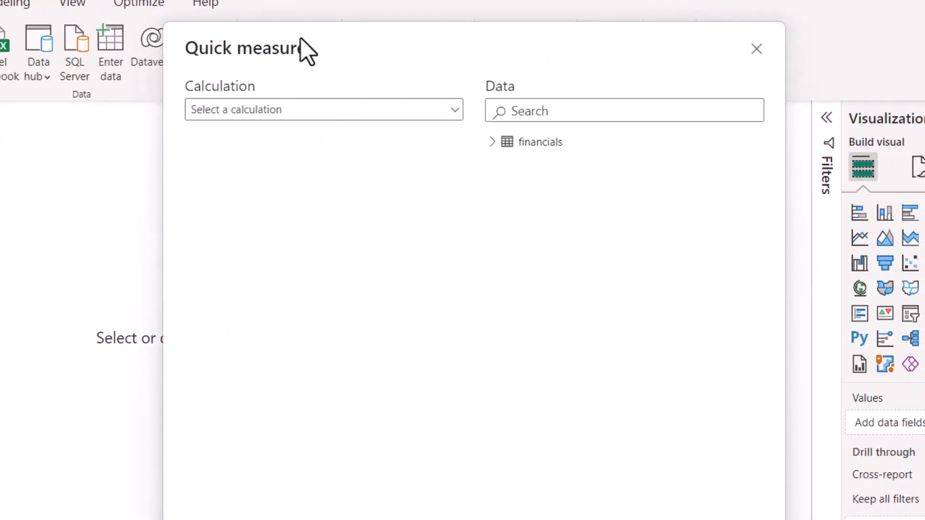
{"action": "left_click_drag", "start_coordinate": [301, 39], "coordinate": [189, 21]}
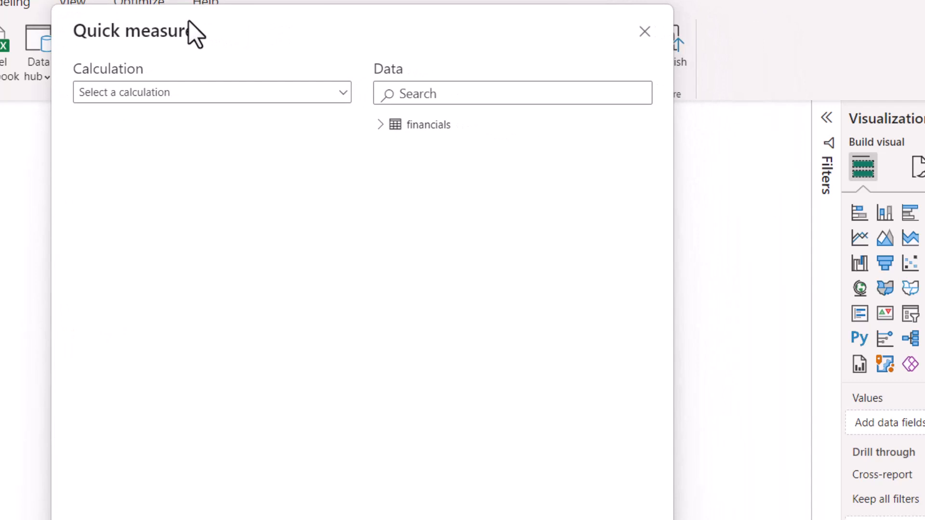
{"action": "left_click", "coordinate": [199, 97]}
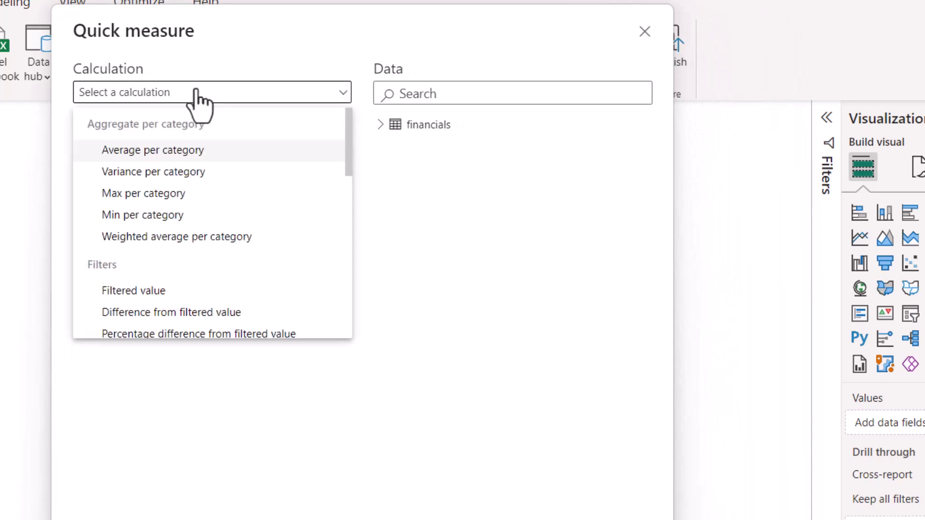
{"action": "left_click", "coordinate": [170, 199]}
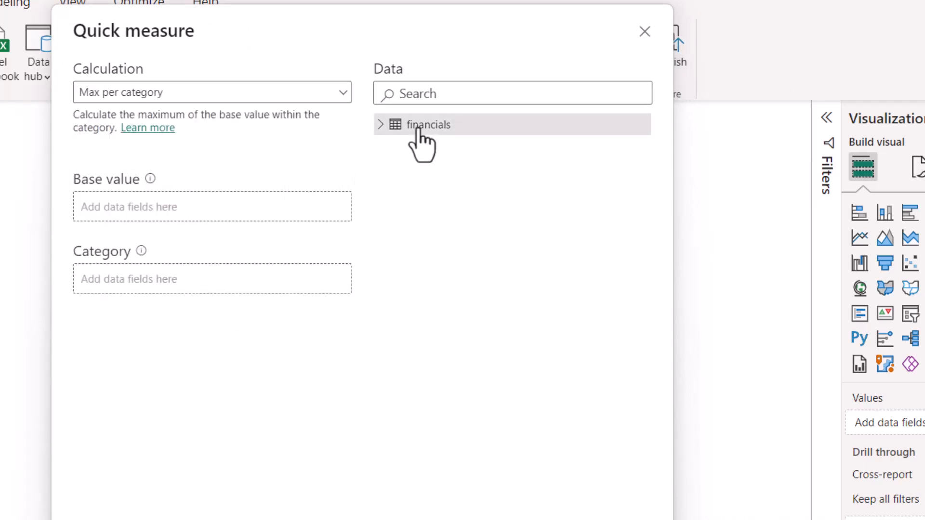
{"action": "left_click", "coordinate": [382, 124]}
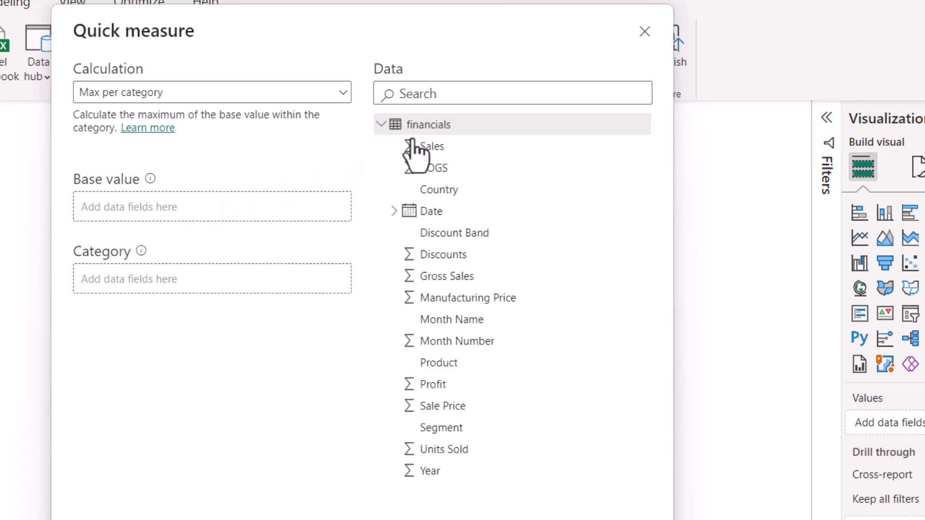
{"action": "left_click", "coordinate": [454, 151]}
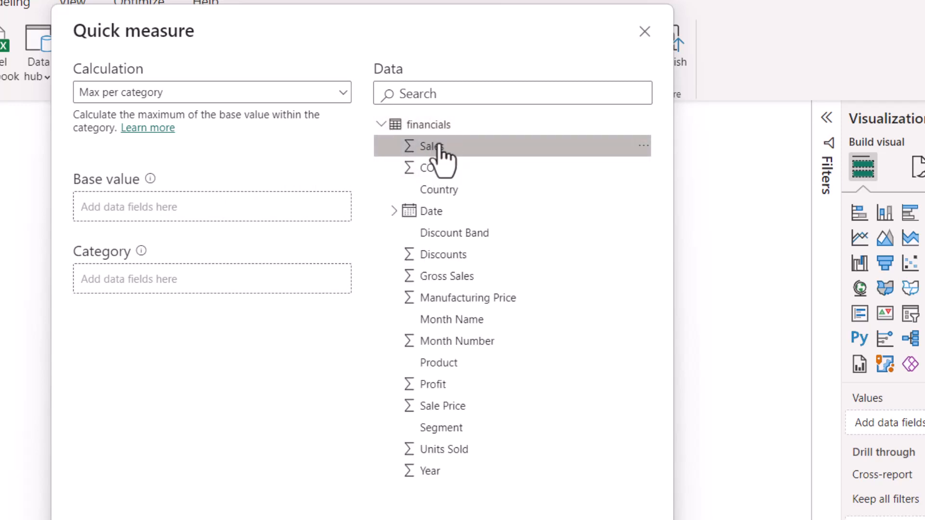
{"action": "left_click_drag", "start_coordinate": [439, 146], "coordinate": [169, 223]}
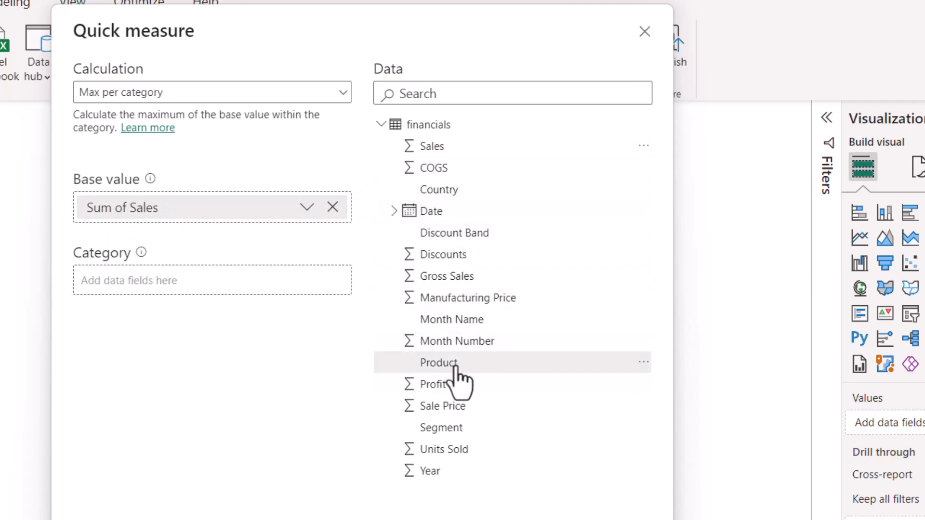
{"action": "left_click_drag", "start_coordinate": [455, 369], "coordinate": [182, 289]}
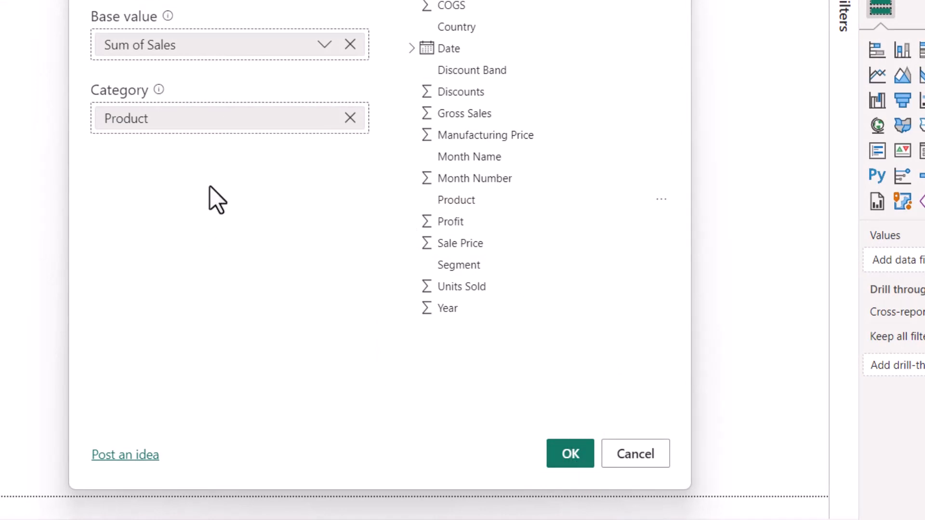
{"action": "left_click", "coordinate": [570, 454]}
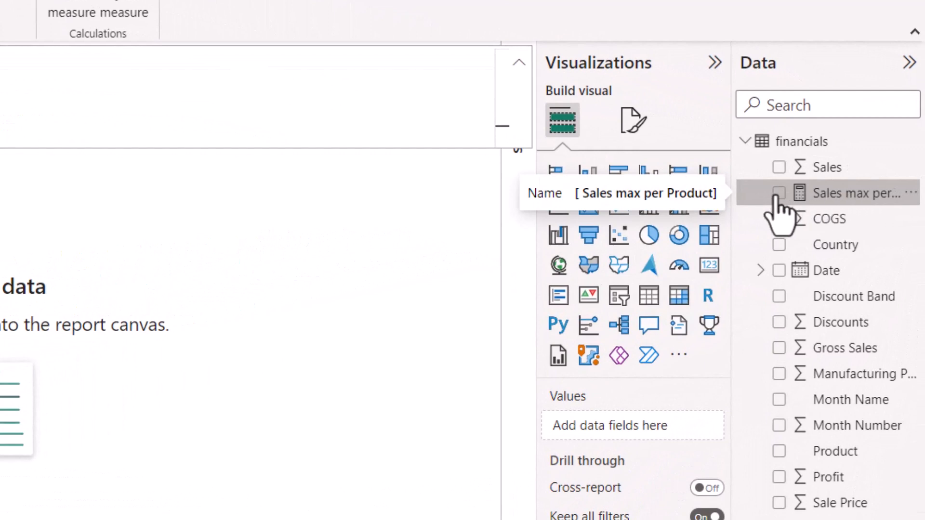
- Build an enlarged clustered column chart of Sales max per Product by Product and highlight the Paseo column
{"action": "left_click", "coordinate": [777, 193]}
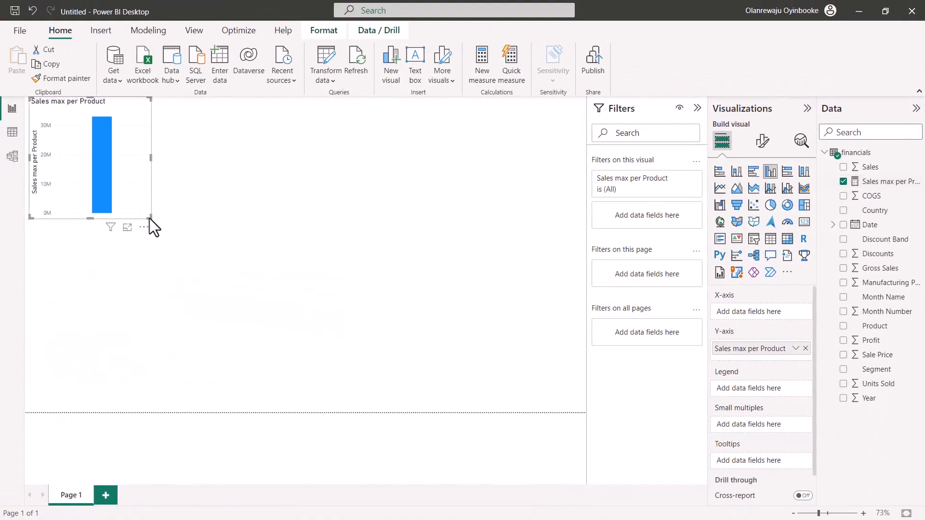
{"action": "left_click_drag", "start_coordinate": [149, 218], "coordinate": [281, 265]}
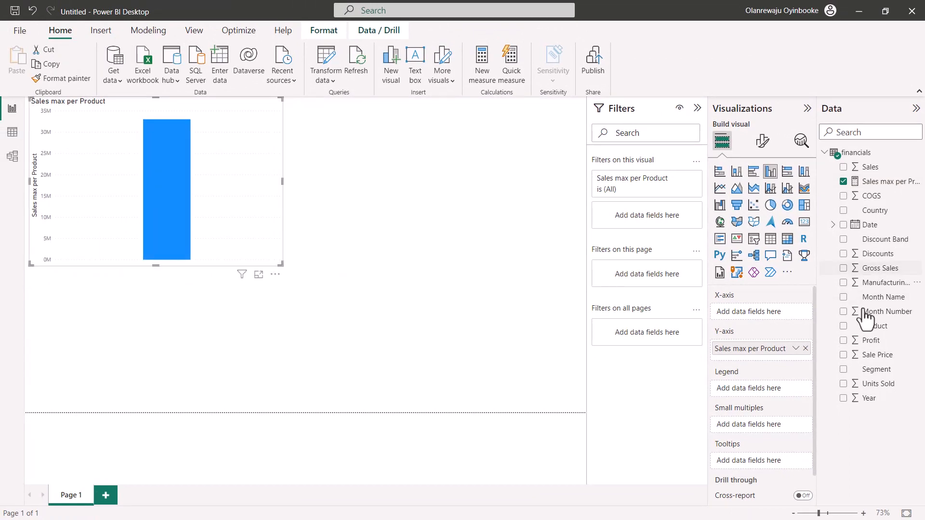
{"action": "left_click", "coordinate": [844, 326]}
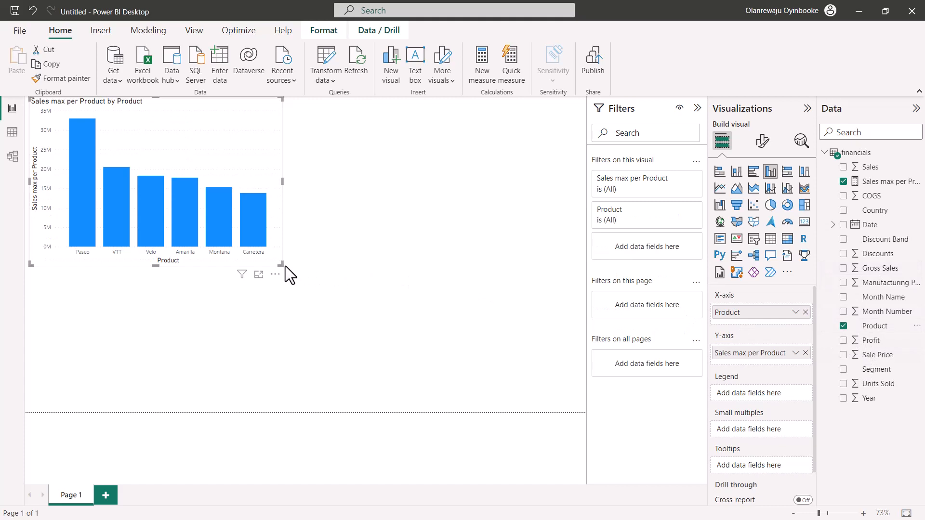
{"action": "left_click_drag", "start_coordinate": [283, 265], "coordinate": [415, 336]}
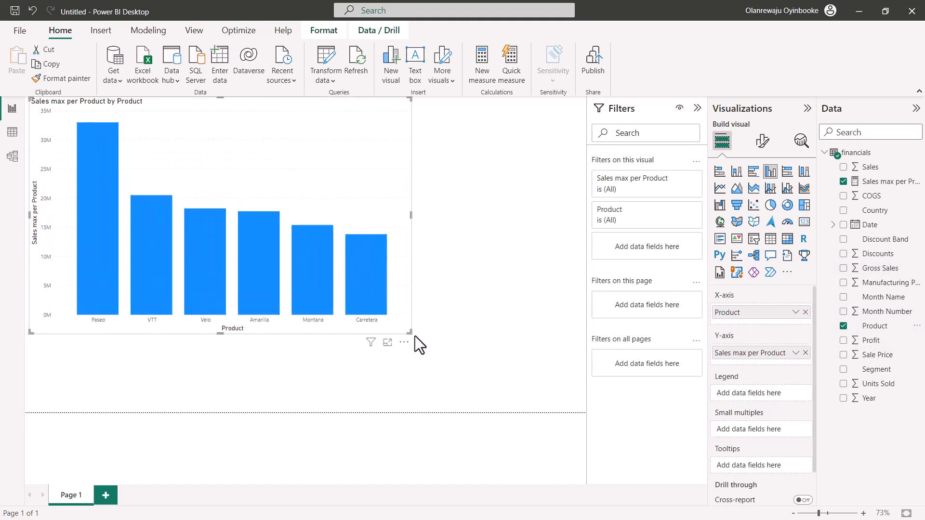
{"action": "left_click", "coordinate": [93, 147]}
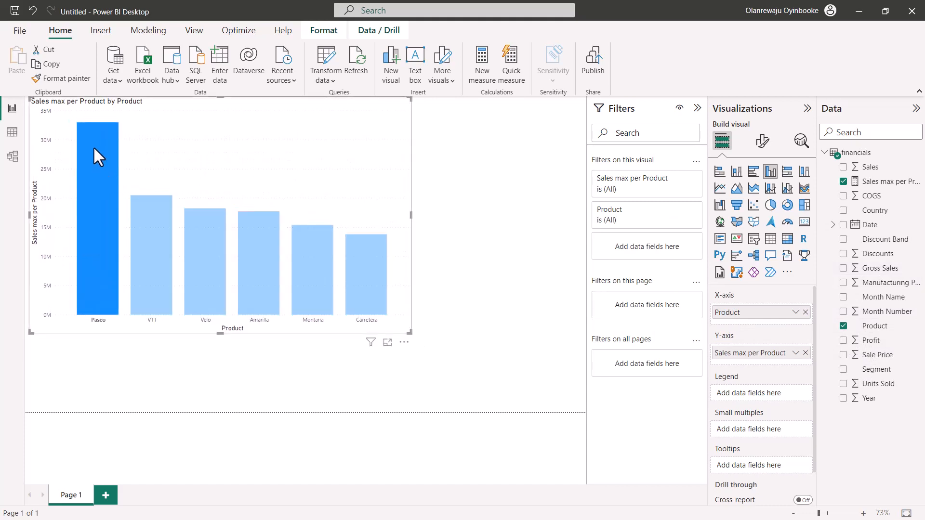
- Turn on data labels for the Sales max per Product column chart and clear the Paseo column highlight
{"action": "left_click", "coordinate": [761, 142]}
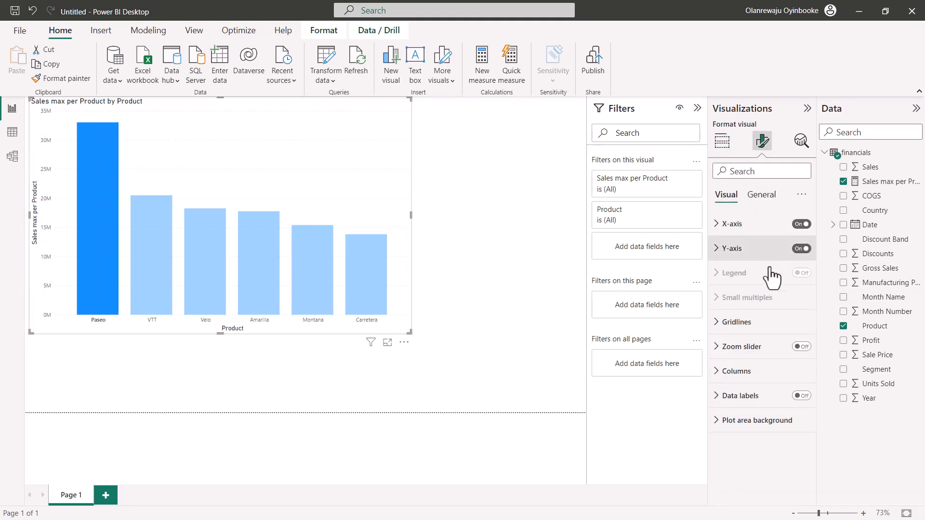
{"action": "left_click", "coordinate": [801, 396]}
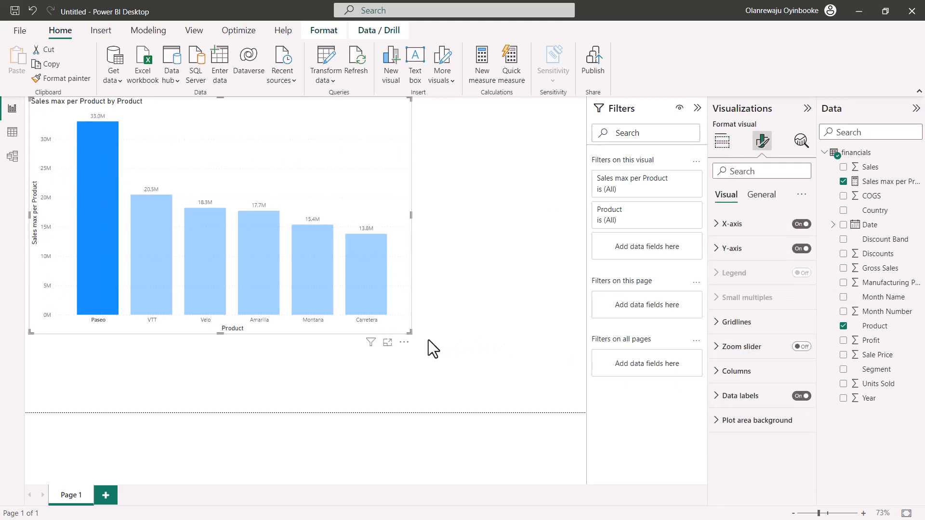
{"action": "left_click", "coordinate": [90, 215]}
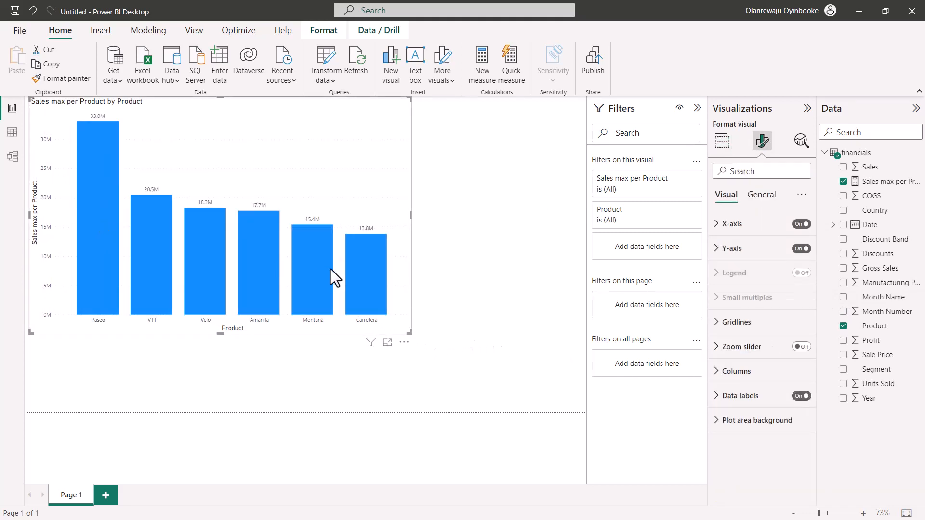
- Move the column chart slightly away from the page's upper-left corner and shrink it to about three quarters of its width
{"action": "left_click_drag", "start_coordinate": [375, 178], "coordinate": [386, 206]}
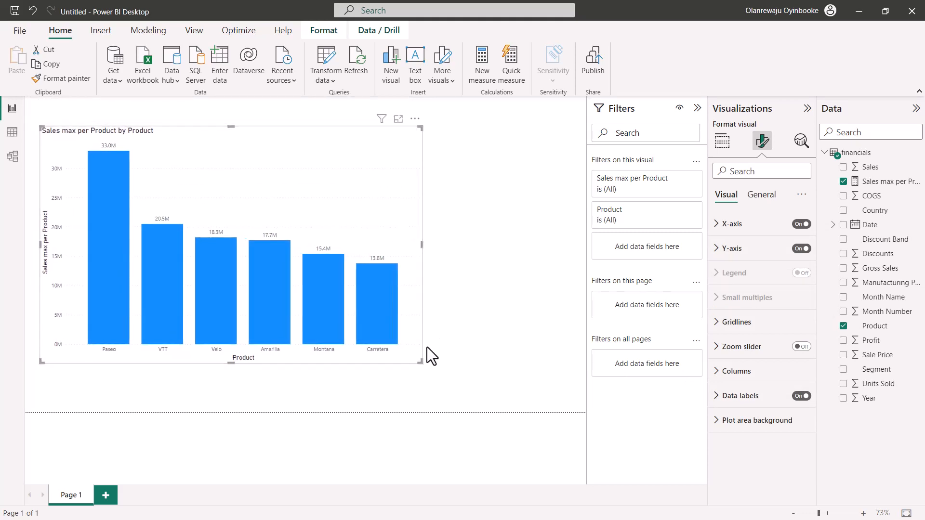
{"action": "left_click_drag", "start_coordinate": [422, 362], "coordinate": [326, 309]}
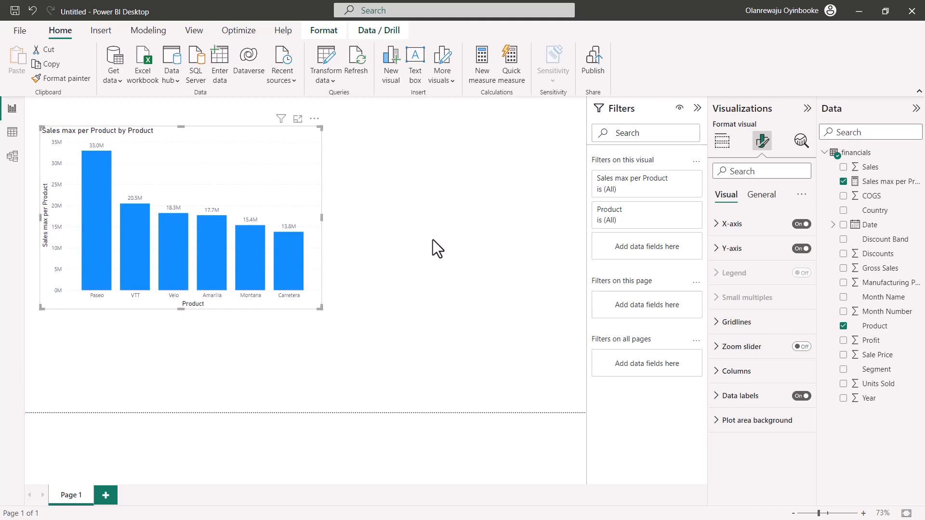
- Look through the available quick measure calculations and the financials table's fields without creating a measure
{"action": "left_click", "coordinate": [507, 65]}
{"action": "left_click", "coordinate": [380, 103]}
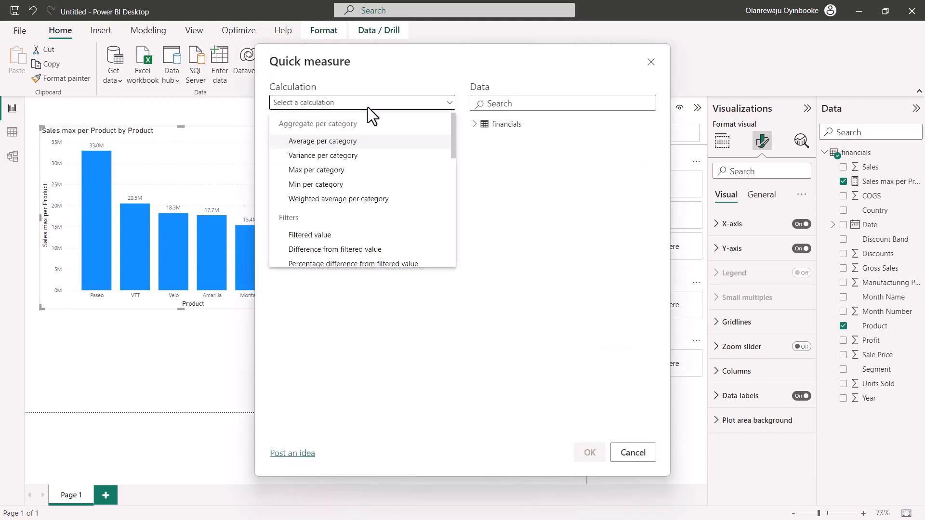
{"action": "scroll", "coordinate": [361, 193], "scroll_direction": "down", "scroll_amount": 3}
{"action": "scroll", "coordinate": [362, 200], "scroll_direction": "down", "scroll_amount": 3}
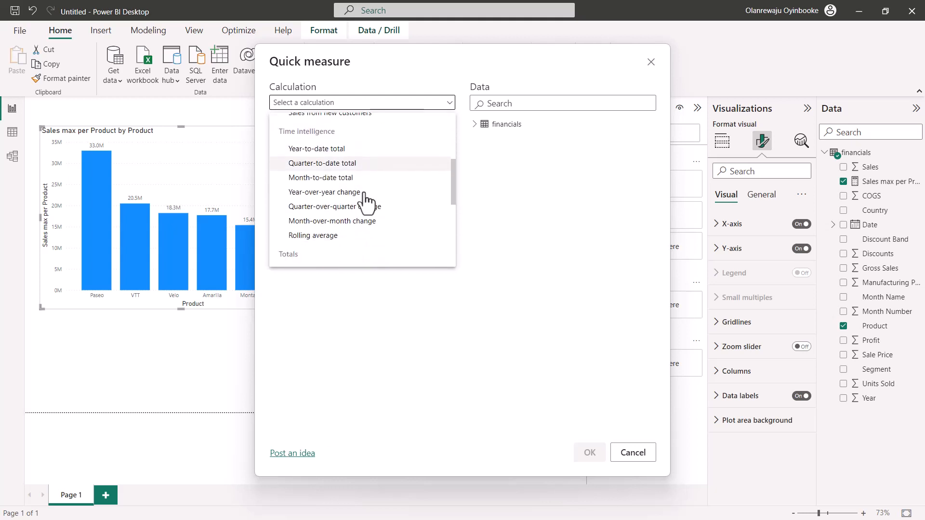
{"action": "left_click", "coordinate": [477, 124]}
{"action": "left_click", "coordinate": [475, 125]}
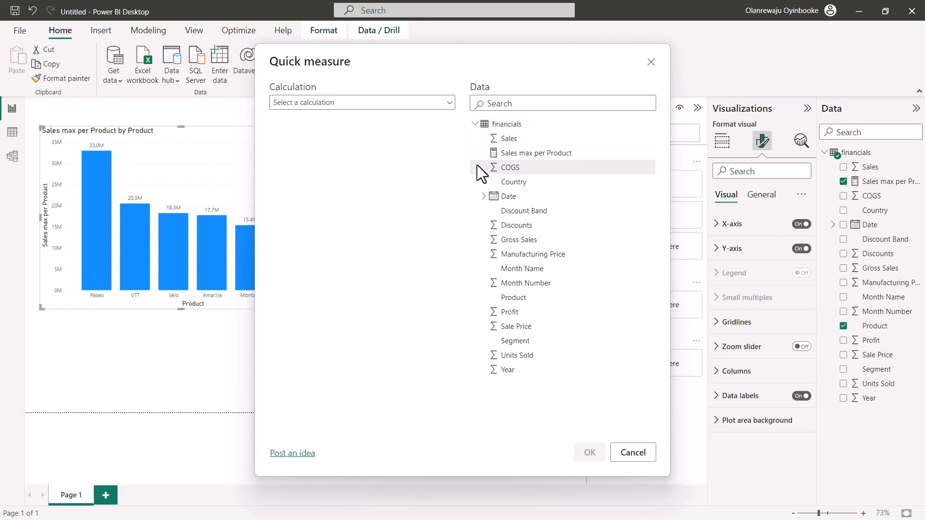
{"action": "left_click", "coordinate": [633, 453]}
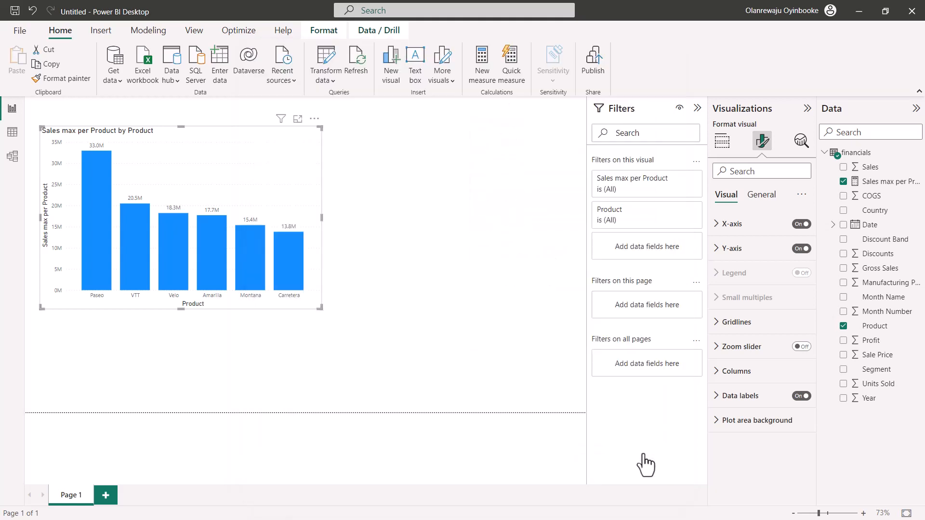
- Enable the Quick measure suggestions preview feature in the global options and accept the restart notice
{"action": "left_click", "coordinate": [14, 32]}
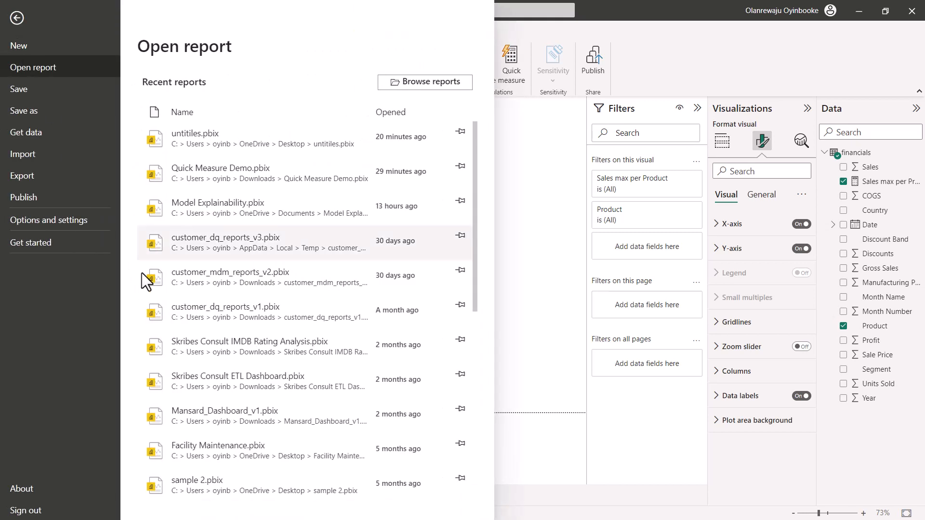
{"action": "left_click", "coordinate": [65, 218]}
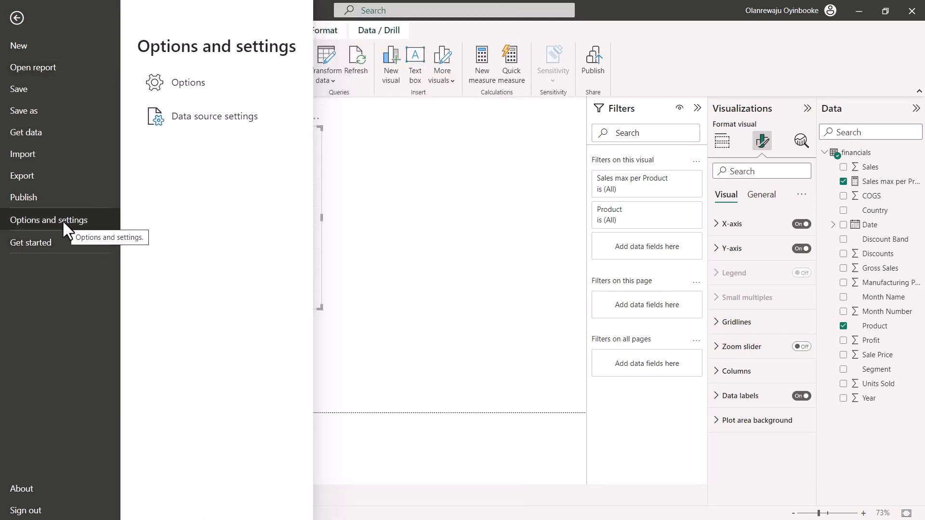
{"action": "left_click", "coordinate": [199, 83]}
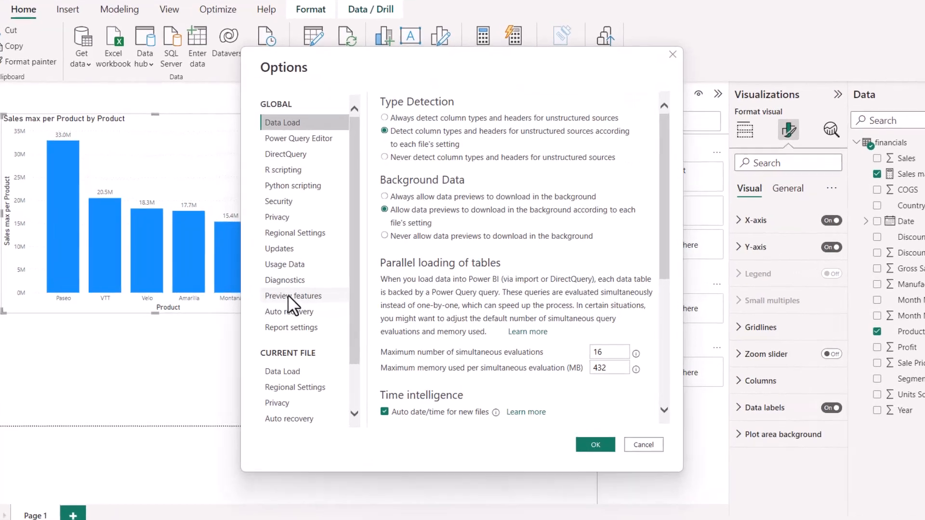
{"action": "left_click", "coordinate": [303, 293]}
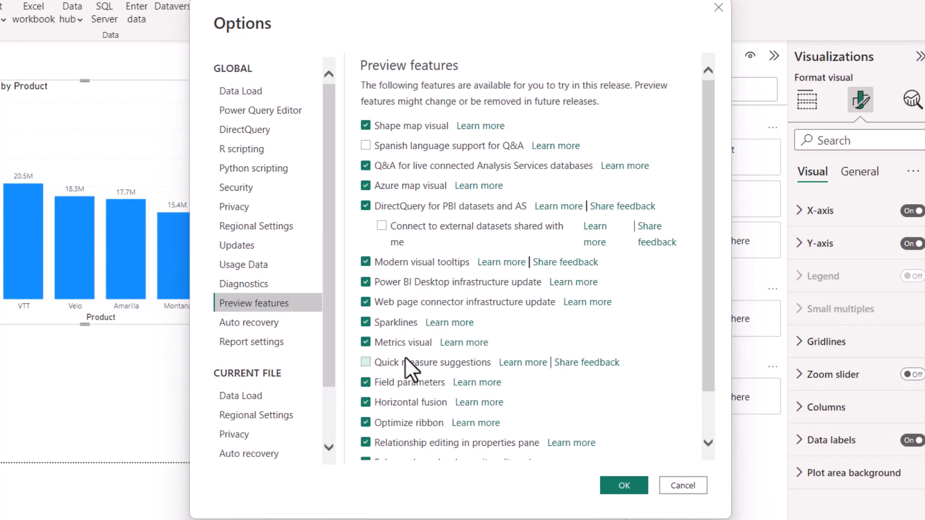
{"action": "left_click", "coordinate": [366, 361]}
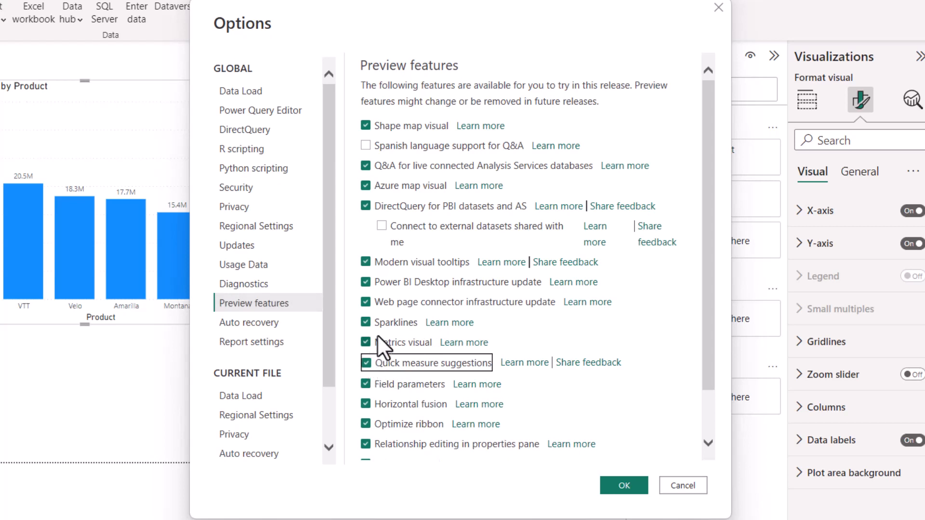
{"action": "scroll", "coordinate": [444, 173], "scroll_direction": "down", "scroll_amount": 1}
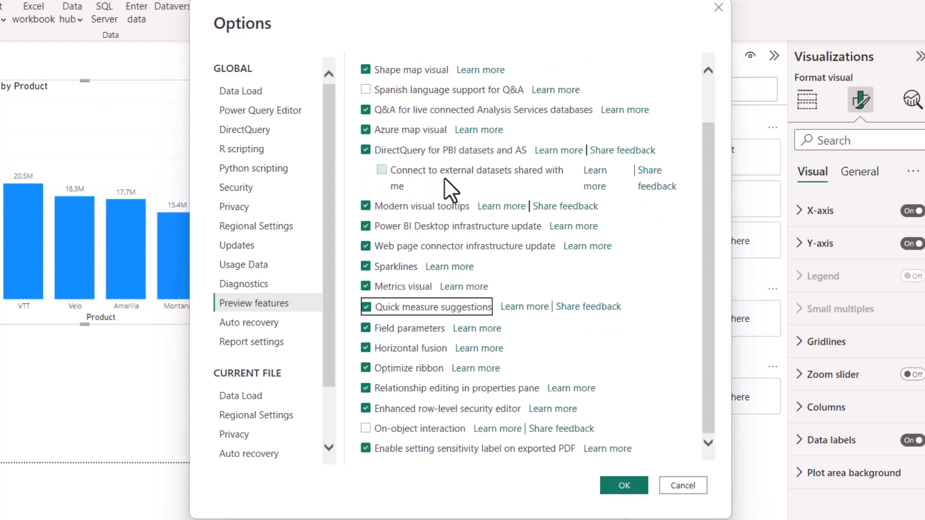
{"action": "left_click", "coordinate": [628, 485]}
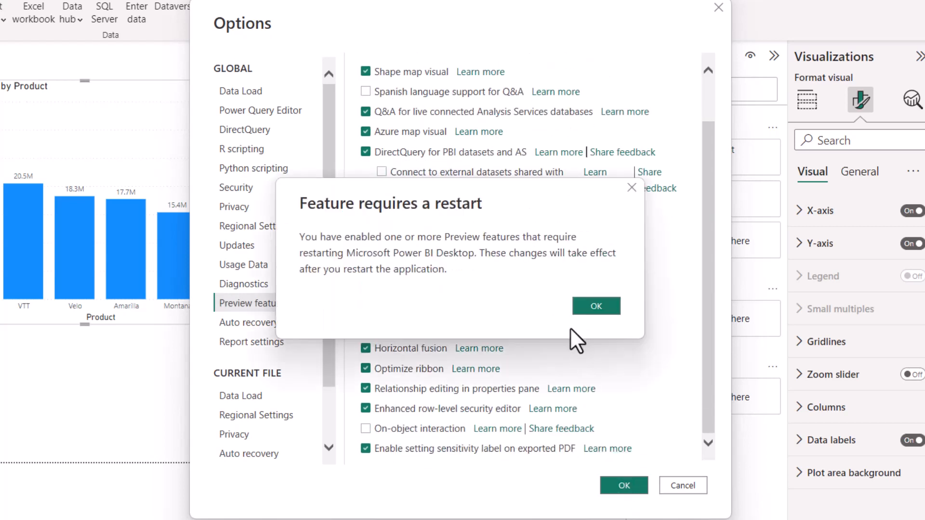
{"action": "left_click", "coordinate": [594, 306]}
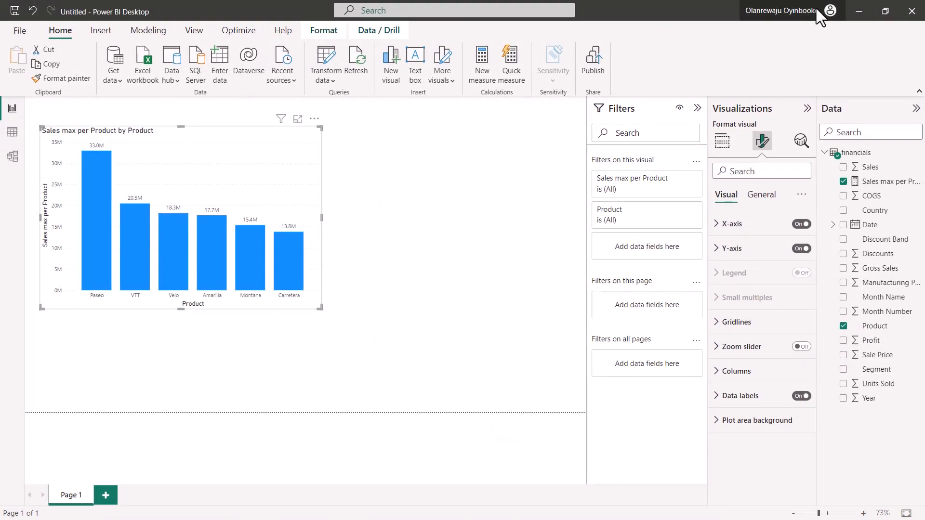
- Check the signed-in account and save the report to the Desktop as Quick Measure
{"action": "left_click", "coordinate": [829, 10]}
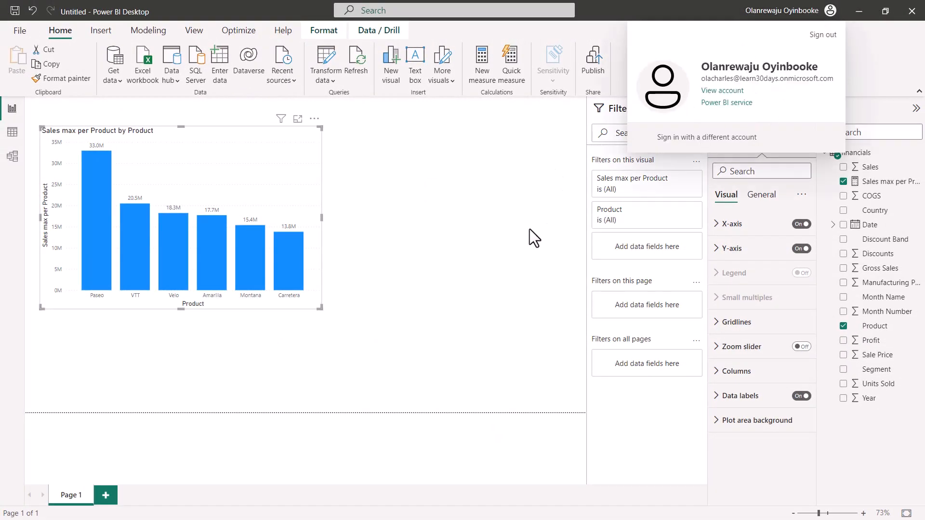
{"action": "left_click", "coordinate": [476, 215]}
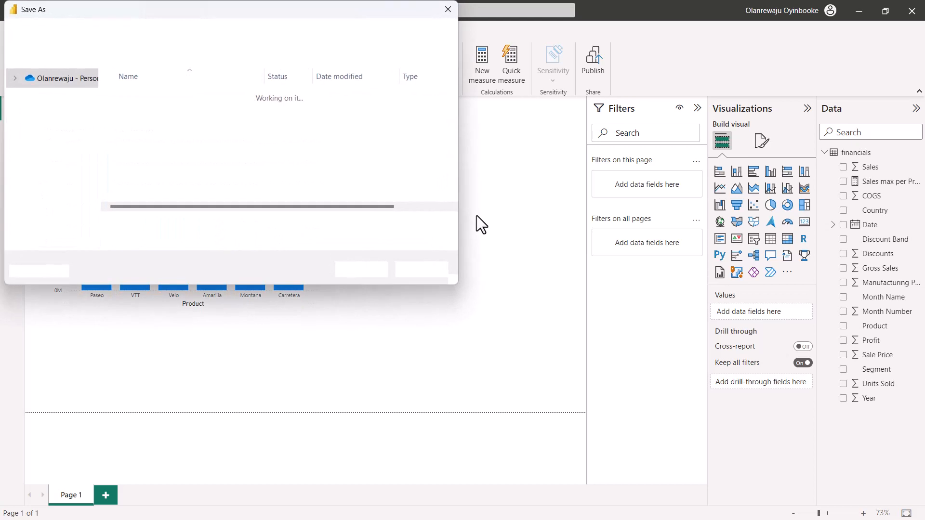
{"action": "type", "text": "Quick Mea"}
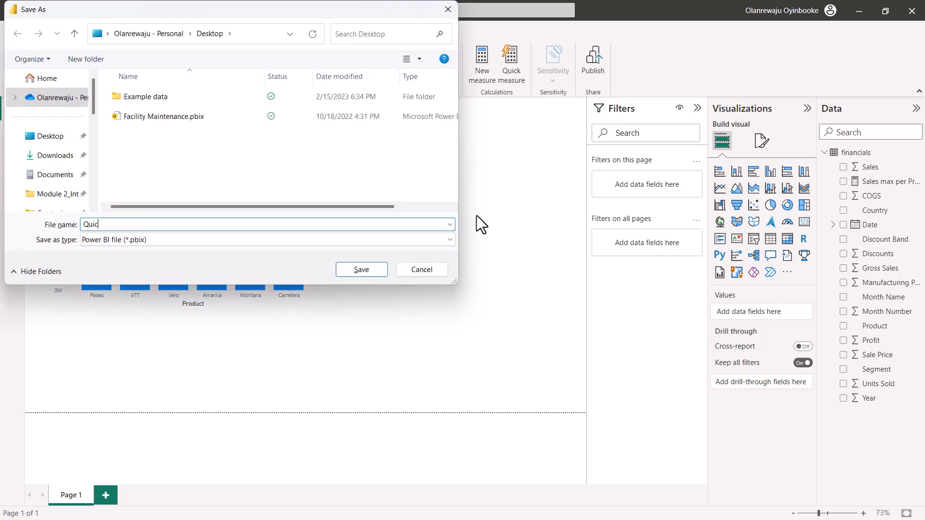
{"action": "type", "text": "sure"}
{"action": "left_click", "coordinate": [361, 270]}
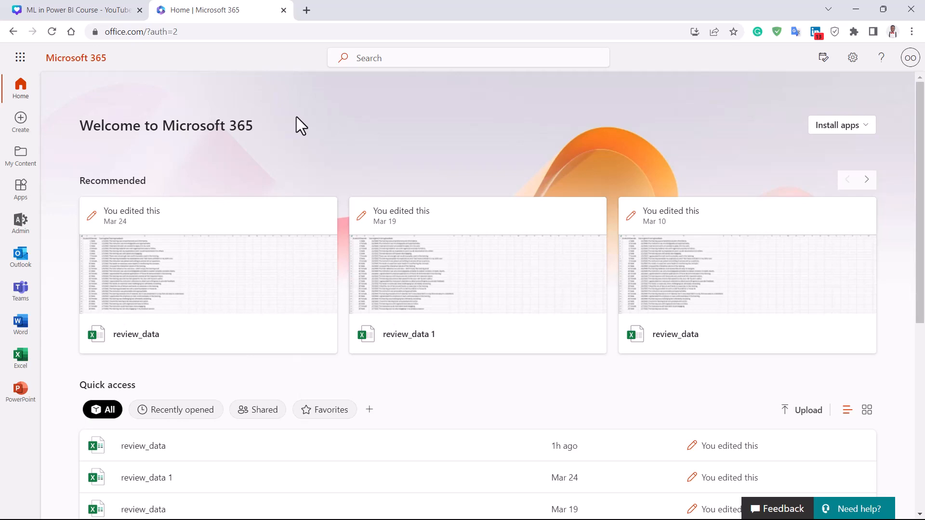
- Switch to Microsoft 365 in the browser, launch the Power BI service and open its Admin portal
{"action": "left_click", "coordinate": [20, 58]}
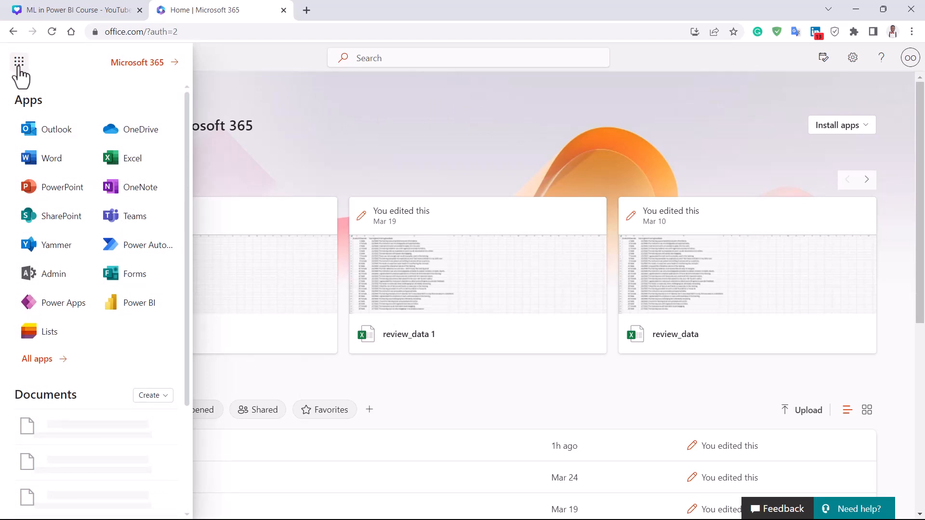
{"action": "left_click", "coordinate": [139, 306]}
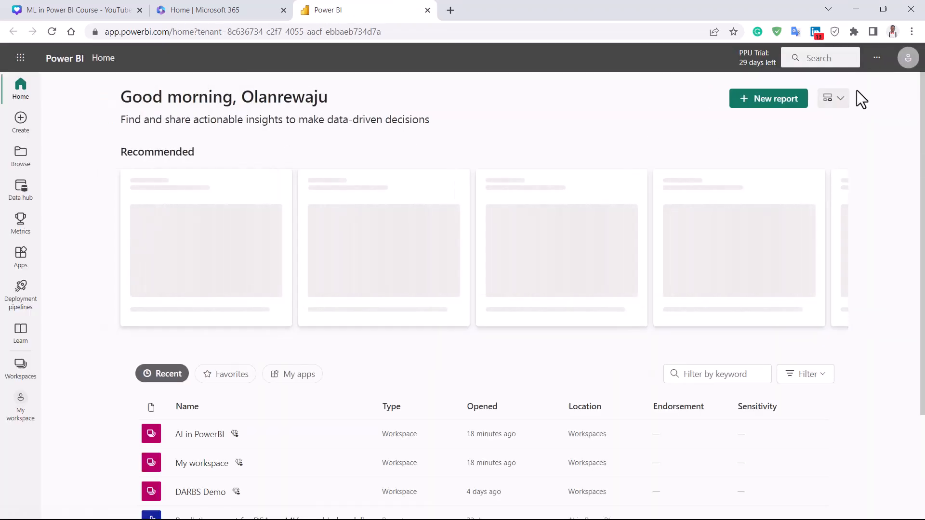
{"action": "left_click", "coordinate": [877, 58]}
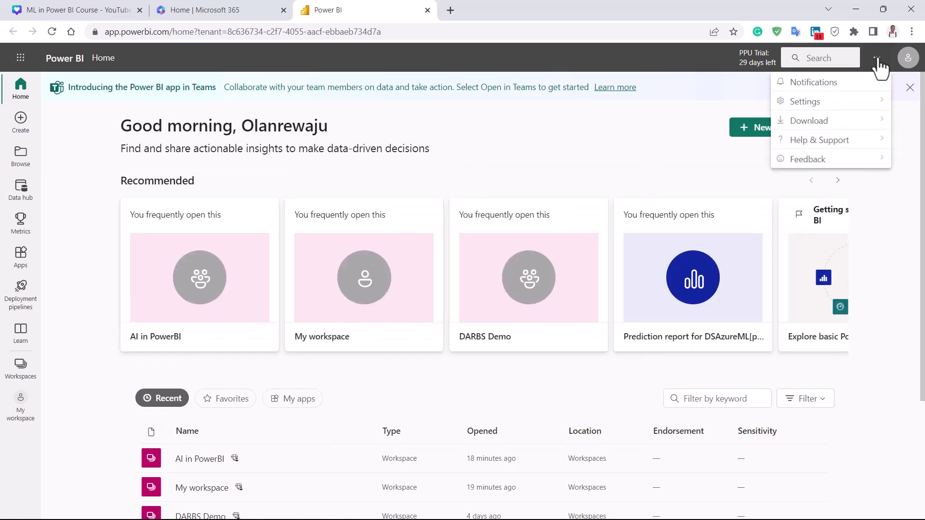
{"action": "mouse_move", "coordinate": [837, 108]}
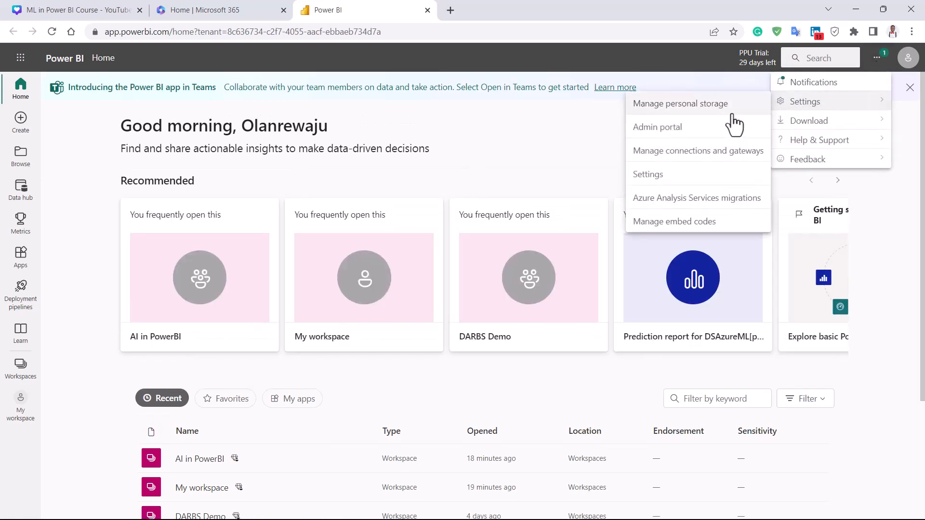
{"action": "left_click", "coordinate": [669, 128]}
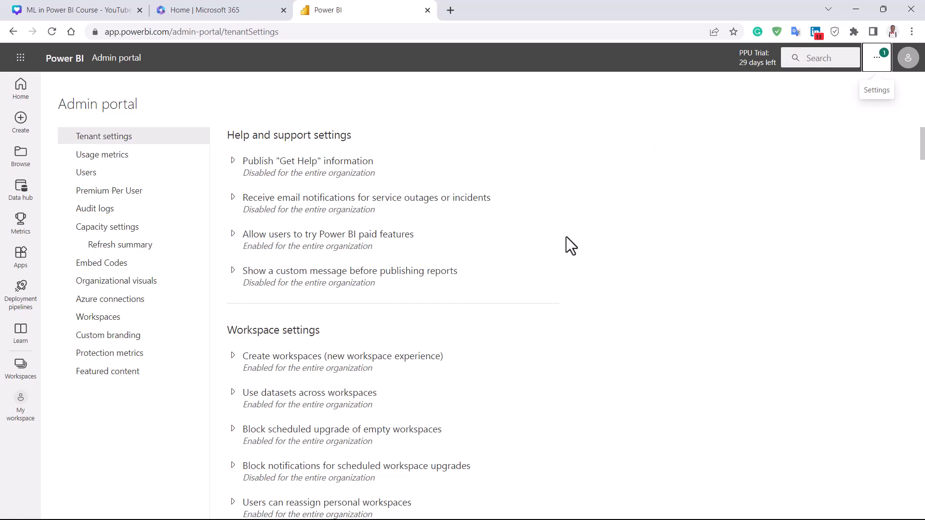
- Enable Allow quick measure suggestions (preview) for the entire organization and expand the Allow user data to leave their geography setting
{"action": "scroll", "coordinate": [614, 268], "scroll_direction": "down", "scroll_amount": 15}
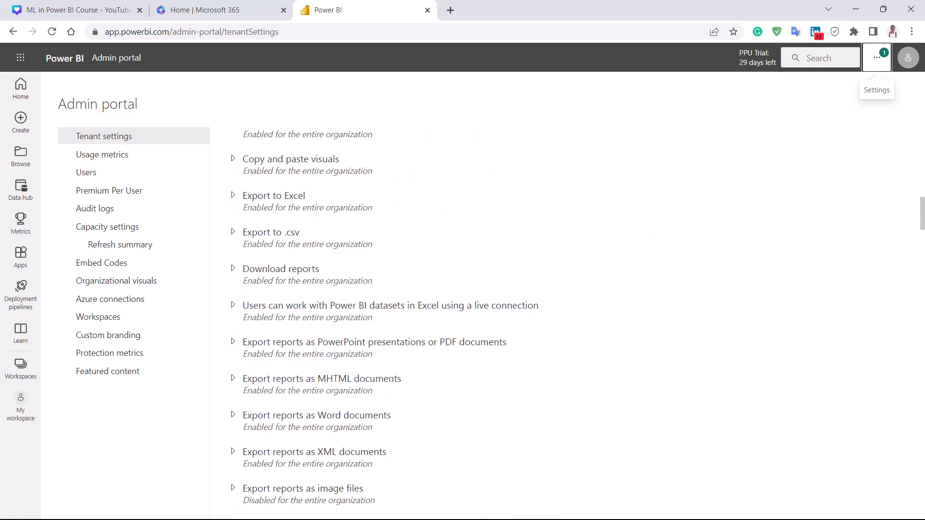
{"action": "scroll", "coordinate": [914, 377], "scroll_direction": "down", "scroll_amount": 20}
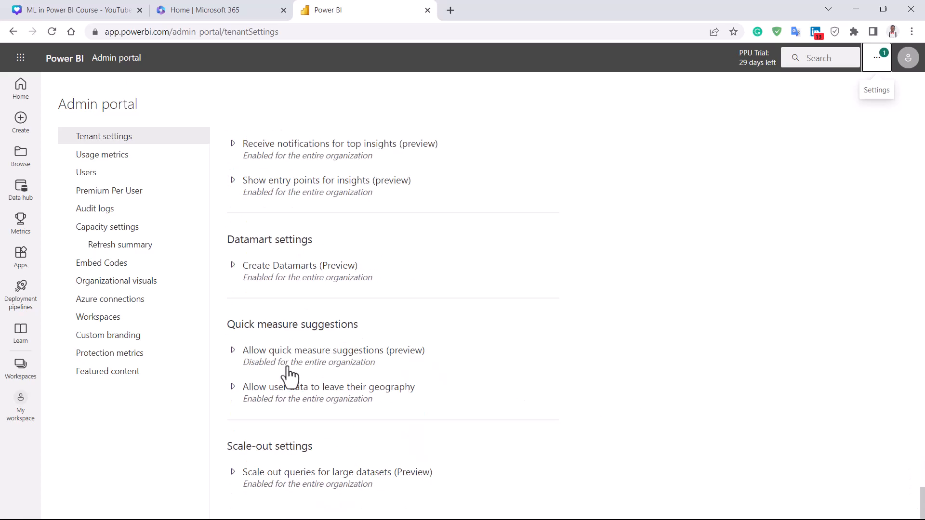
{"action": "left_click", "coordinate": [251, 384]}
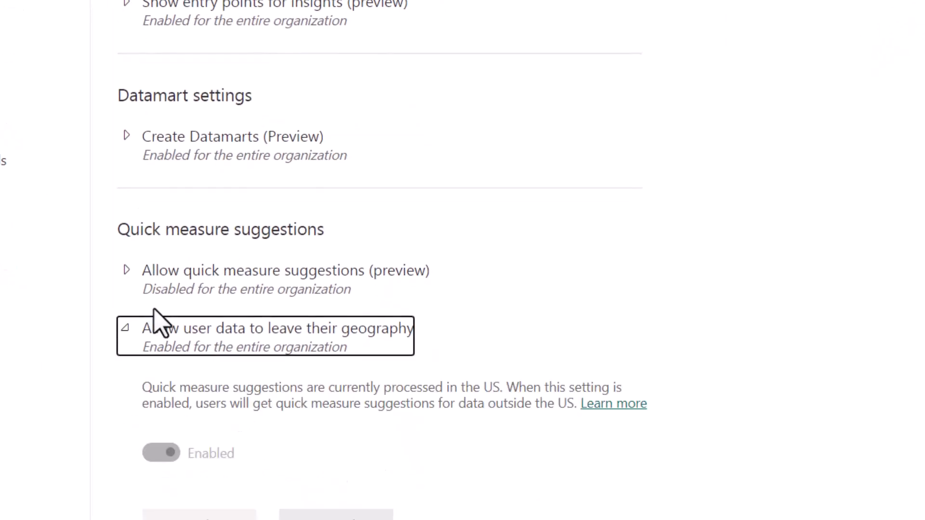
{"action": "left_click", "coordinate": [168, 287]}
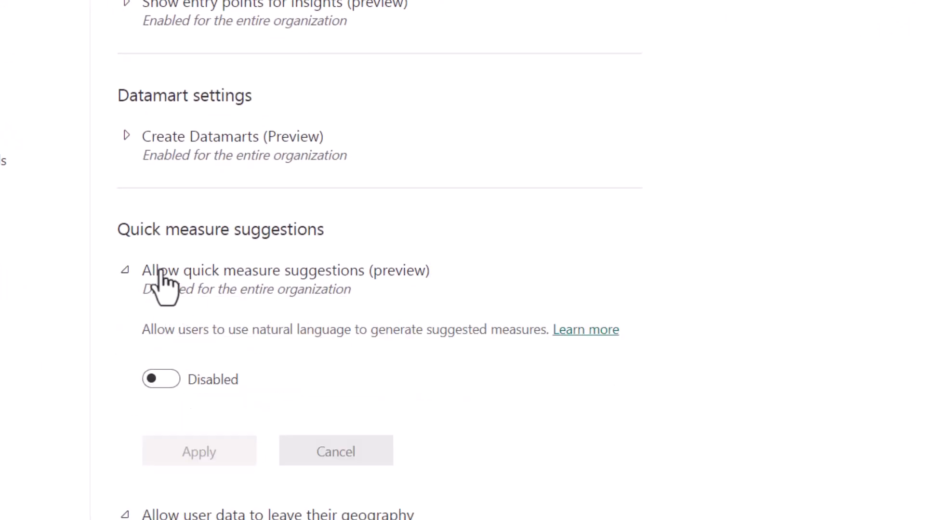
{"action": "scroll", "coordinate": [310, 272], "scroll_direction": "down", "scroll_amount": 5}
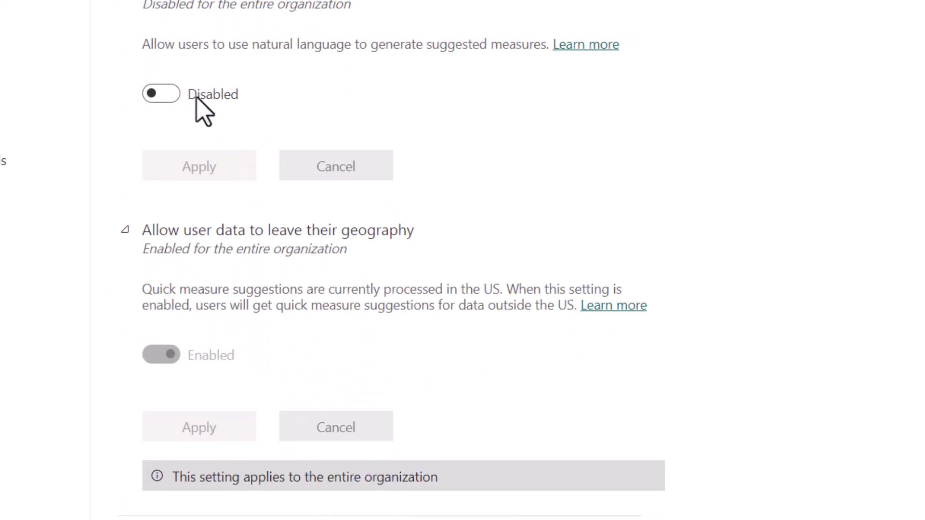
{"action": "left_click", "coordinate": [161, 94]}
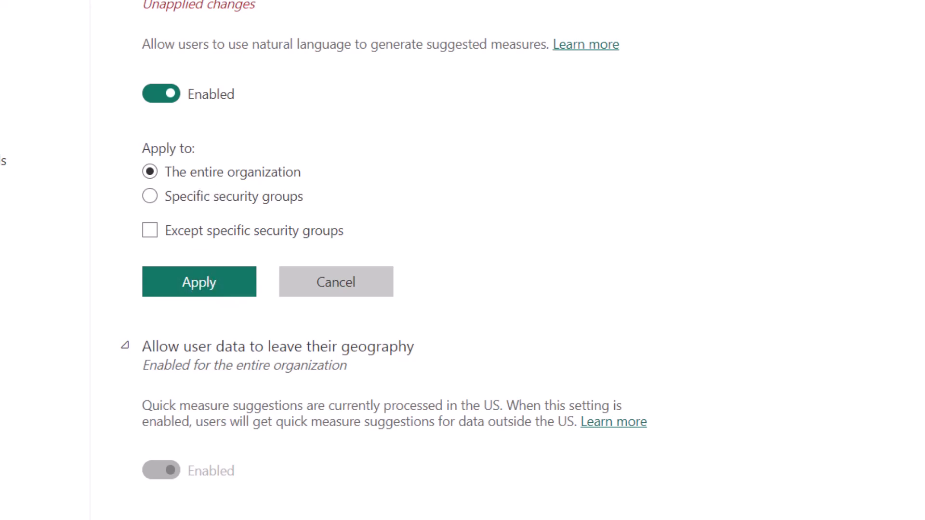
{"action": "left_click", "coordinate": [199, 282]}
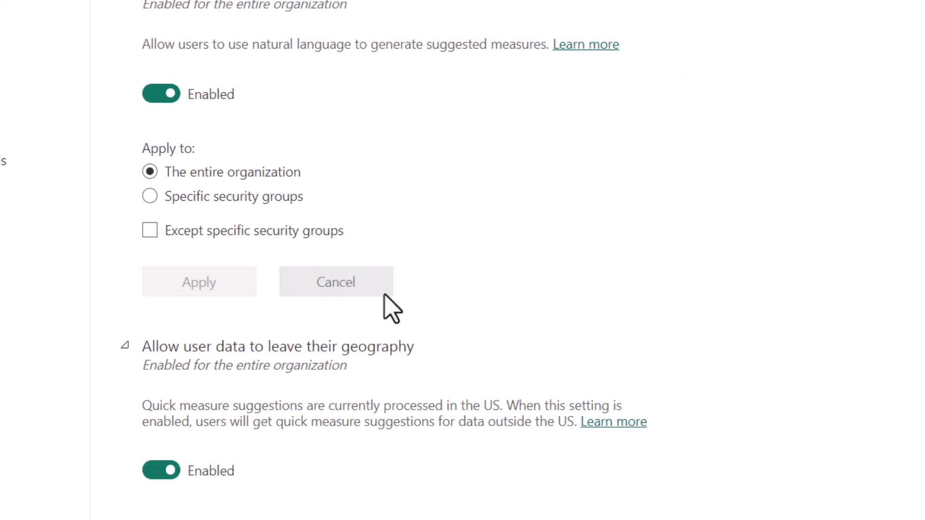
{"action": "left_click", "coordinate": [147, 354]}
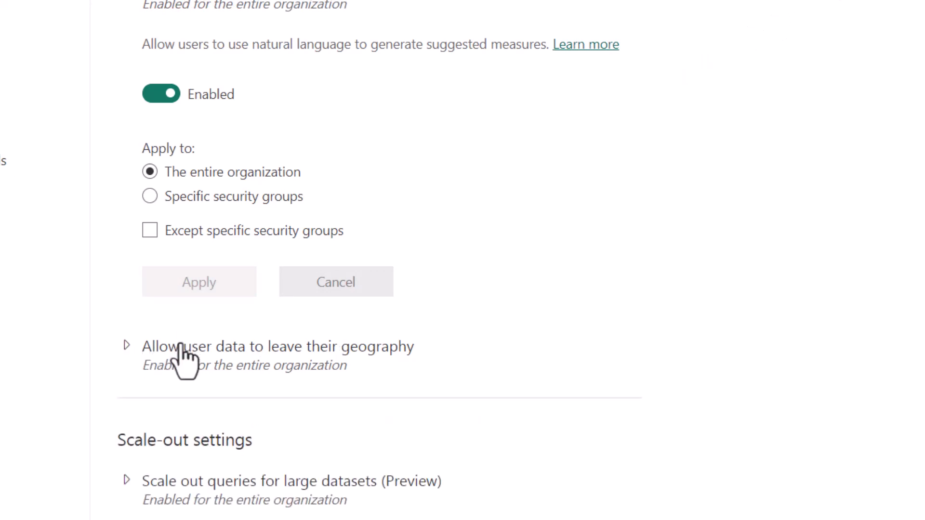
{"action": "left_click", "coordinate": [181, 348]}
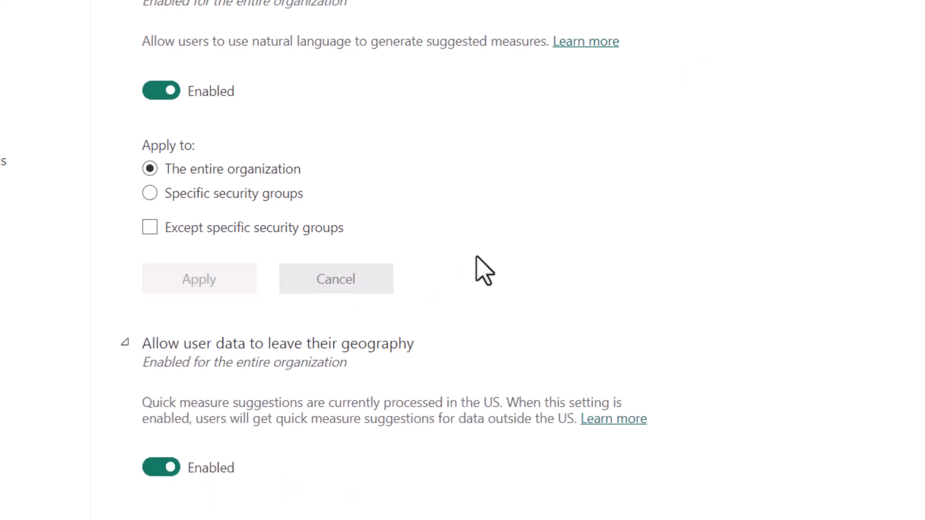
- Review both quick measure suggestions settings, toggle Allow user data to leave their geography off and back to Enabled, and apply it
{"action": "scroll", "coordinate": [482, 270], "scroll_direction": "down", "scroll_amount": 5}
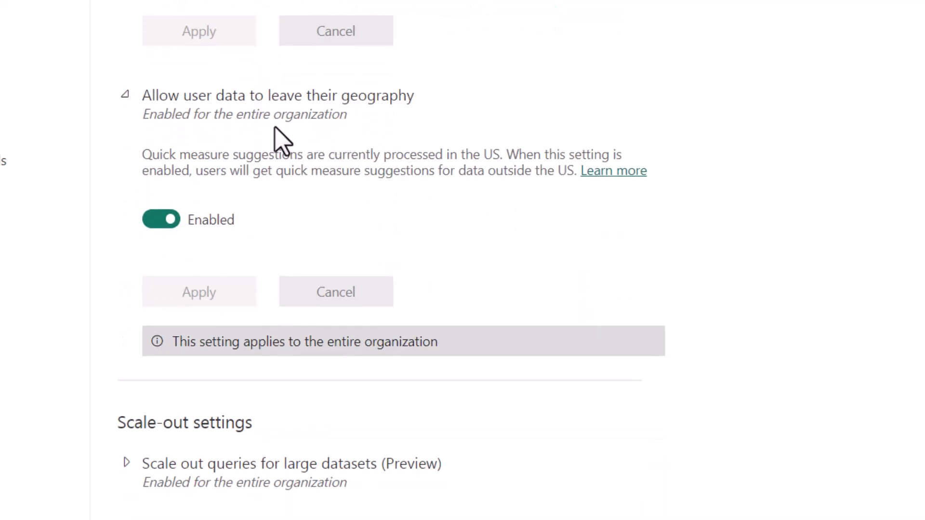
{"action": "scroll", "coordinate": [280, 141], "scroll_direction": "up", "scroll_amount": 8}
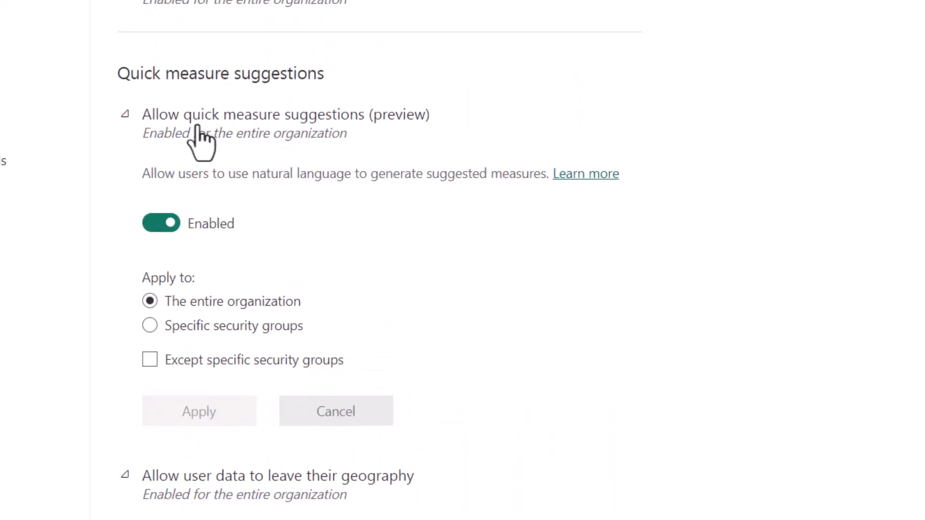
{"action": "scroll", "coordinate": [202, 295], "scroll_direction": "down", "scroll_amount": 8}
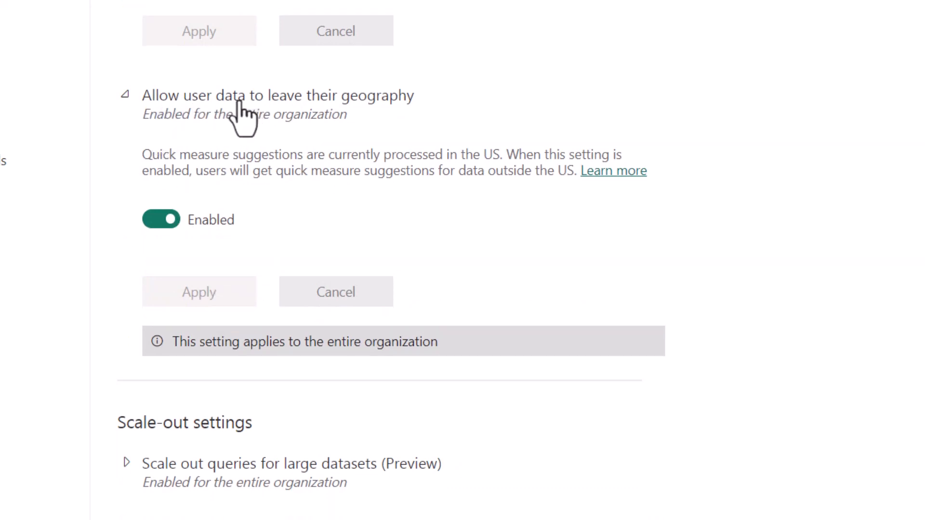
{"action": "left_click", "coordinate": [159, 220]}
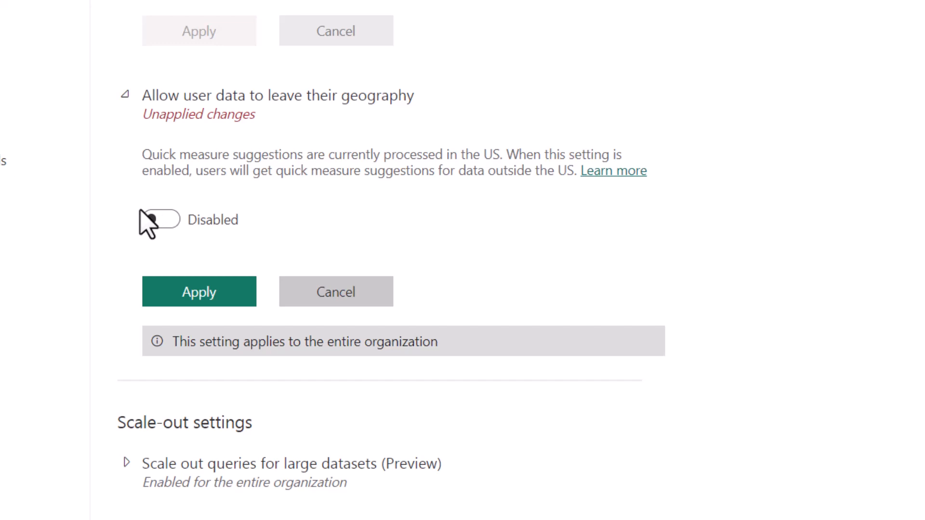
{"action": "left_click", "coordinate": [157, 222]}
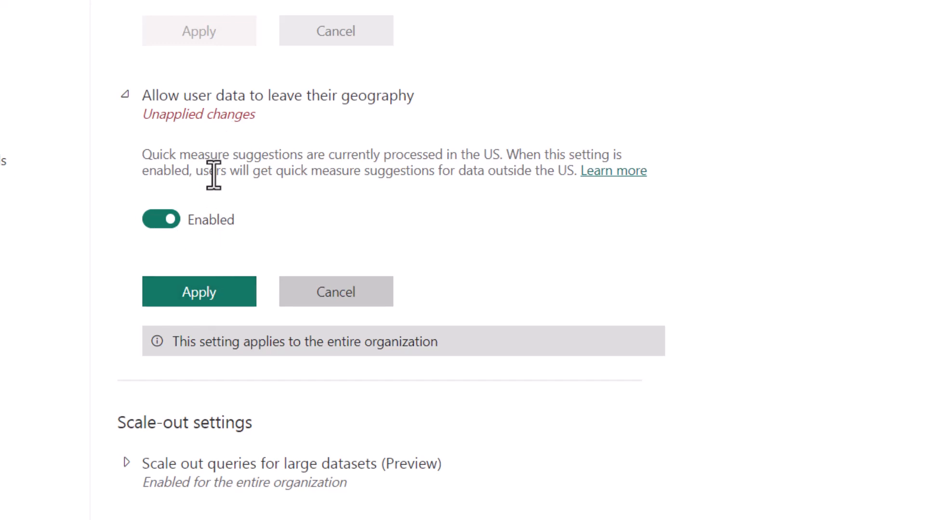
{"action": "left_click", "coordinate": [202, 294]}
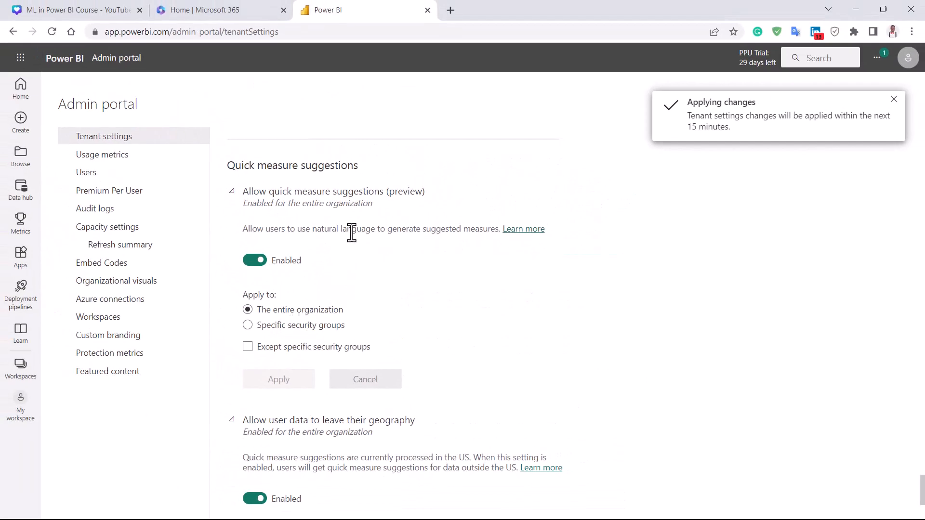
- Switch to Power BI Desktop and reopen the recent report Quick Measure.pbix
{"action": "key", "text": "super"}
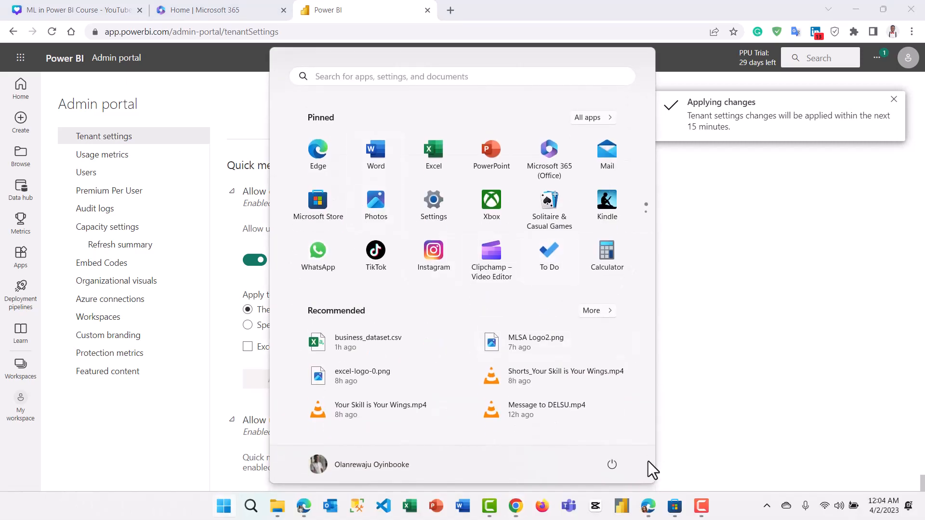
{"action": "left_click", "coordinate": [627, 508]}
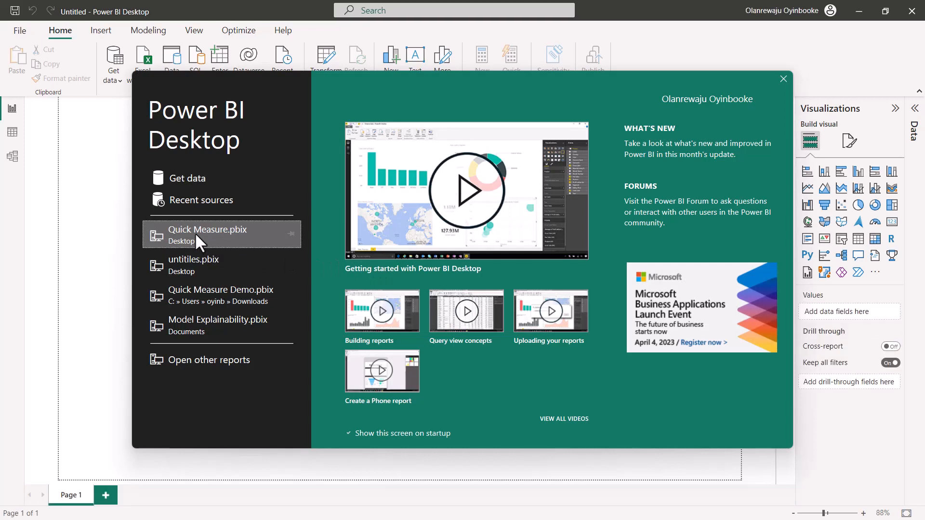
{"action": "left_click", "coordinate": [193, 232]}
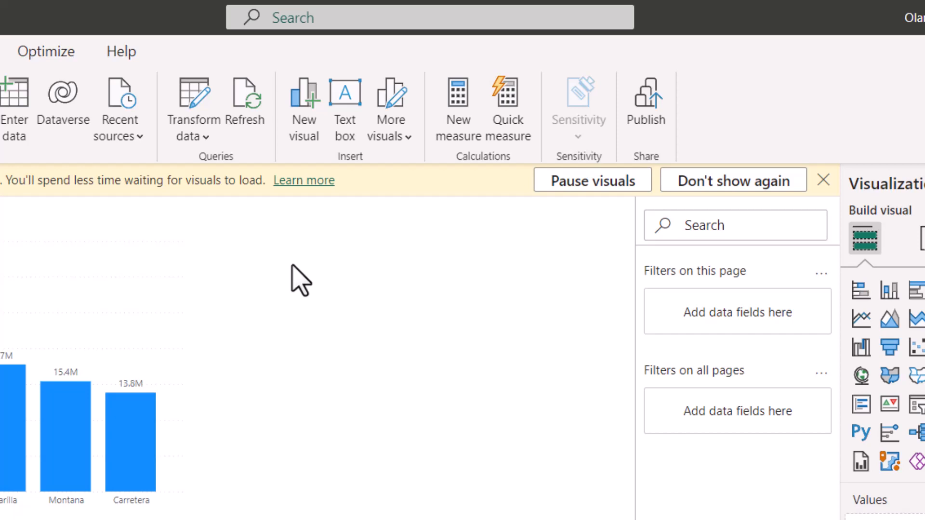
- Start a quick measure, look over the available calculations and switch to natural-language suggestions
{"action": "left_click", "coordinate": [505, 113]}
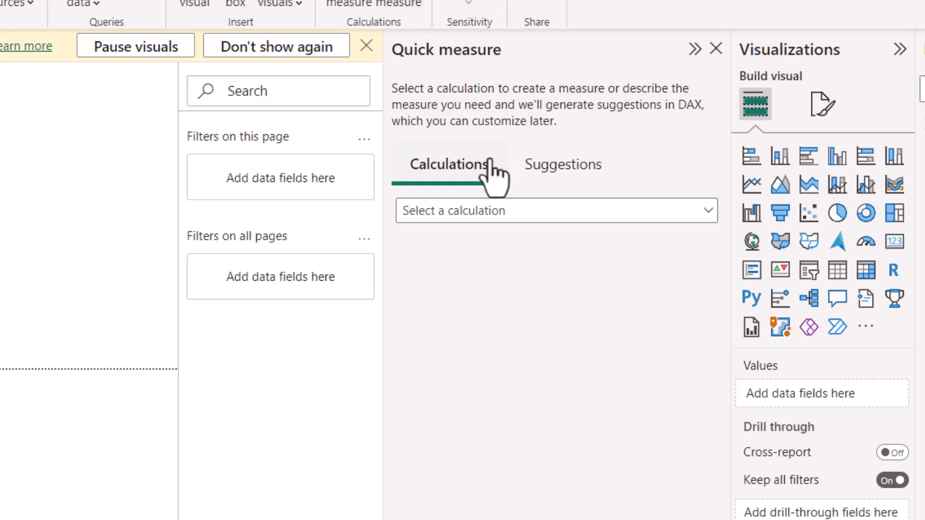
{"action": "left_click", "coordinate": [475, 211]}
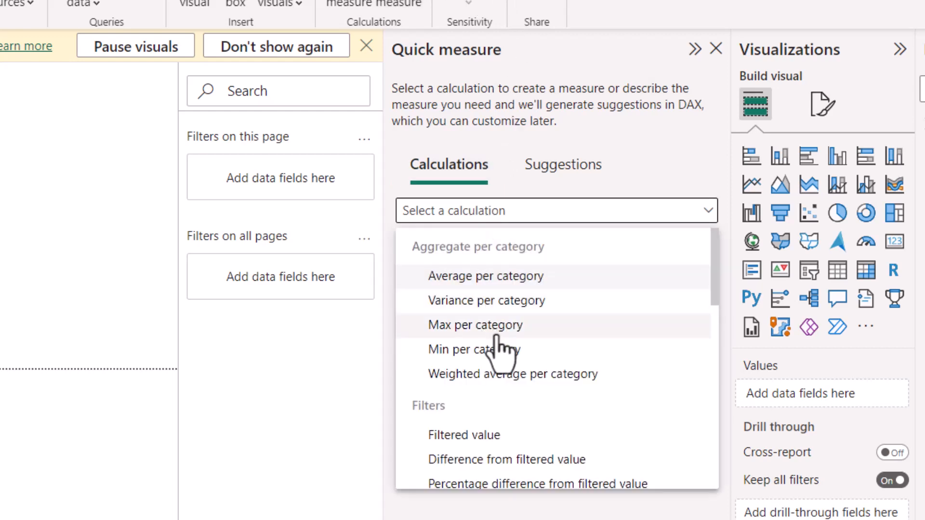
{"action": "left_click", "coordinate": [507, 510]}
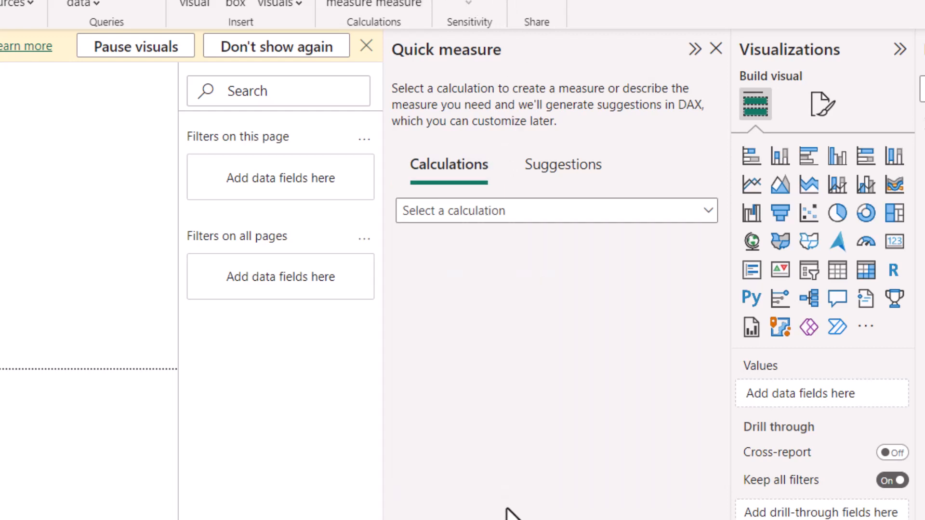
{"action": "left_click", "coordinate": [574, 165]}
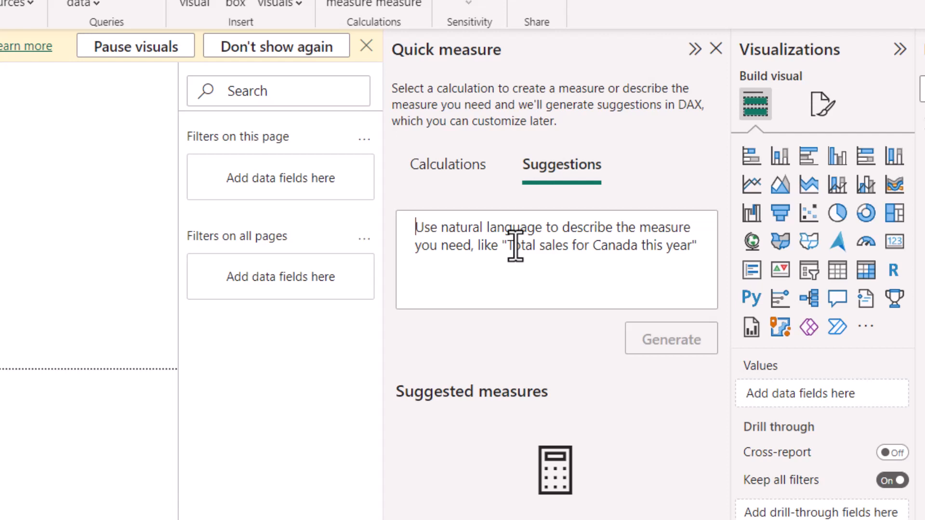
- Generate a suggestion from the description "Total sales for Canada" and add the suggested measure to the model
{"action": "type", "text": "Total"}
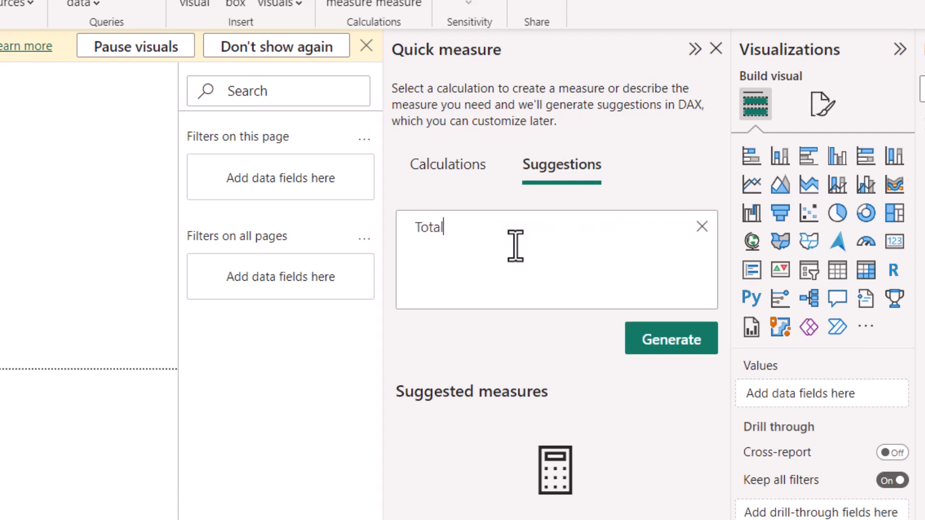
{"action": "type", "text": " sales for Canada"}
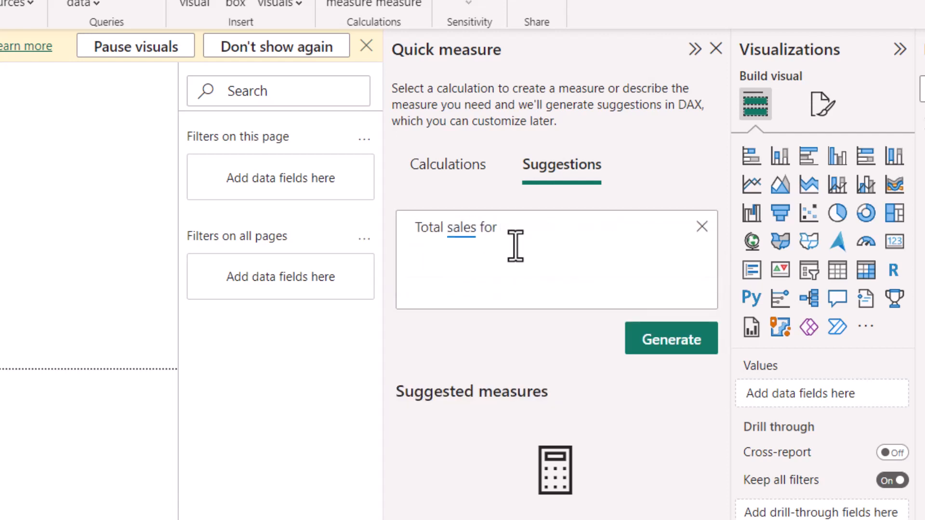
{"action": "left_click", "coordinate": [518, 340]}
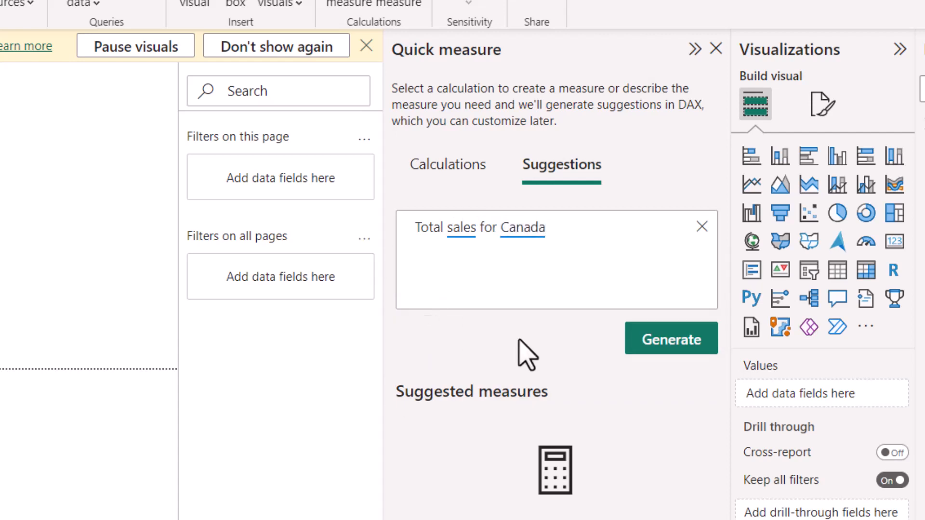
{"action": "left_click", "coordinate": [670, 345]}
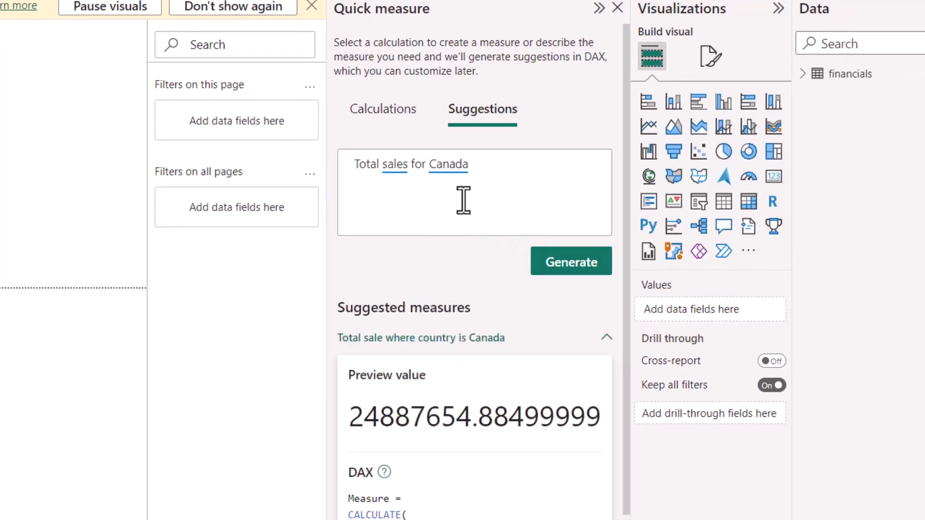
{"action": "scroll", "coordinate": [501, 395], "scroll_direction": "down", "scroll_amount": 3}
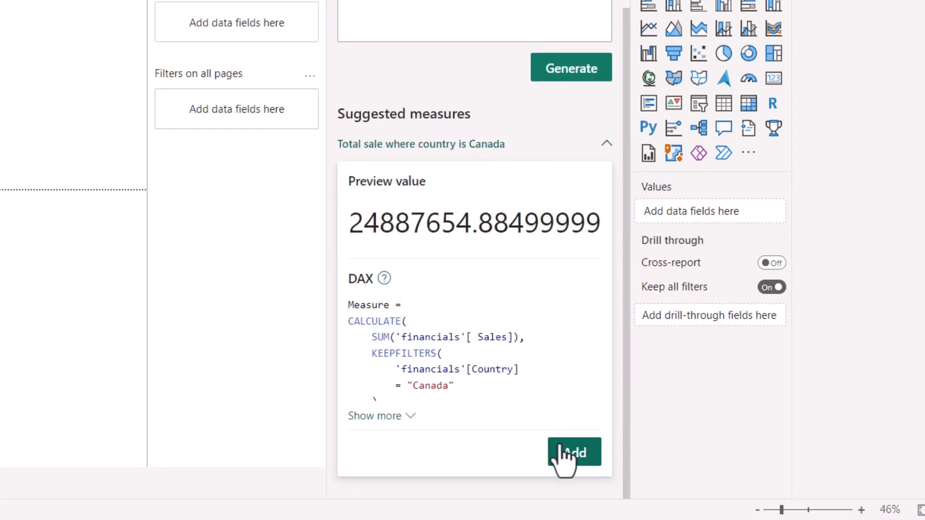
{"action": "left_click", "coordinate": [575, 457]}
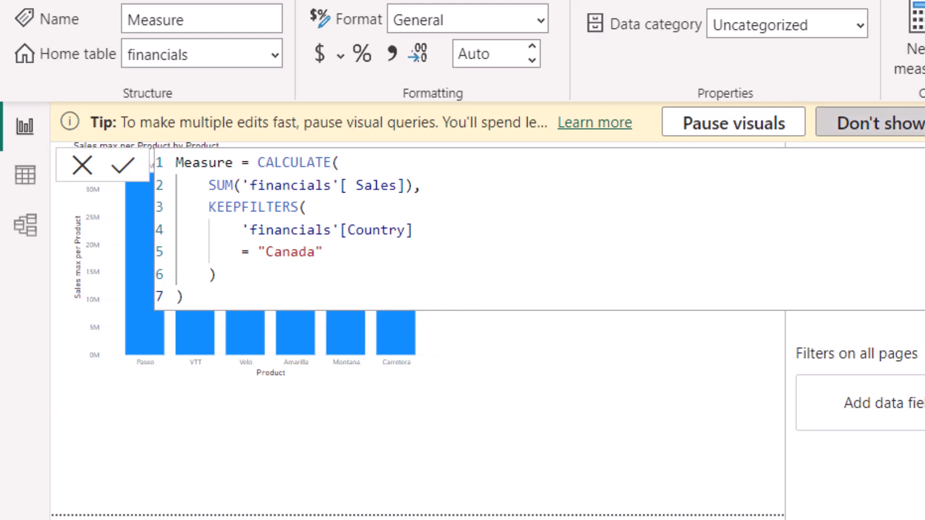
- Dismiss the pause visuals tip, rename the new measure Total Sales Canada in its DAX formula and commit it
{"action": "left_click", "coordinate": [872, 123]}
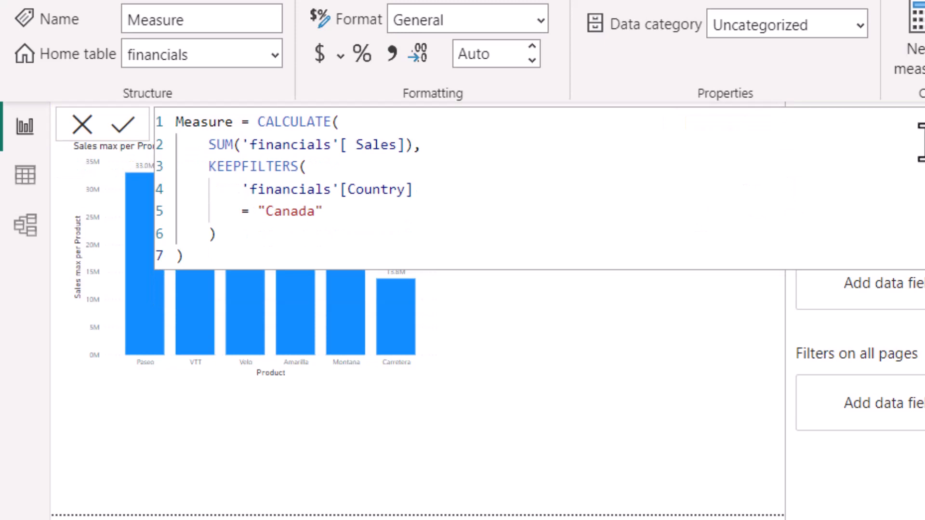
{"action": "double_click", "coordinate": [216, 120]}
{"action": "type", "text": "T"}
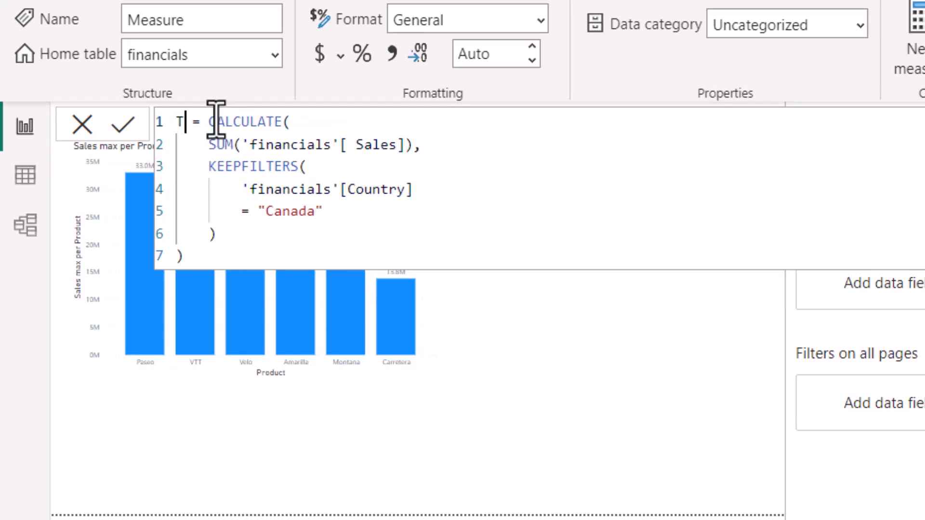
{"action": "type", "text": "otal "}
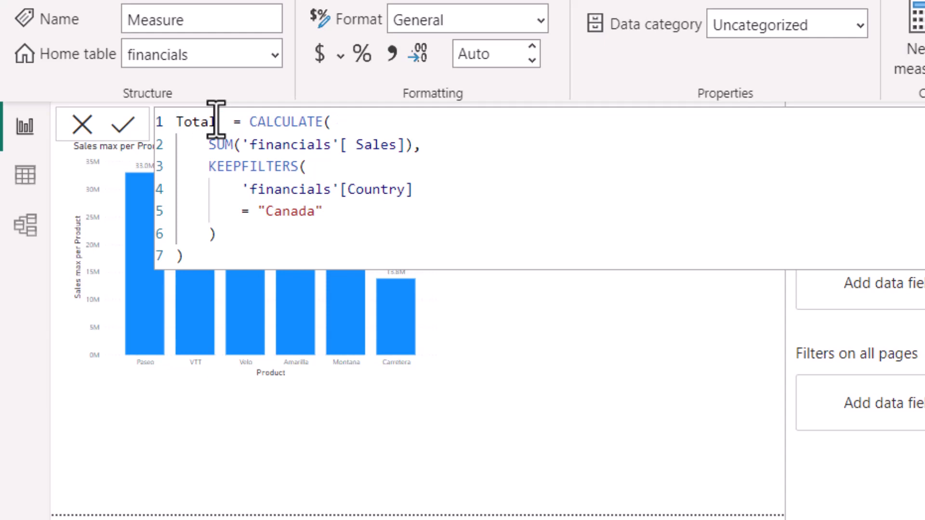
{"action": "type", "text": "Sales Can"}
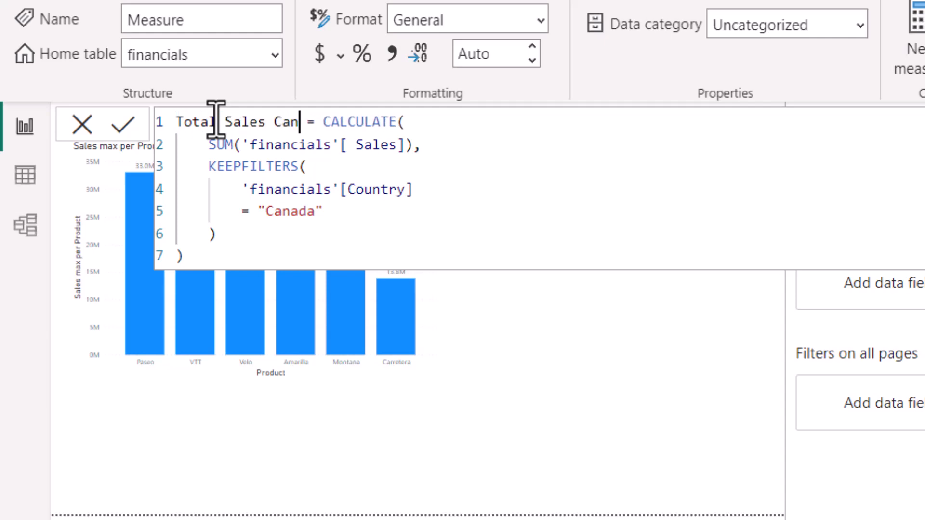
{"action": "type", "text": "ada"}
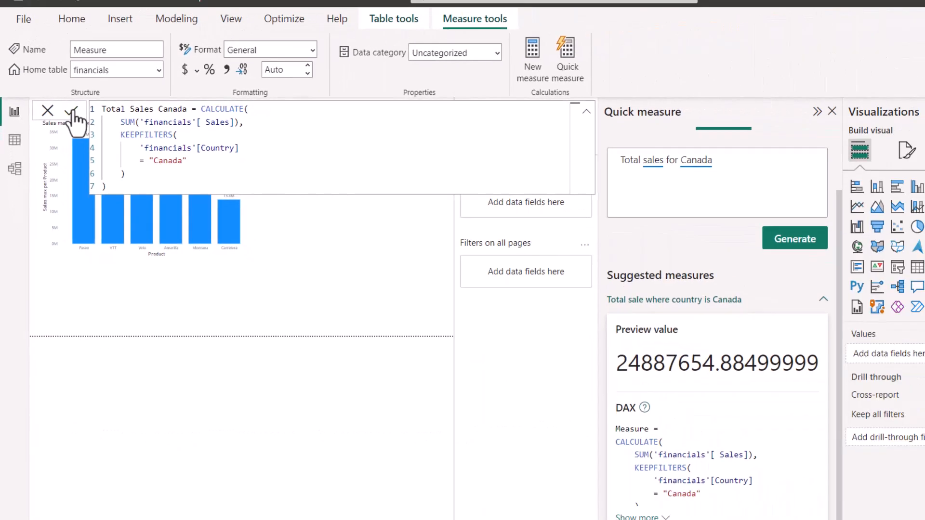
{"action": "left_click", "coordinate": [118, 124]}
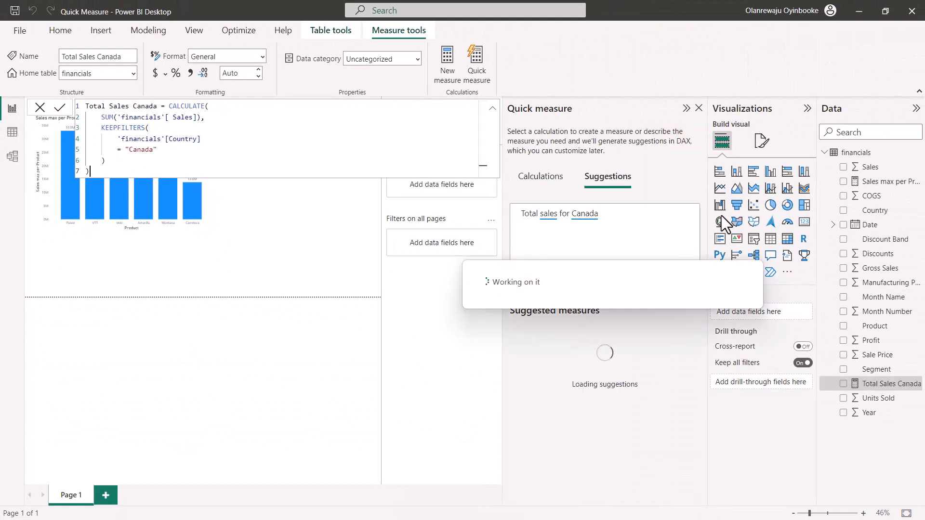
- Show Total Sales Canada in a card beside the column chart, narrow the card and close the Quick measure pane
{"action": "left_click", "coordinate": [843, 384]}
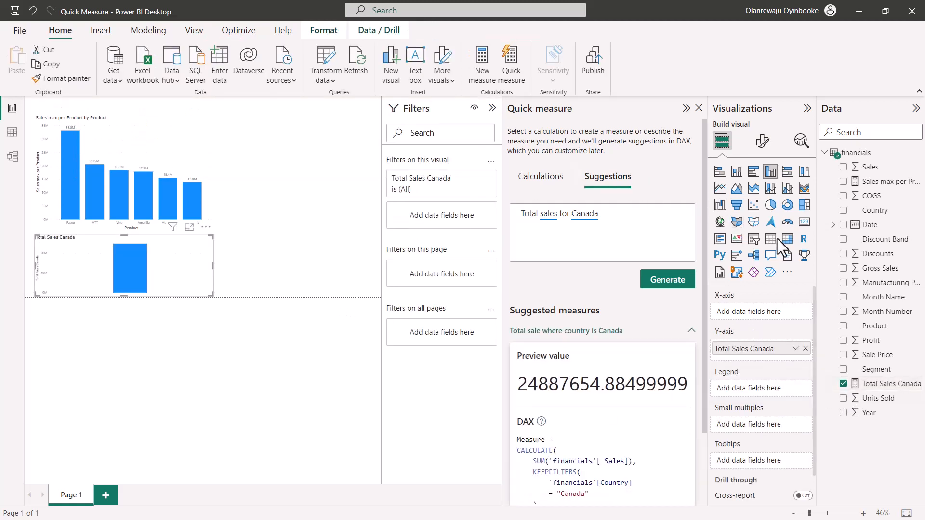
{"action": "left_click", "coordinate": [804, 222]}
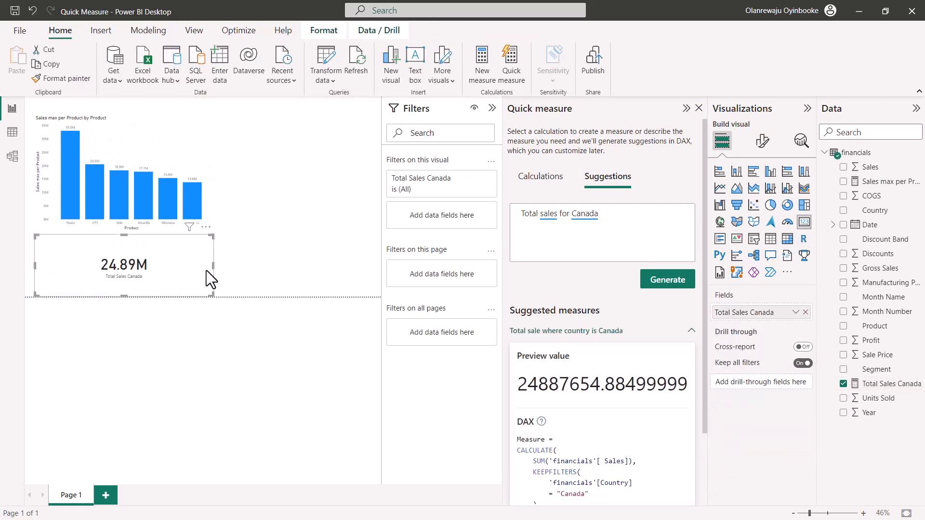
{"action": "left_click_drag", "start_coordinate": [207, 270], "coordinate": [405, 195]}
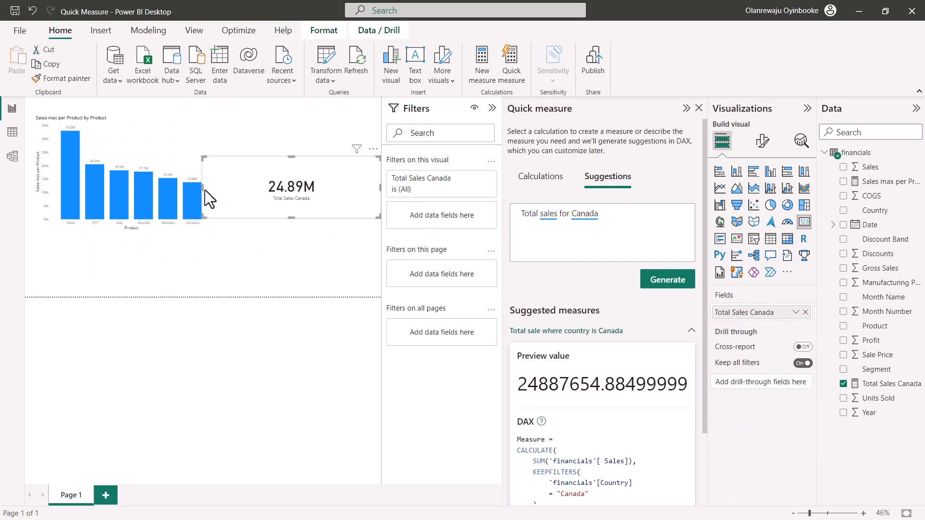
{"action": "left_click_drag", "start_coordinate": [204, 190], "coordinate": [251, 188]}
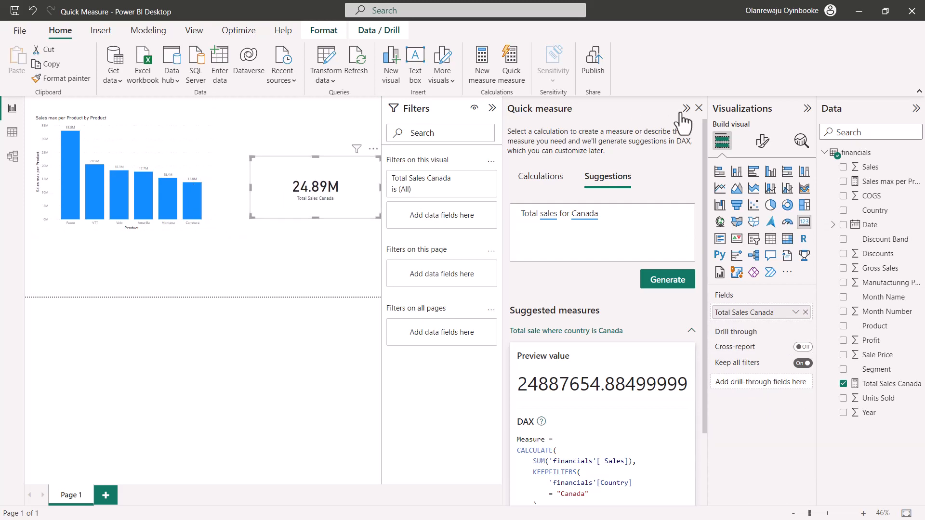
{"action": "left_click", "coordinate": [699, 108]}
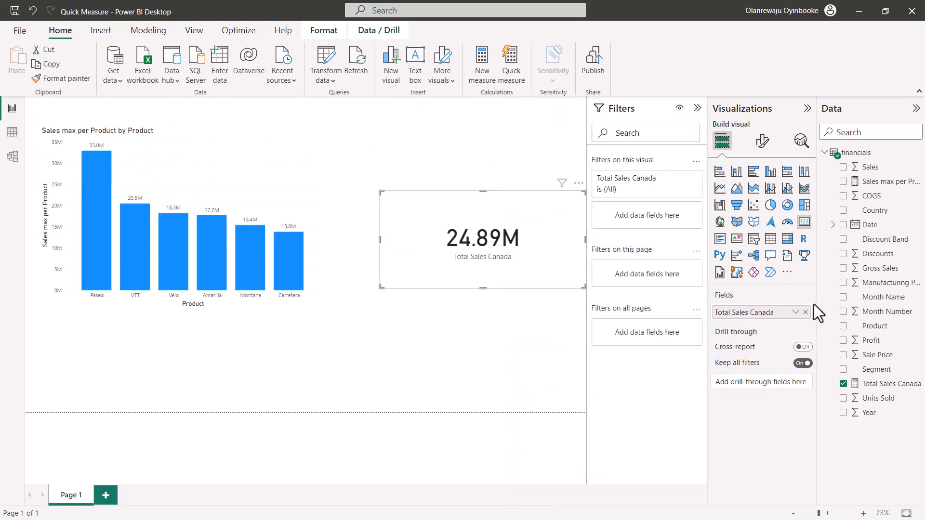
- Format the Total Sales Canada measure as dollar currency and close its formula editor
{"action": "left_click", "coordinate": [892, 385]}
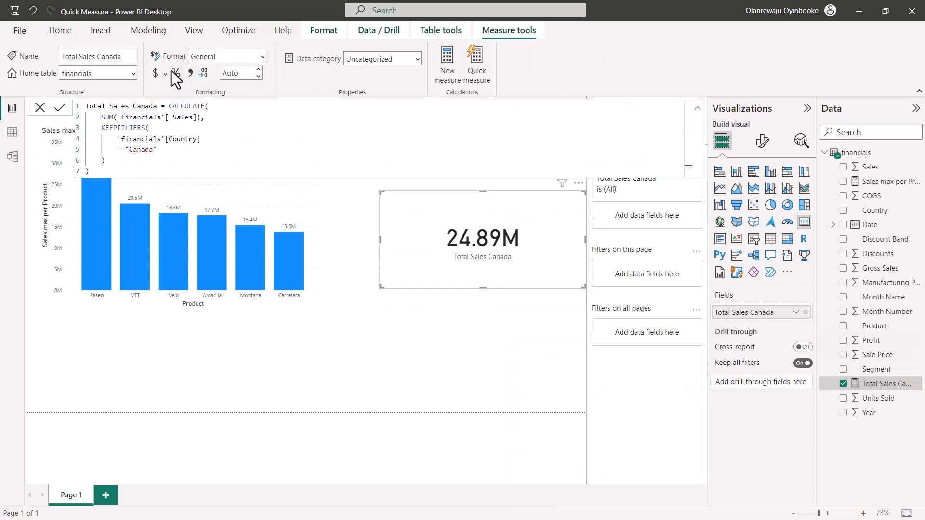
{"action": "left_click", "coordinate": [156, 73]}
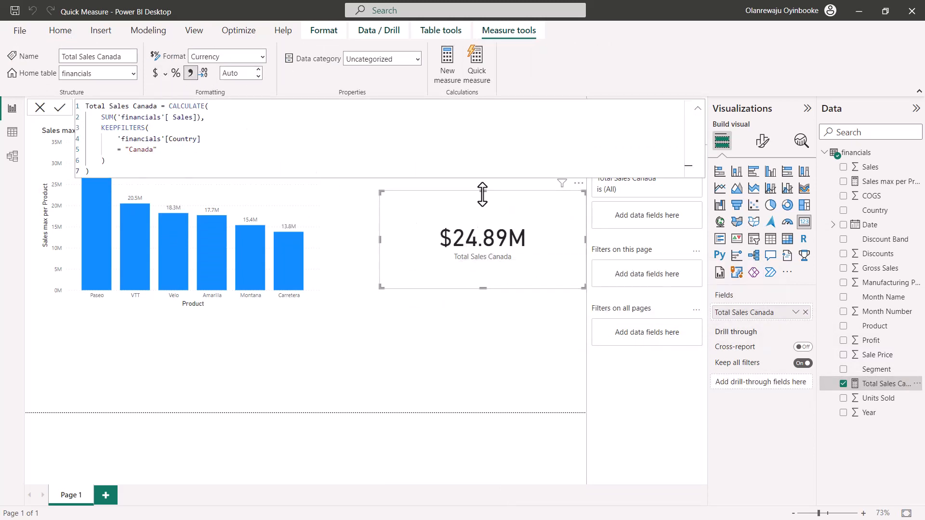
{"action": "left_click", "coordinate": [40, 107]}
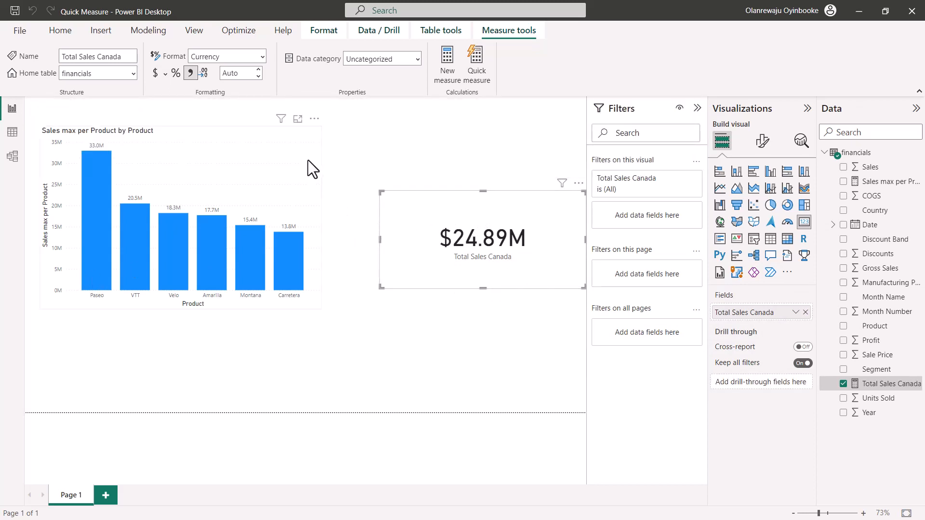
- Move the Sales max per Product column chart lower on the page and adjust the Total Sales Canada card's position
{"action": "left_click_drag", "start_coordinate": [311, 173], "coordinate": [312, 203]}
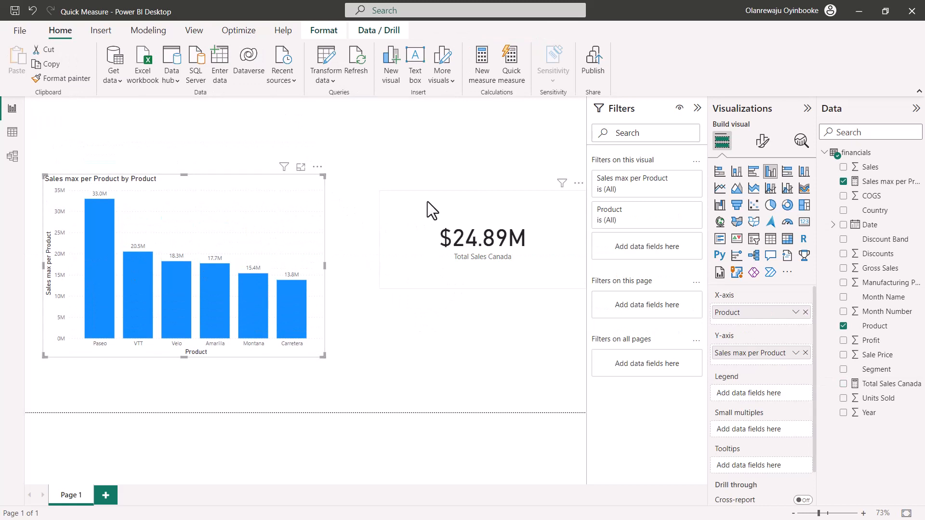
{"action": "mouse_move", "coordinate": [427, 201]}
{"action": "left_mouse_down"}
{"action": "mouse_move", "coordinate": [411, 193]}
{"action": "mouse_move", "coordinate": [420, 194]}
{"action": "left_mouse_up"}
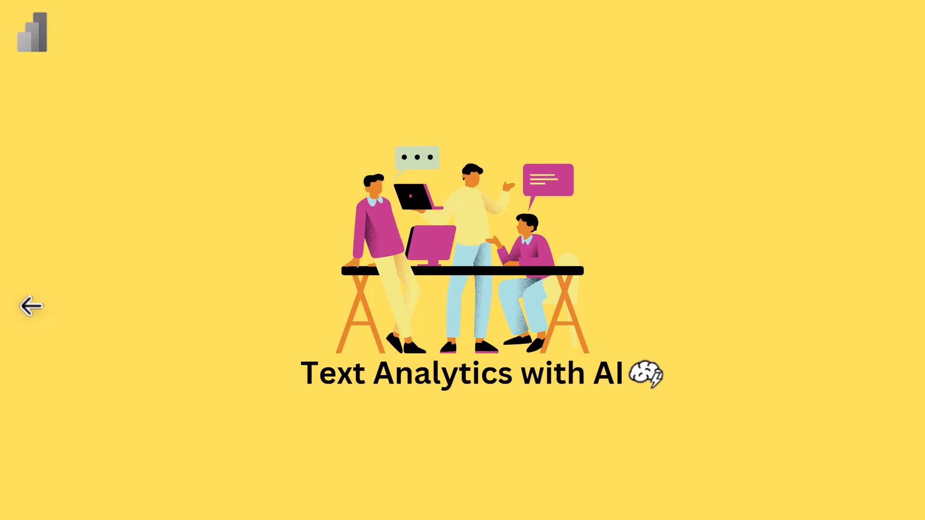
- Switch to the Power BI Desktop report and shrink the Sales max per Product column chart
{"action": "key", "text": "super"}
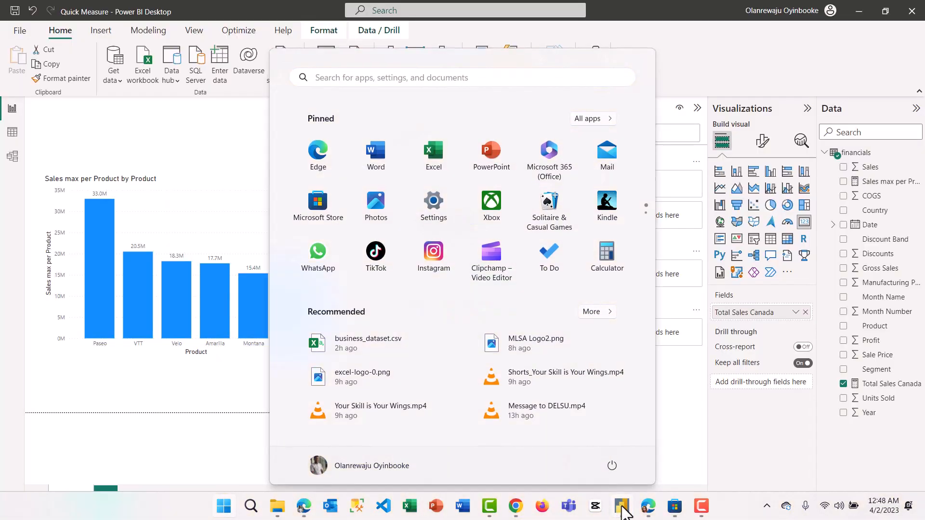
{"action": "left_click", "coordinate": [622, 507]}
{"action": "left_click", "coordinate": [469, 277]}
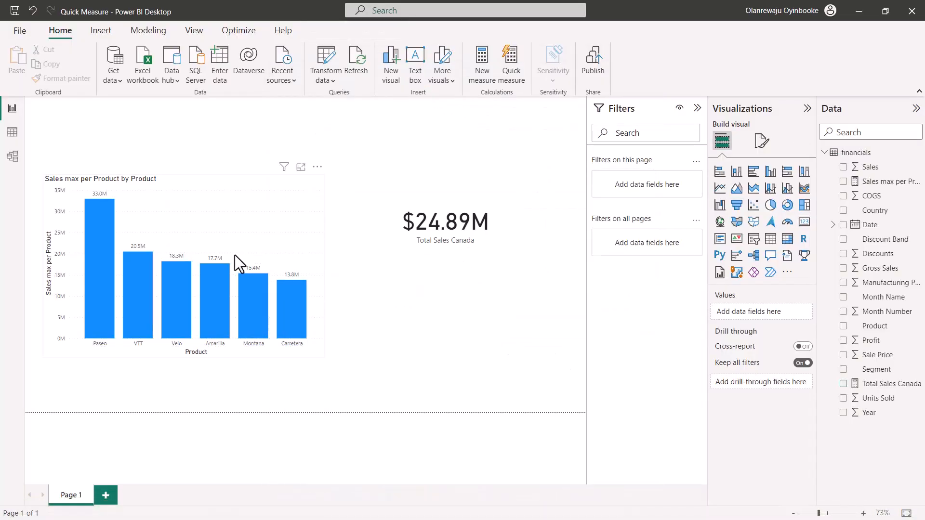
{"action": "left_click", "coordinate": [322, 233]}
{"action": "left_click_drag", "start_coordinate": [323, 355], "coordinate": [236, 273]}
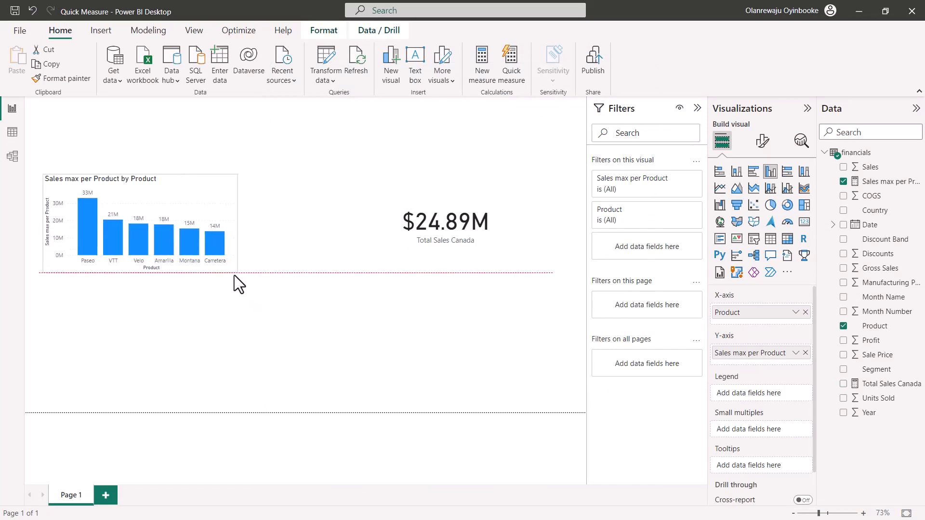
- Move the Total Sales Canada card and the column chart up the page so they line up, and deselect them
{"action": "left_click", "coordinate": [483, 248]}
{"action": "left_click_drag", "start_coordinate": [484, 248], "coordinate": [496, 204]}
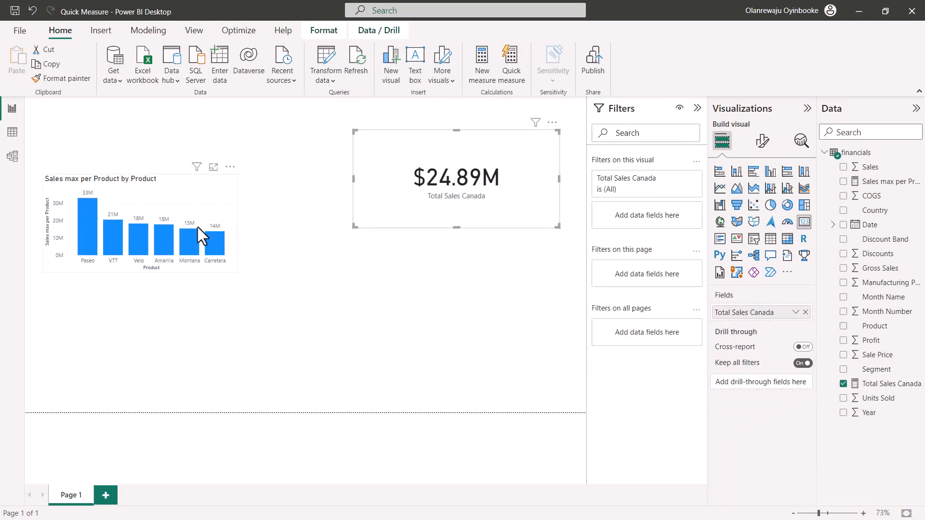
{"action": "left_click_drag", "start_coordinate": [207, 205], "coordinate": [212, 162]}
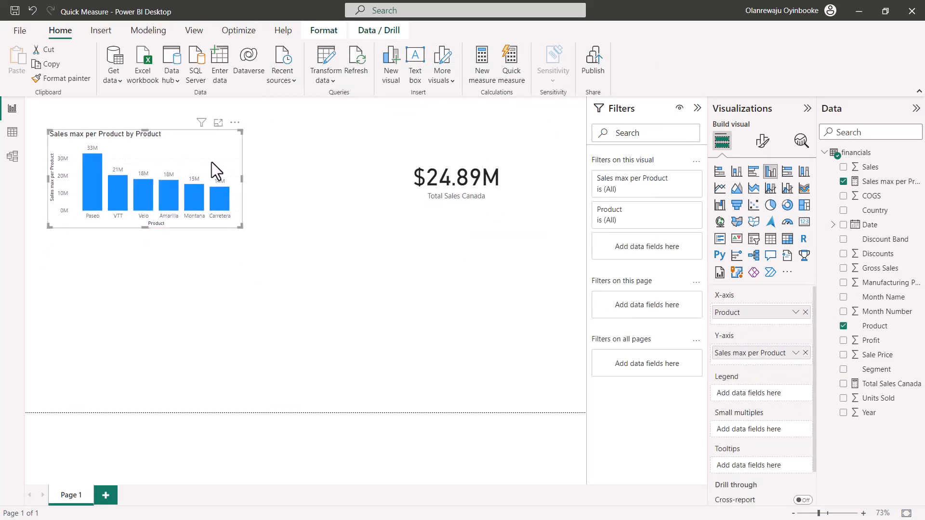
{"action": "left_click", "coordinate": [330, 285]}
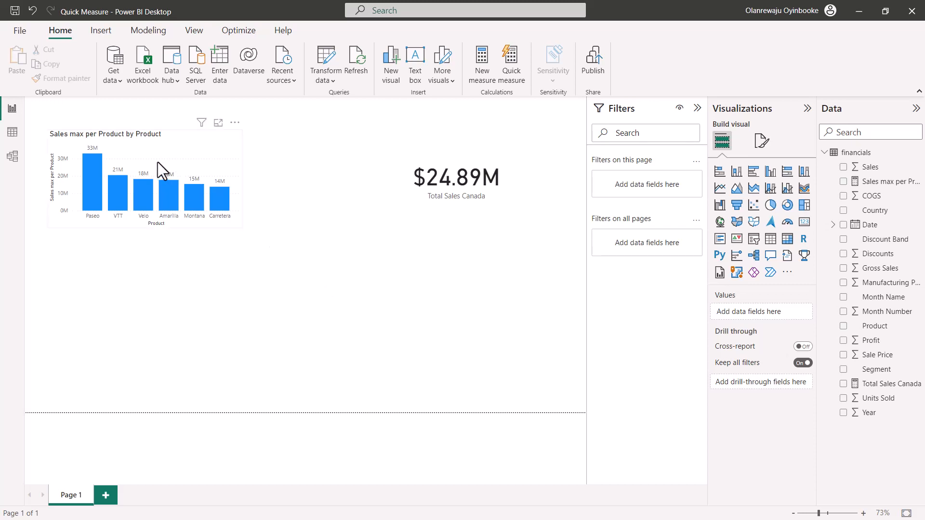
- Import the review_csv table from the Excel workbook review_data.xlsx and open it in Power Query for transformation
{"action": "left_click", "coordinate": [115, 78]}
{"action": "left_click", "coordinate": [144, 119]}
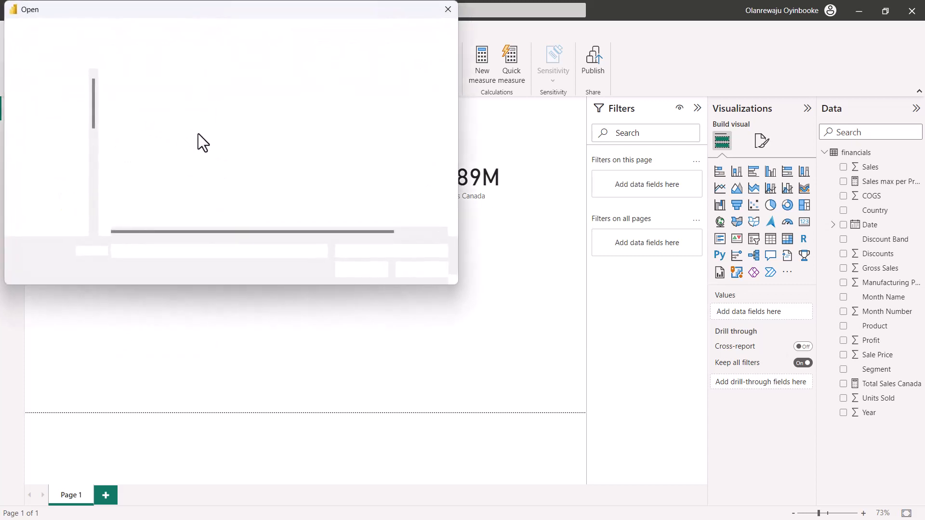
{"action": "left_click", "coordinate": [146, 139]}
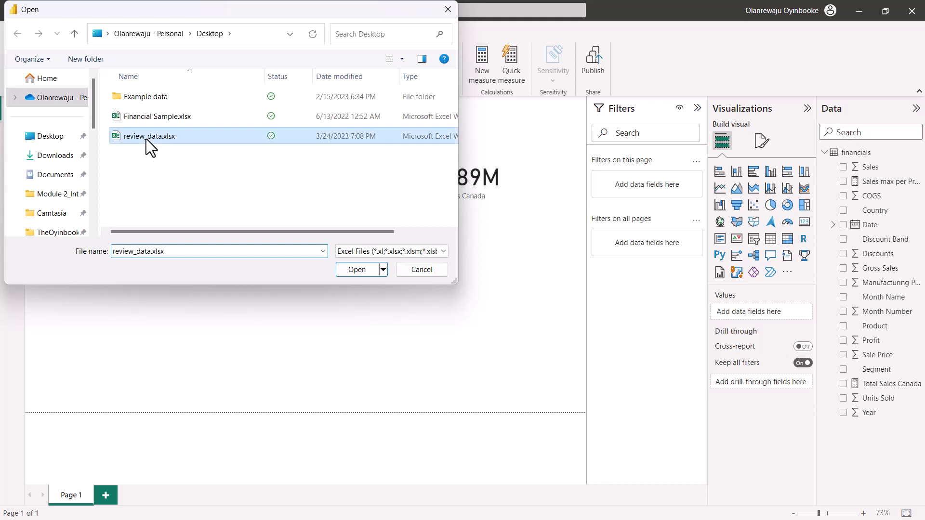
{"action": "left_click", "coordinate": [356, 270]}
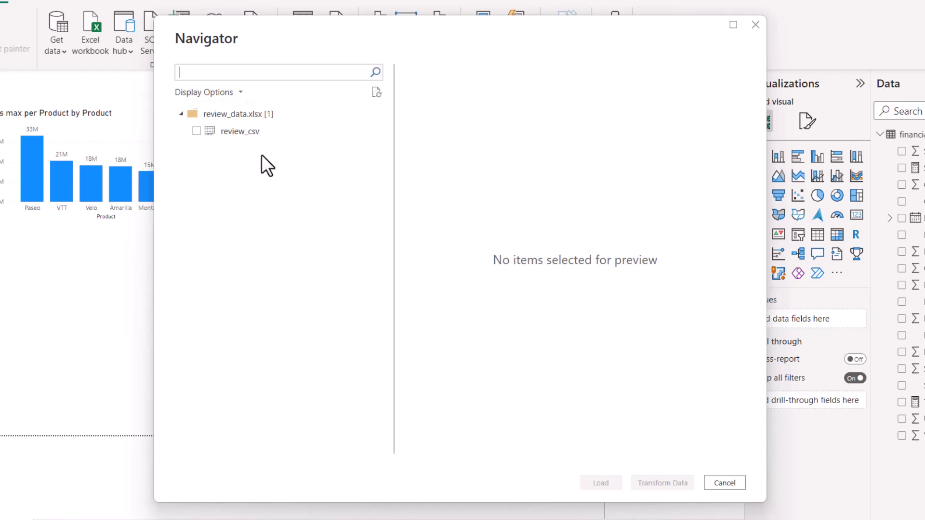
{"action": "left_click", "coordinate": [196, 131]}
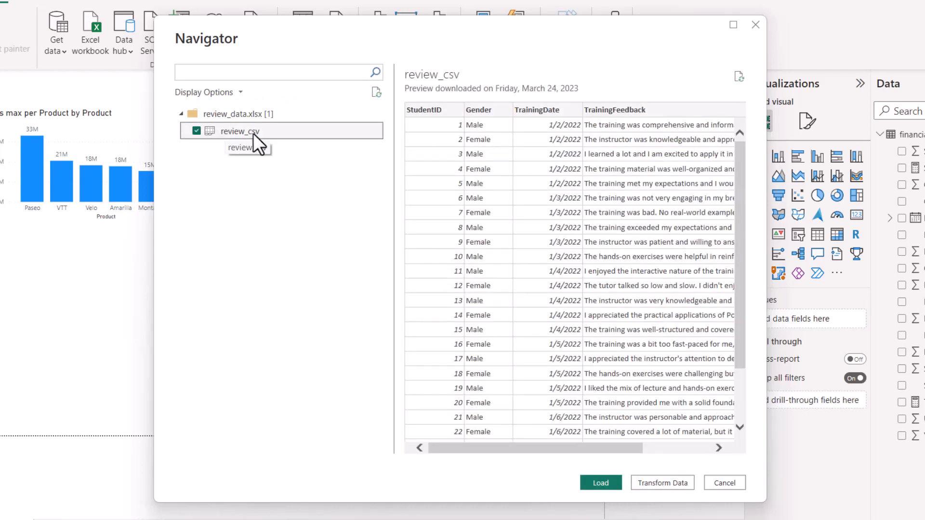
{"action": "left_click", "coordinate": [663, 482]}
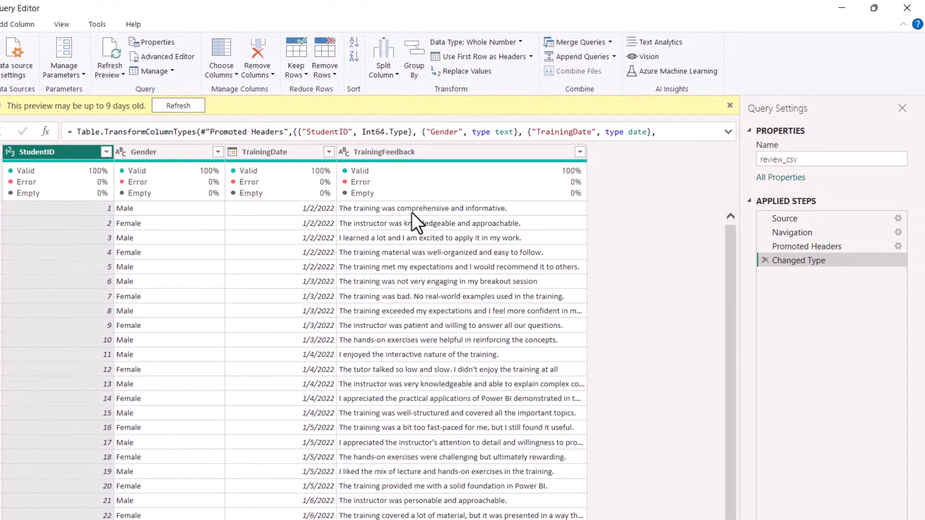
- Apply the Detect language text analytics function to the TrainingFeedback column
{"action": "left_click", "coordinate": [411, 211]}
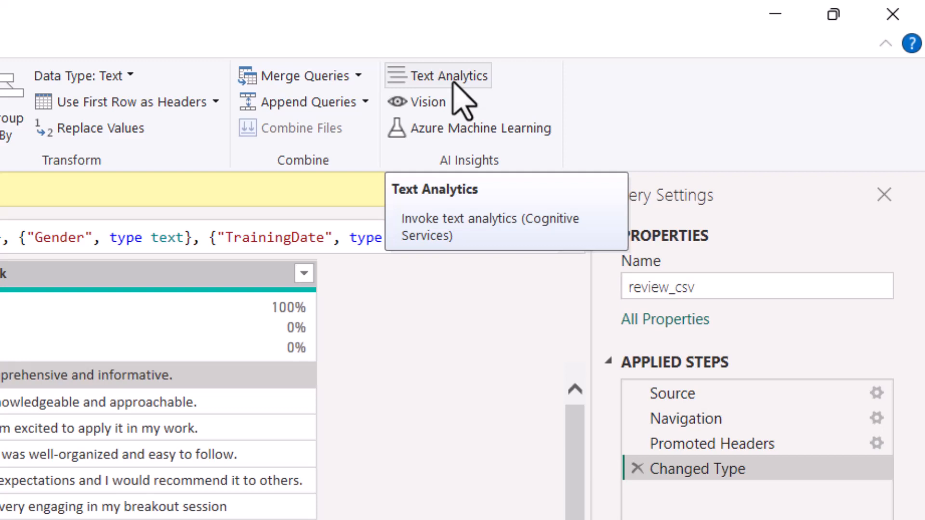
{"action": "left_click", "coordinate": [453, 82]}
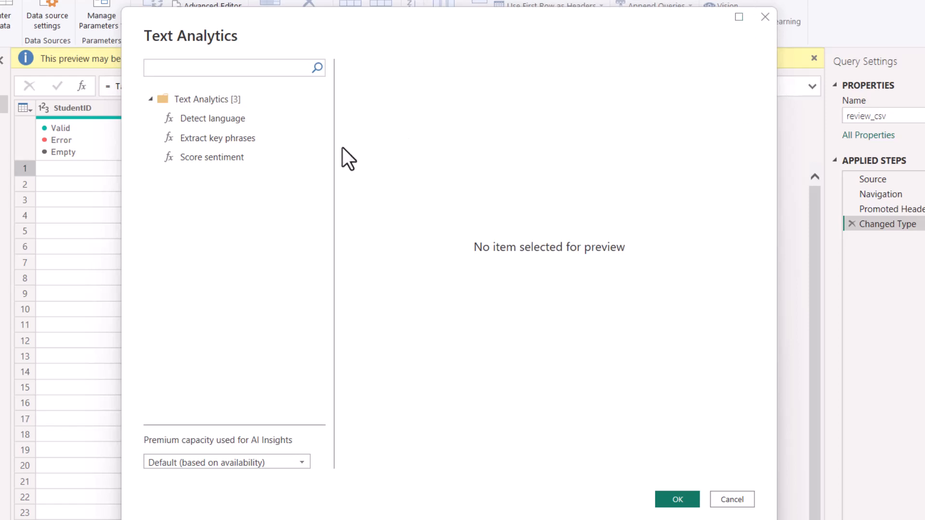
{"action": "left_click", "coordinate": [228, 164]}
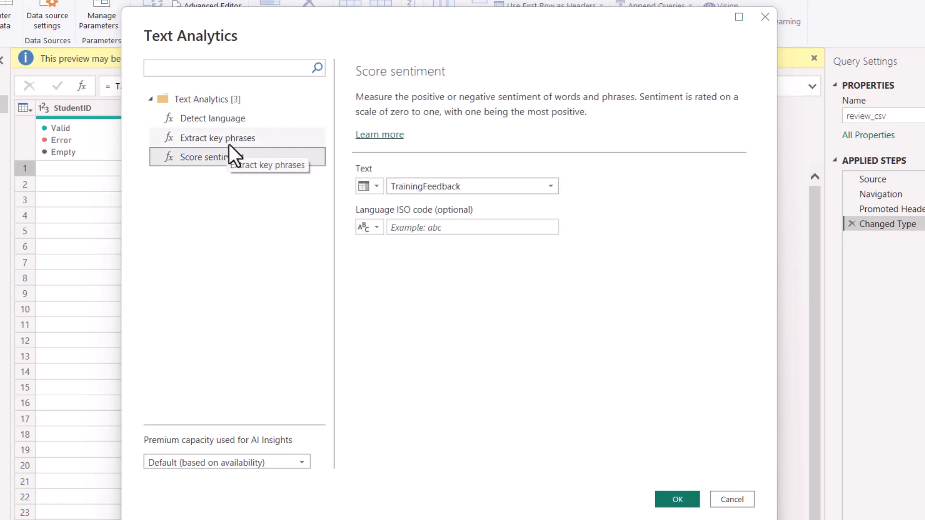
{"action": "left_click", "coordinate": [231, 143]}
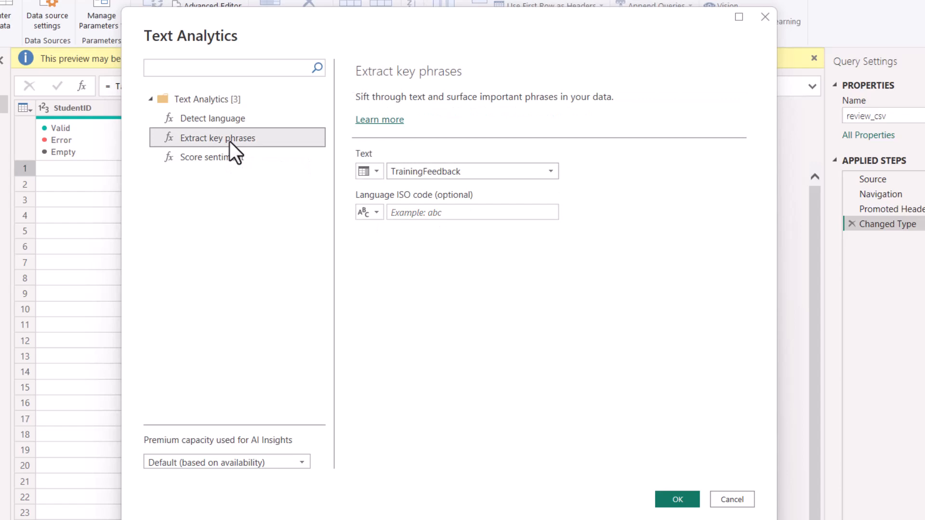
{"action": "left_click", "coordinate": [231, 122]}
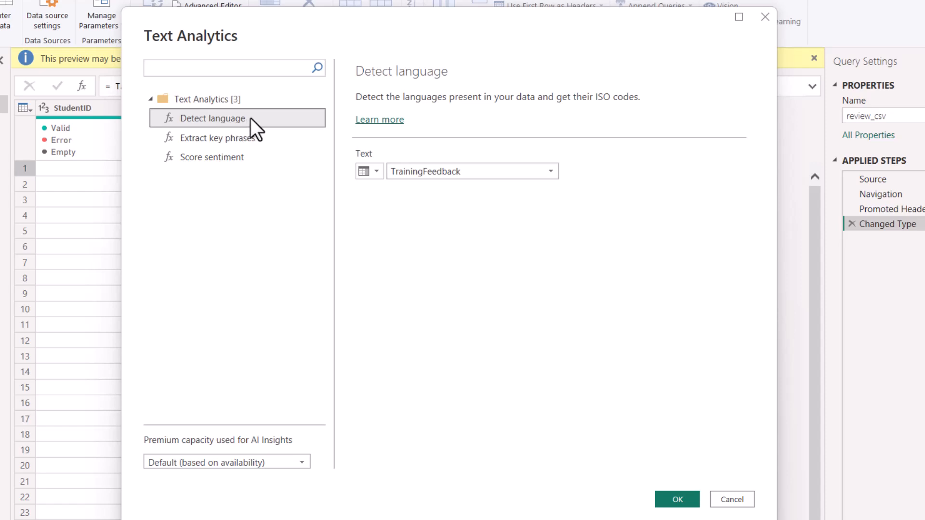
{"action": "left_click", "coordinate": [377, 172]}
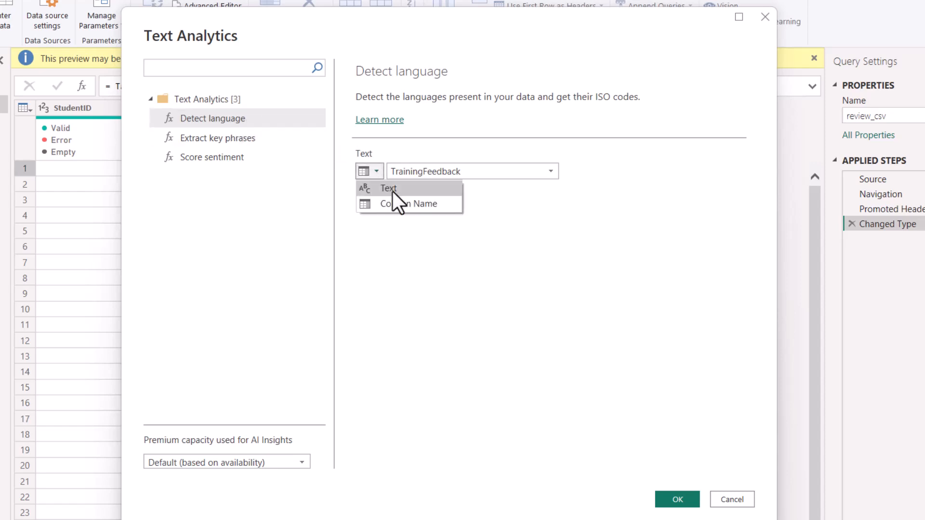
{"action": "left_click", "coordinate": [474, 224]}
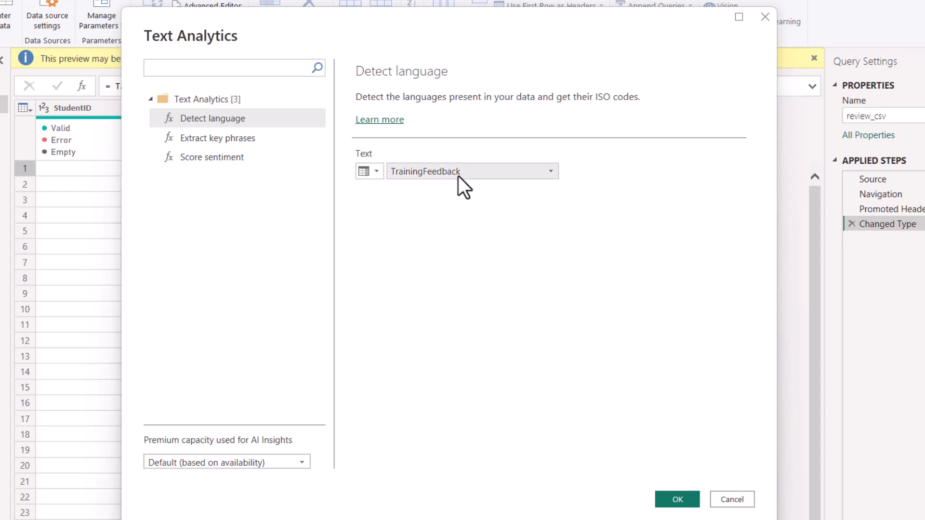
{"action": "left_click", "coordinate": [678, 501]}
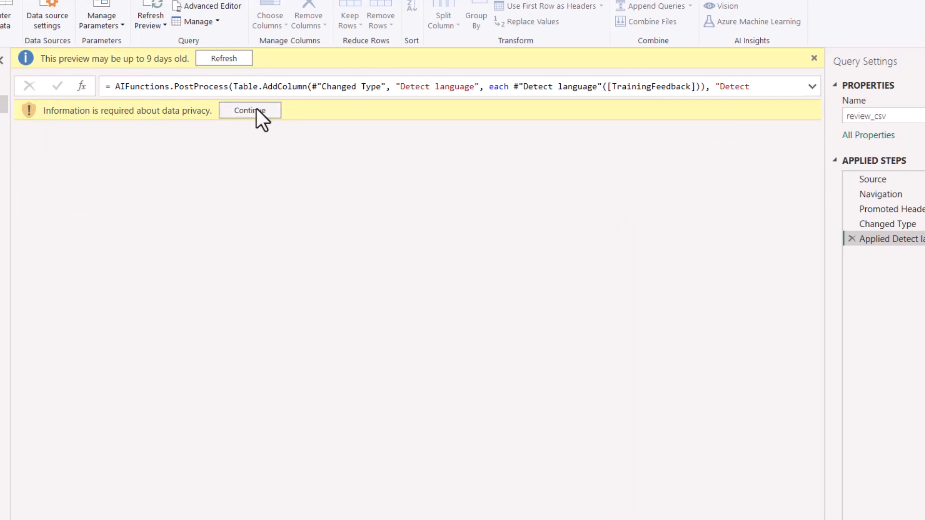
- Set the file to ignore privacy level checks and save the privacy settings
{"action": "left_click", "coordinate": [258, 112]}
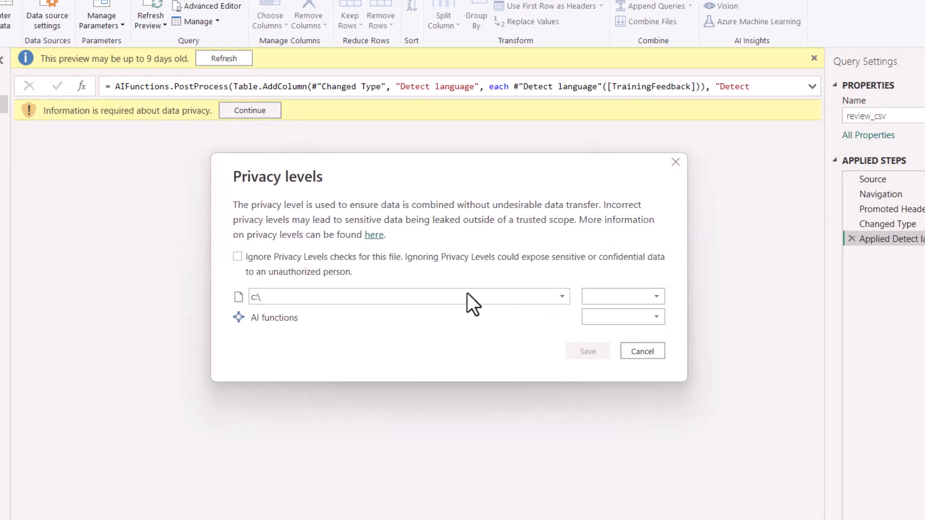
{"action": "left_click", "coordinate": [259, 256]}
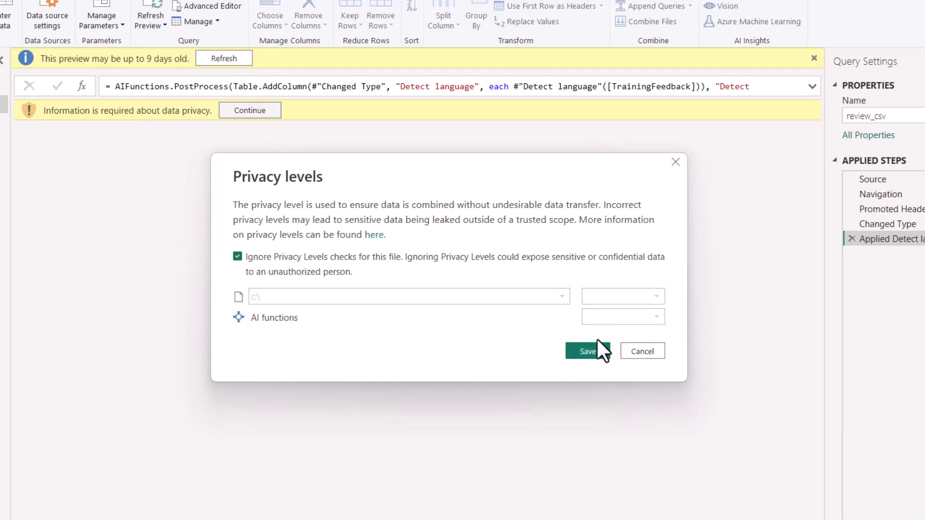
{"action": "left_click", "coordinate": [591, 352]}
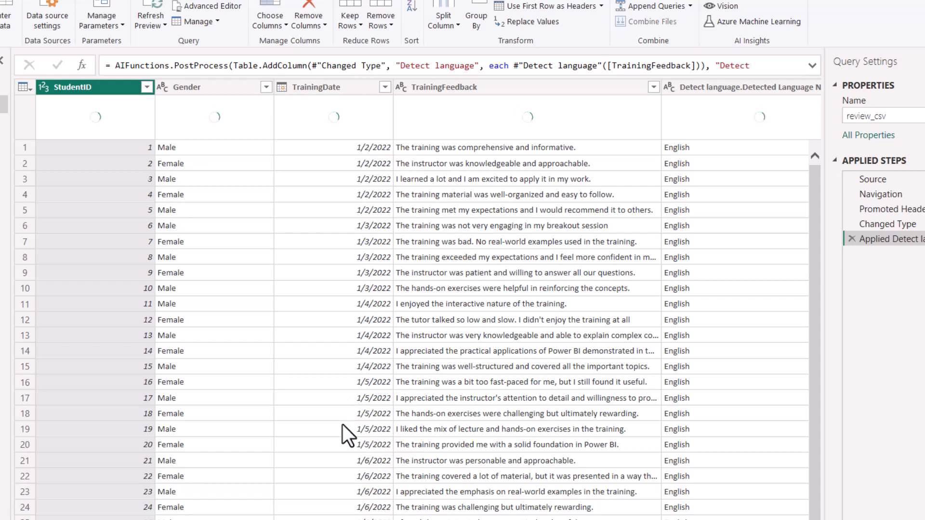
- Start the Score sentiment text analytics function with the TrainingFeedback column as its text input
{"action": "scroll", "coordinate": [342, 424], "scroll_direction": "right", "scroll_amount": 3}
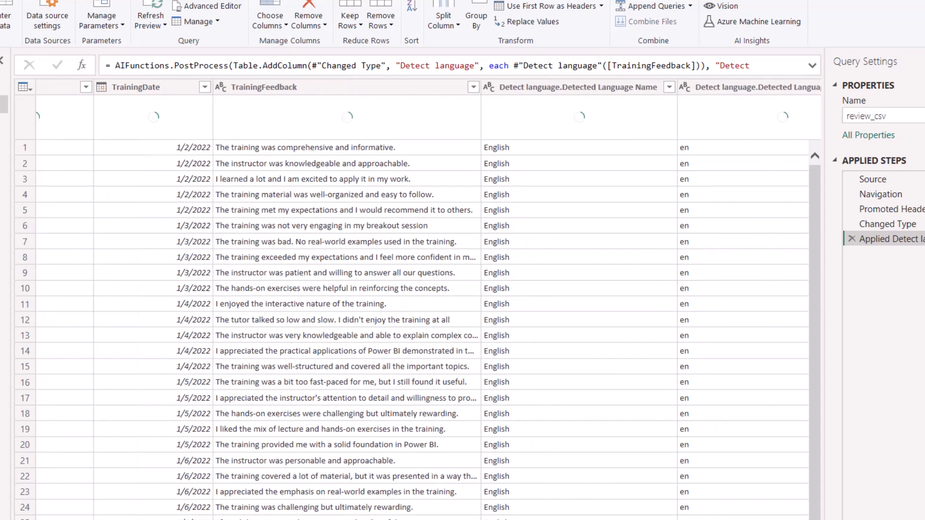
{"action": "scroll", "coordinate": [429, 299], "scroll_direction": "right", "scroll_amount": 2}
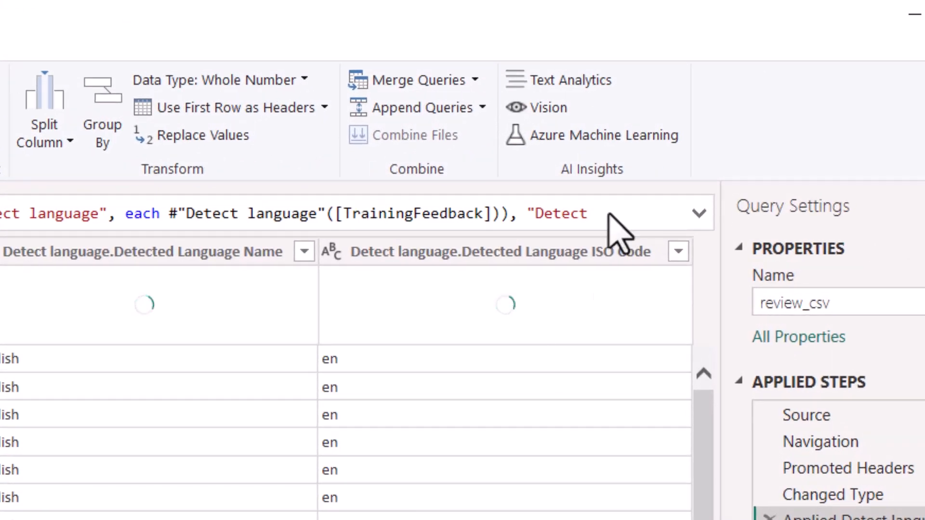
{"action": "left_click", "coordinate": [573, 82]}
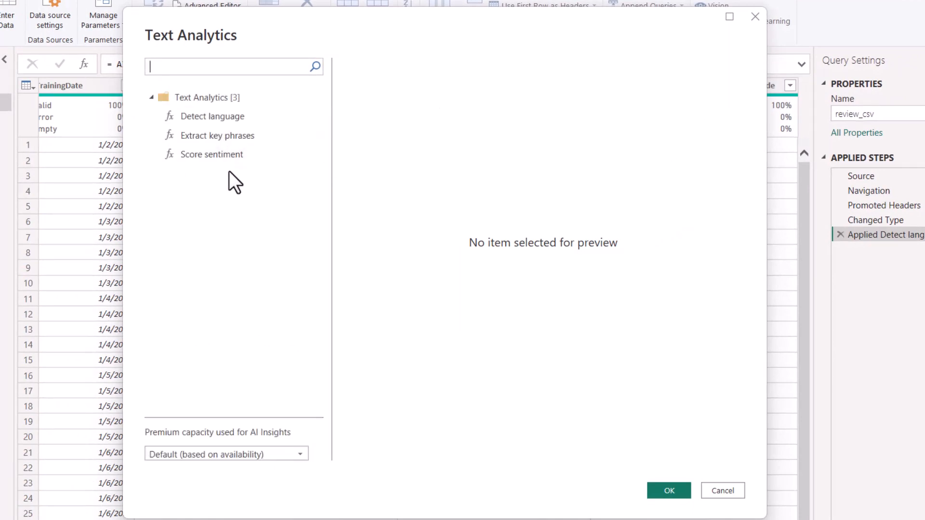
{"action": "left_click", "coordinate": [234, 159]}
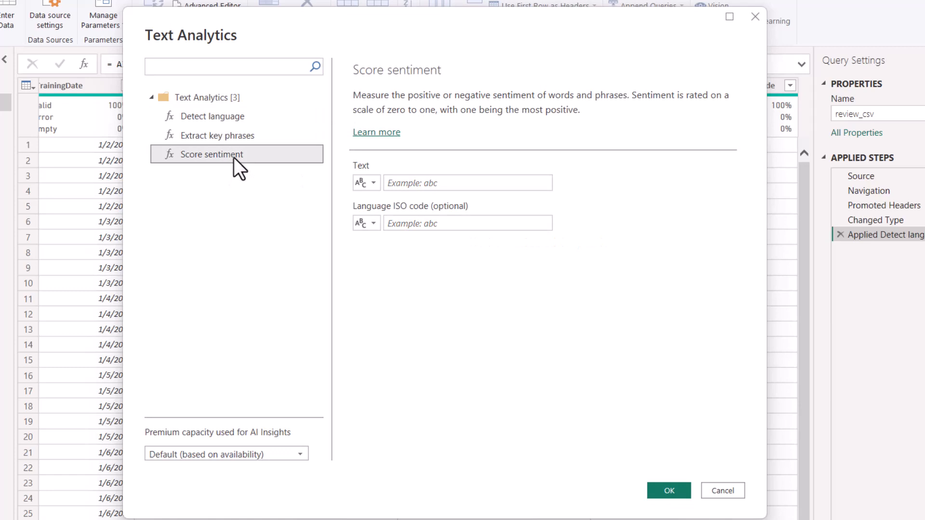
{"action": "left_click", "coordinate": [374, 184]}
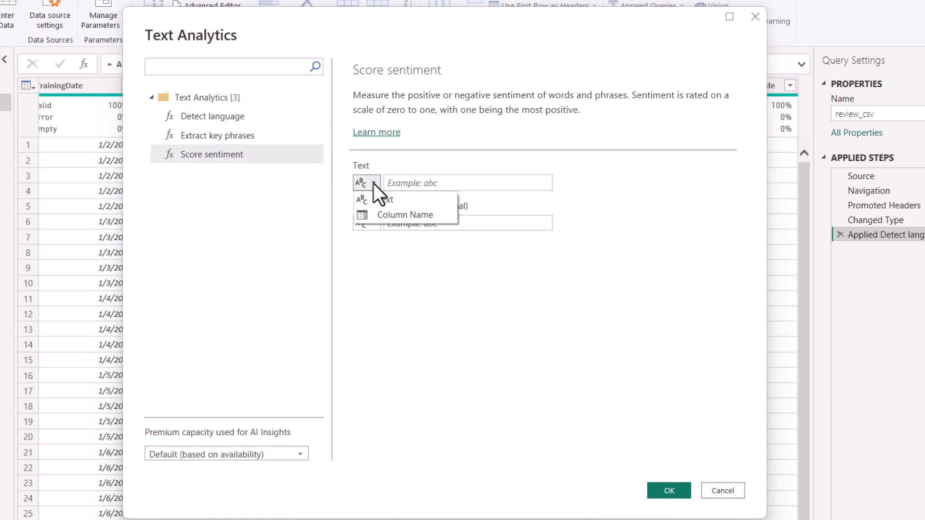
{"action": "left_click", "coordinate": [394, 213]}
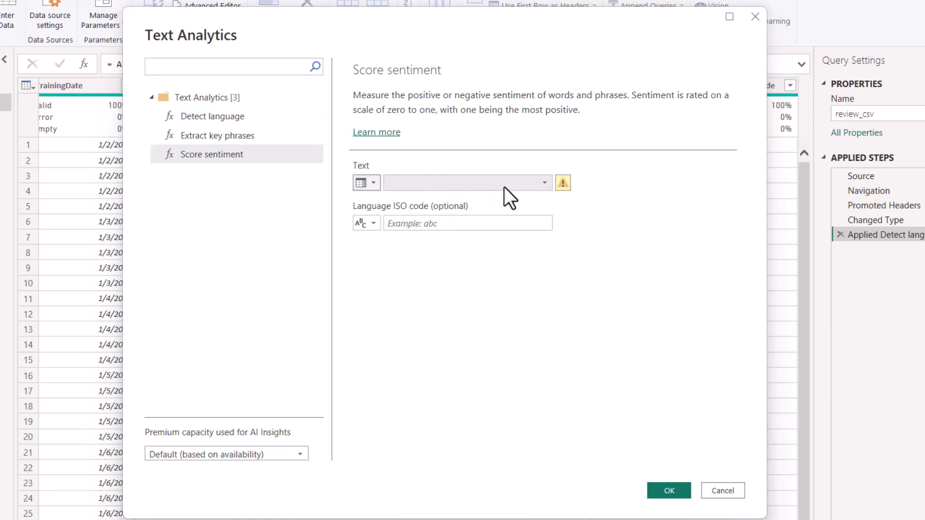
{"action": "left_click", "coordinate": [544, 183]}
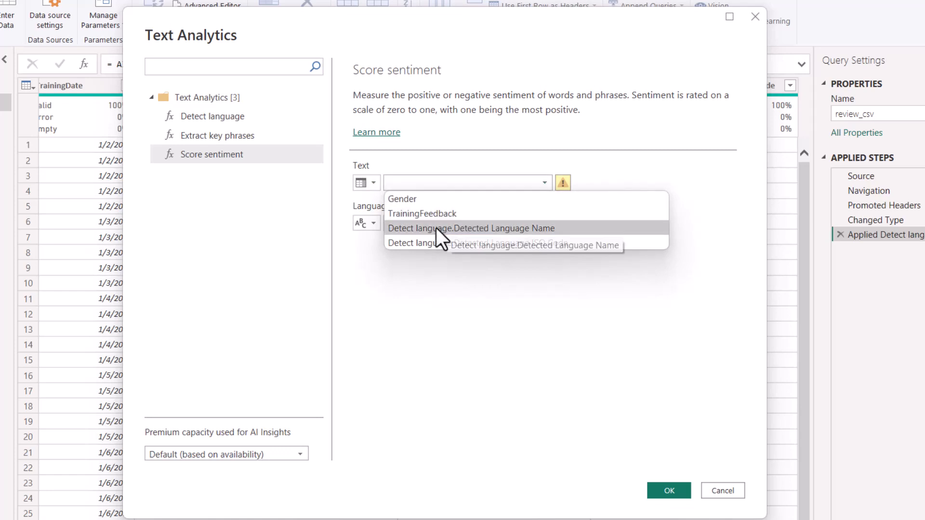
{"action": "left_click", "coordinate": [425, 212]}
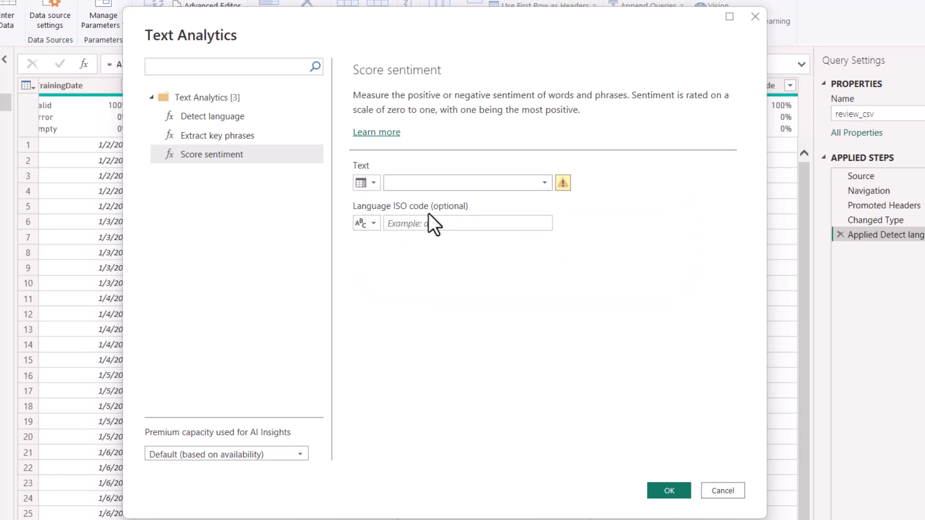
- Use the Detect language.Detected Language ISO Code column as the language ISO code, apply Score sentiment and select a resulting score
{"action": "left_click", "coordinate": [369, 219]}
{"action": "left_click", "coordinate": [395, 251]}
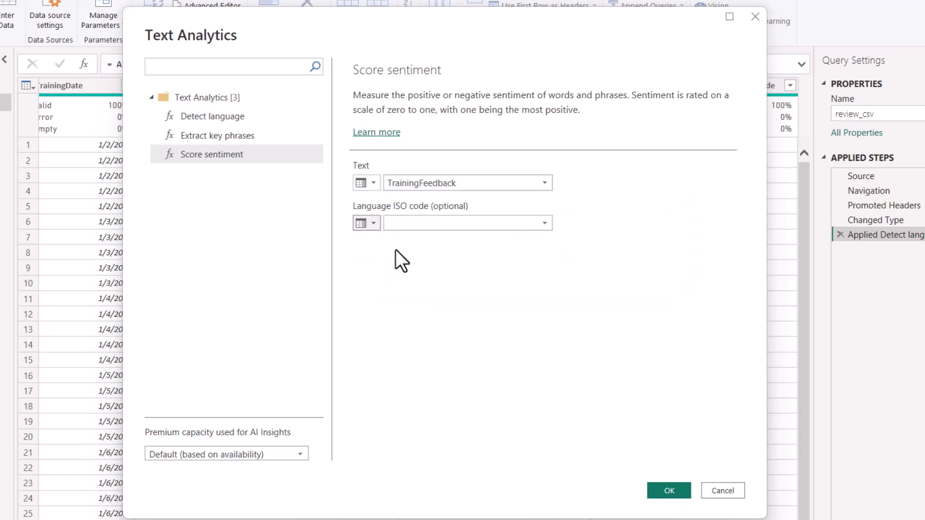
{"action": "left_click", "coordinate": [422, 223]}
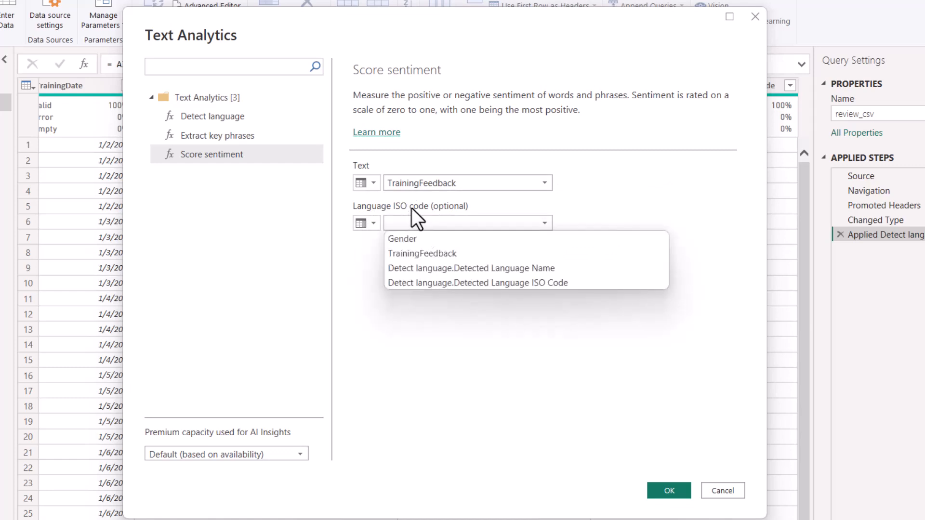
{"action": "left_click", "coordinate": [472, 283]}
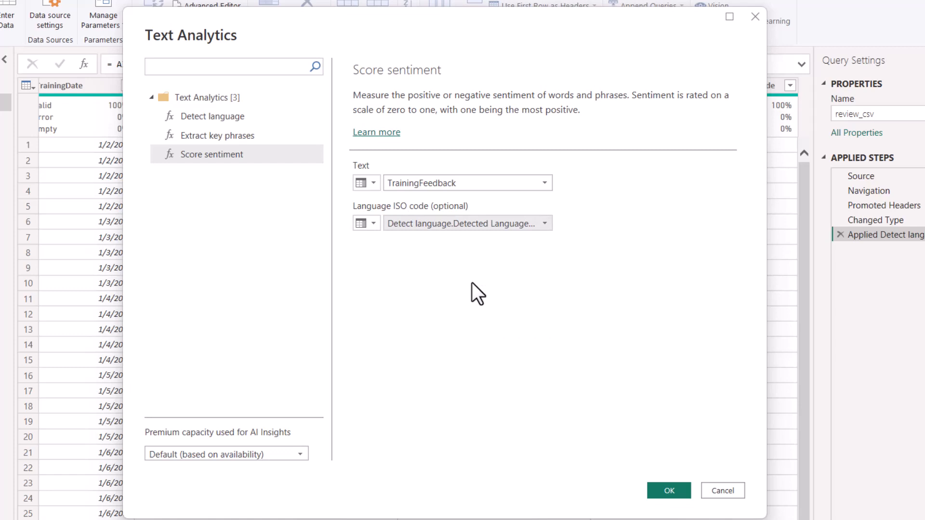
{"action": "left_click", "coordinate": [669, 492]}
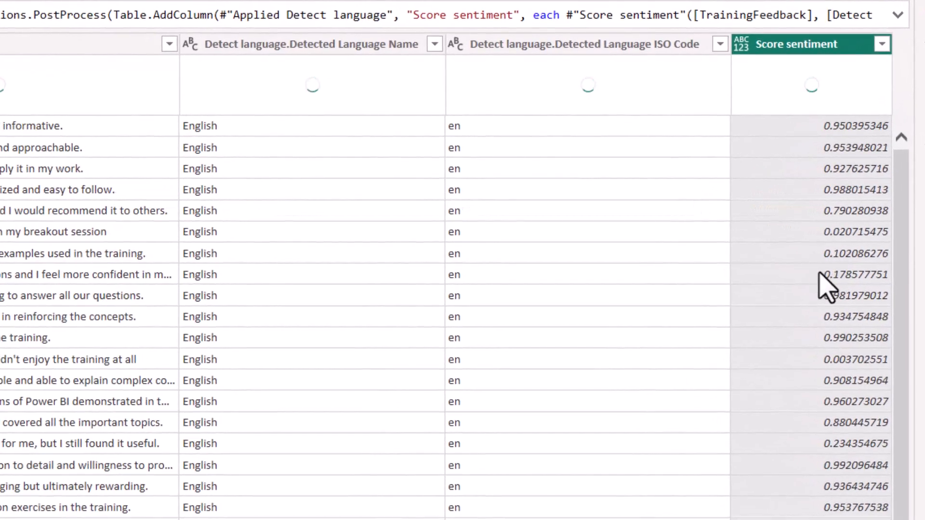
{"action": "left_click", "coordinate": [749, 254]}
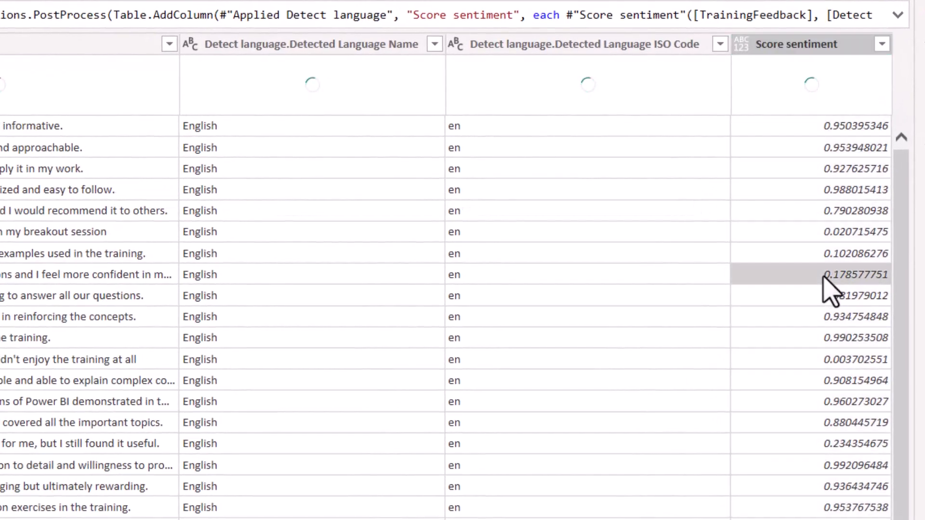
- Compare the sentiment scores with the matching TrainingFeedback comments, especially in rows 6 to 8
{"action": "left_click", "coordinate": [826, 254]}
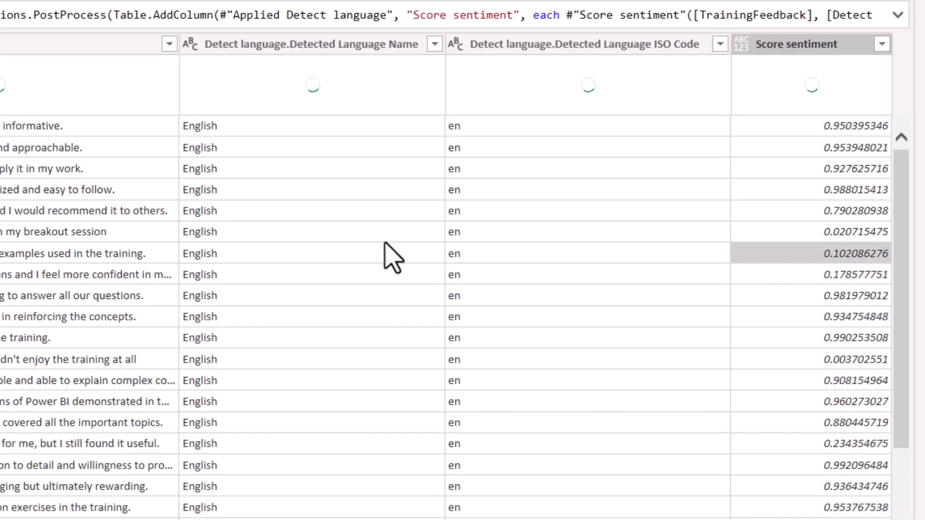
{"action": "left_click", "coordinate": [77, 253]}
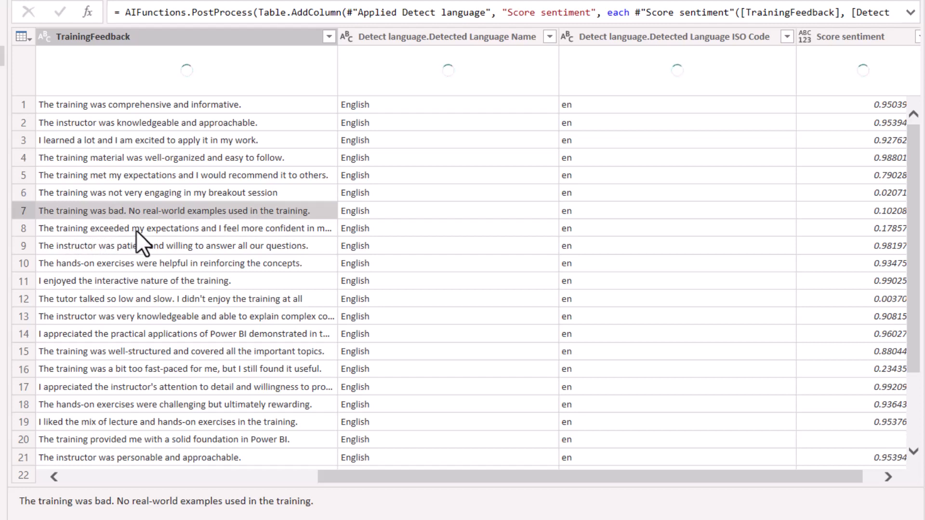
{"action": "left_click", "coordinate": [270, 229]}
{"action": "left_click", "coordinate": [880, 230]}
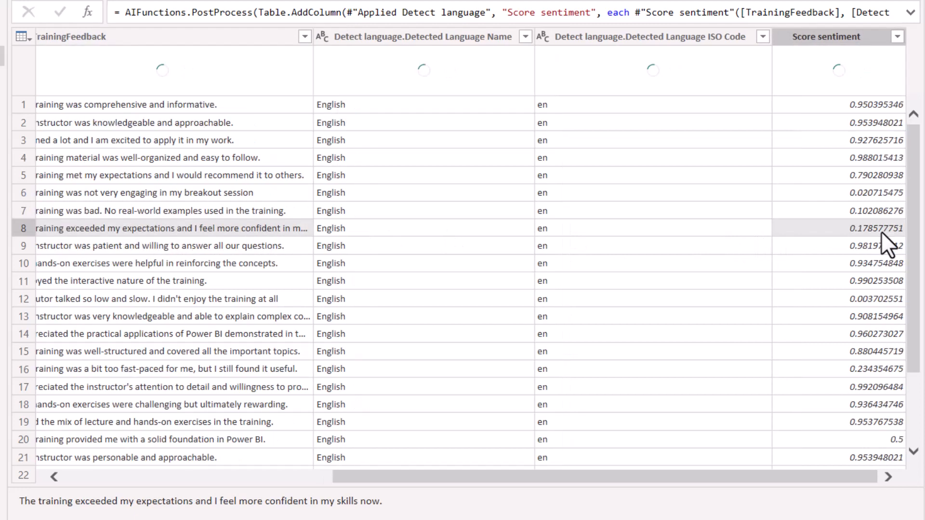
{"action": "left_click", "coordinate": [881, 233]}
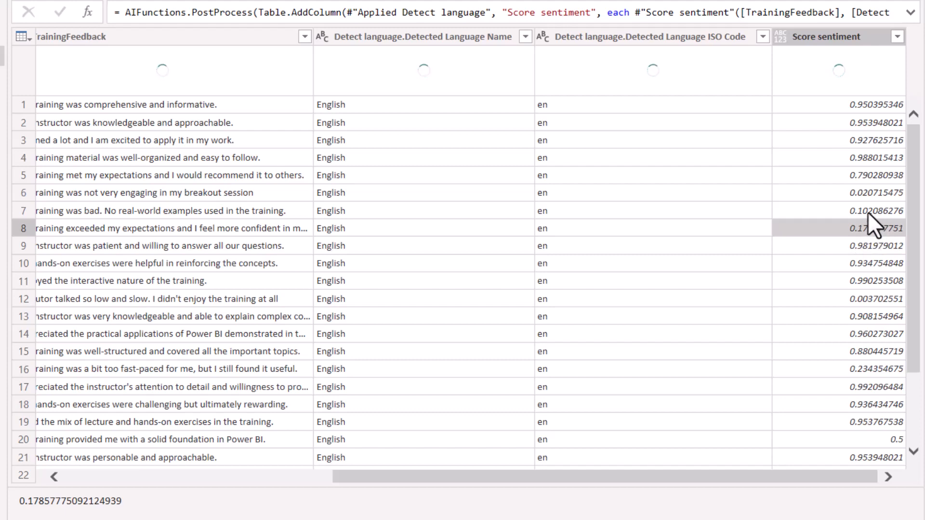
{"action": "left_click", "coordinate": [867, 212]}
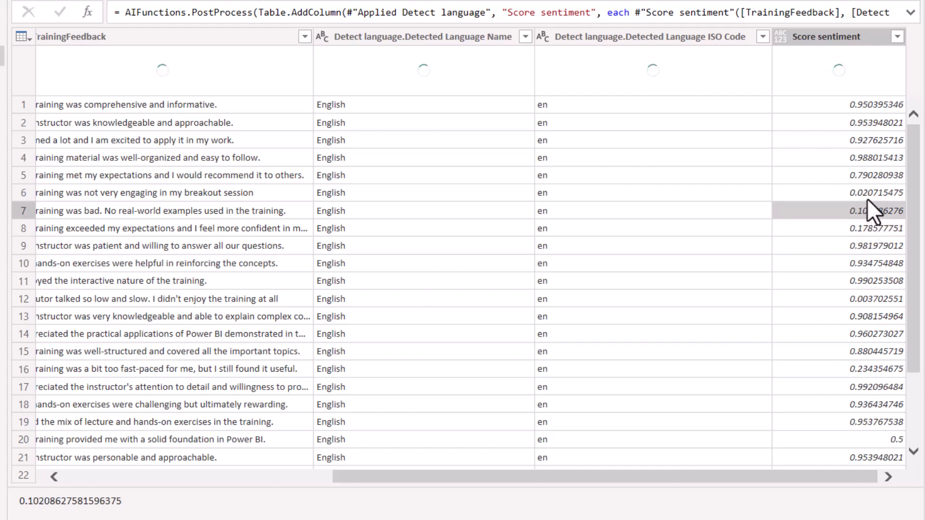
{"action": "left_click", "coordinate": [870, 194]}
{"action": "left_click_drag", "start_coordinate": [400, 477], "coordinate": [274, 475]}
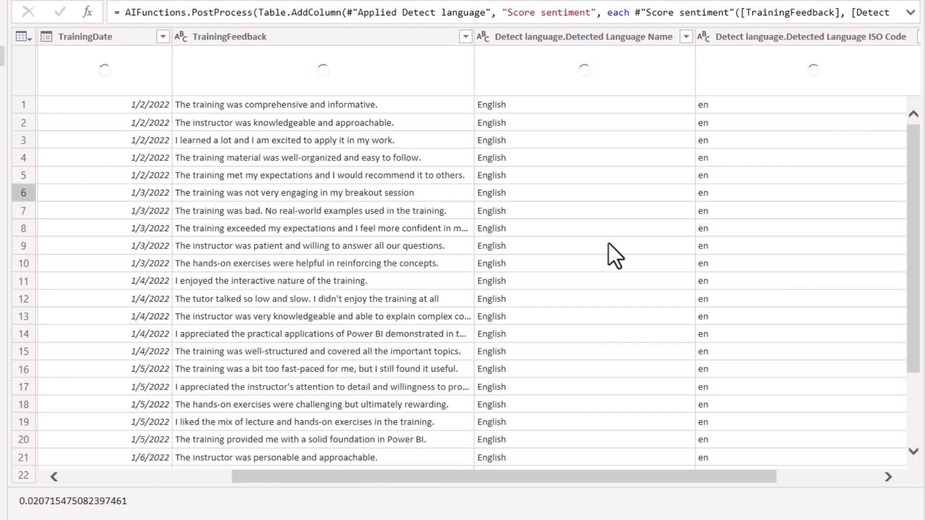
{"action": "left_click_drag", "start_coordinate": [523, 470], "coordinate": [674, 471]}
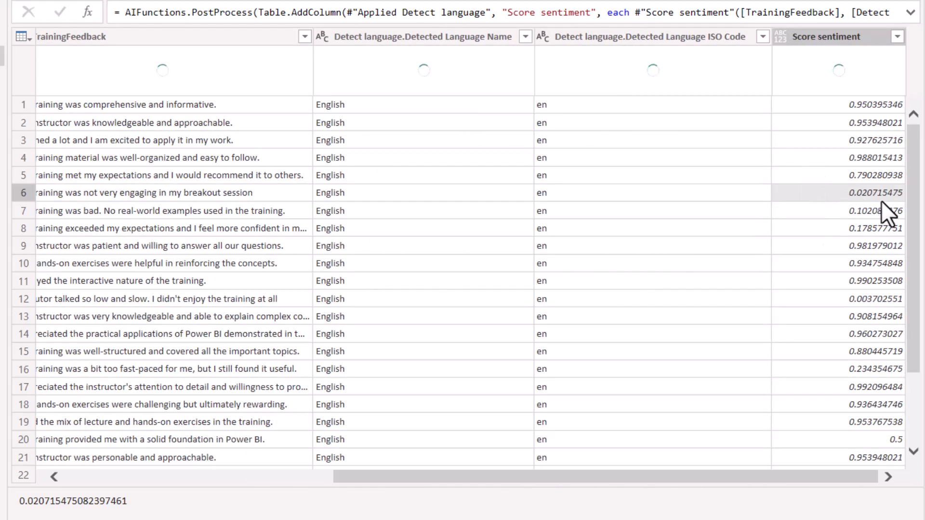
{"action": "left_click_drag", "start_coordinate": [914, 186], "coordinate": [924, 121]}
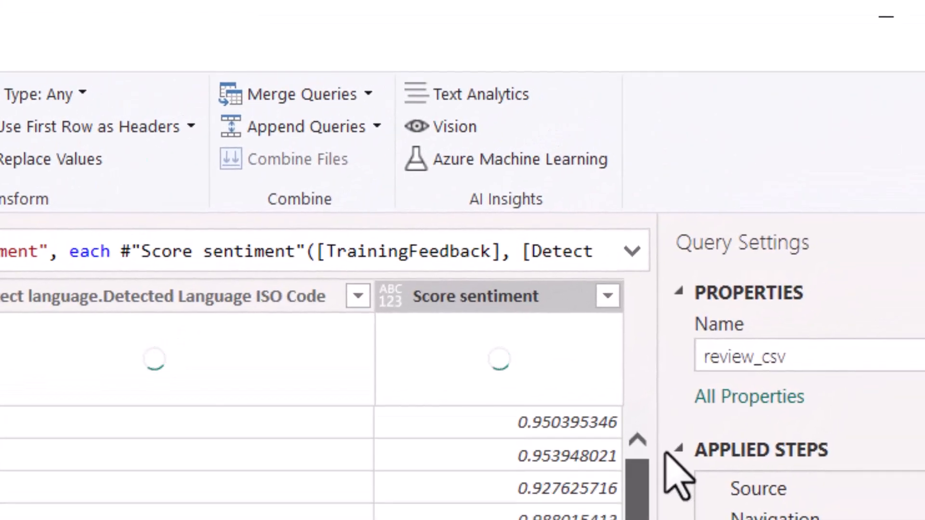
- Start the Extract key phrases text analytics function with the TrainingFeedback column as its text input
{"action": "left_click", "coordinate": [482, 93]}
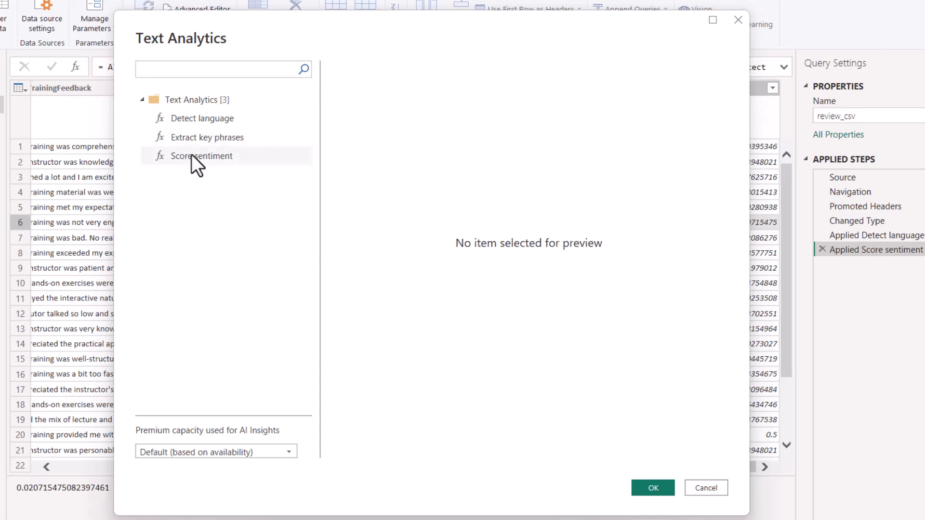
{"action": "left_click", "coordinate": [224, 137]}
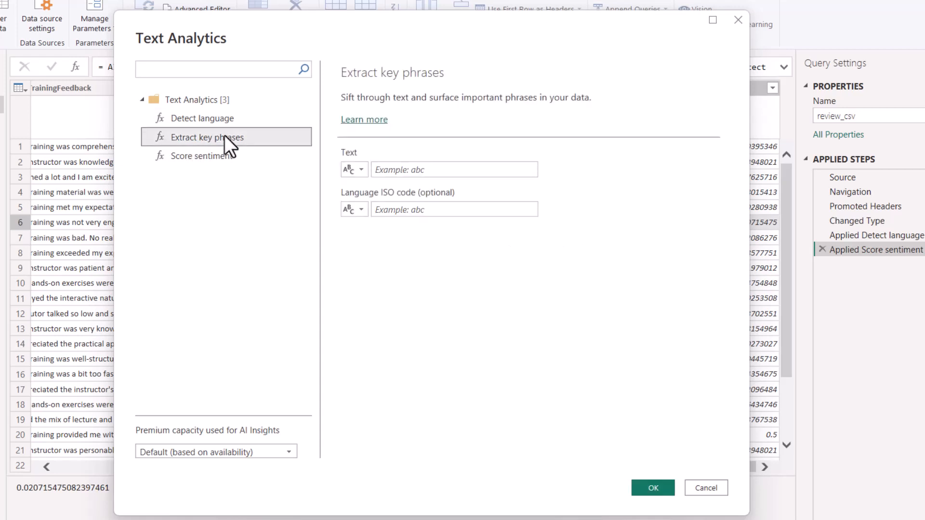
{"action": "left_click", "coordinate": [360, 170]}
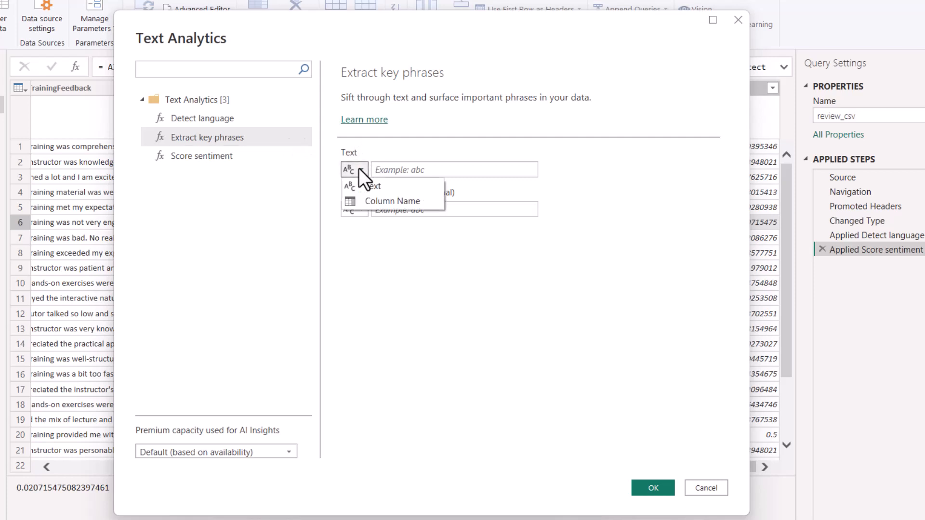
{"action": "left_click", "coordinate": [396, 201]}
{"action": "left_click", "coordinate": [520, 173]}
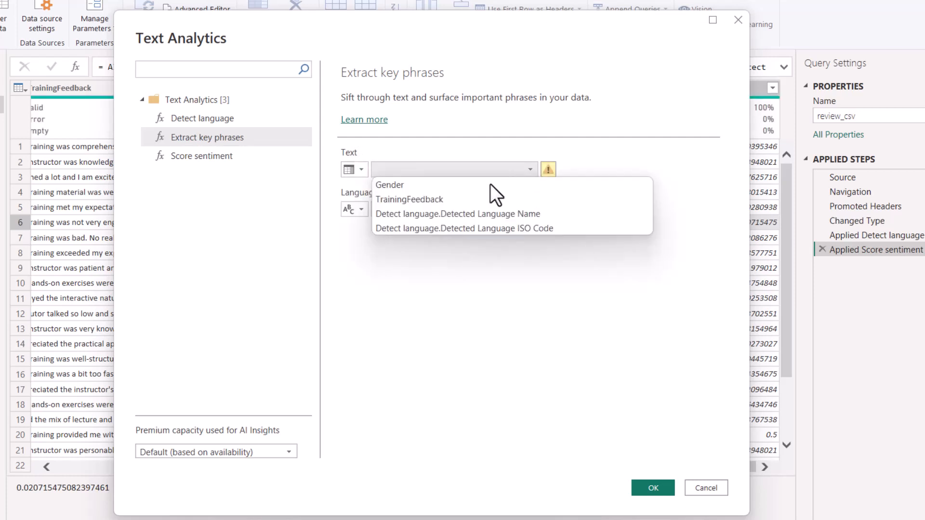
{"action": "left_click", "coordinate": [424, 200]}
- Use the Detect language.Detected Language ISO Code column as the language ISO code and apply Extract key phrases
{"action": "left_click", "coordinate": [361, 210]}
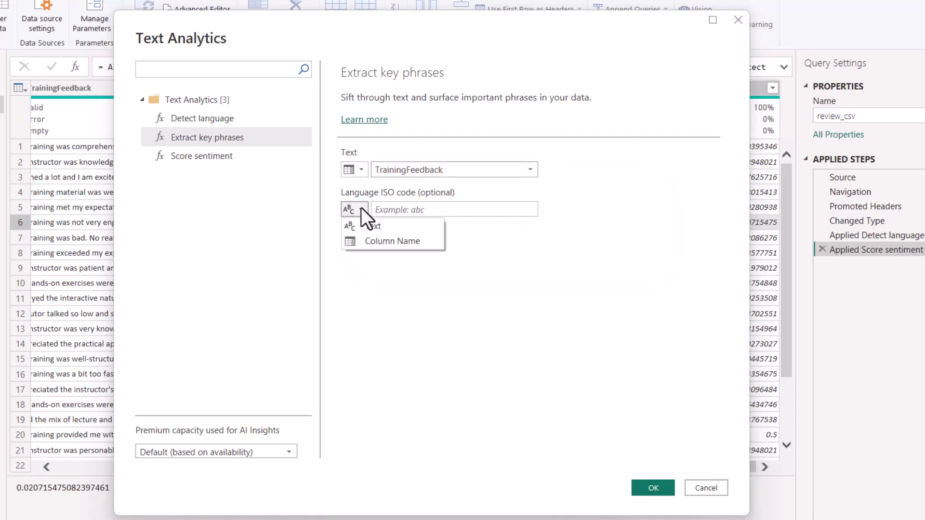
{"action": "left_click", "coordinate": [396, 241]}
{"action": "left_click", "coordinate": [463, 210]}
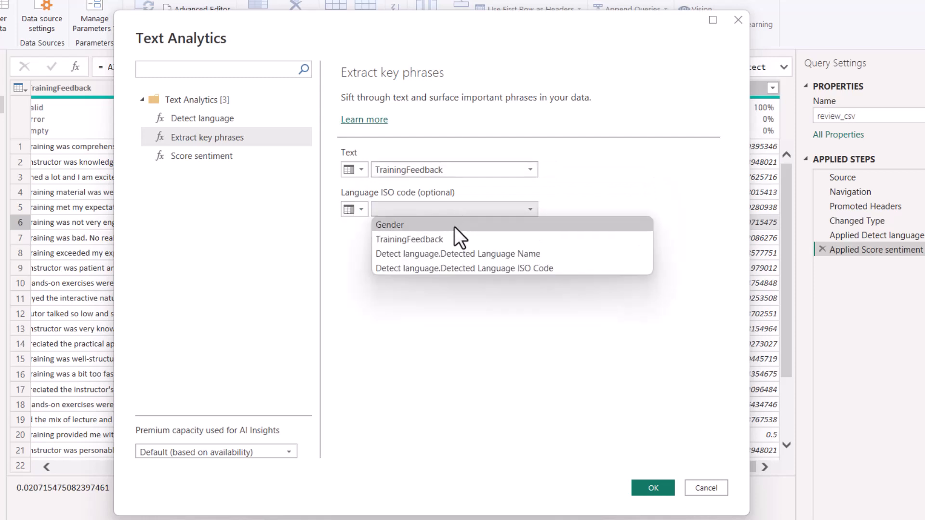
{"action": "left_click", "coordinate": [502, 269]}
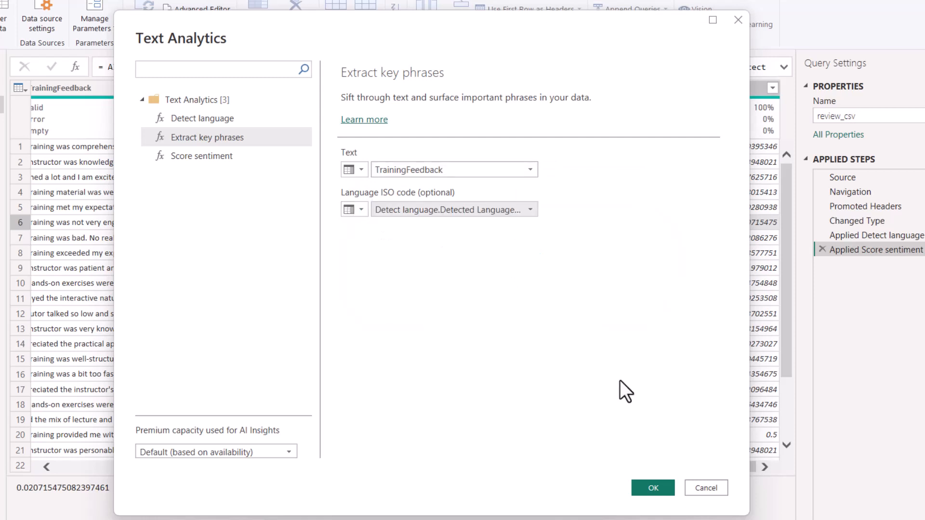
{"action": "left_click", "coordinate": [653, 487]}
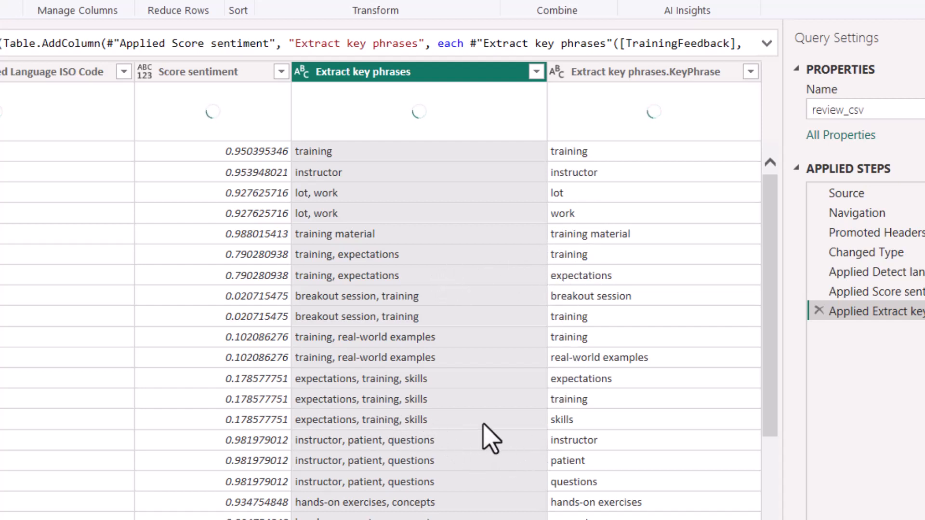
- Review the extracted key phrases down the rows and compare them with the original feedback and other columns
{"action": "scroll", "coordinate": [591, 400], "scroll_direction": "down", "scroll_amount": 6}
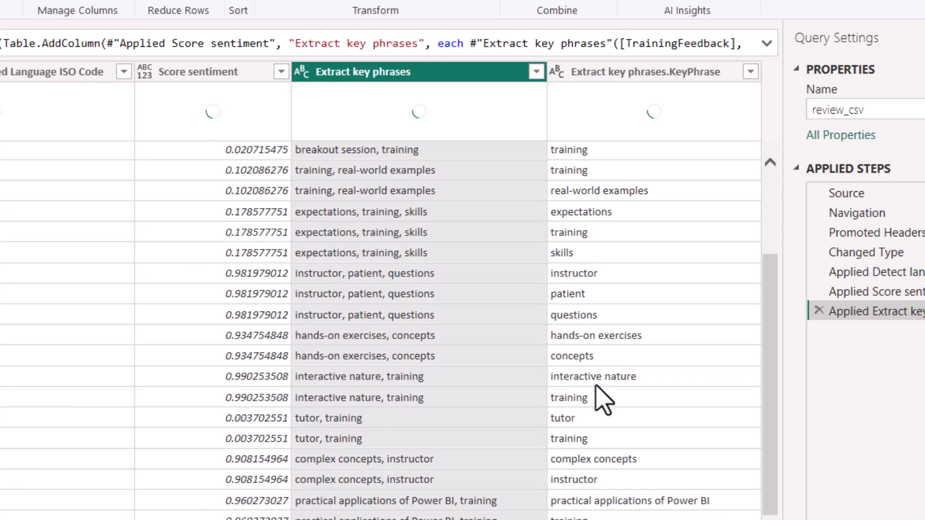
{"action": "scroll", "coordinate": [598, 400], "scroll_direction": "up", "scroll_amount": 3}
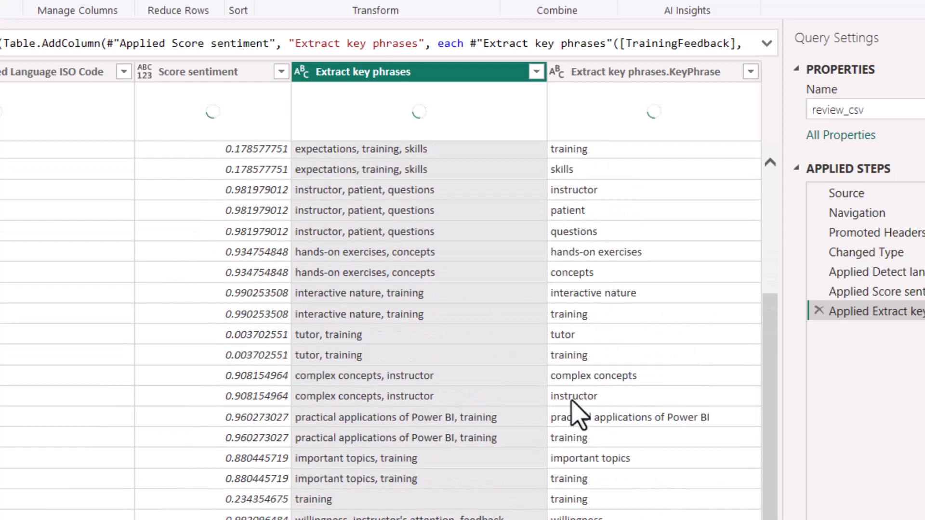
{"action": "scroll", "coordinate": [574, 392], "scroll_direction": "down", "scroll_amount": 4}
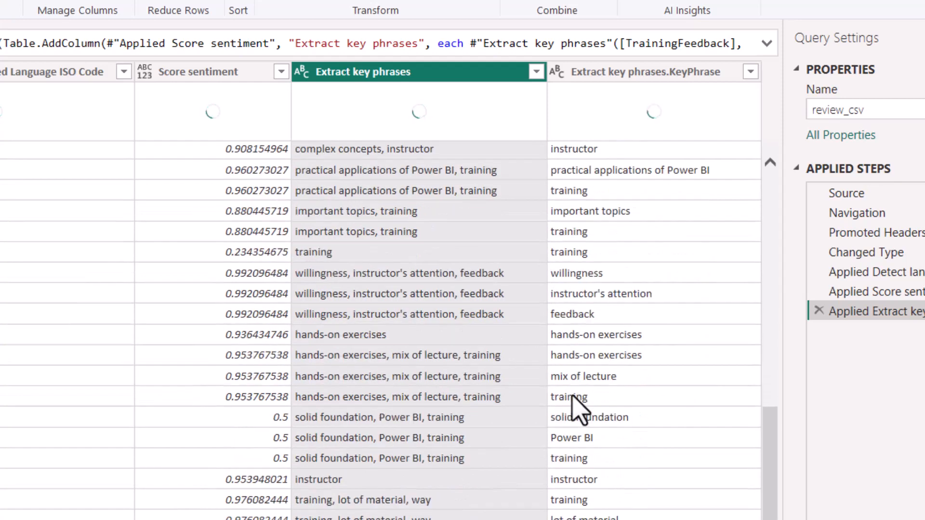
{"action": "scroll", "coordinate": [605, 424], "scroll_direction": "up", "scroll_amount": 8}
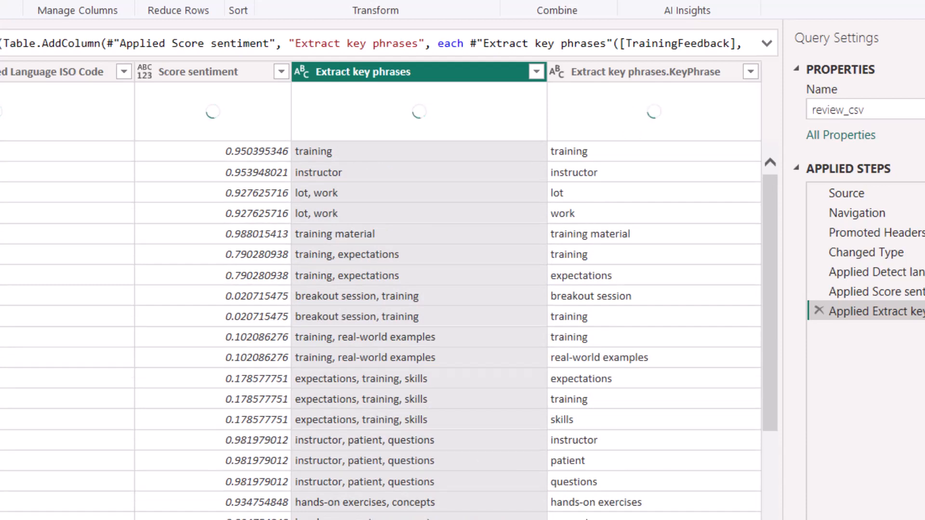
{"action": "scroll", "coordinate": [389, 289], "scroll_direction": "left", "scroll_amount": 6}
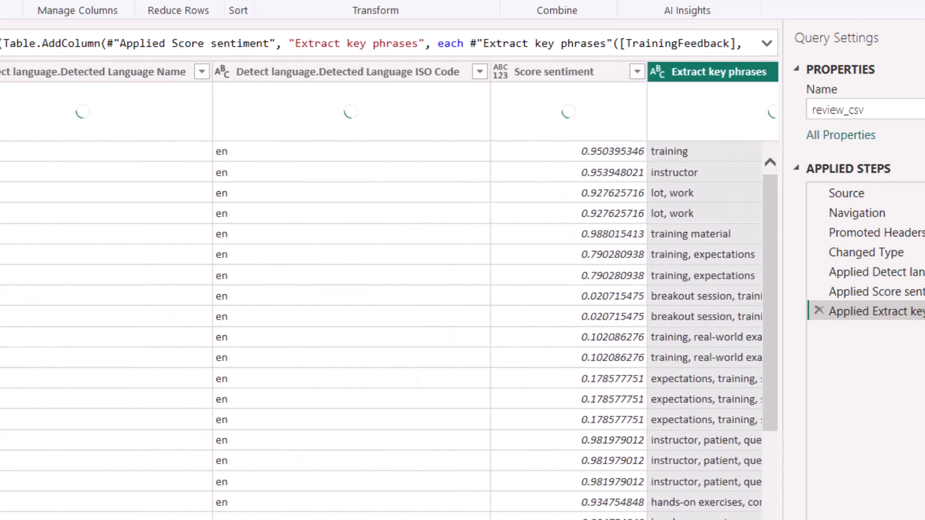
{"action": "scroll", "coordinate": [389, 289], "scroll_direction": "left", "scroll_amount": 6}
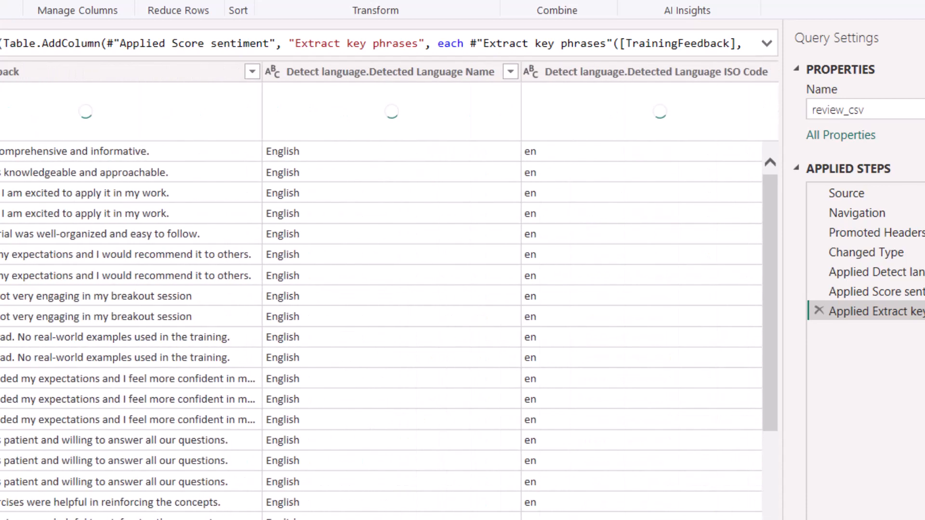
{"action": "scroll", "coordinate": [389, 289], "scroll_direction": "left", "scroll_amount": 2}
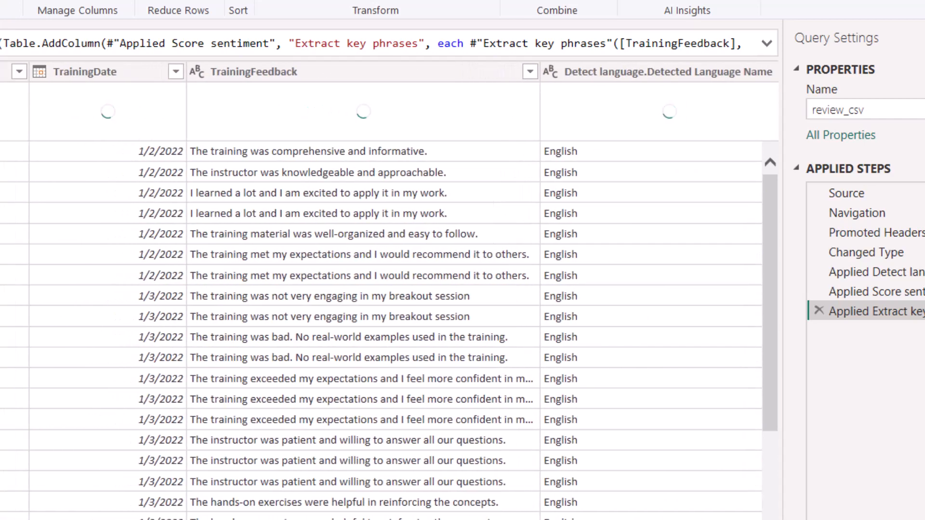
{"action": "scroll", "coordinate": [389, 289], "scroll_direction": "left", "scroll_amount": 1}
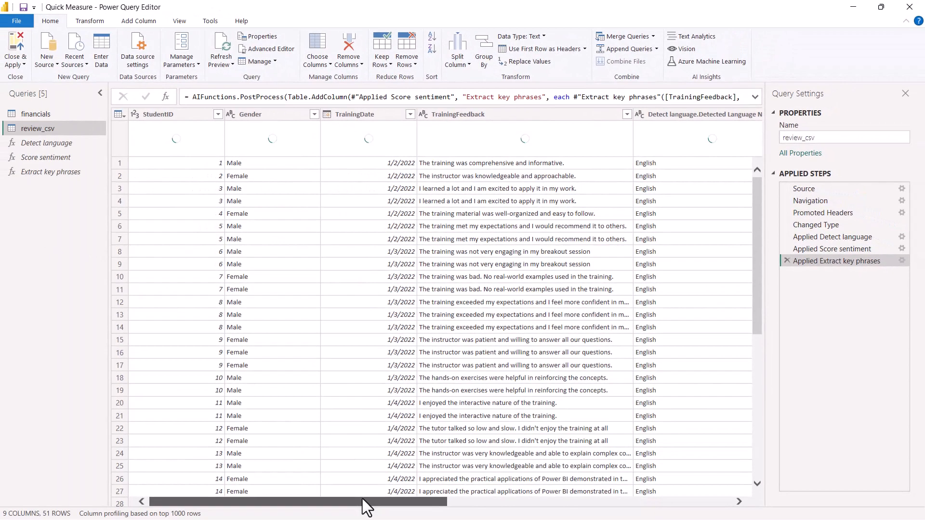
{"action": "left_click_drag", "start_coordinate": [356, 500], "coordinate": [405, 501]}
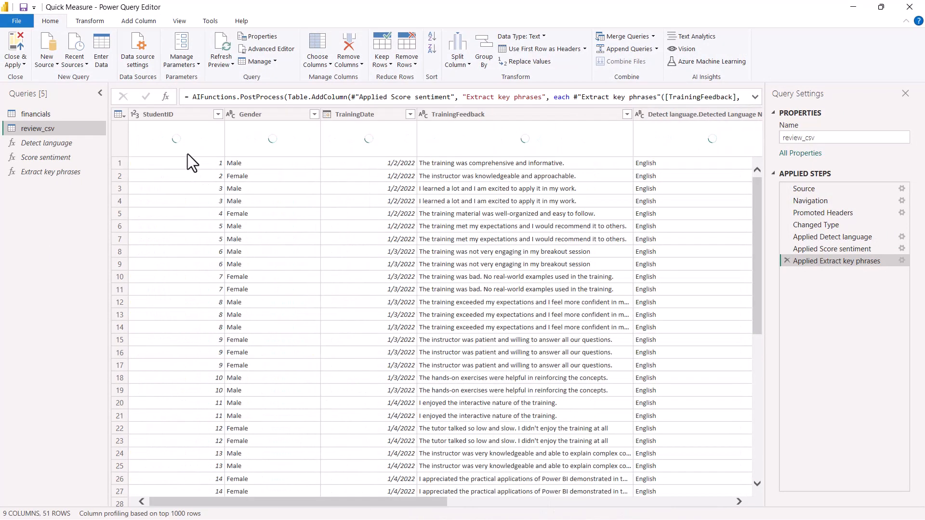
- Close the query editor with the query changes applied and dismiss the pending changes notice in the report
{"action": "left_click", "coordinate": [21, 63]}
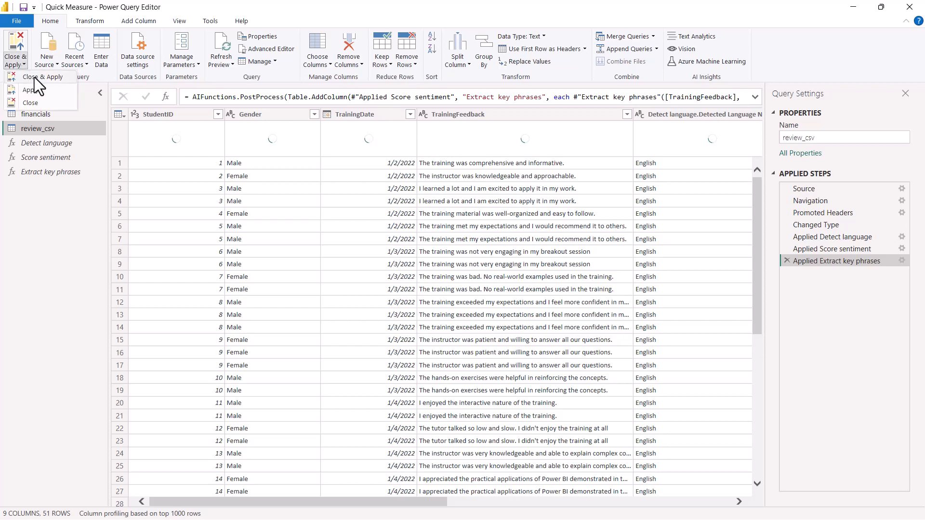
{"action": "left_click", "coordinate": [34, 77]}
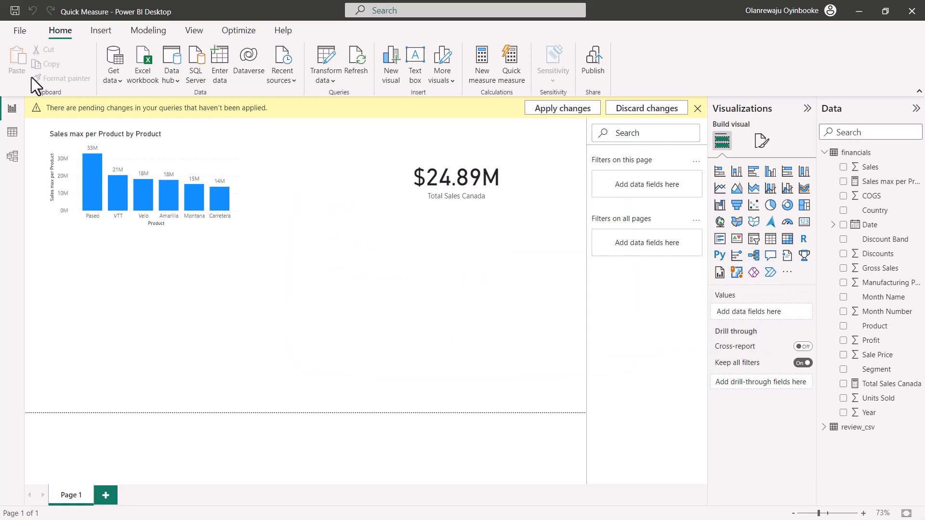
{"action": "left_click", "coordinate": [698, 109]}
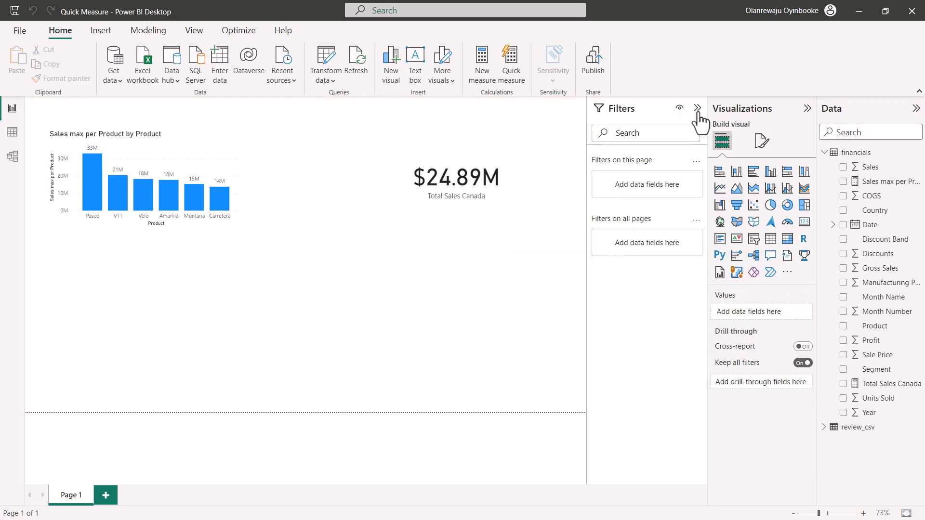
- Examine the fields and table data of review_csv and return to the report canvas
{"action": "left_click", "coordinate": [826, 153]}
{"action": "left_click", "coordinate": [826, 167]}
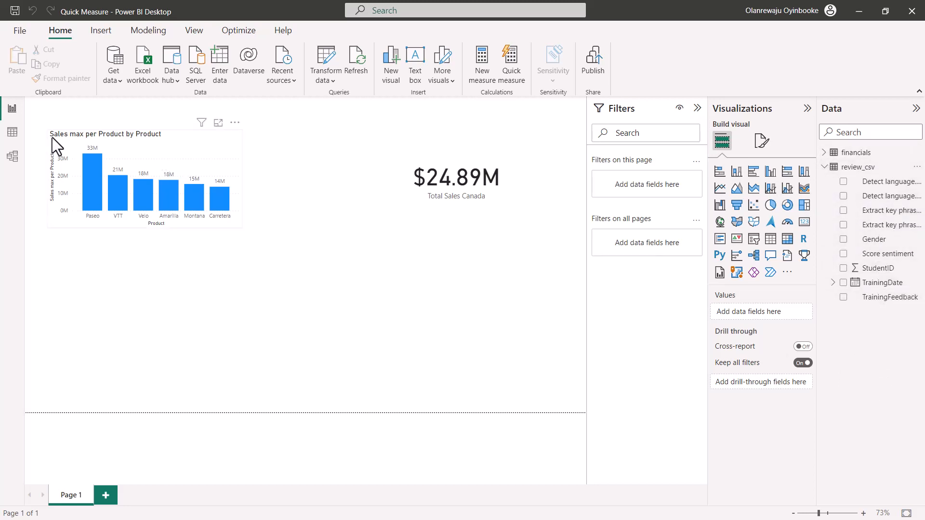
{"action": "left_click", "coordinate": [13, 133]}
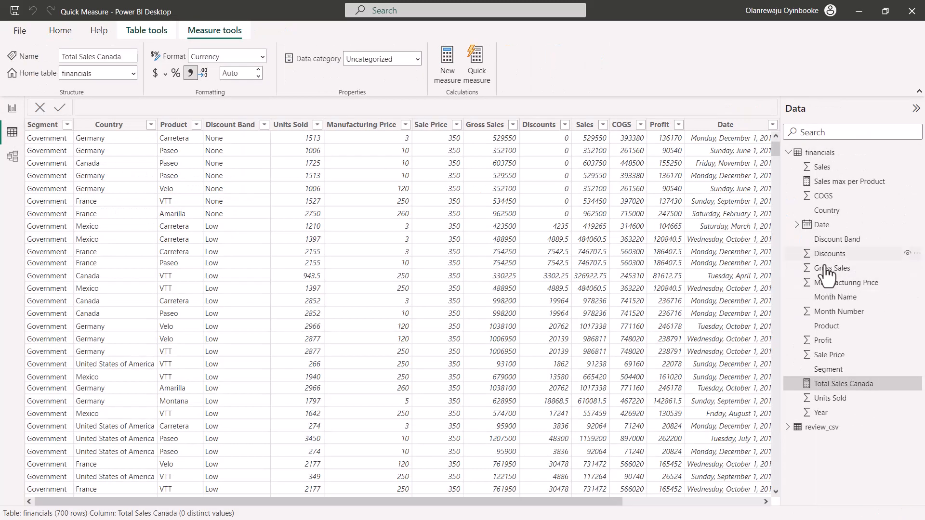
{"action": "left_click", "coordinate": [801, 428]}
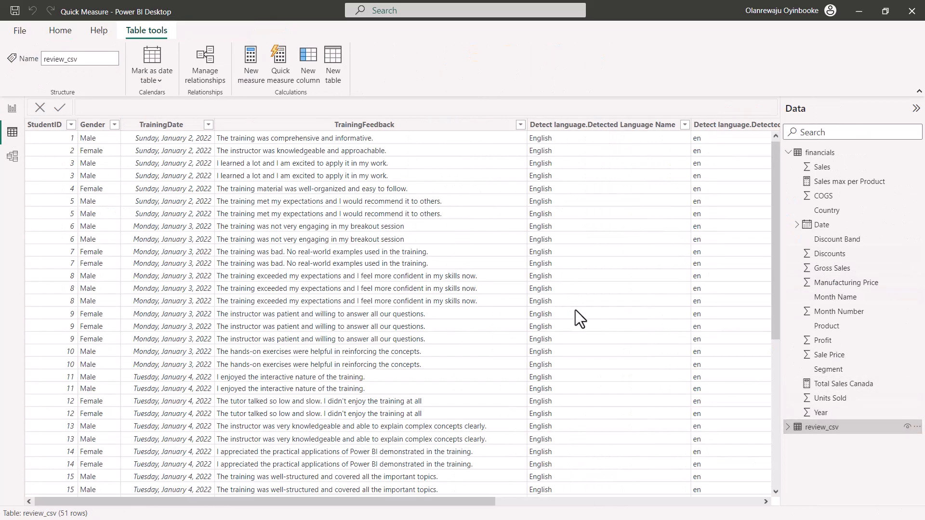
{"action": "left_click_drag", "start_coordinate": [415, 501], "coordinate": [366, 475]}
{"action": "left_click", "coordinate": [12, 108]}
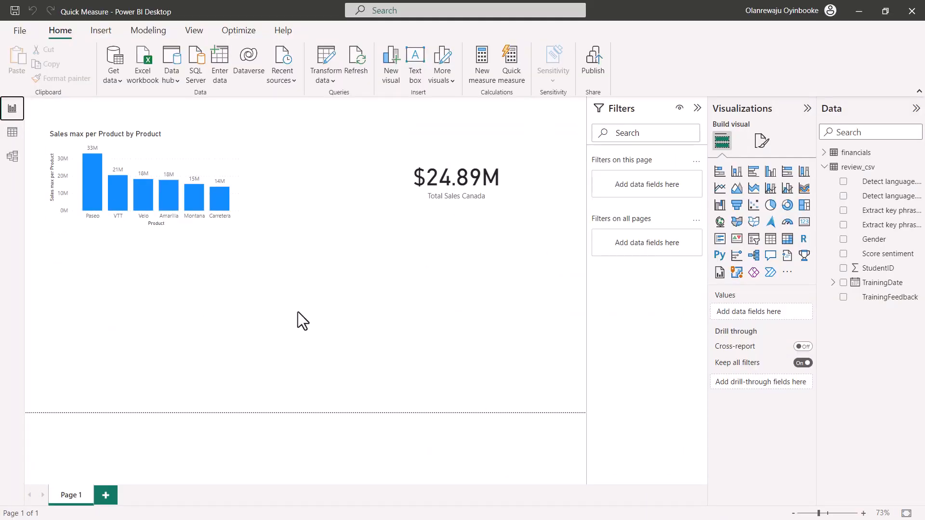
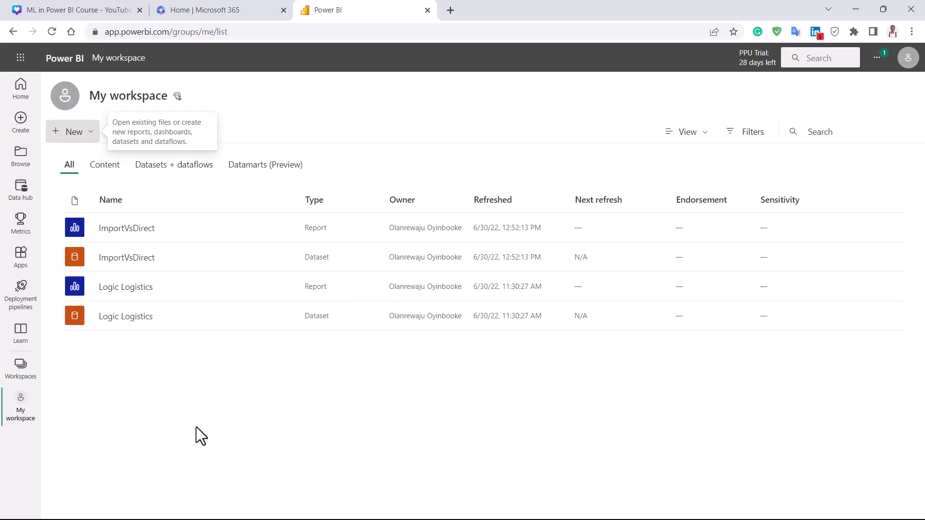
- In the Power BI service, visit the home page and open My workspace
{"action": "left_click", "coordinate": [30, 95]}
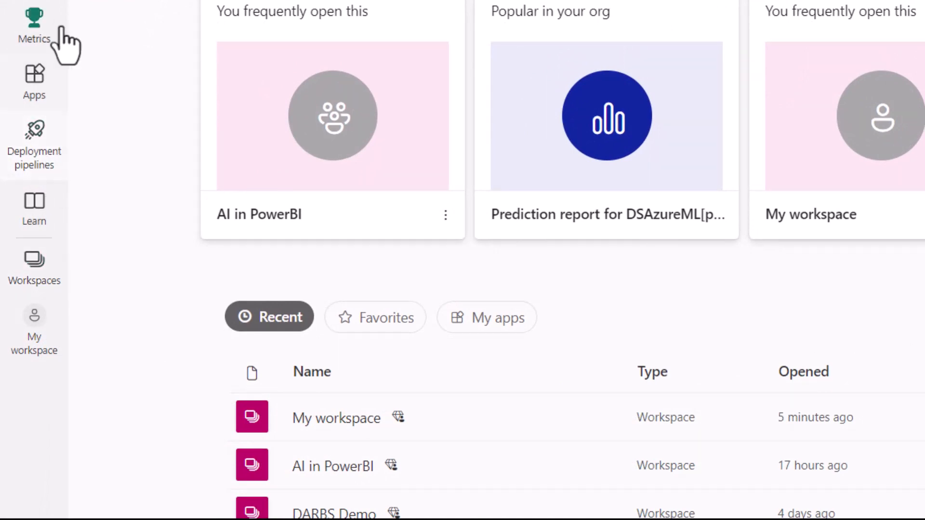
{"action": "left_click", "coordinate": [41, 335]}
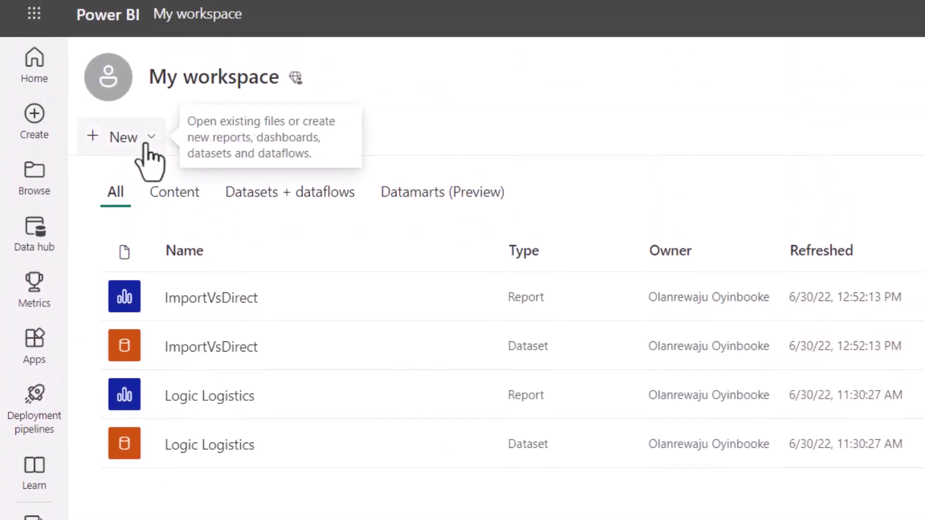
- Look at the item types that can be created in My workspace and open the admin portal
{"action": "left_click", "coordinate": [145, 145]}
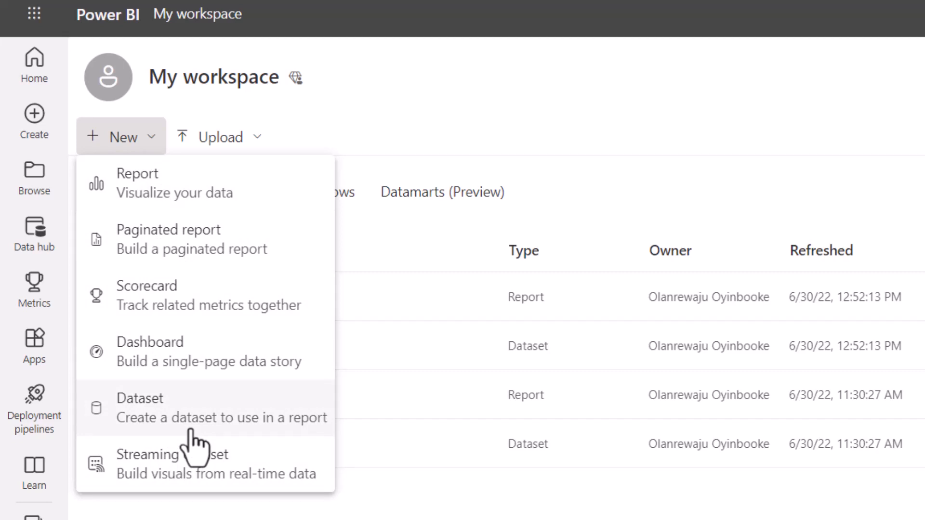
{"action": "left_click", "coordinate": [374, 513]}
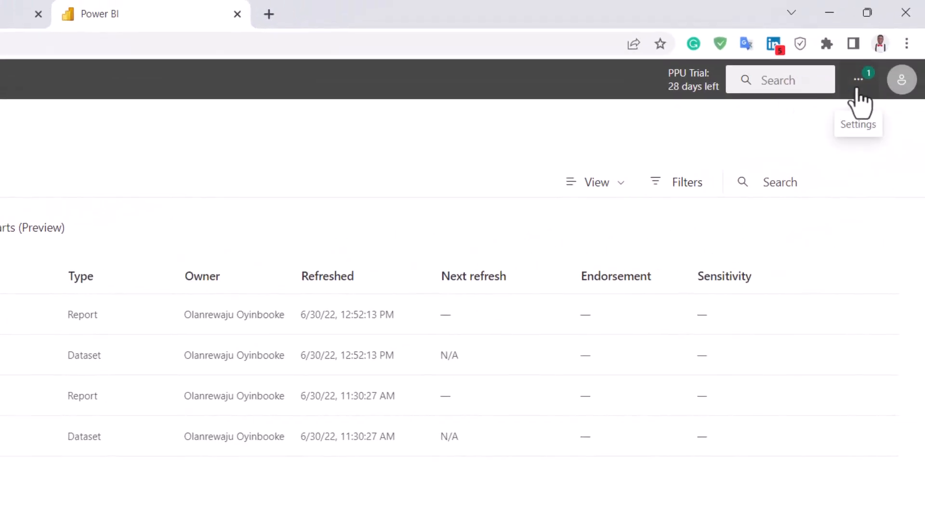
{"action": "left_click", "coordinate": [858, 96]}
{"action": "mouse_move", "coordinate": [785, 150]}
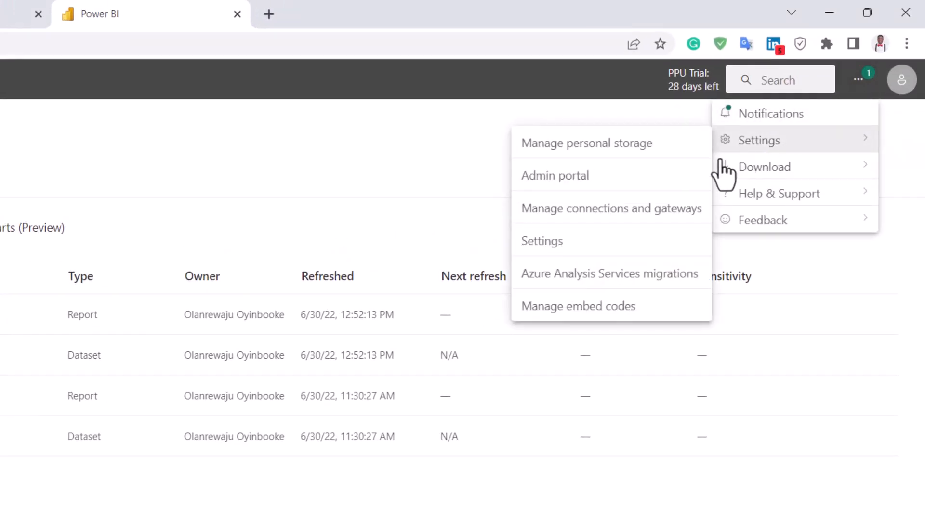
{"action": "left_click", "coordinate": [584, 168]}
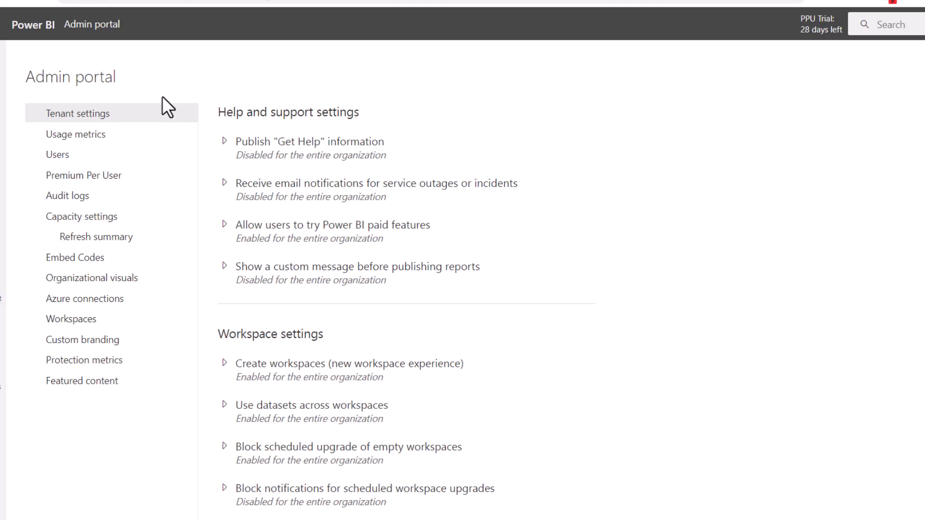
- Examine the tenant setting that lets users create workspaces in the new workspace experience and collapse it
{"action": "scroll", "coordinate": [292, 345], "scroll_direction": "down", "scroll_amount": 1}
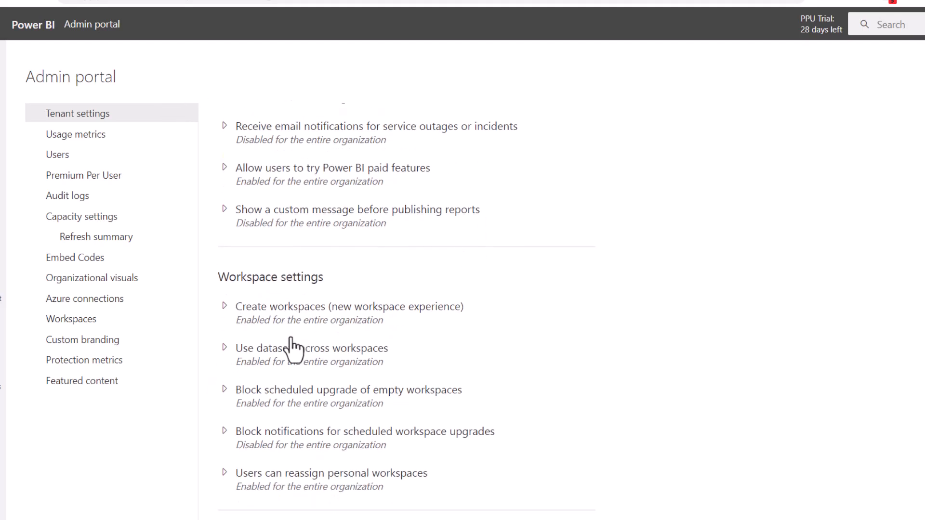
{"action": "left_click", "coordinate": [275, 311]}
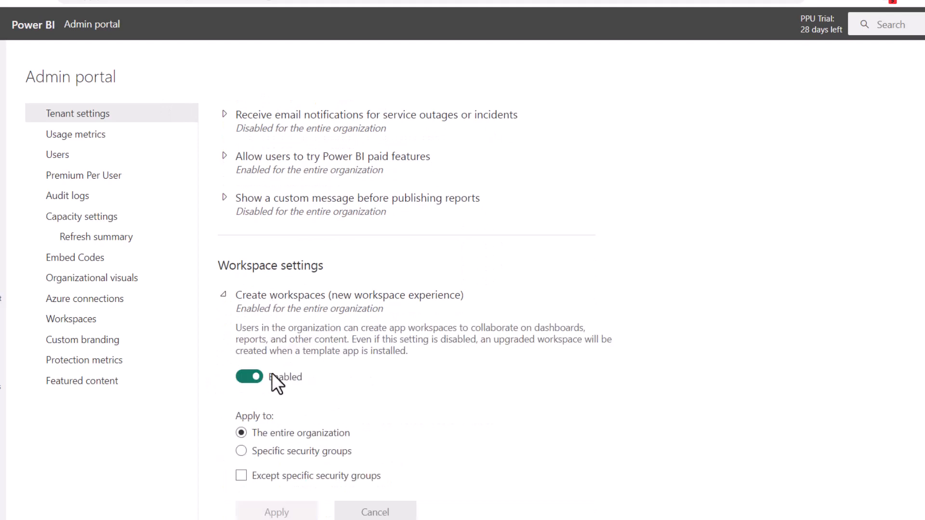
{"action": "scroll", "coordinate": [275, 357], "scroll_direction": "down", "scroll_amount": 1}
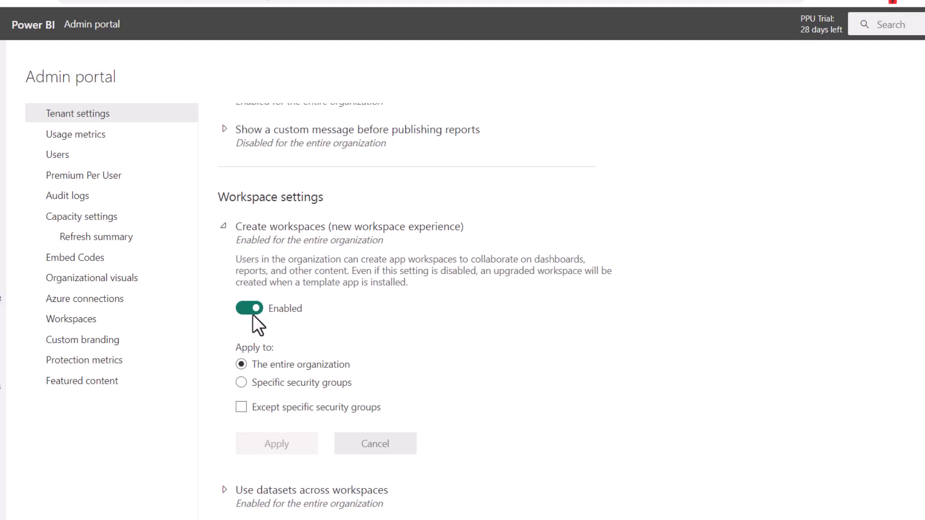
{"action": "left_click", "coordinate": [225, 225]}
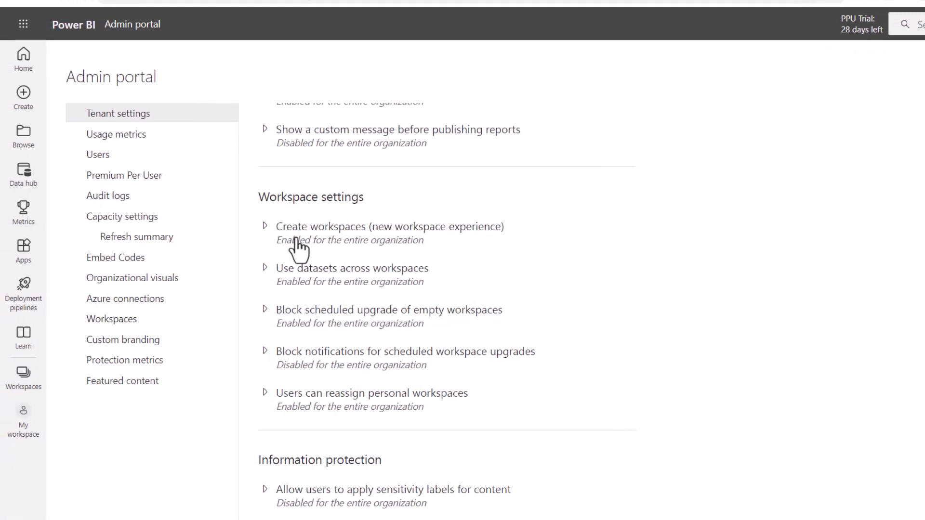
- Start a new workspace and name it ML Power BI Demo
{"action": "left_click", "coordinate": [22, 429]}
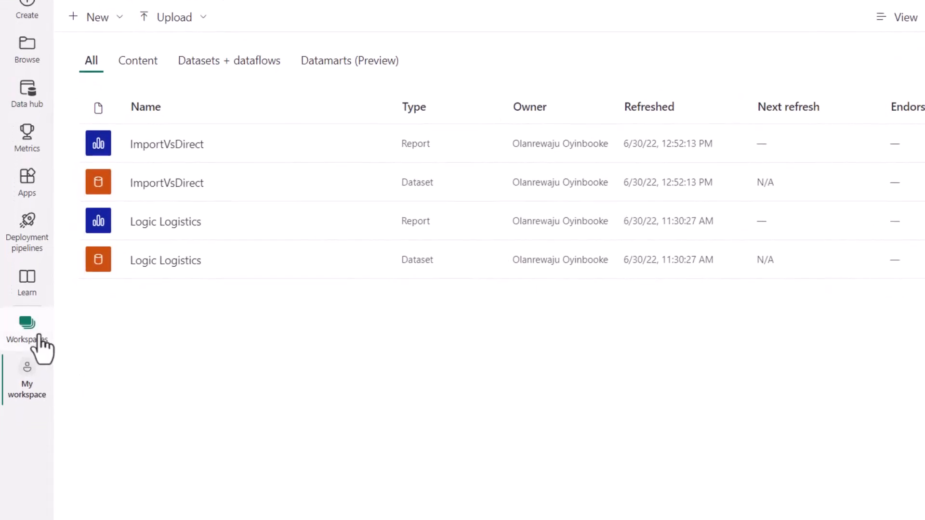
{"action": "left_click", "coordinate": [30, 333]}
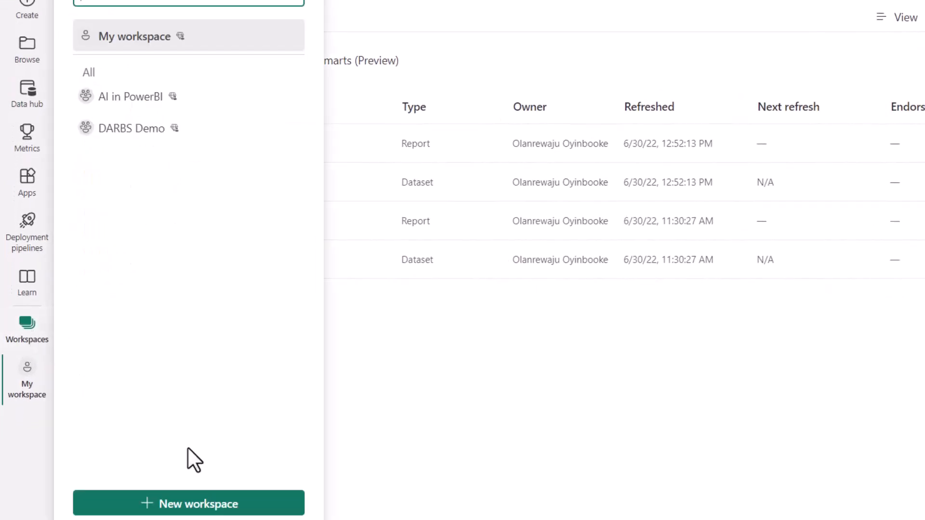
{"action": "left_click", "coordinate": [183, 504]}
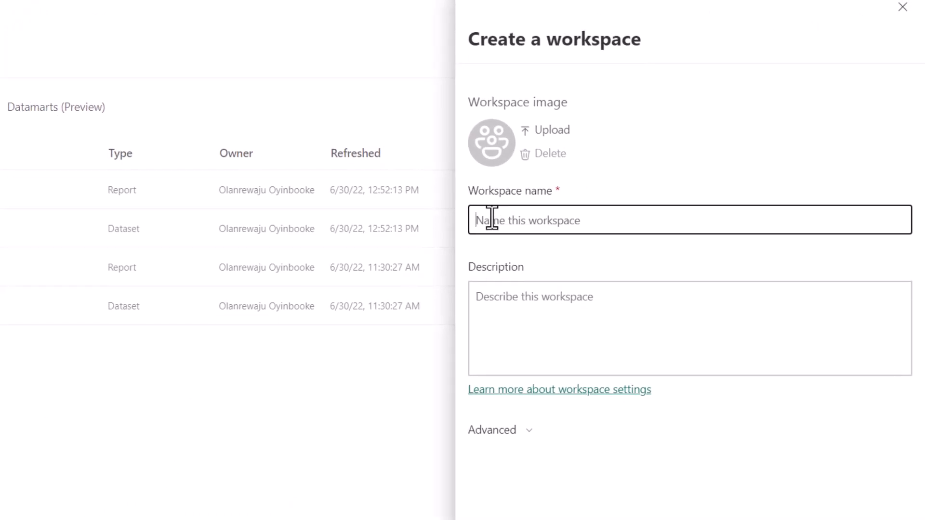
{"action": "type", "text": "ML Powe"}
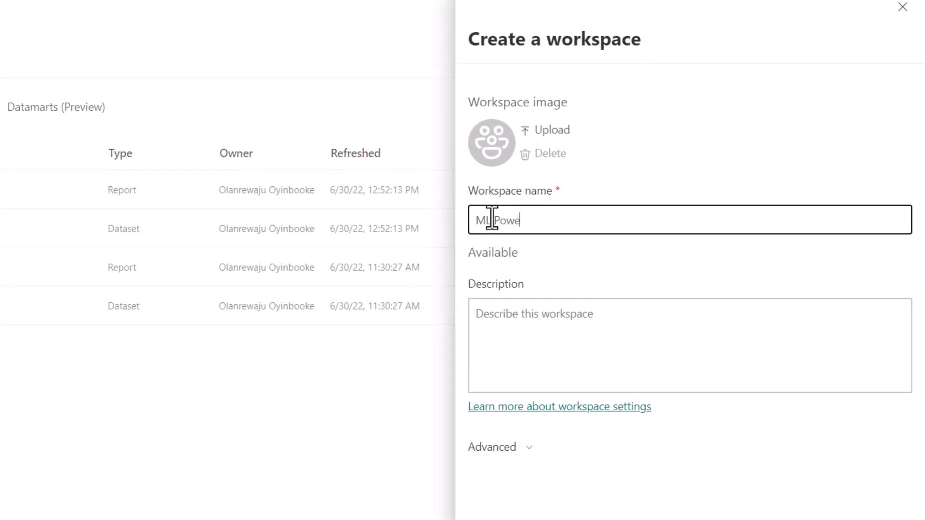
{"action": "type", "text": "r BI Demo"}
- Review the advanced workspace settings, keep the Pro license mode and workspace admins as contacts, and save the workspace
{"action": "left_click", "coordinate": [507, 447]}
{"action": "scroll", "coordinate": [516, 448], "scroll_direction": "down", "scroll_amount": 5}
{"action": "scroll", "coordinate": [539, 338], "scroll_direction": "down", "scroll_amount": 1}
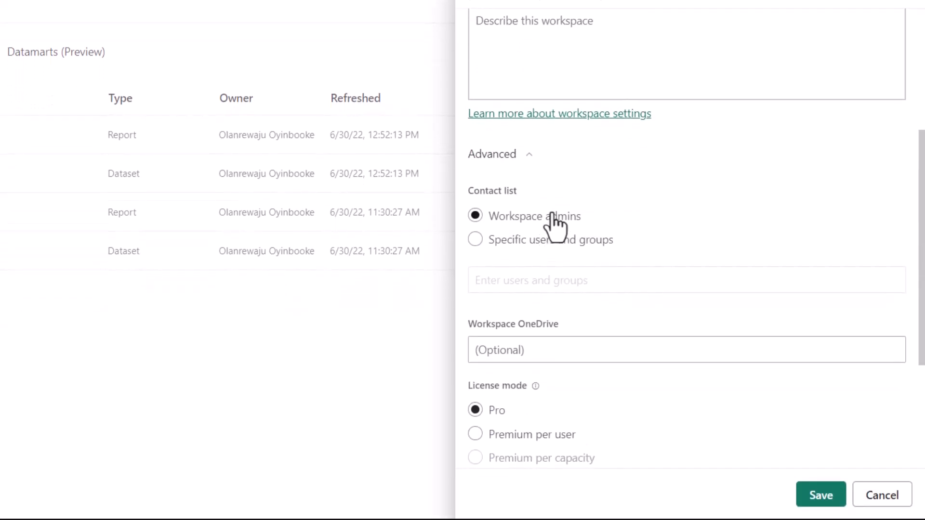
{"action": "scroll", "coordinate": [516, 348], "scroll_direction": "down", "scroll_amount": 3}
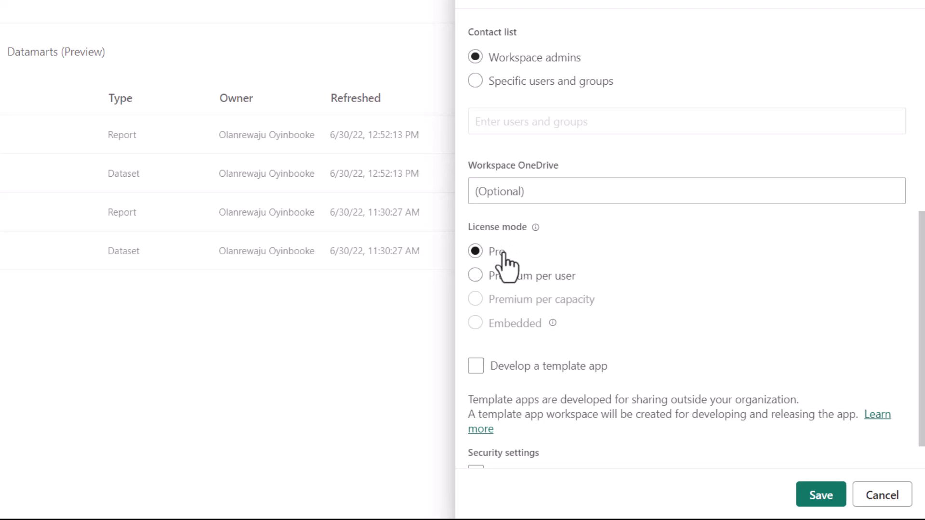
{"action": "left_click", "coordinate": [512, 275]}
{"action": "scroll", "coordinate": [573, 332], "scroll_direction": "down", "scroll_amount": 1}
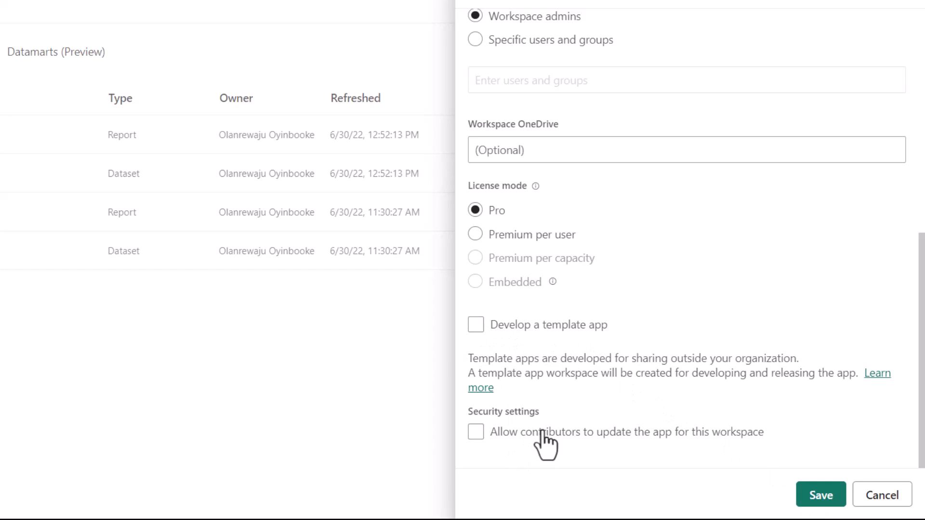
{"action": "scroll", "coordinate": [547, 441], "scroll_direction": "up", "scroll_amount": 5}
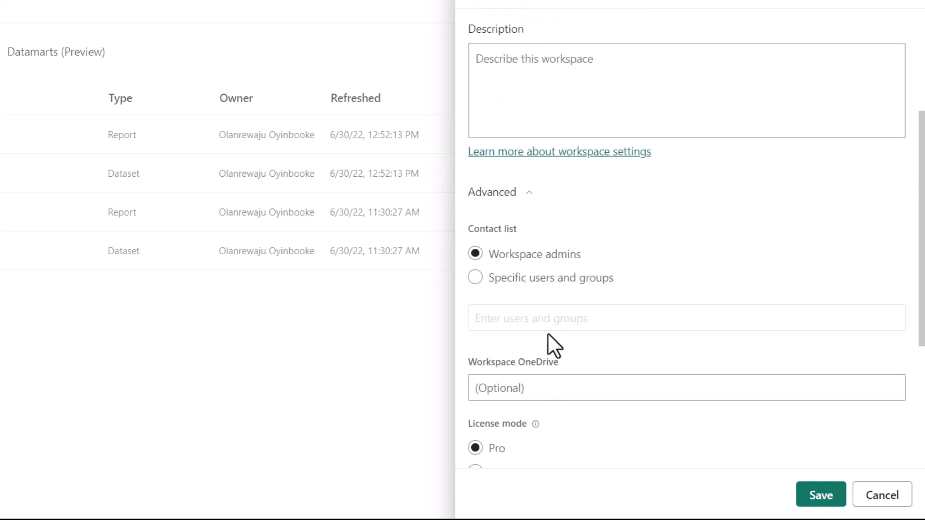
{"action": "scroll", "coordinate": [550, 332], "scroll_direction": "down", "scroll_amount": 5}
{"action": "left_click", "coordinate": [819, 495]}
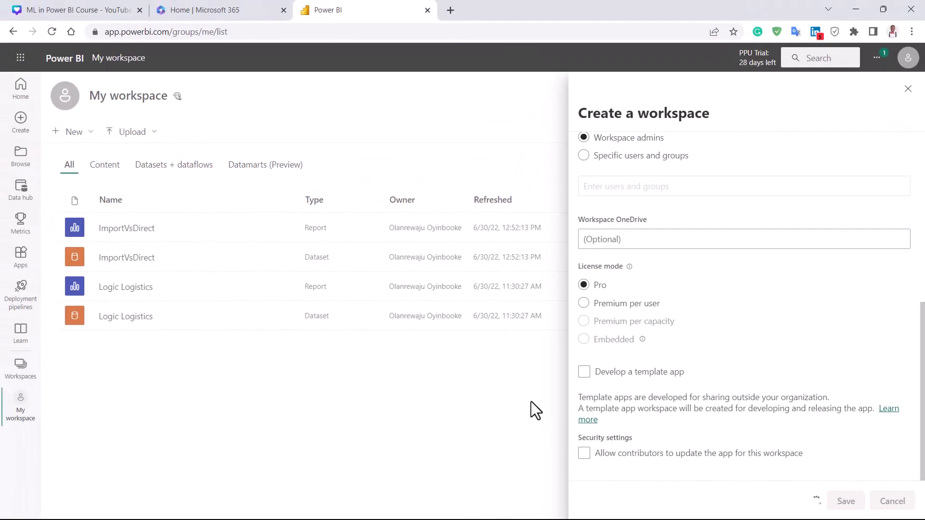
{"action": "scroll", "coordinate": [584, 337], "scroll_direction": "up", "scroll_amount": 7}
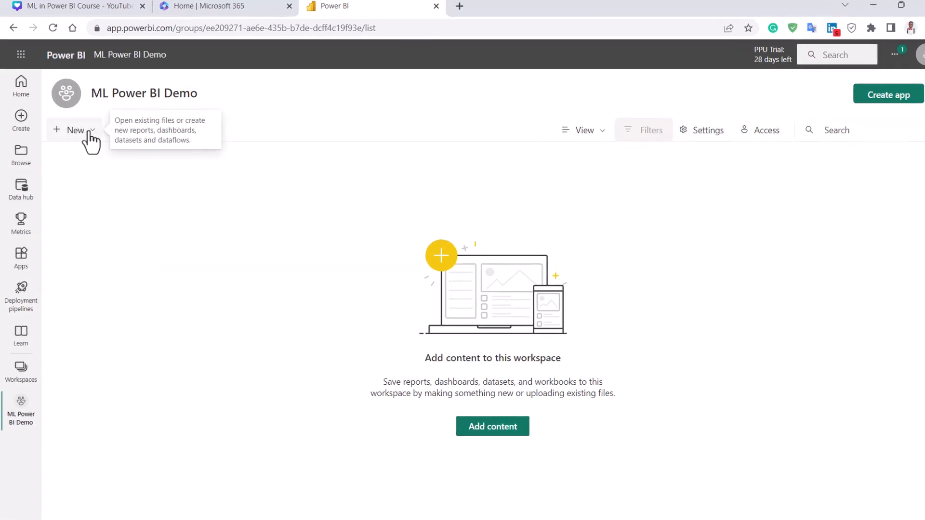
- Start a dataflow in the ML Power BI Demo workspace and add new tables to it
{"action": "left_click", "coordinate": [88, 135]}
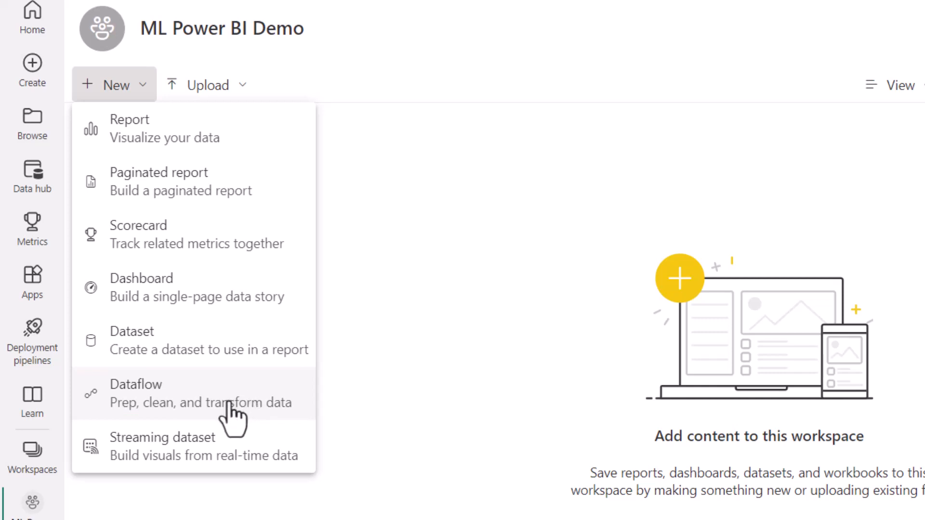
{"action": "left_click", "coordinate": [212, 406]}
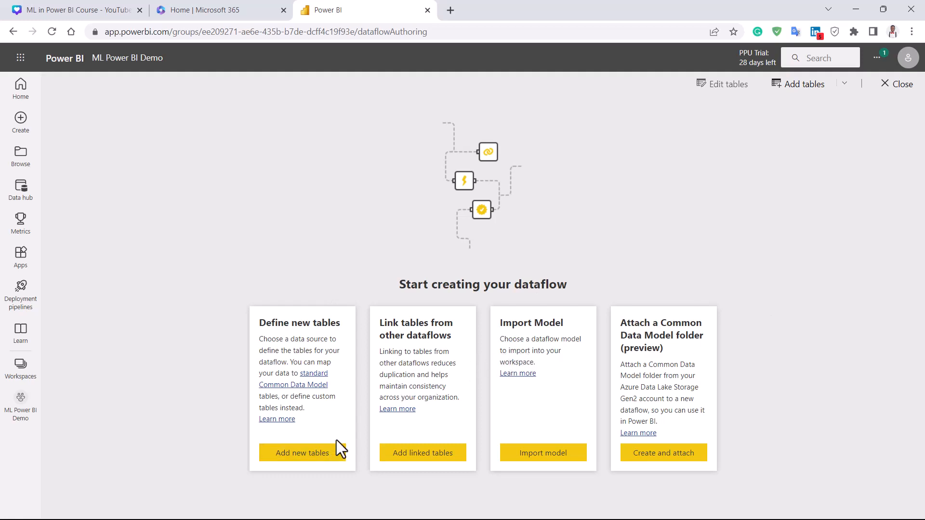
{"action": "left_click", "coordinate": [792, 86]}
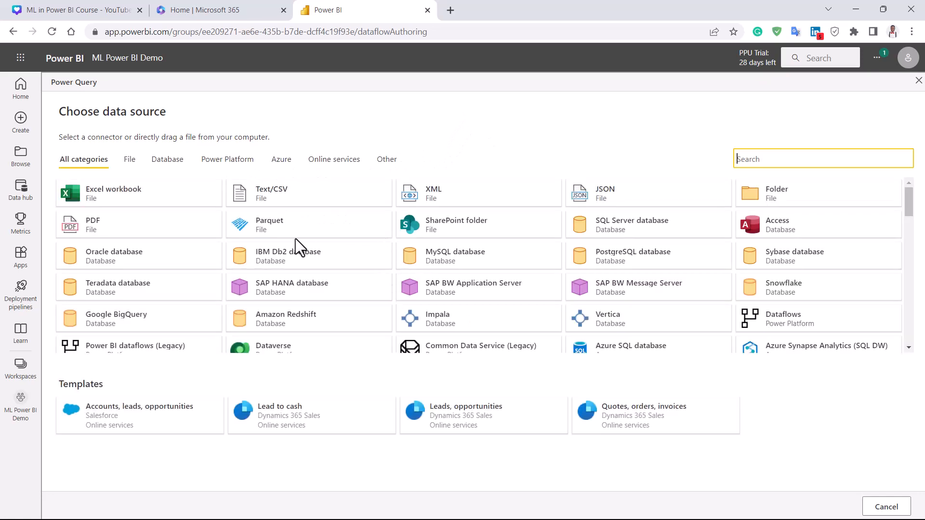
- Browse the available data source connectors and choose Excel workbook as the source
{"action": "scroll", "coordinate": [171, 214], "scroll_direction": "down", "scroll_amount": 10}
{"action": "scroll", "coordinate": [173, 226], "scroll_direction": "down", "scroll_amount": 12}
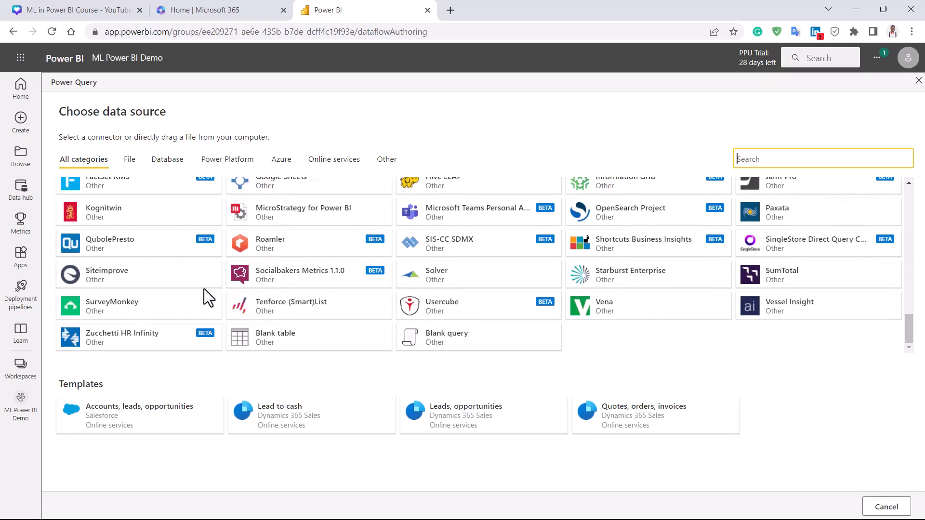
{"action": "scroll", "coordinate": [205, 292], "scroll_direction": "up", "scroll_amount": 1}
{"action": "scroll", "coordinate": [207, 295], "scroll_direction": "down", "scroll_amount": 1}
{"action": "scroll", "coordinate": [208, 295], "scroll_direction": "up", "scroll_amount": 1}
{"action": "scroll", "coordinate": [207, 303], "scroll_direction": "up", "scroll_amount": 20}
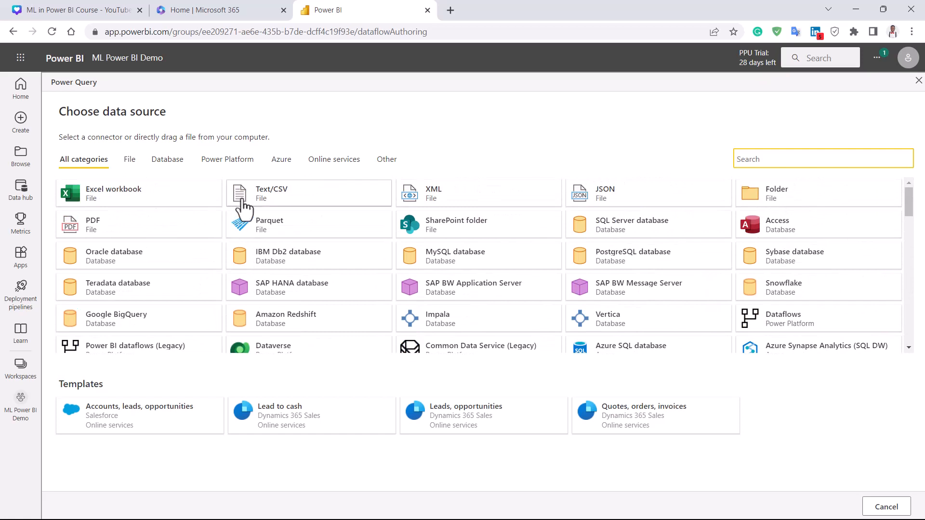
{"action": "left_click", "coordinate": [169, 195]}
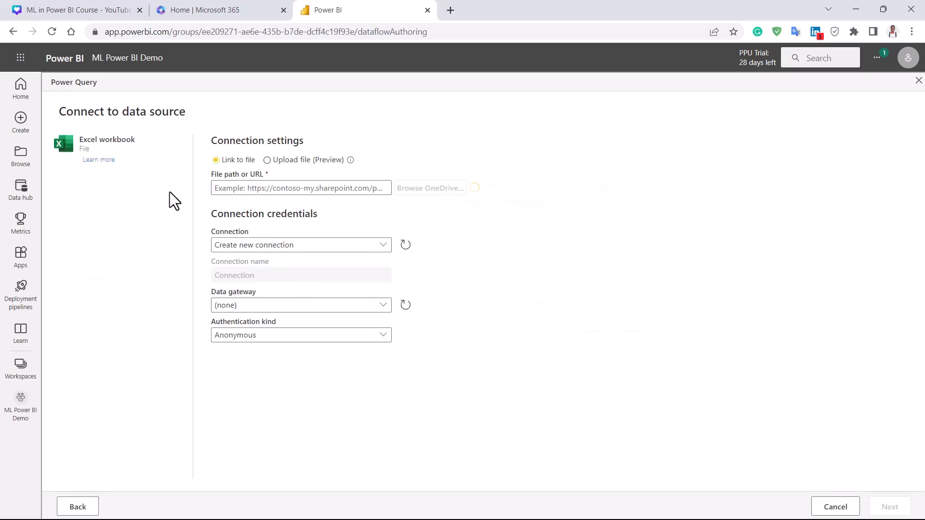
- Upload review_data.xlsx from the Desktop as the Excel source and connect to it
{"action": "left_click", "coordinate": [268, 160]}
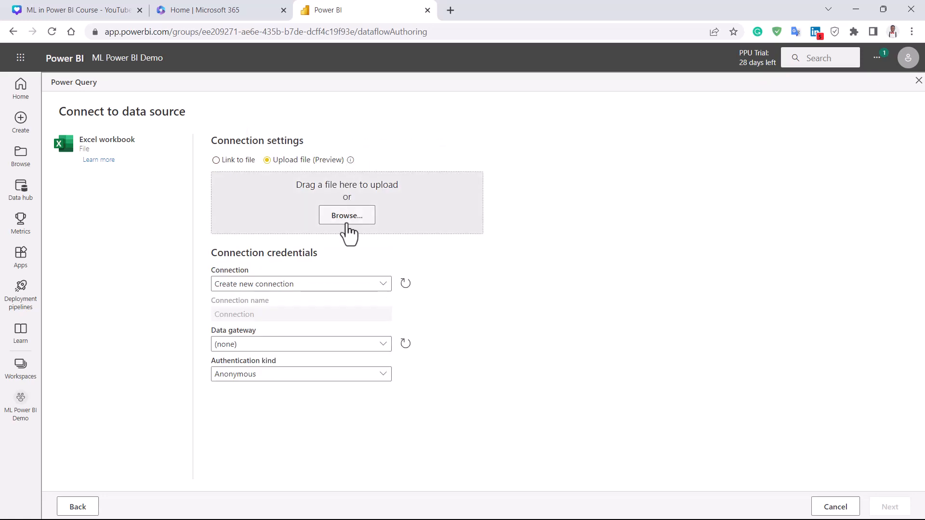
{"action": "left_click", "coordinate": [346, 217]}
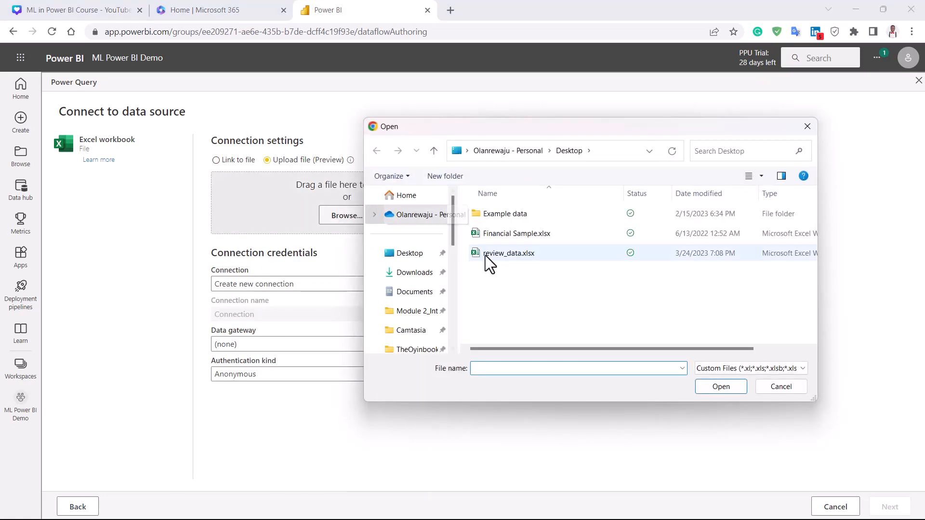
{"action": "left_click", "coordinate": [508, 254]}
{"action": "left_click", "coordinate": [717, 387]}
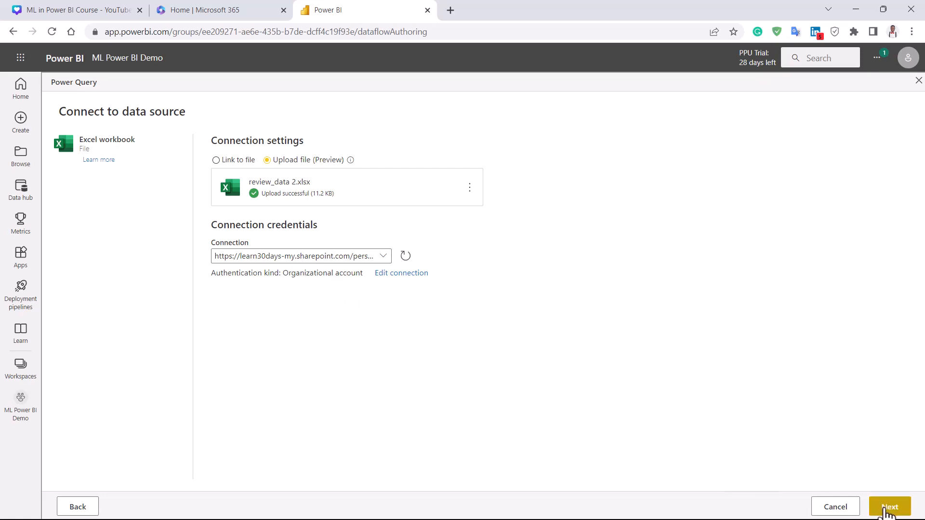
{"action": "left_click", "coordinate": [889, 508]}
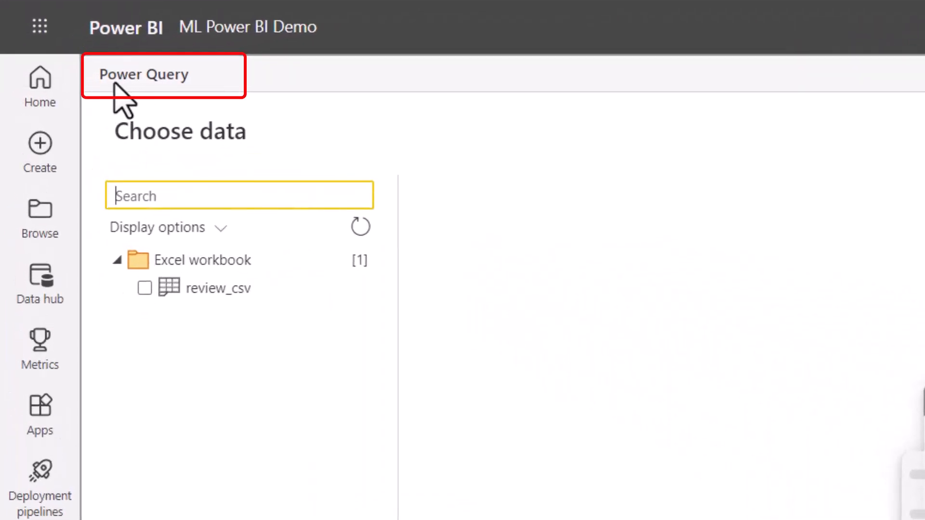
- Select the review_csv table from the workbook and load it into the query editor for transformation
{"action": "left_click", "coordinate": [144, 289]}
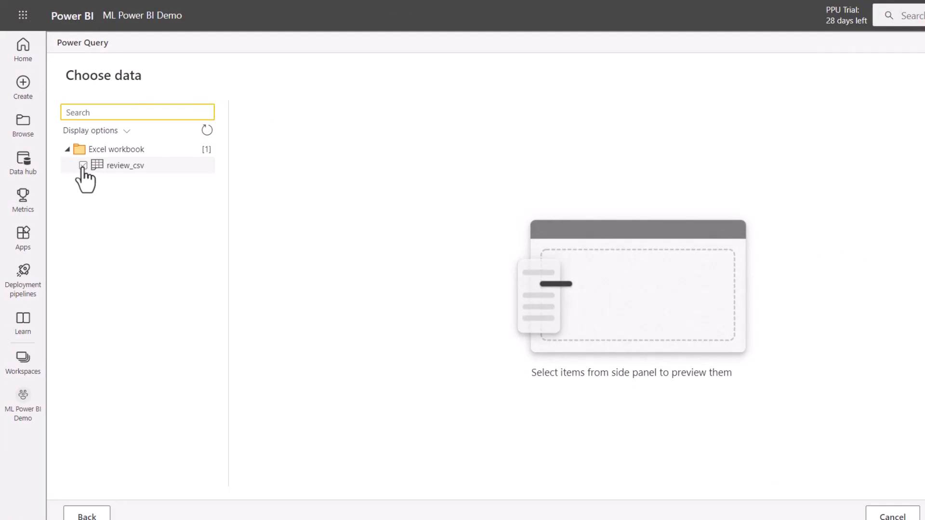
{"action": "left_click", "coordinate": [83, 166]}
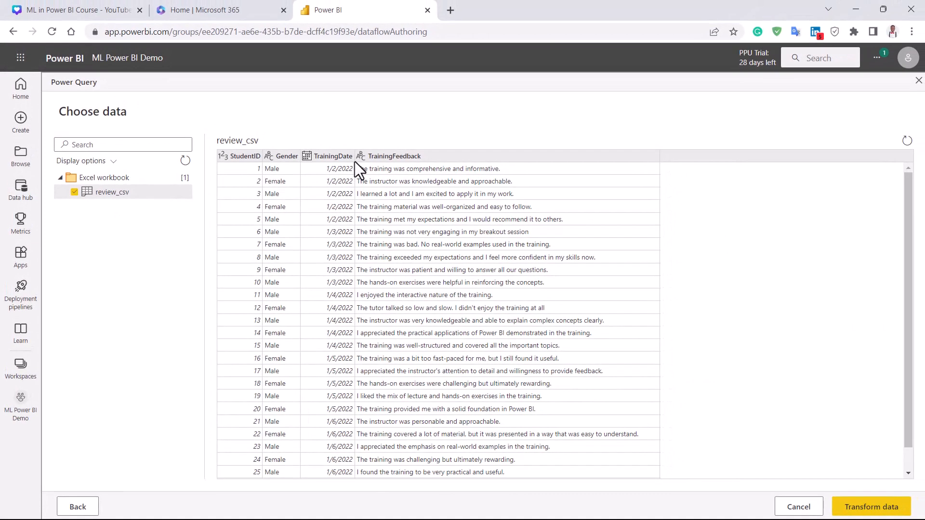
{"action": "left_click", "coordinate": [881, 510]}
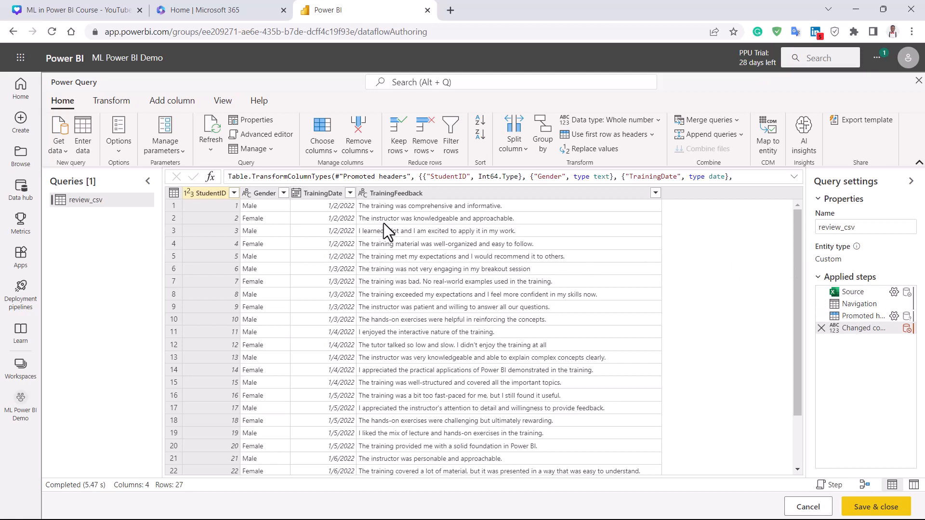
- Look over the transformation and add-column tools for review_csv, and save and close the query
{"action": "left_click", "coordinate": [112, 100]}
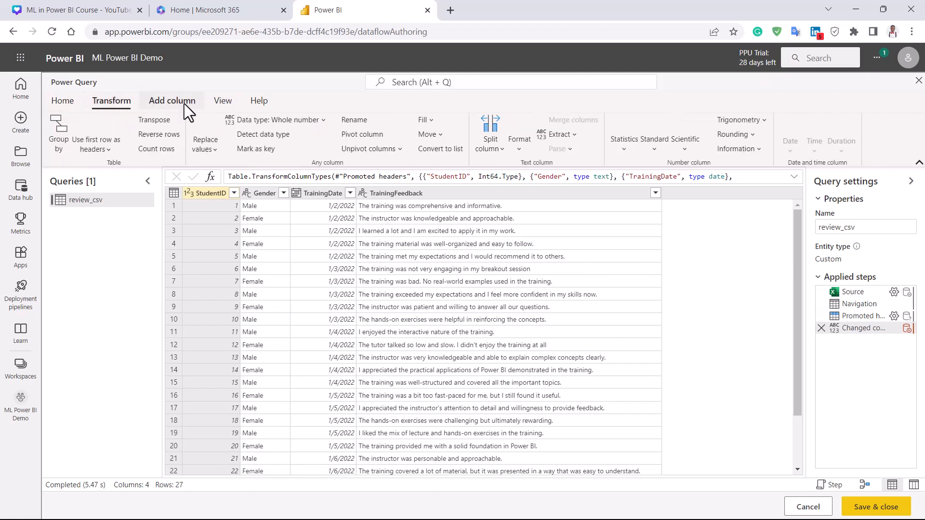
{"action": "left_click", "coordinate": [203, 99]}
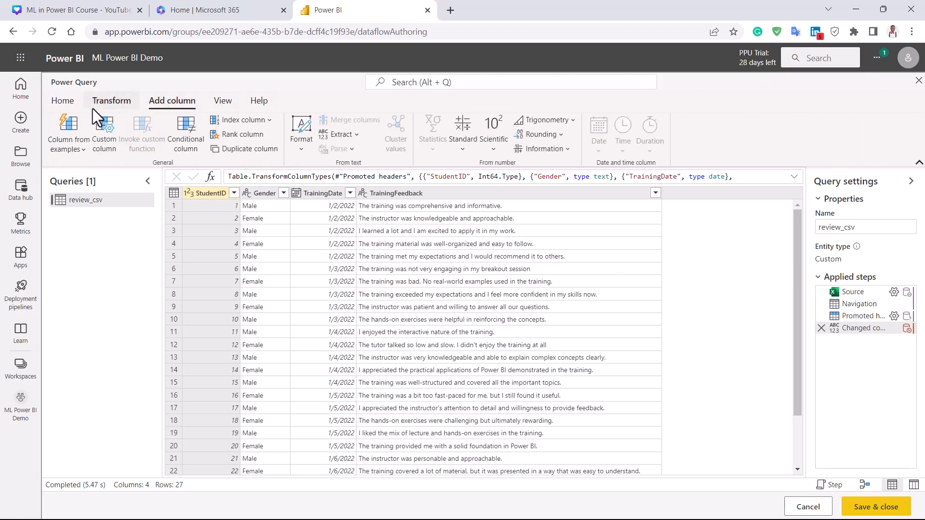
{"action": "left_click", "coordinate": [71, 104]}
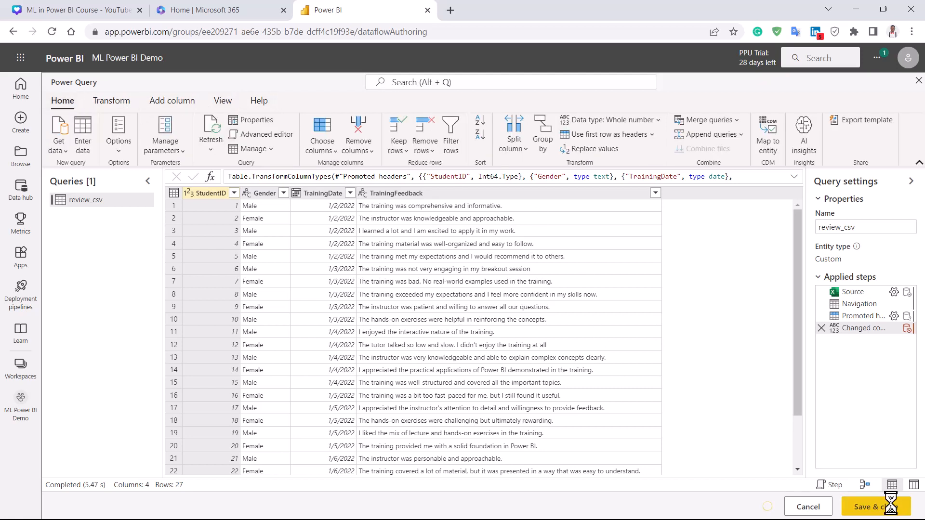
{"action": "left_click", "coordinate": [891, 511]}
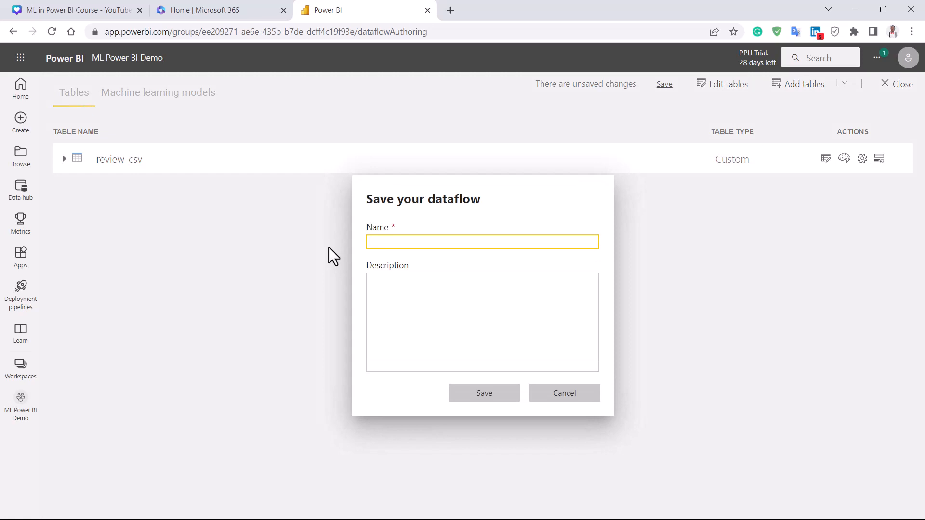
- Name and save the dataflow, recover it from cache, and expand the review_csv table's columns
{"action": "type", "text": "eview"}
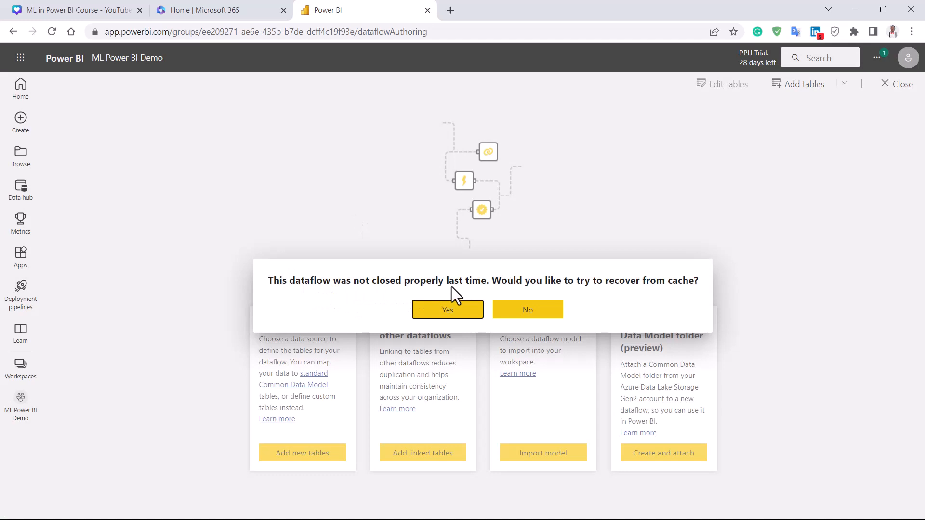
{"action": "left_click", "coordinate": [453, 311]}
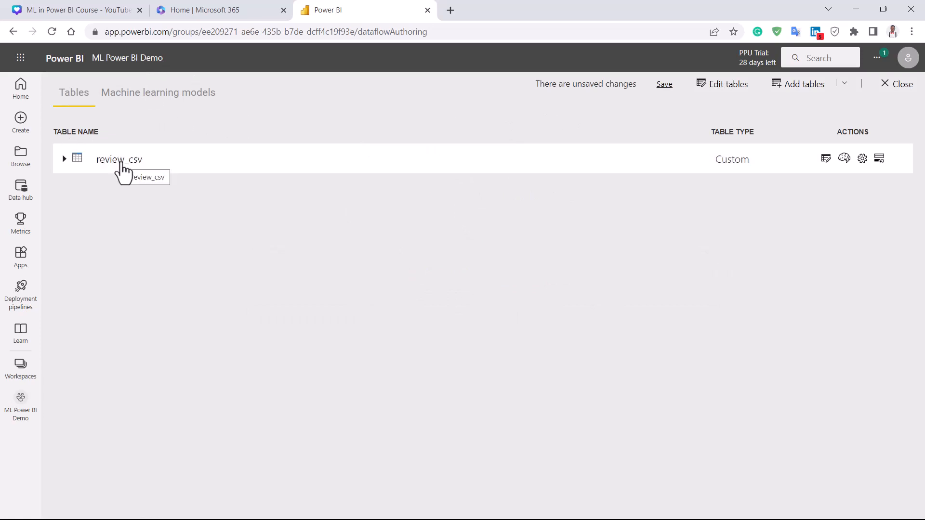
{"action": "left_click", "coordinate": [122, 165]}
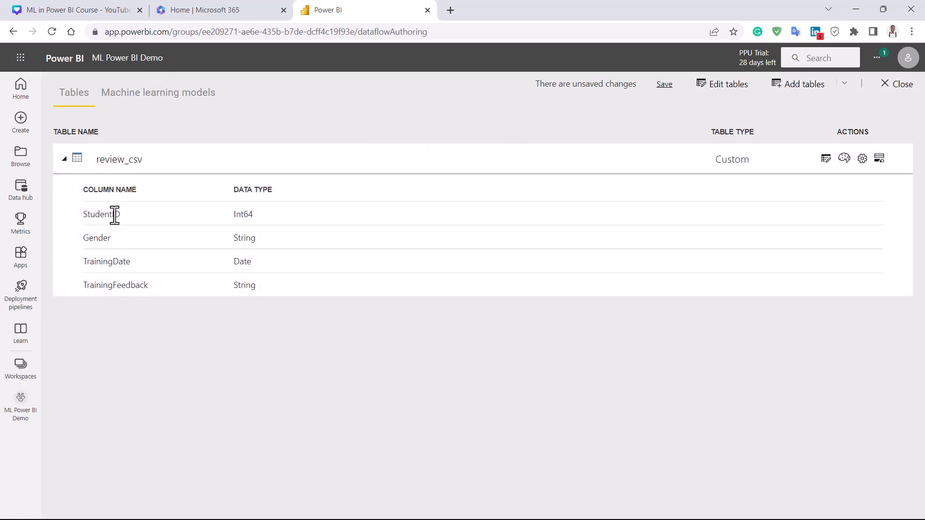
- Try the edit, machine learning model and settings actions of the review_csv table
{"action": "left_click", "coordinate": [826, 160]}
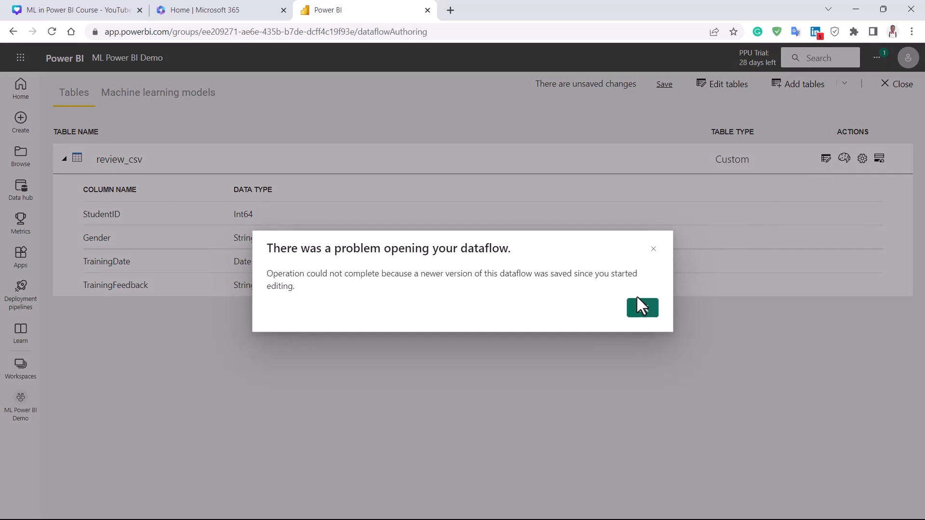
{"action": "left_click", "coordinate": [645, 312]}
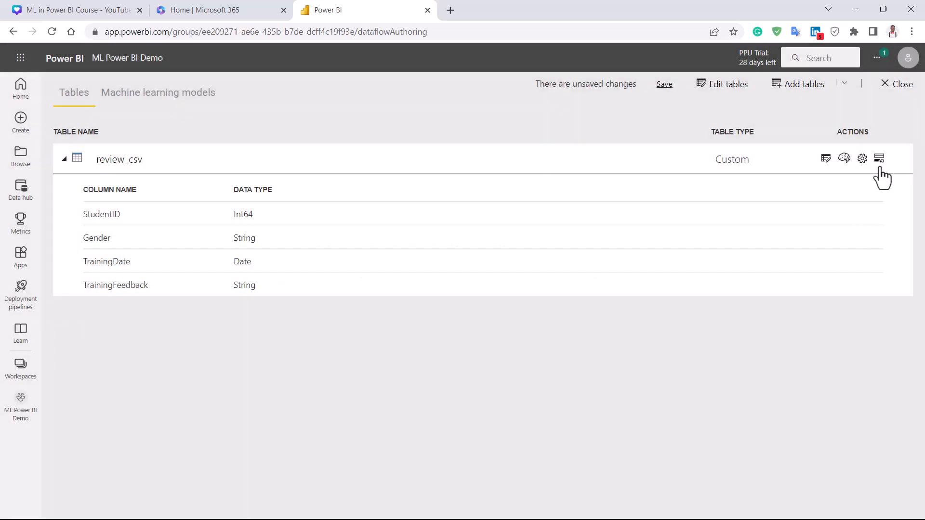
{"action": "left_click", "coordinate": [845, 162]}
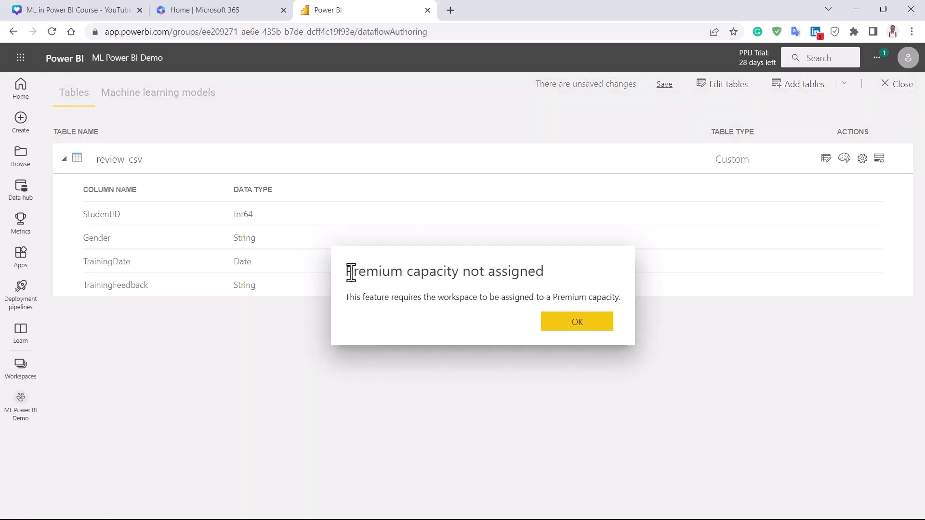
{"action": "left_click_drag", "start_coordinate": [351, 272], "coordinate": [548, 265]}
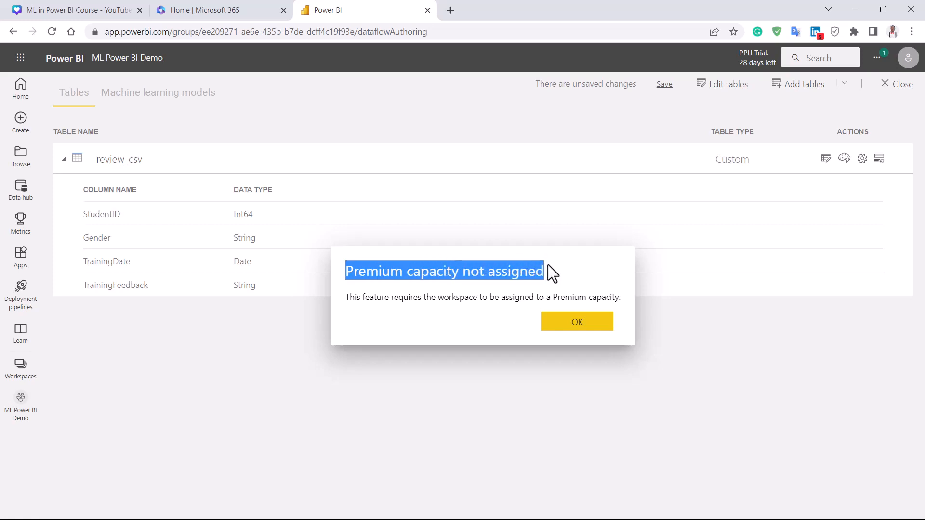
{"action": "left_click", "coordinate": [695, 316]}
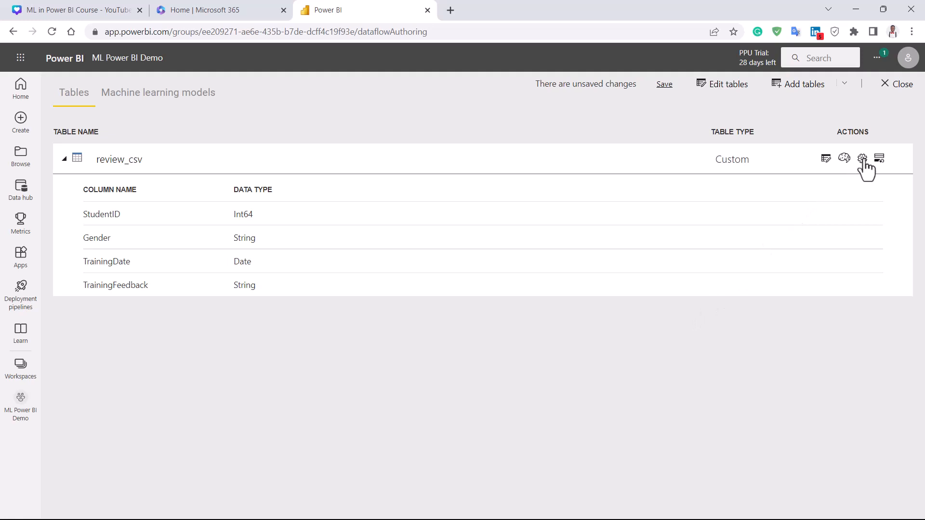
{"action": "left_click", "coordinate": [862, 159]}
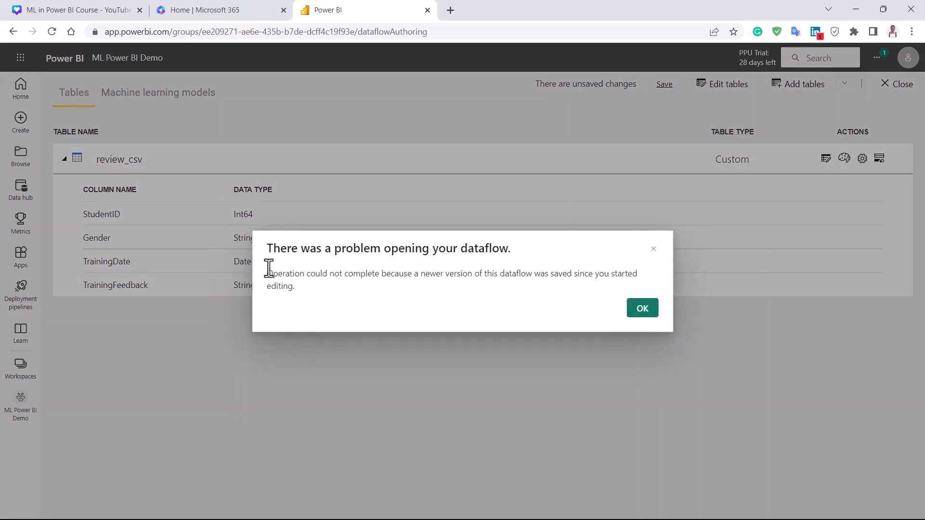
{"action": "left_click", "coordinate": [644, 314]}
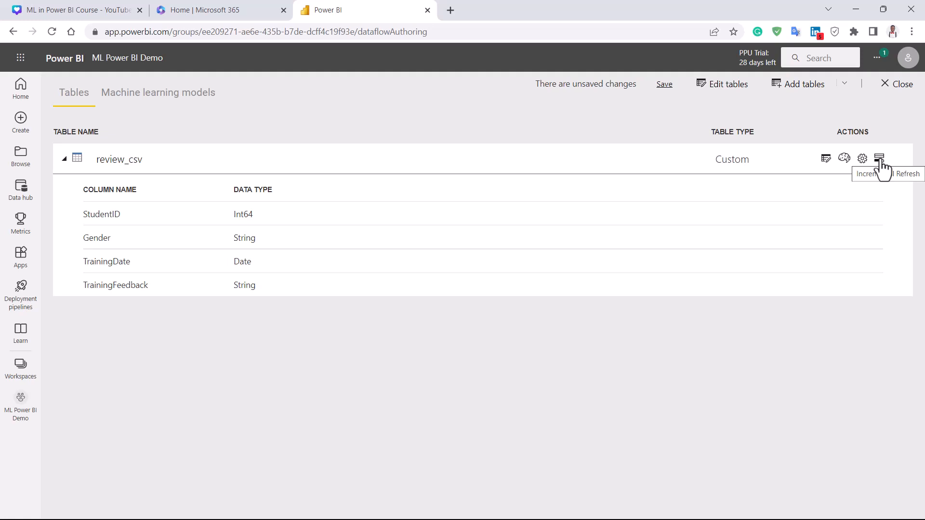
- Close the dataflow editor and save the dataflow as Review Dataflow with the description Review Data
{"action": "left_click", "coordinate": [894, 90]}
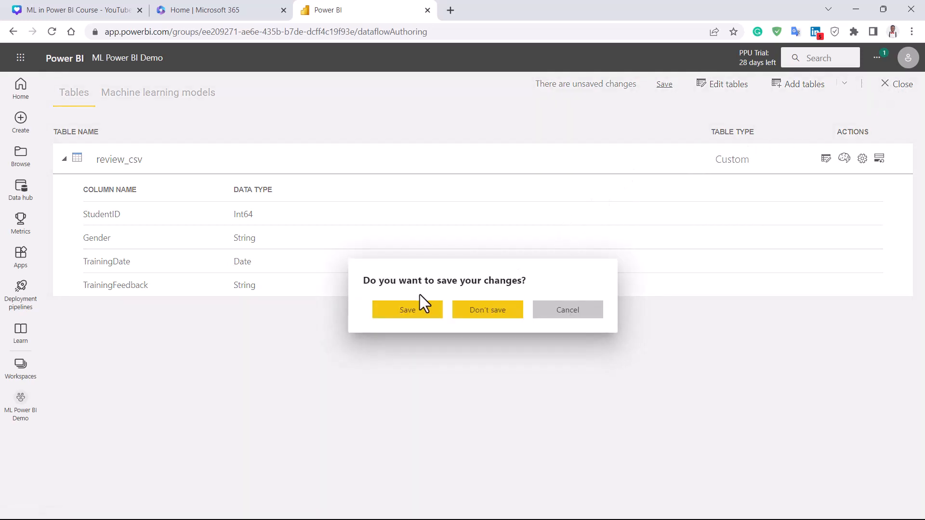
{"action": "left_click", "coordinate": [409, 312]}
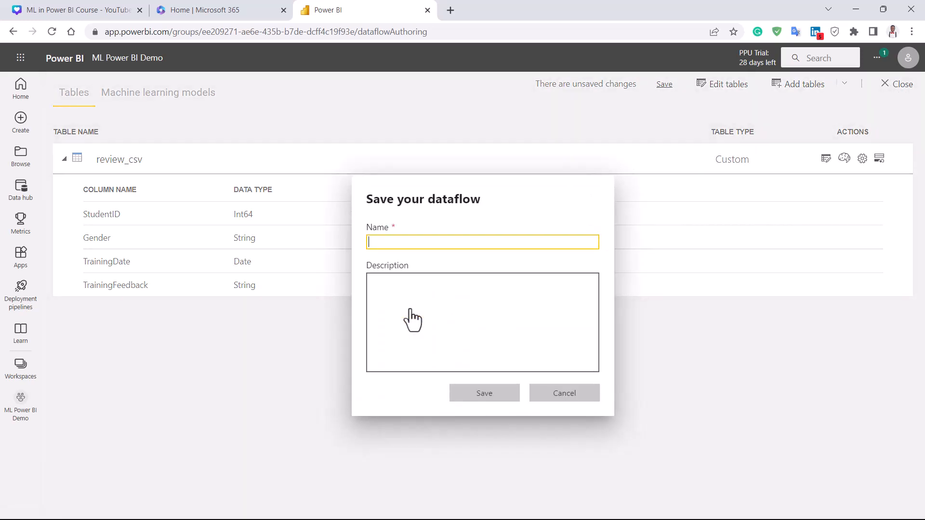
{"action": "left_click", "coordinate": [398, 244]}
{"action": "type", "text": "R"}
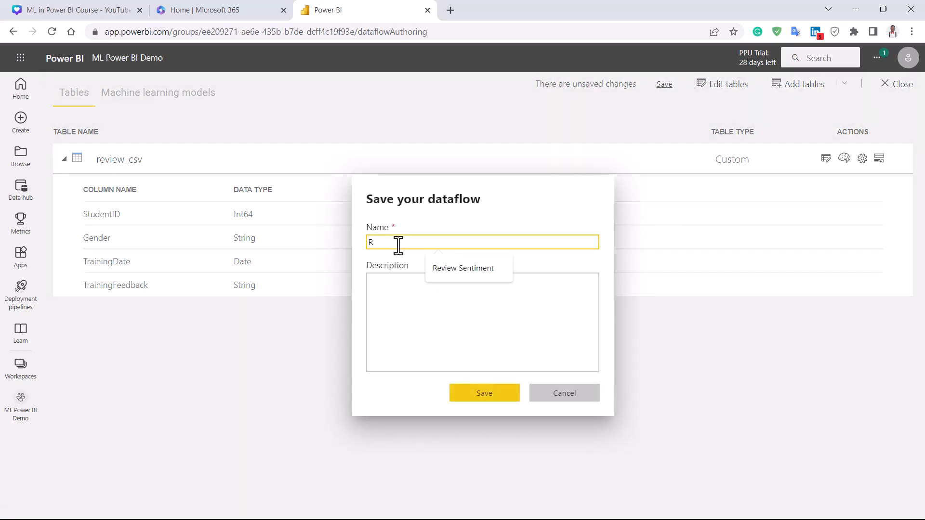
{"action": "type", "text": "eview Dataflow"}
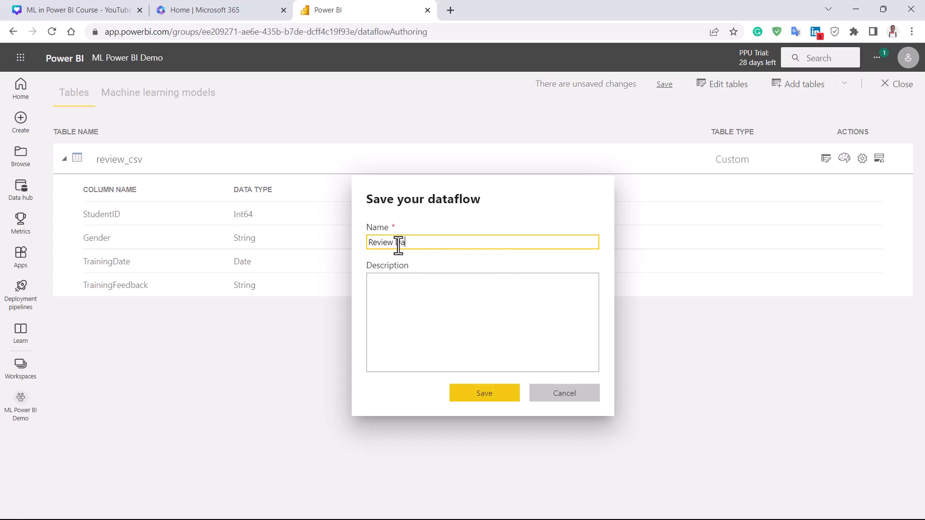
{"action": "left_click", "coordinate": [441, 296]}
{"action": "type", "text": "Review Data"}
{"action": "left_click", "coordinate": [477, 395]}
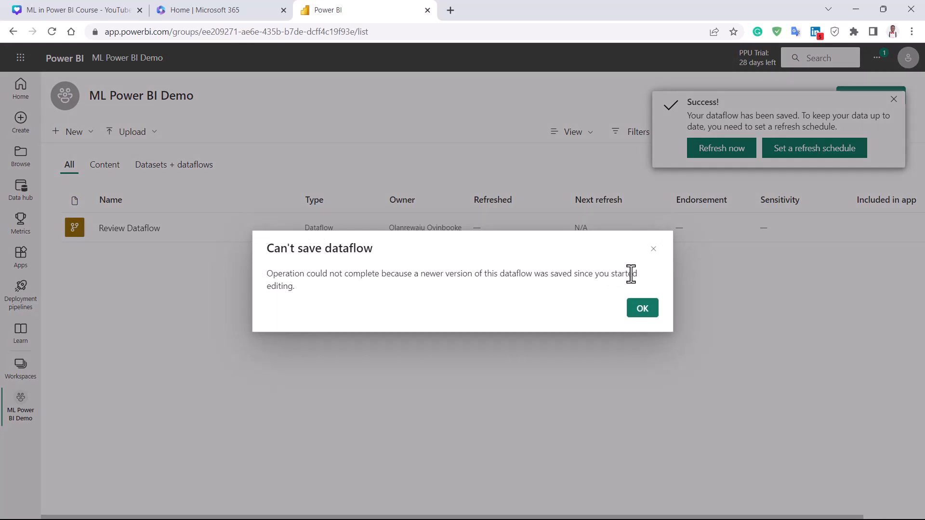
{"action": "left_click", "coordinate": [644, 309]}
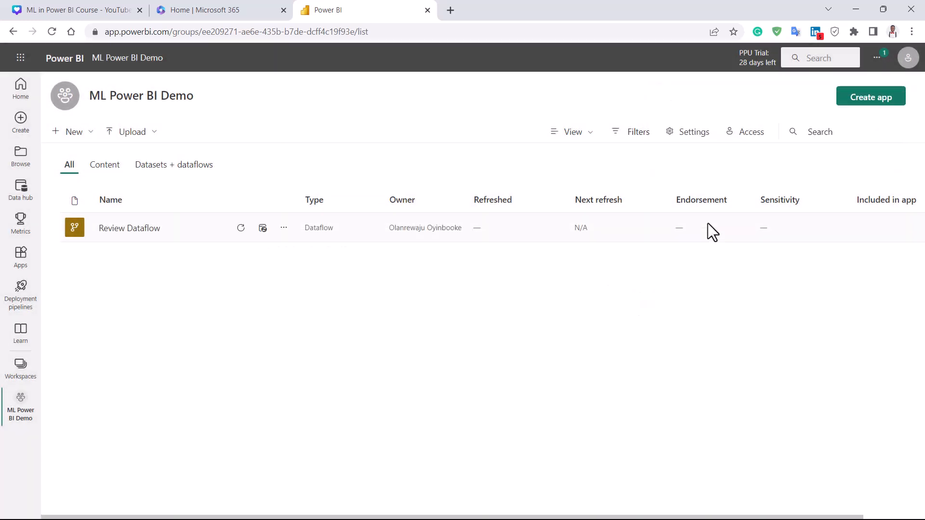
- Reload the ML Power BI Demo workspace and inspect Review Dataflow's tables and machine learning models
{"action": "left_click", "coordinate": [51, 31]}
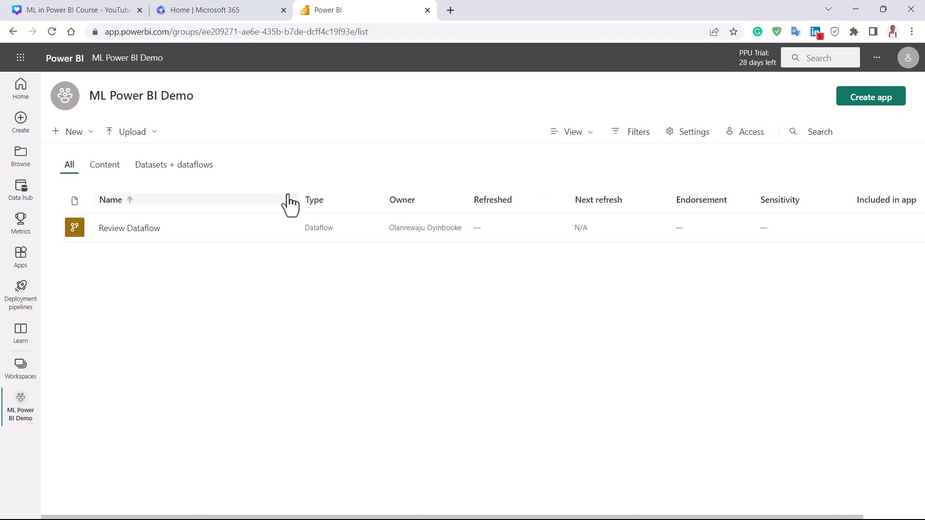
{"action": "left_click", "coordinate": [136, 228]}
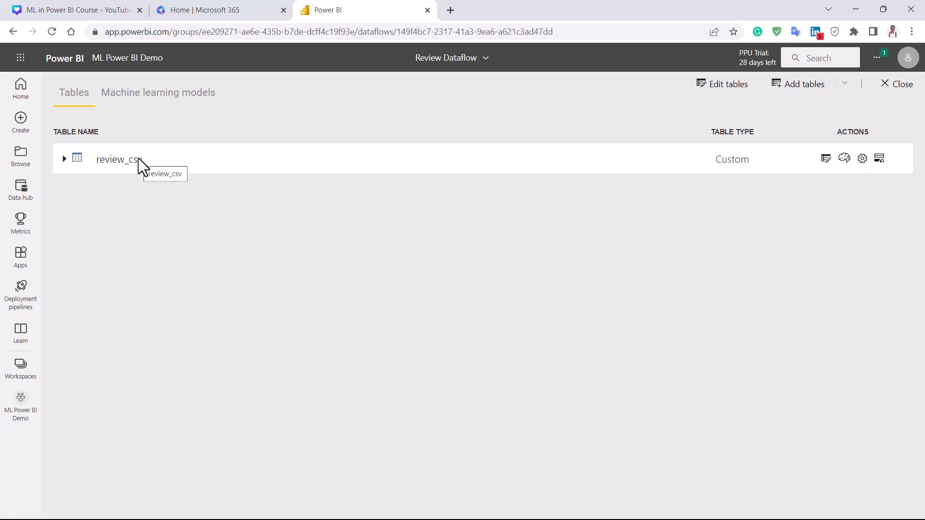
{"action": "left_click", "coordinate": [174, 99]}
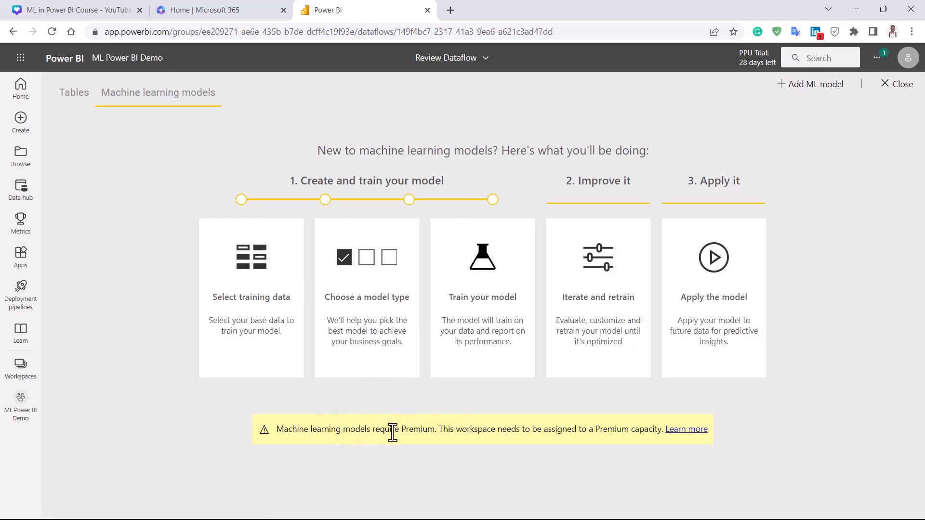
{"action": "left_click", "coordinate": [74, 94]}
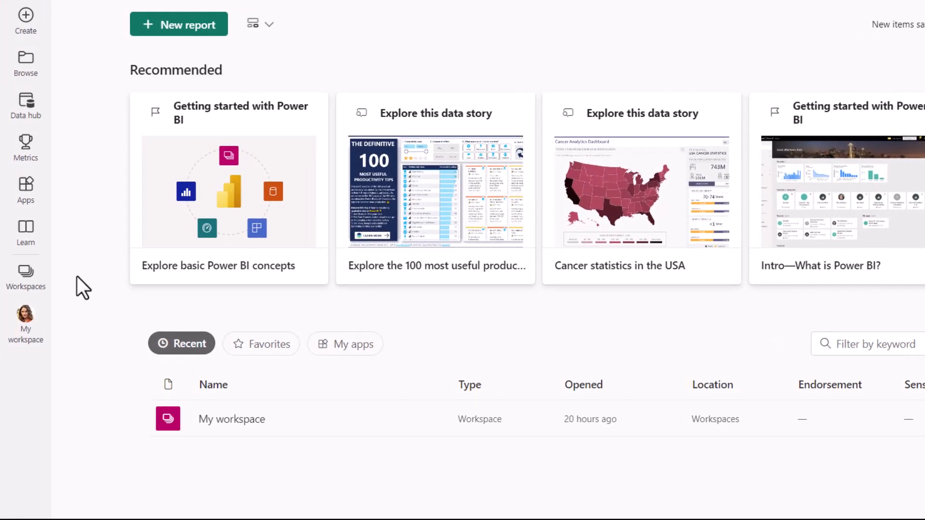
- Start a new workspace named ML in Power BI Demo
{"action": "left_click", "coordinate": [29, 284]}
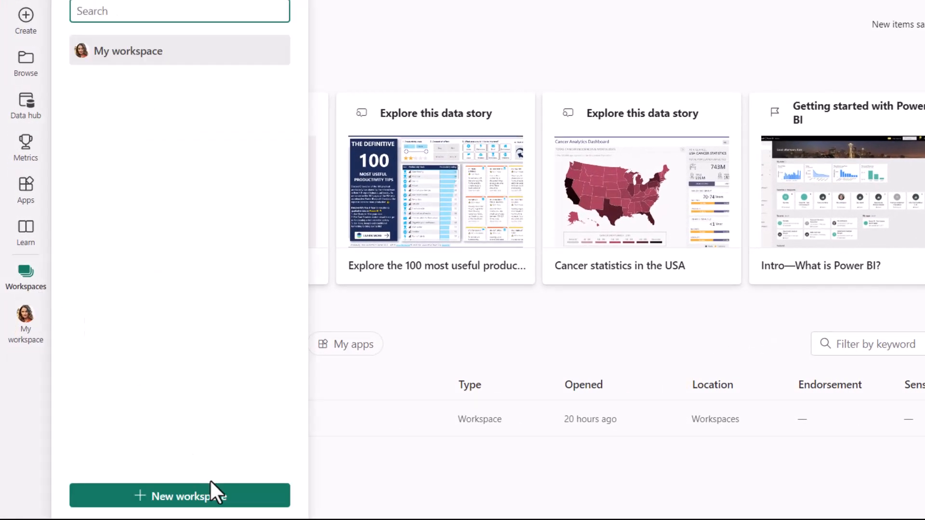
{"action": "left_click", "coordinate": [212, 493]}
{"action": "left_click", "coordinate": [723, 240]}
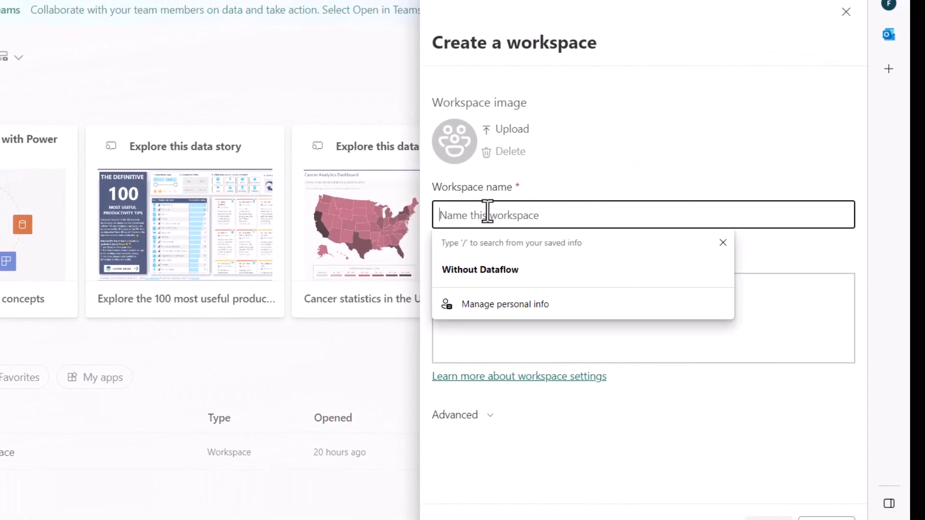
{"action": "type", "text": "ML i"}
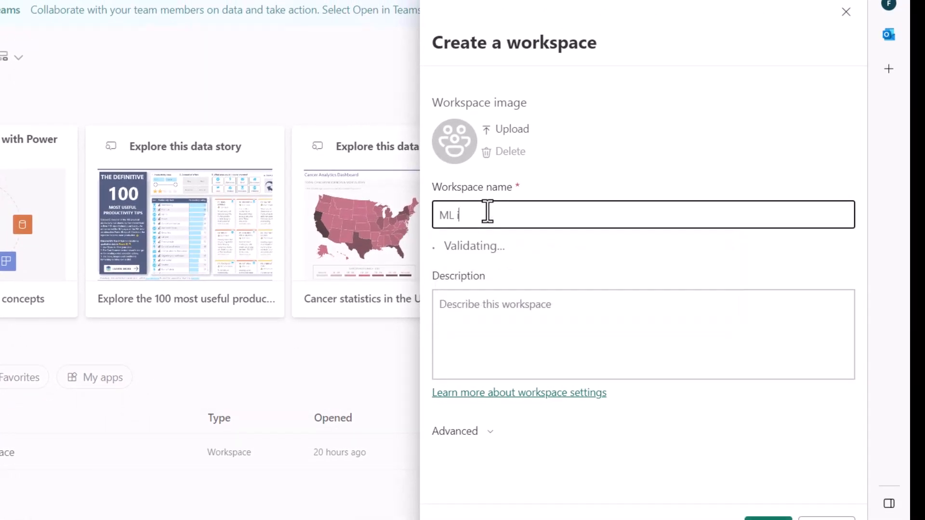
{"action": "type", "text": "n Power BI Demo"}
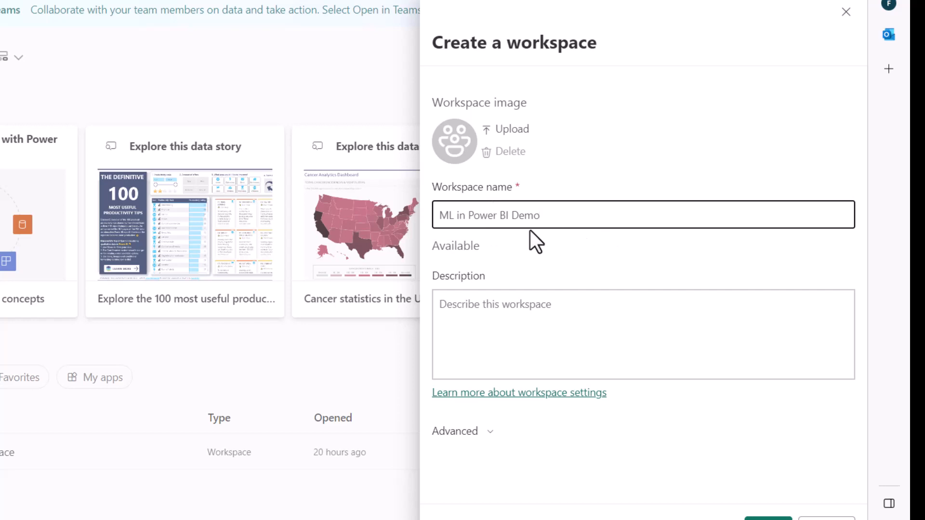
- In the new workspace's advanced settings, choose the Premium per user license mode and the small dataset storage format
{"action": "left_click", "coordinate": [470, 435]}
{"action": "scroll", "coordinate": [469, 435], "scroll_direction": "down", "scroll_amount": 5}
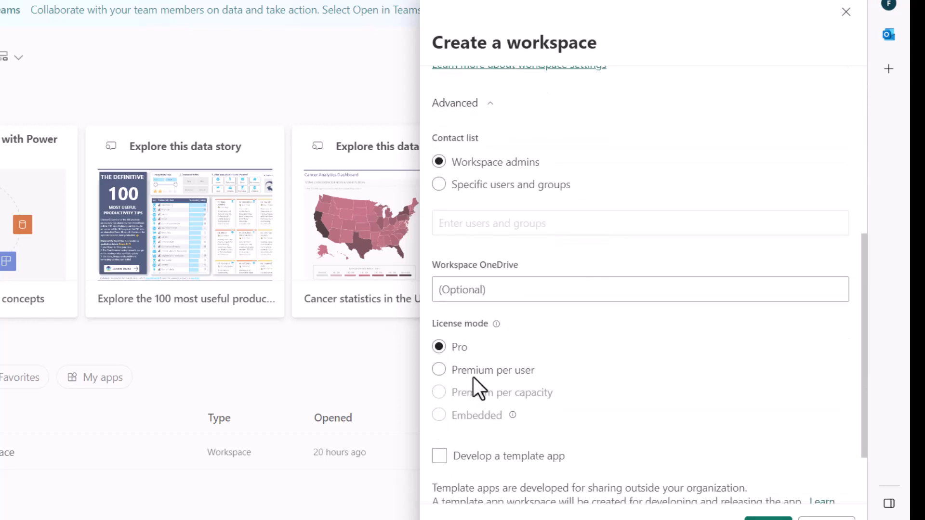
{"action": "left_click", "coordinate": [485, 373]}
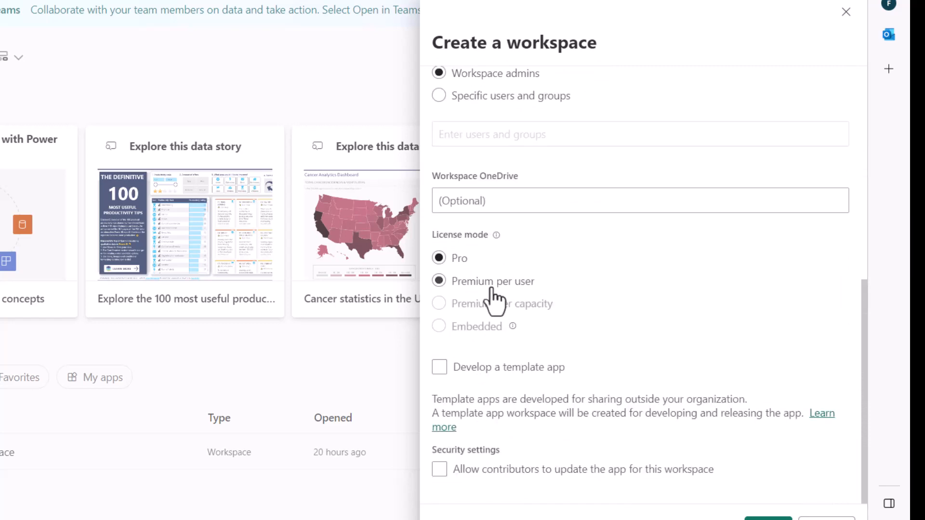
{"action": "left_click", "coordinate": [470, 289]}
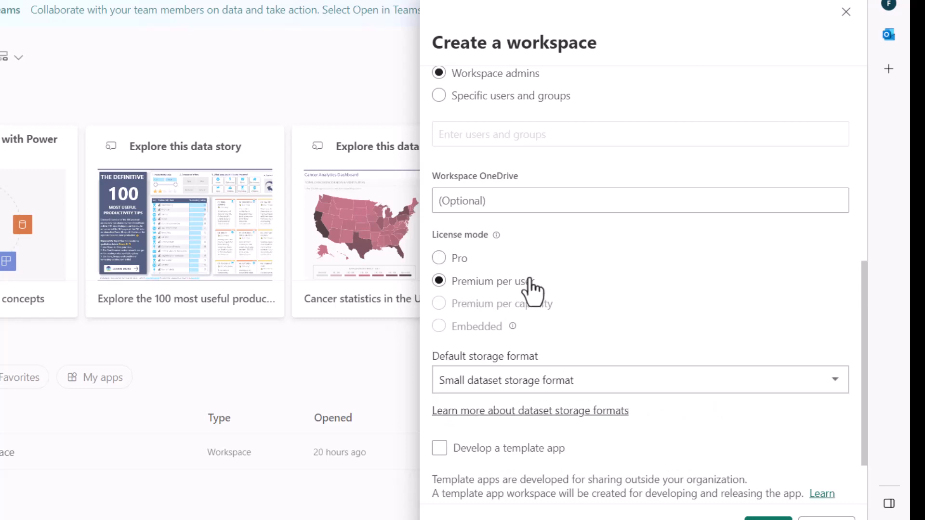
{"action": "scroll", "coordinate": [531, 322], "scroll_direction": "down", "scroll_amount": 2}
{"action": "left_click", "coordinate": [503, 313]}
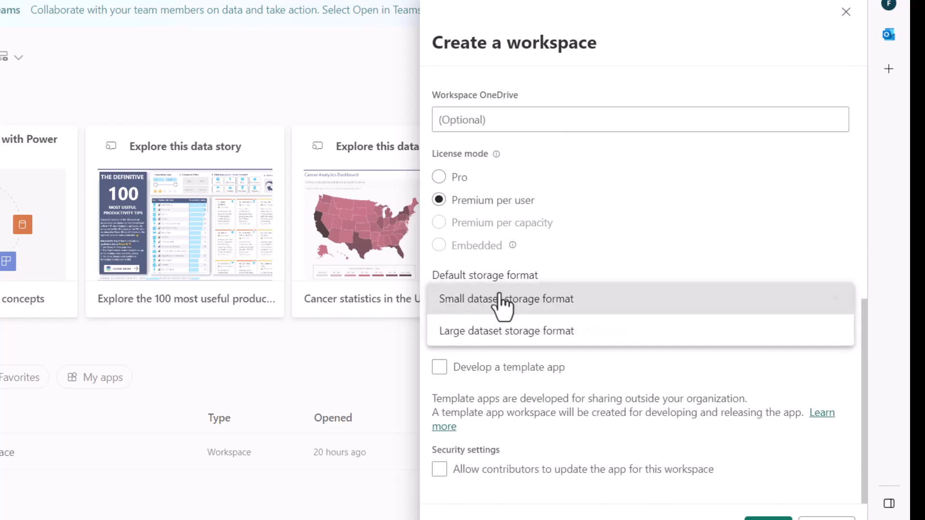
{"action": "left_click", "coordinate": [528, 309]}
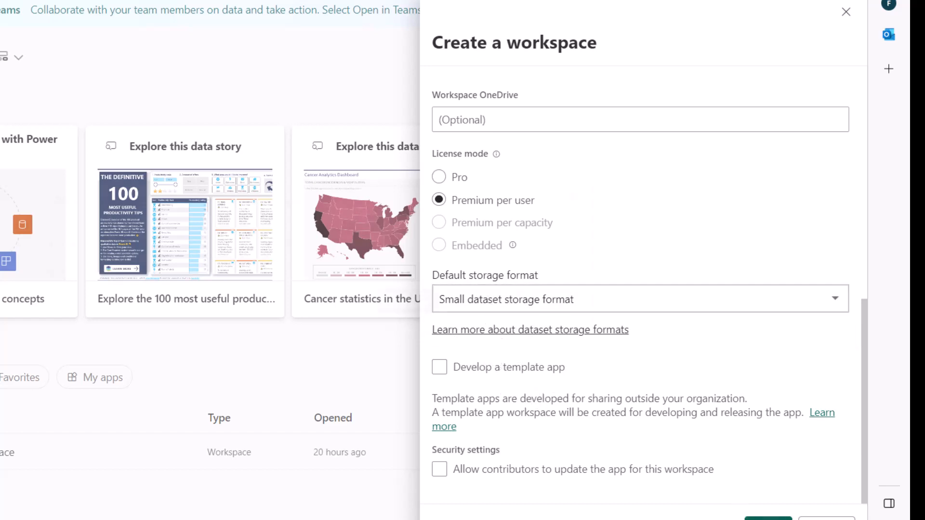
- Save the workspace while starting the free 60-day Premium Per User trial, and decline the repeated upgrade offer
{"action": "left_click", "coordinate": [766, 516]}
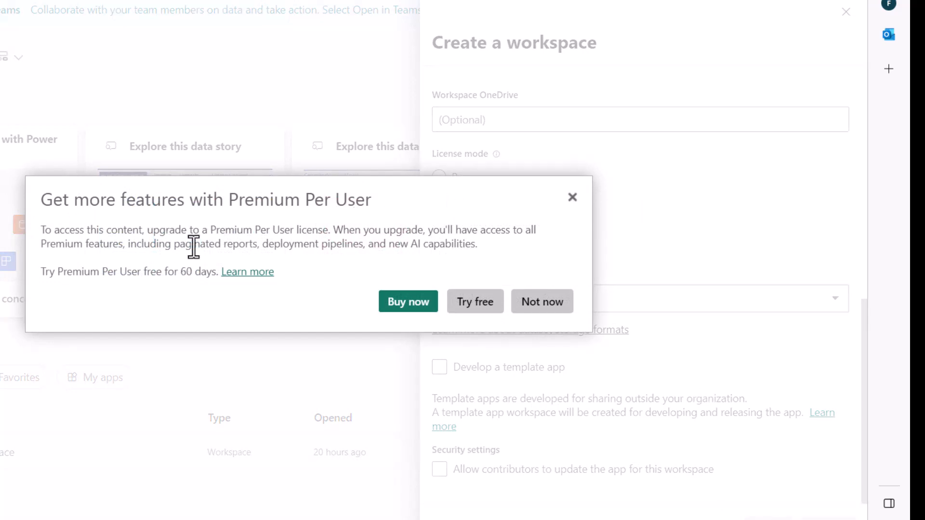
{"action": "left_click", "coordinate": [481, 308]}
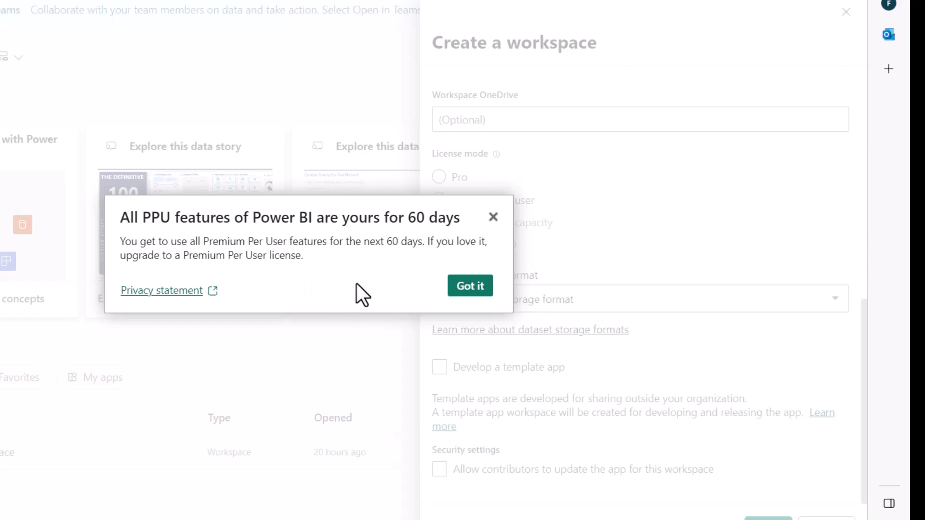
{"action": "left_click", "coordinate": [472, 288]}
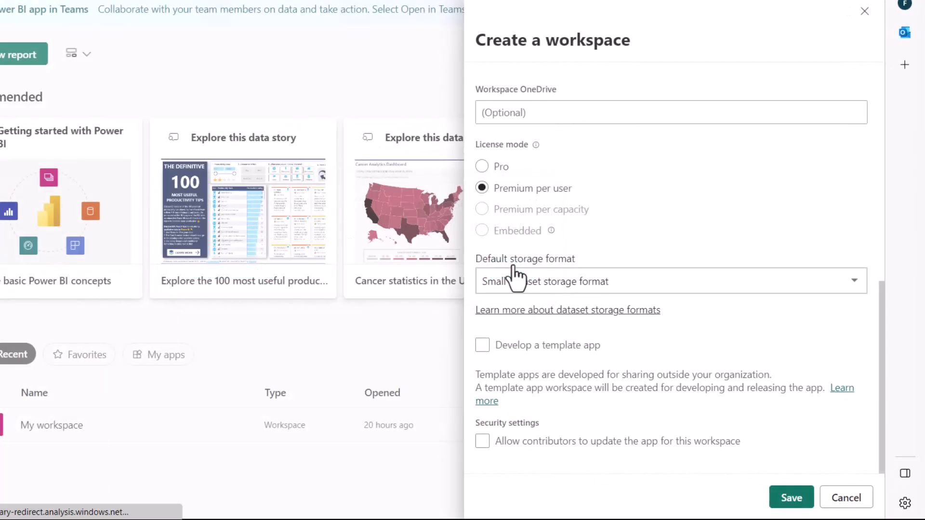
{"action": "left_click", "coordinate": [791, 498]}
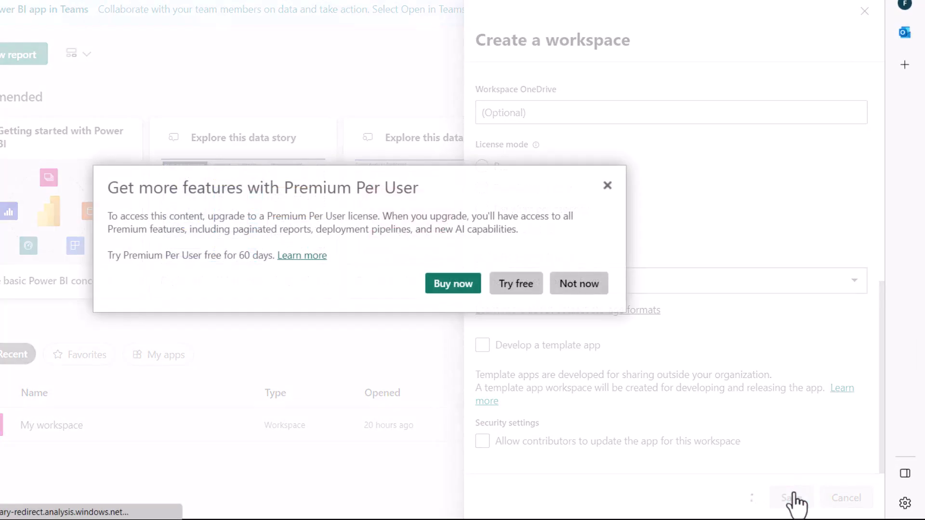
{"action": "left_click", "coordinate": [576, 289]}
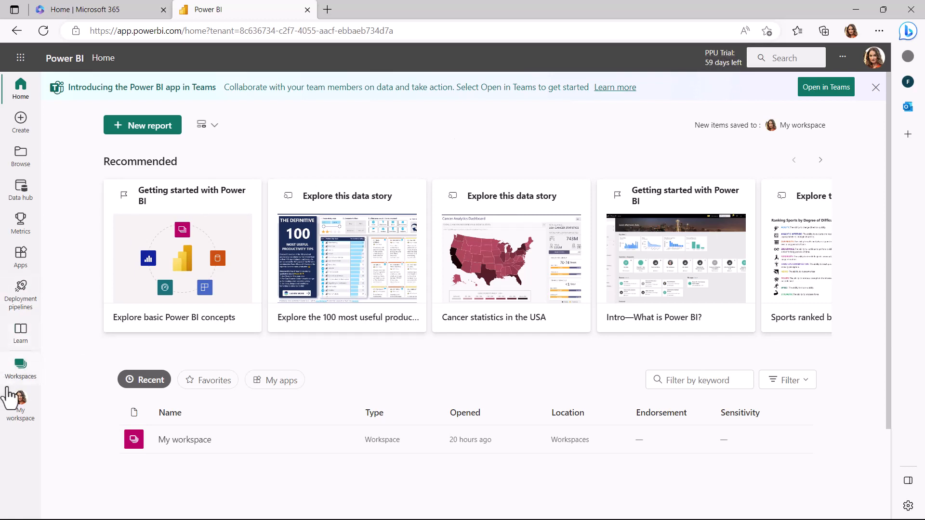
- Check the workspace list, reload the page, and start a new workspace named ML in Power BI Demo
{"action": "left_click", "coordinate": [21, 371]}
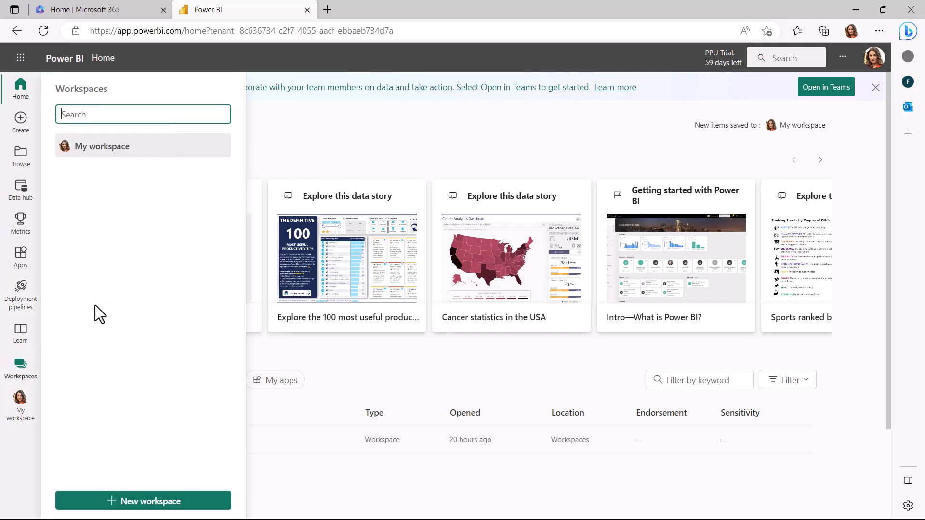
{"action": "left_click", "coordinate": [43, 31]}
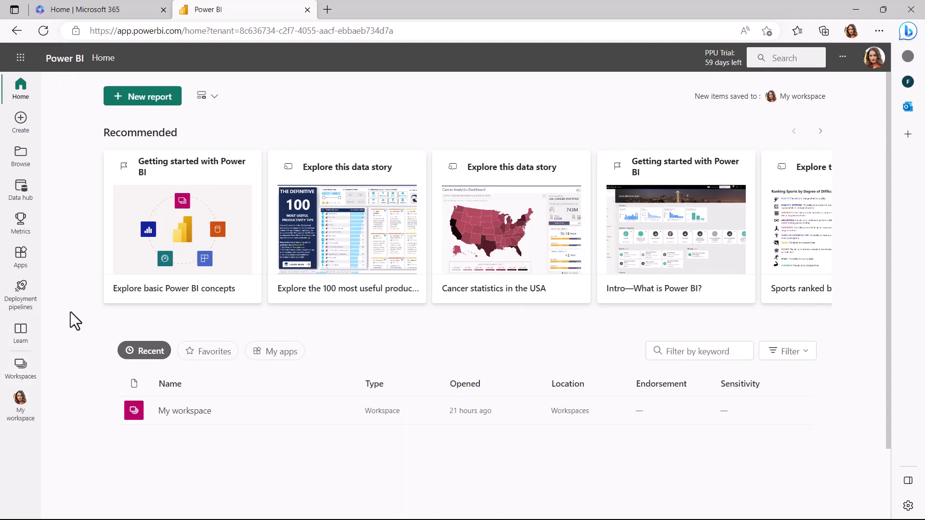
{"action": "left_click", "coordinate": [22, 371]}
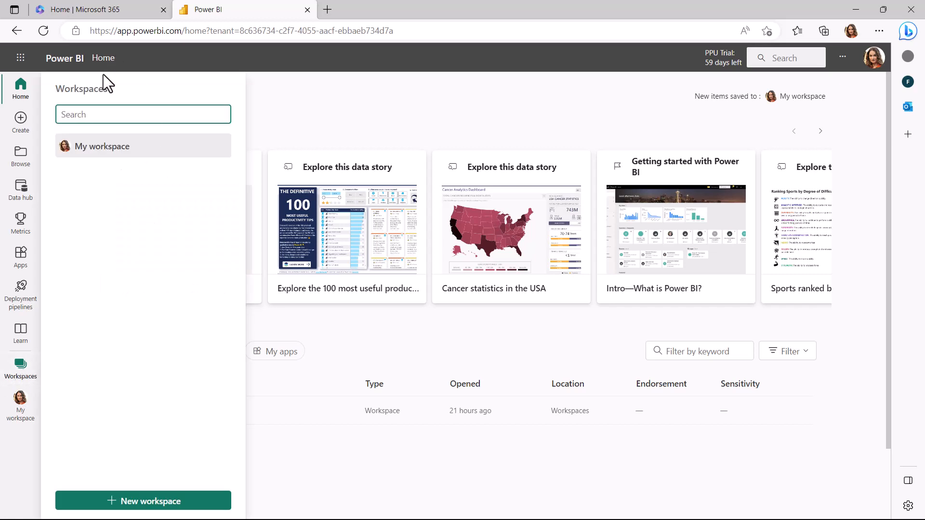
{"action": "left_click", "coordinate": [143, 505]}
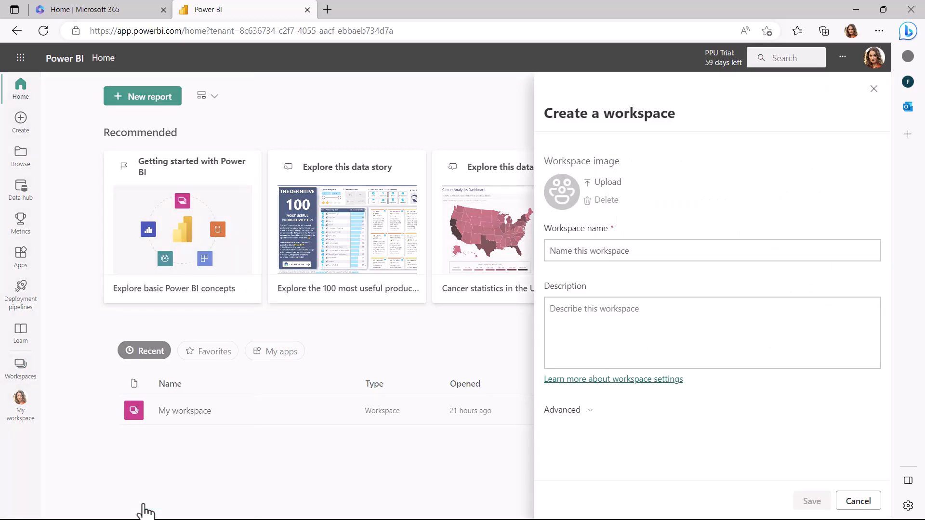
{"action": "left_click", "coordinate": [586, 250]}
{"action": "left_click", "coordinate": [593, 291]}
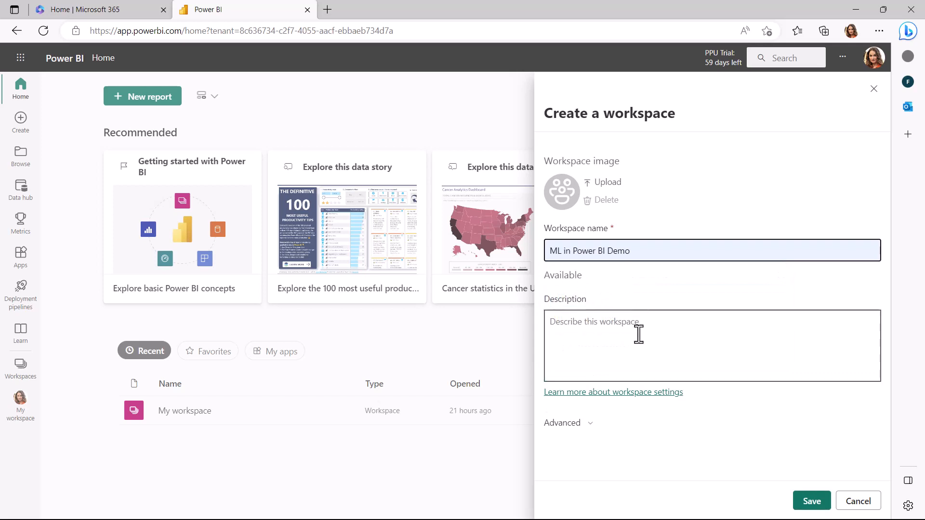
- In the workspace's advanced settings, choose the Premium per user license mode and save the workspace
{"action": "left_click", "coordinate": [564, 424]}
{"action": "scroll", "coordinate": [570, 424], "scroll_direction": "down", "scroll_amount": 4}
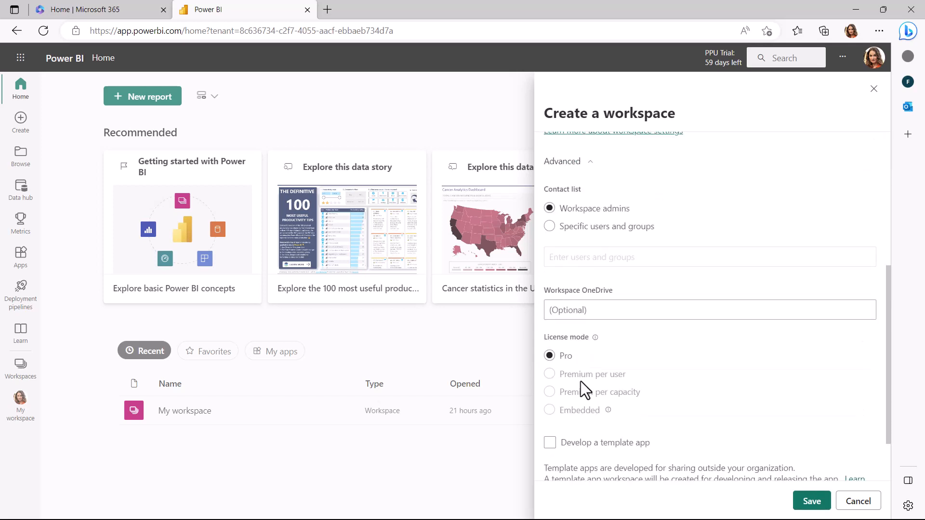
{"action": "left_click", "coordinate": [579, 379]}
{"action": "scroll", "coordinate": [680, 385], "scroll_direction": "down", "scroll_amount": 3}
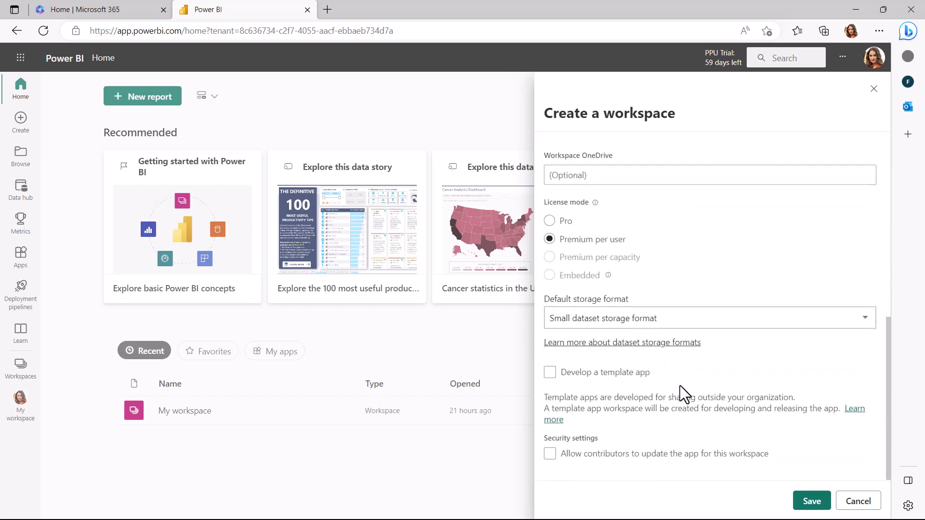
{"action": "left_click", "coordinate": [812, 501]}
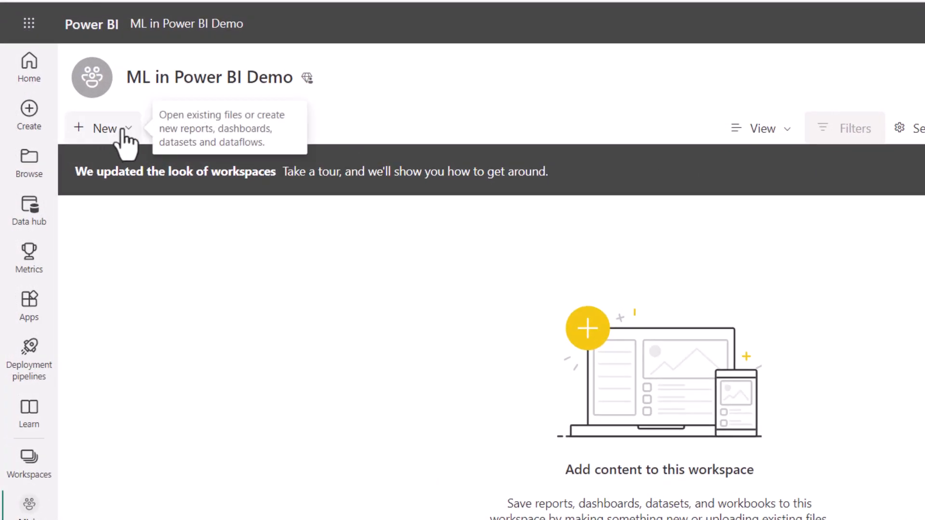
- Start a new dataflow in the workspace, declining the datamart suggestion and turning off that question for the future
{"action": "left_click", "coordinate": [123, 129]}
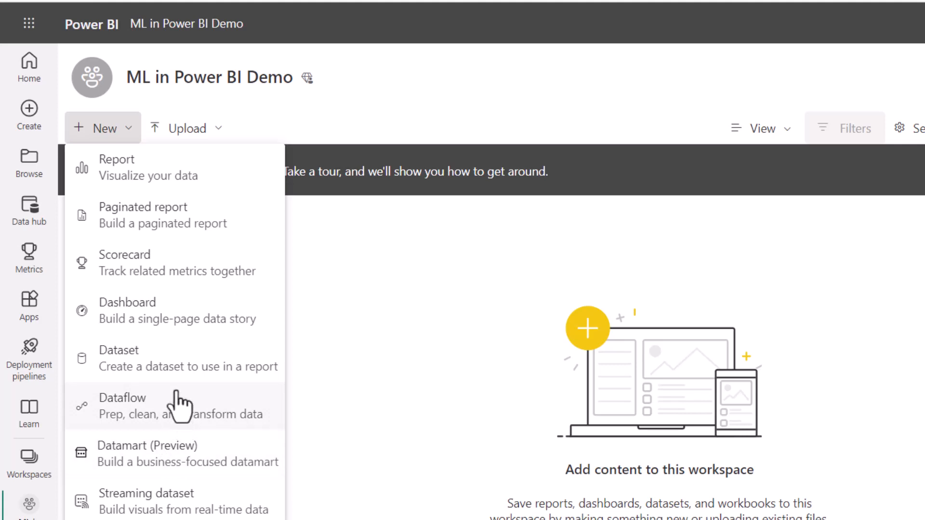
{"action": "left_click", "coordinate": [124, 404]}
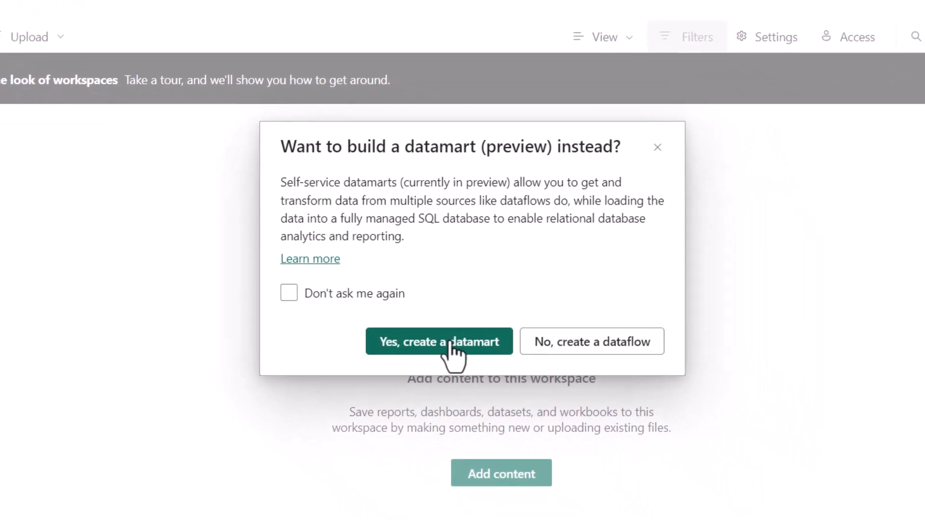
{"action": "left_click", "coordinate": [383, 293]}
{"action": "left_click", "coordinate": [596, 343]}
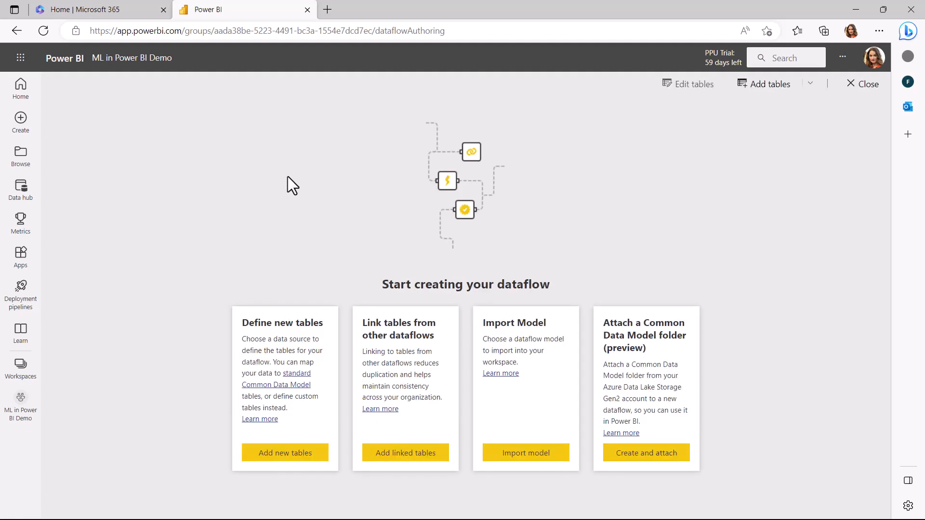
- Define new tables for the dataflow from an Excel workbook, uploading the file review_data.xlsx
{"action": "left_click", "coordinate": [293, 456]}
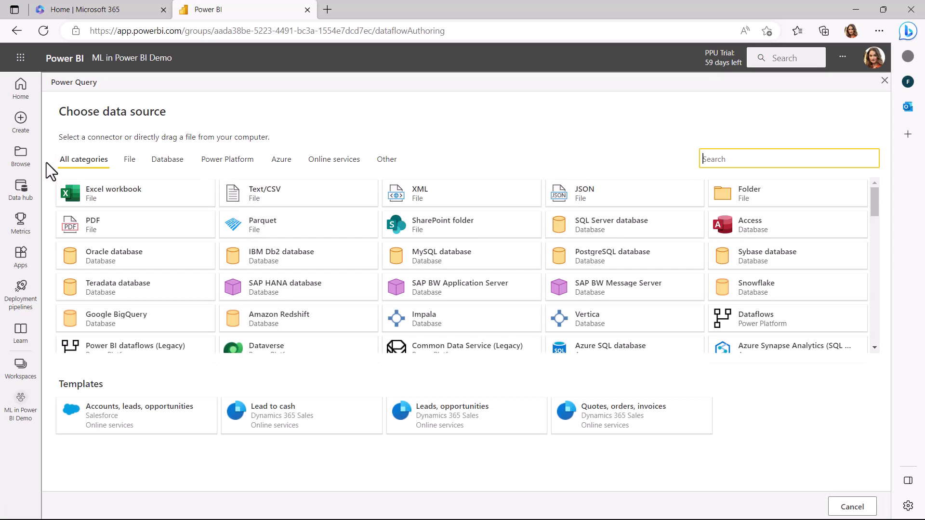
{"action": "left_click", "coordinate": [132, 200]}
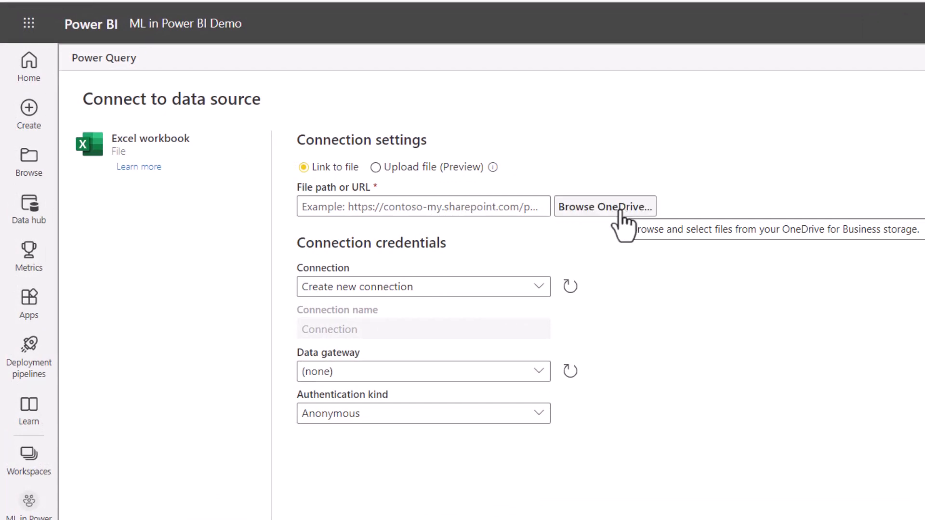
{"action": "left_click", "coordinate": [409, 169]}
{"action": "left_click", "coordinate": [485, 243]}
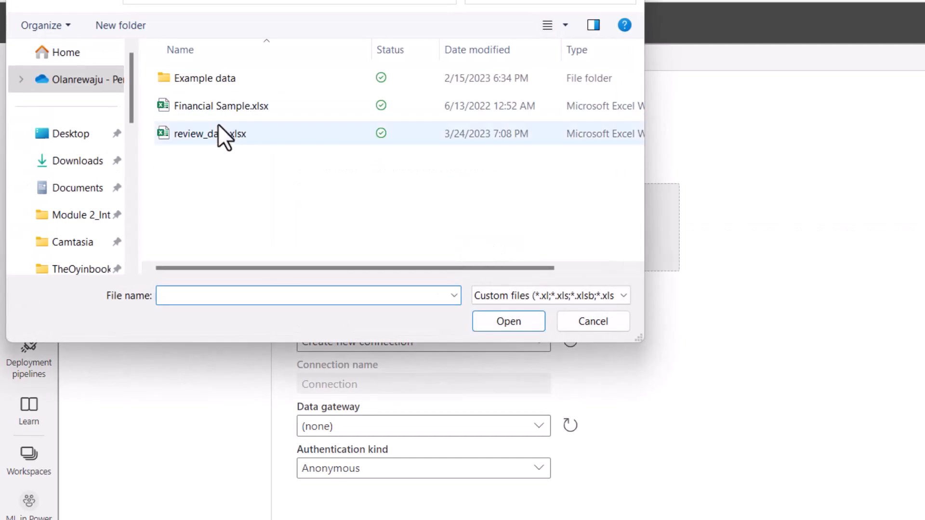
{"action": "double_click", "coordinate": [218, 132]}
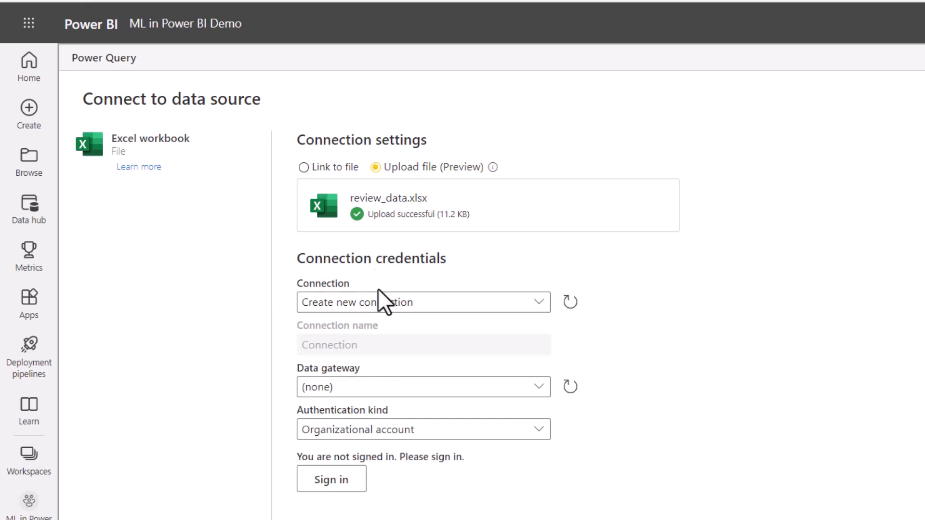
- Sign in to the workbook connection with the organizational account and continue, then reload the page and recover the dataflow from cache
{"action": "left_click", "coordinate": [329, 479]}
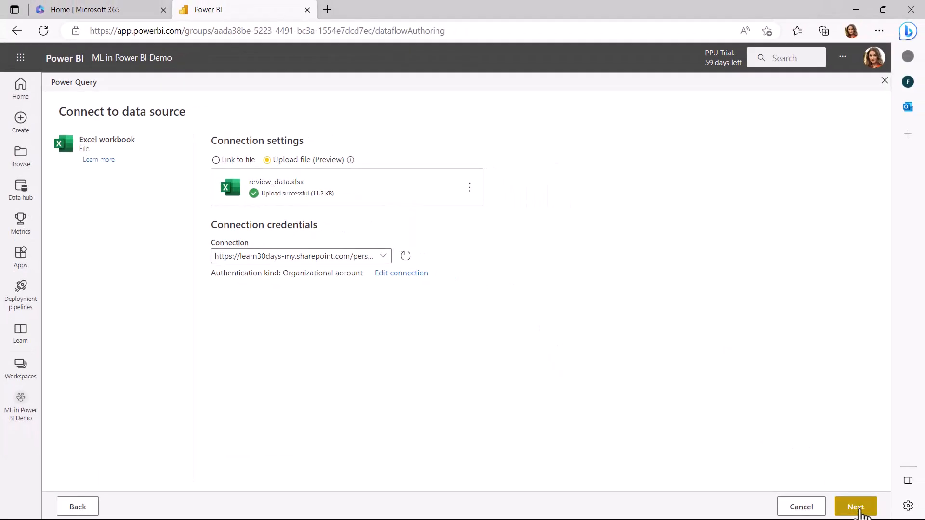
{"action": "left_click", "coordinate": [858, 509]}
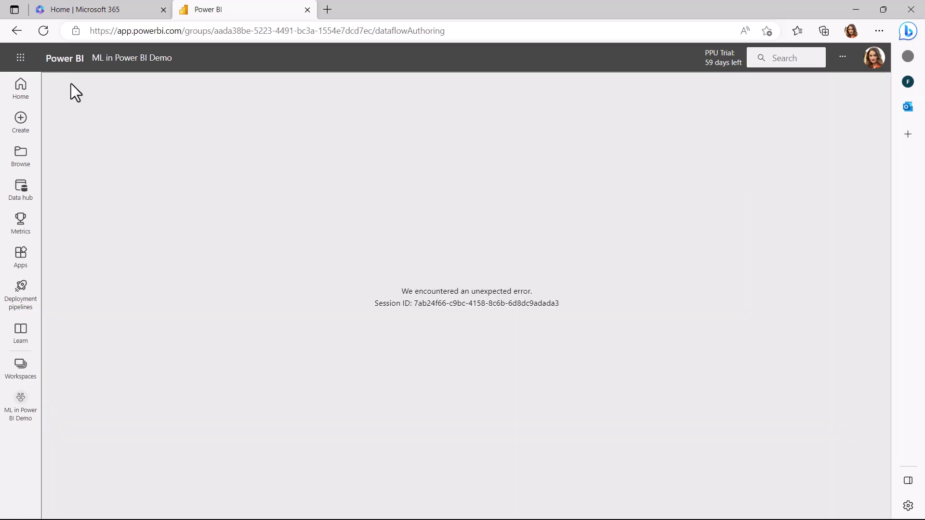
{"action": "left_click", "coordinate": [43, 31]}
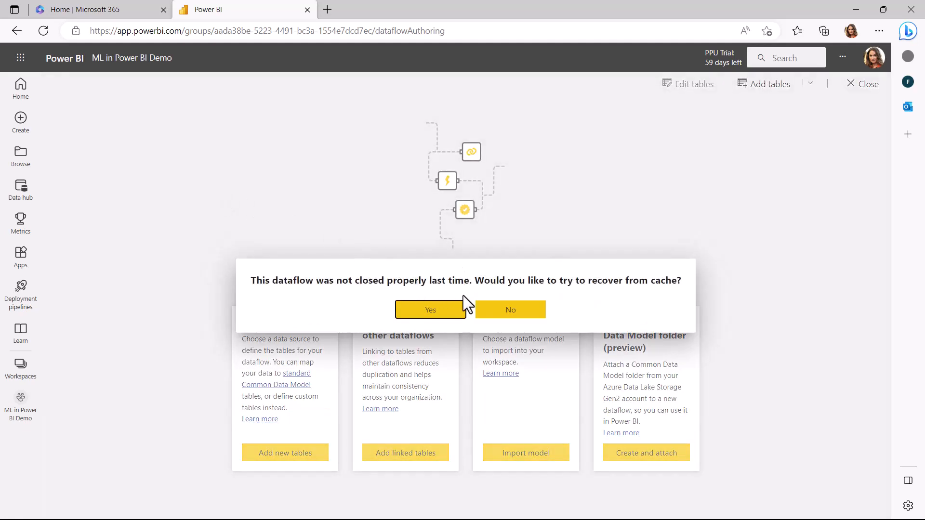
{"action": "left_click", "coordinate": [431, 310]}
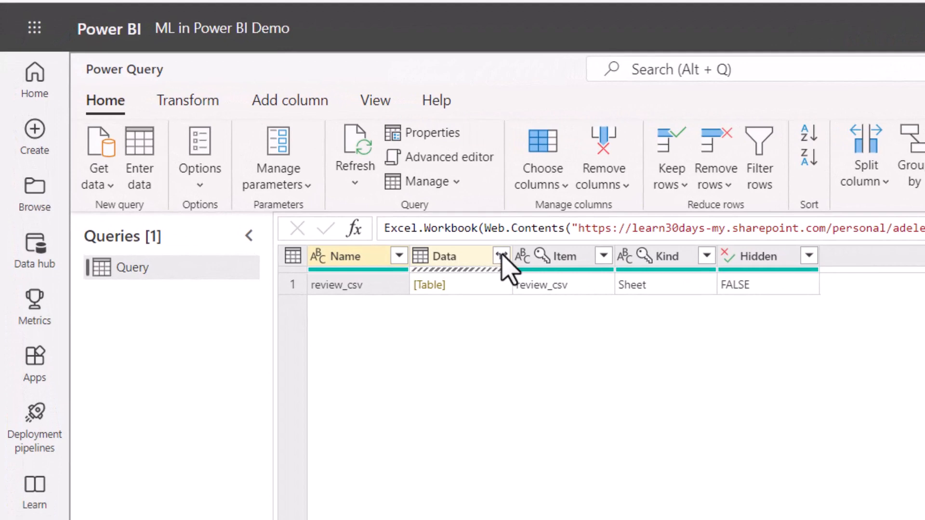
- Expand the Data column into its individual columns and use the first row as headers
{"action": "left_click", "coordinate": [502, 256]}
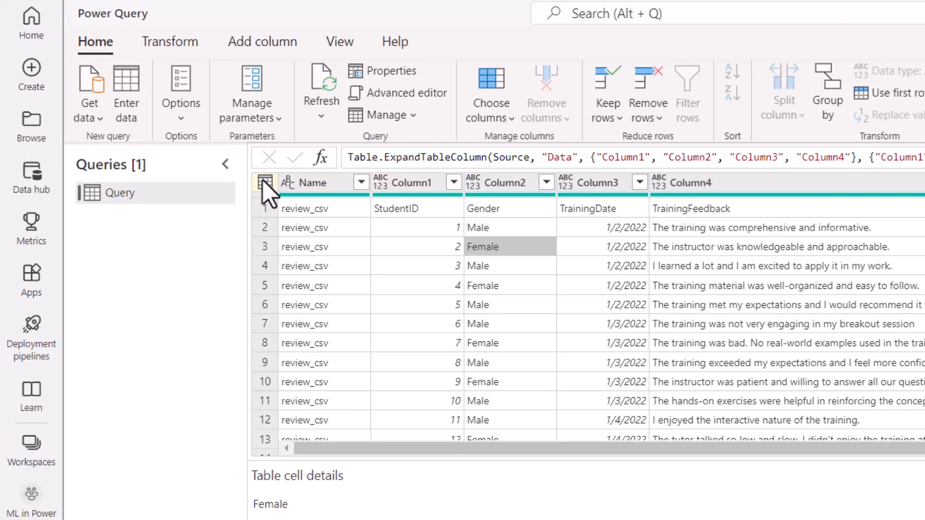
{"action": "left_click", "coordinate": [264, 182]}
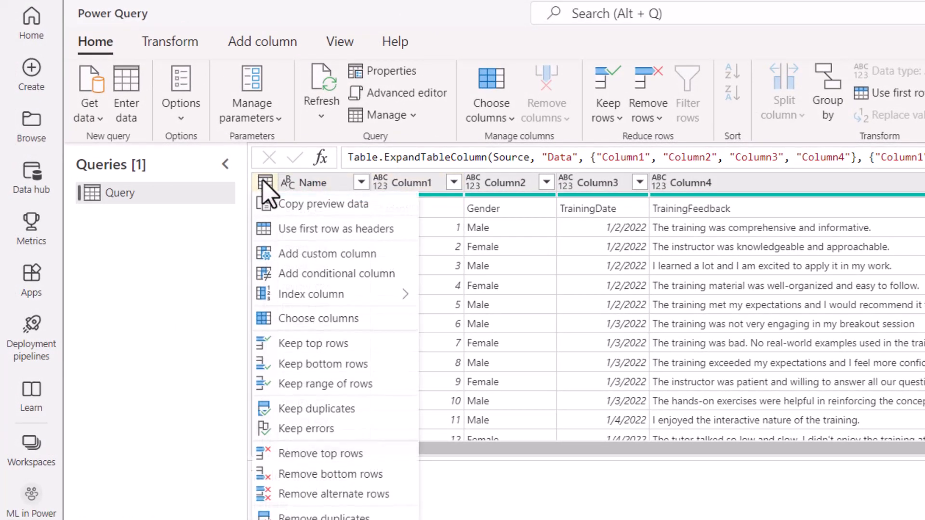
{"action": "left_click", "coordinate": [336, 229]}
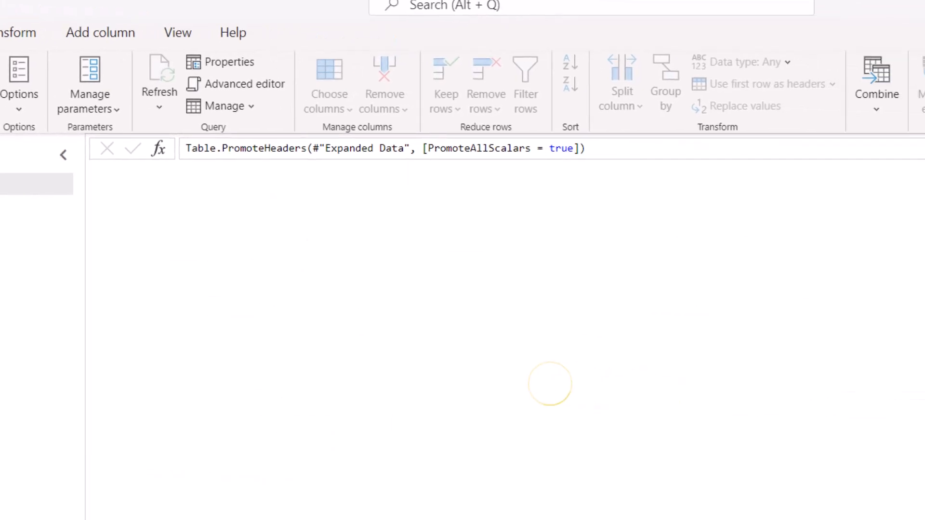
{"action": "mouse_move", "coordinate": [784, 347]}
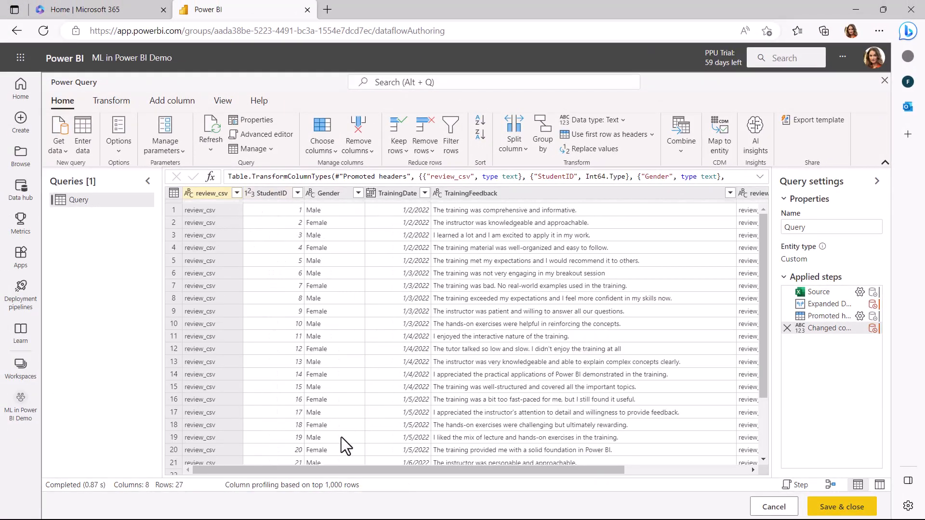
- Remove the false, review_csv_1, Sheet and review_csv columns from the query
{"action": "left_click_drag", "start_coordinate": [312, 474], "coordinate": [547, 474]}
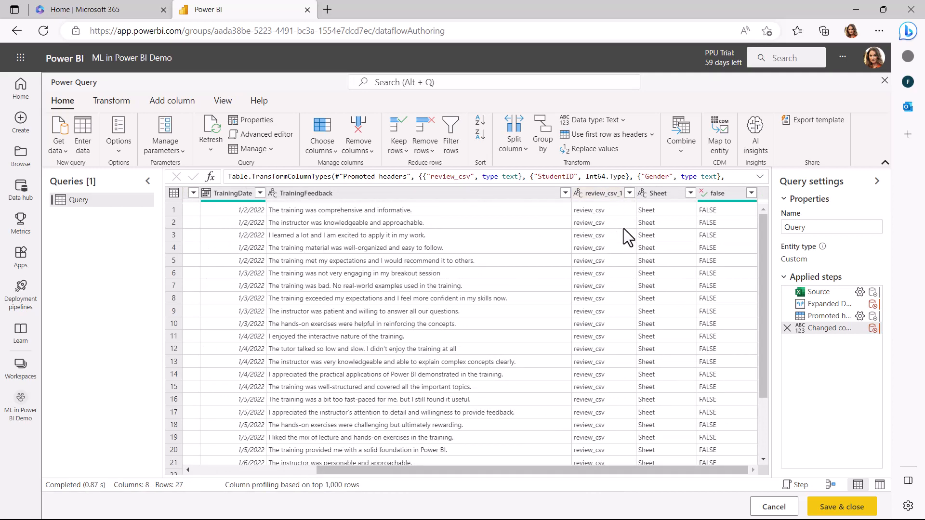
{"action": "left_click", "coordinate": [750, 192]}
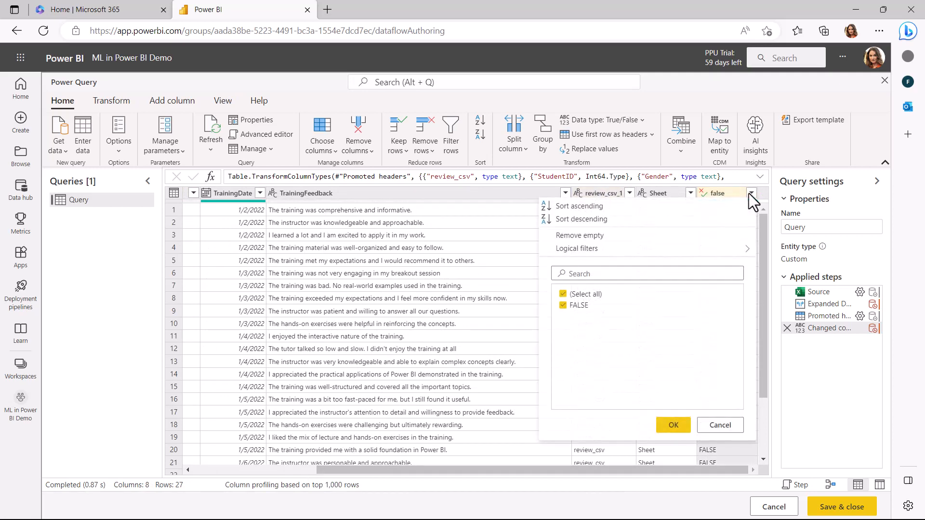
{"action": "left_click", "coordinate": [721, 190]}
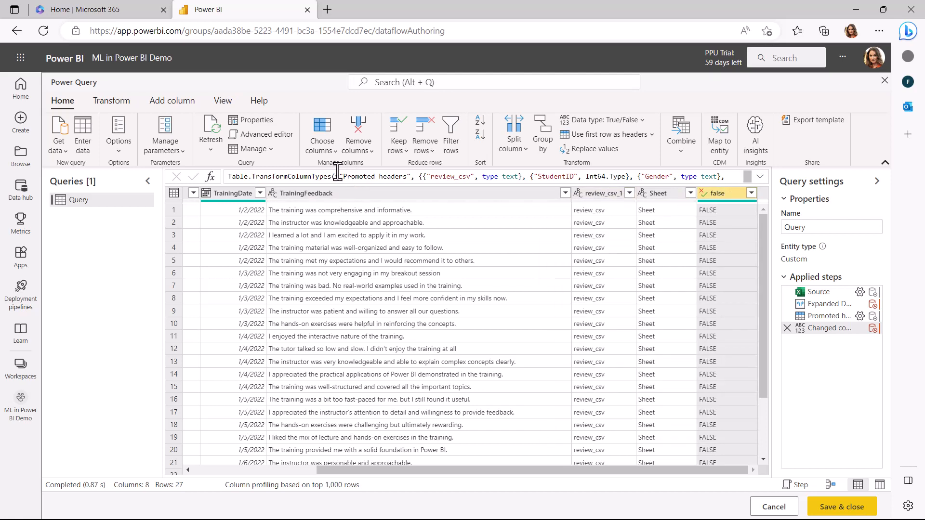
{"action": "left_click", "coordinate": [358, 126]}
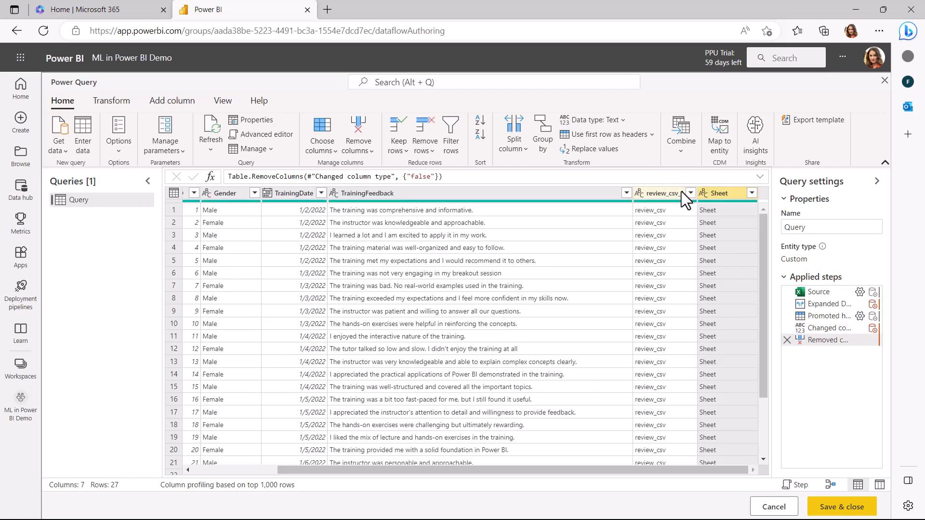
{"action": "left_click", "coordinate": [657, 193]}
{"action": "left_click", "coordinate": [715, 195], "text": "ctrl"}
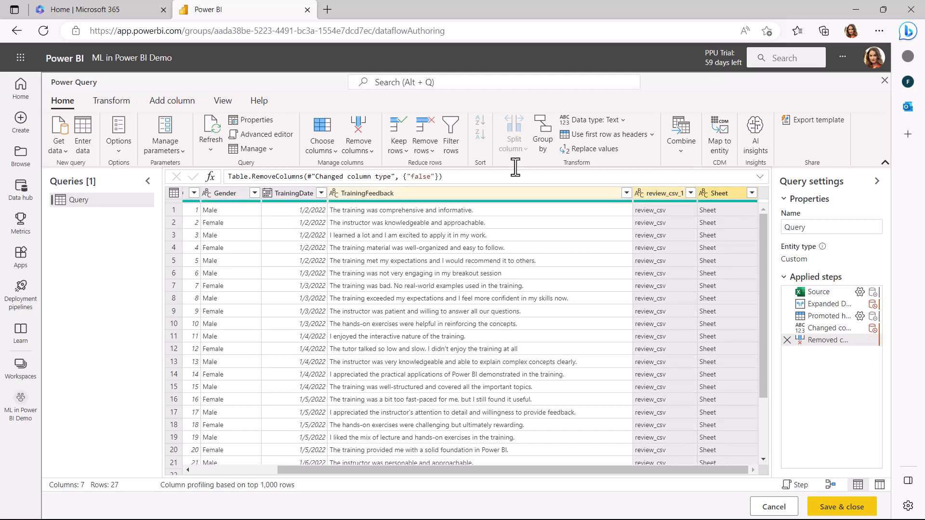
{"action": "left_click", "coordinate": [357, 132]}
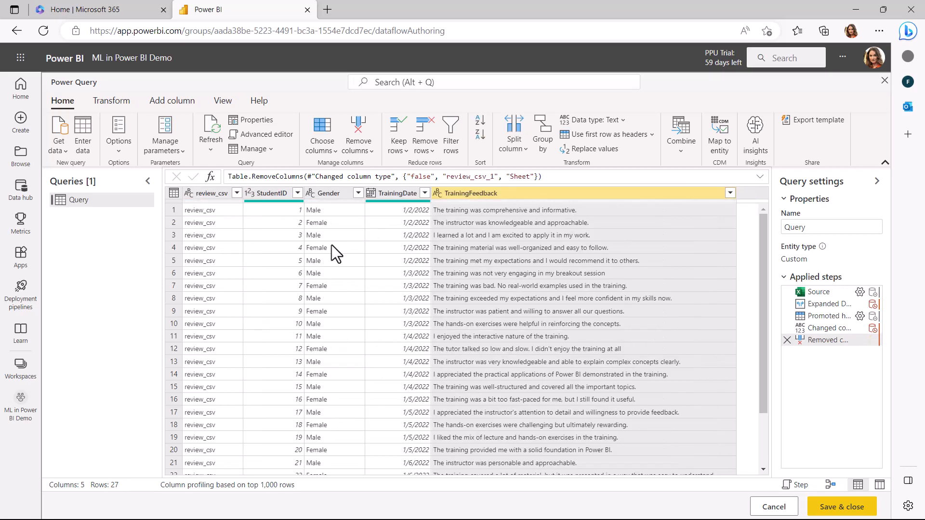
{"action": "left_click", "coordinate": [210, 195]}
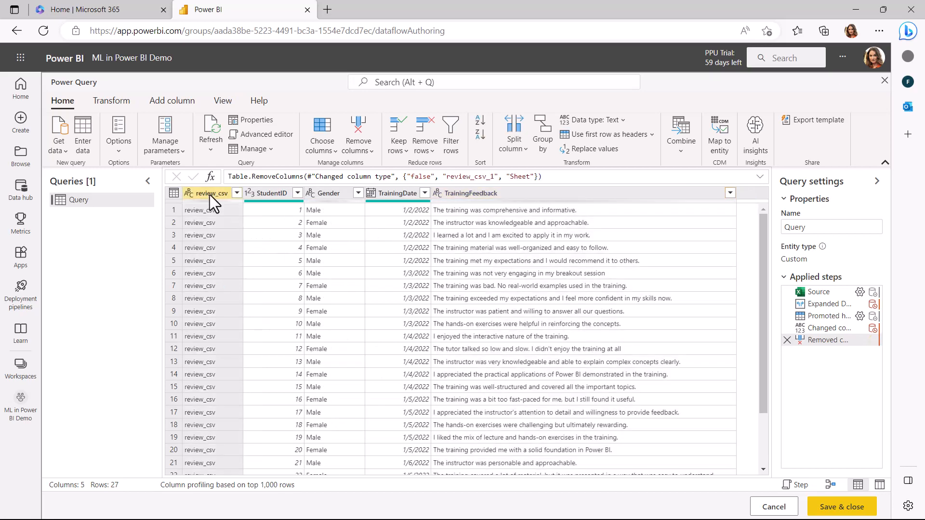
{"action": "left_click", "coordinate": [362, 128]}
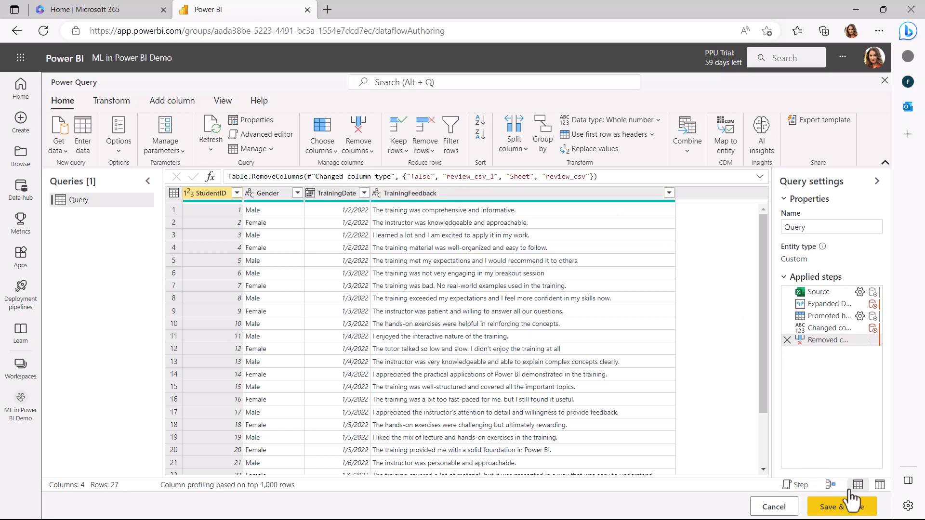
- Save and close the query, and save the dataflow as Review Dataflow1
{"action": "left_click", "coordinate": [825, 508]}
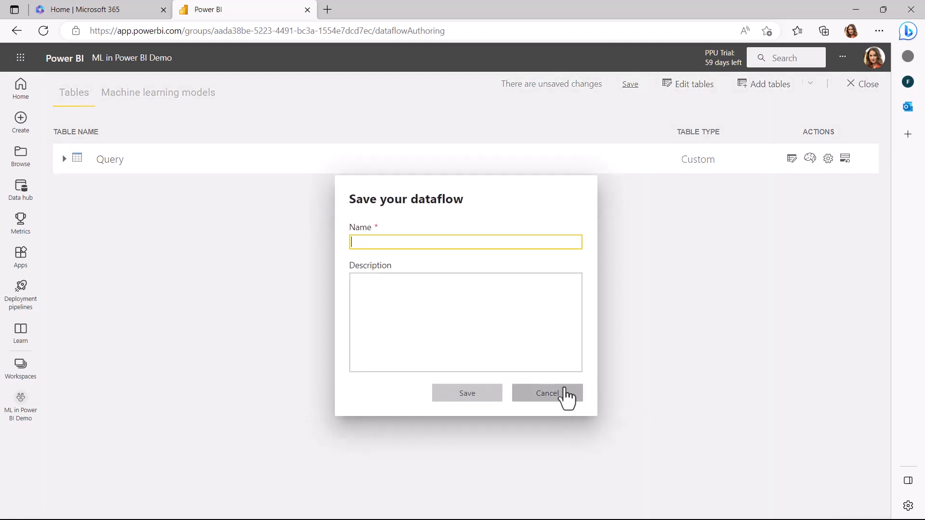
{"action": "type", "text": "Revie"}
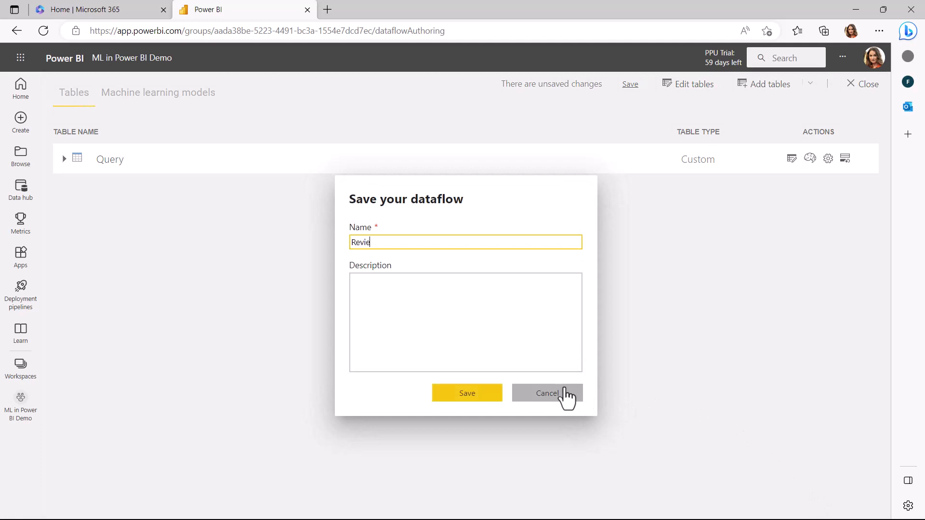
{"action": "type", "text": "w Dataflow1"}
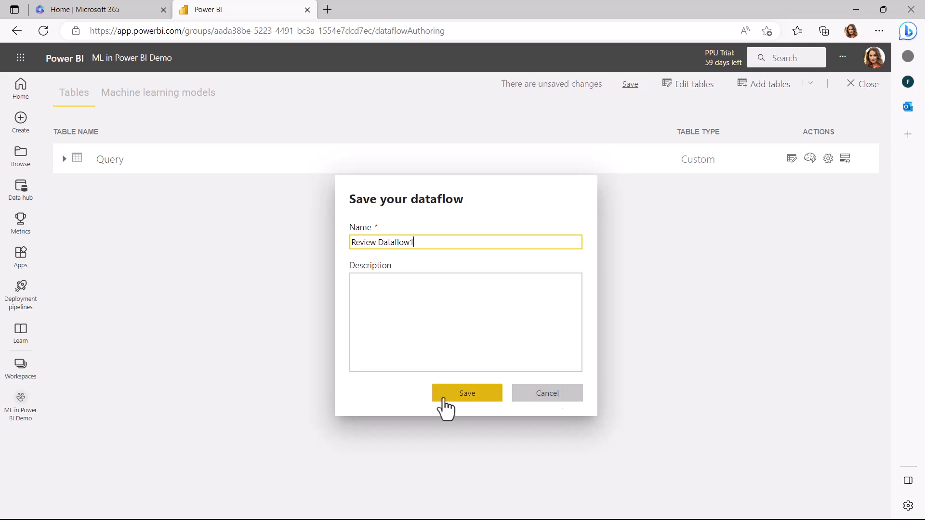
{"action": "left_click", "coordinate": [466, 398]}
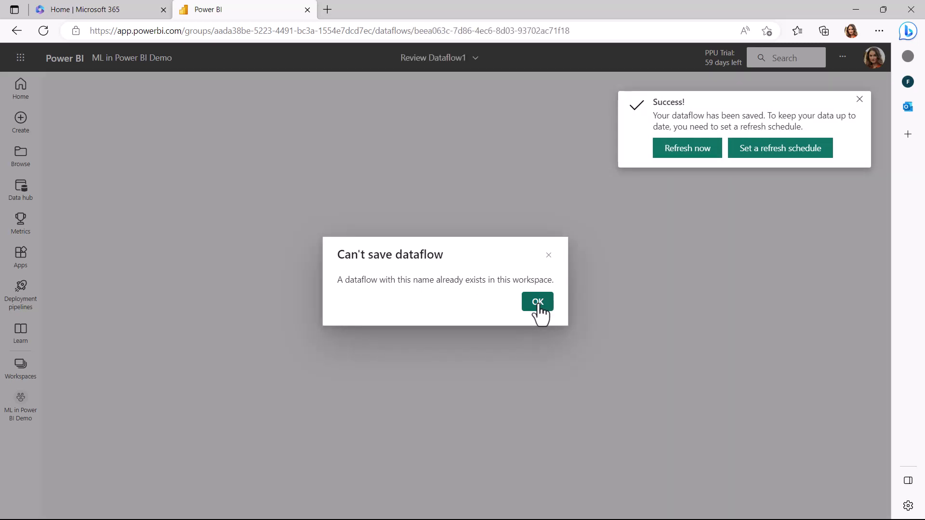
- Dismiss the duplicate dataflow name error, return to the ML in Power BI Demo workspace and open Review Dataflow1
{"action": "left_click", "coordinate": [538, 304]}
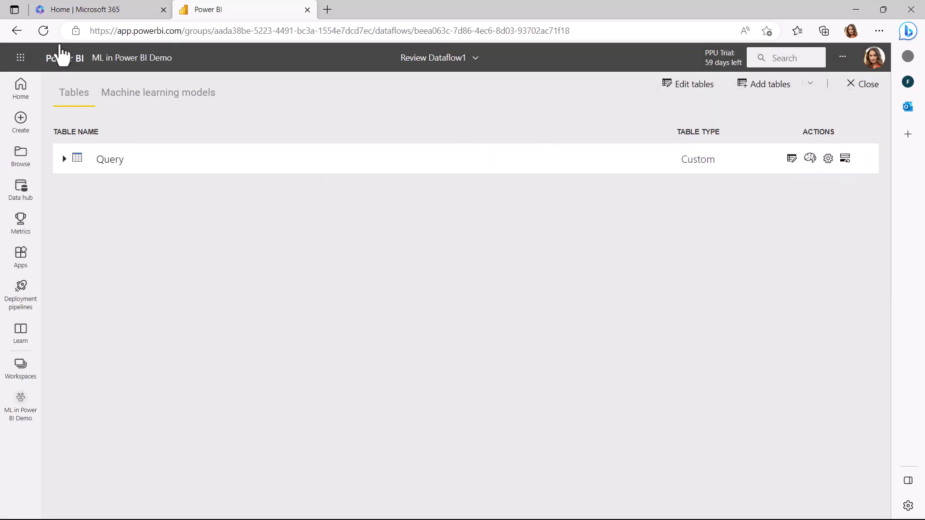
{"action": "left_click", "coordinate": [43, 32]}
{"action": "left_click", "coordinate": [20, 409]}
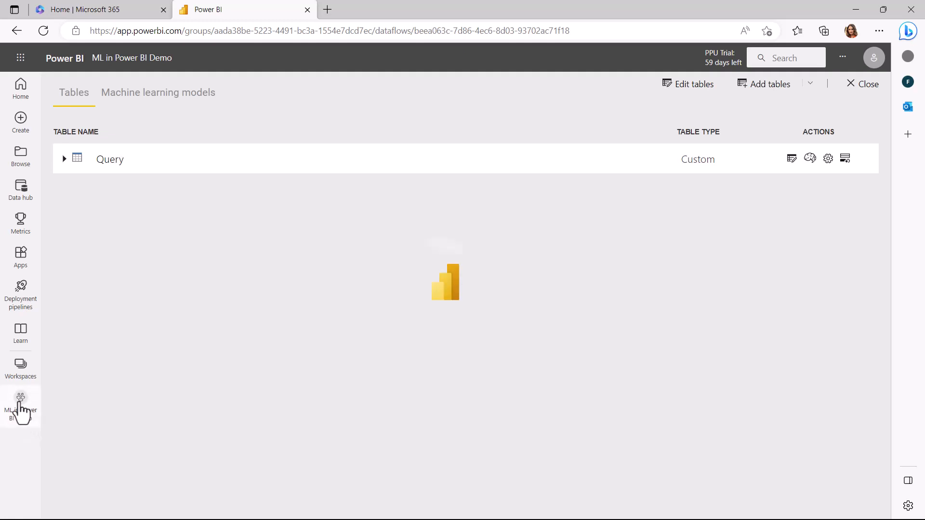
{"action": "left_click", "coordinate": [20, 369]}
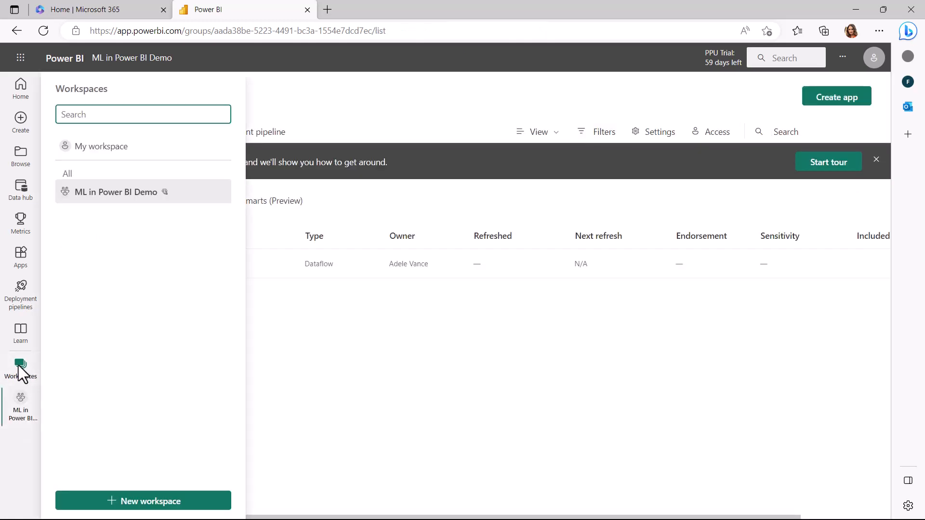
{"action": "mouse_move", "coordinate": [165, 192]}
{"action": "left_click", "coordinate": [313, 346]}
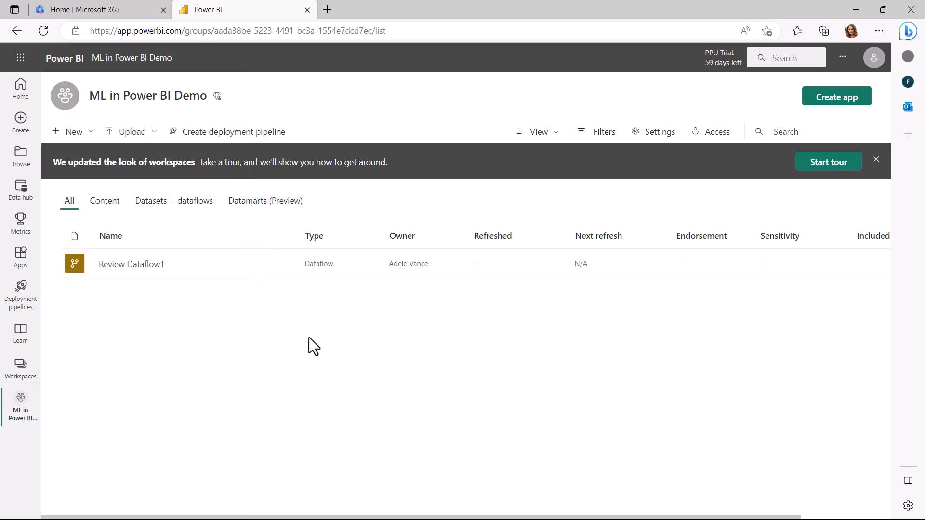
{"action": "left_click", "coordinate": [120, 270]}
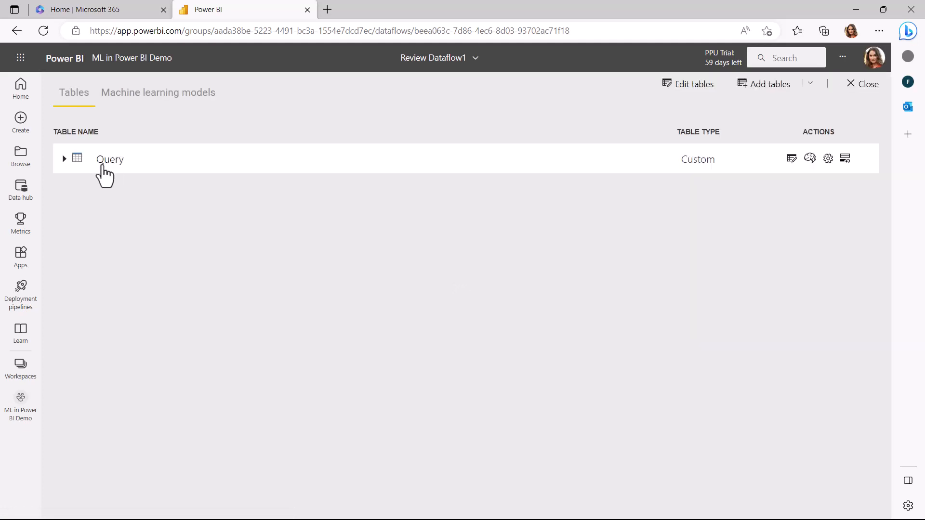
- Expand the Query table to view its columns and check its option for adding a machine learning model
{"action": "left_click", "coordinate": [103, 163]}
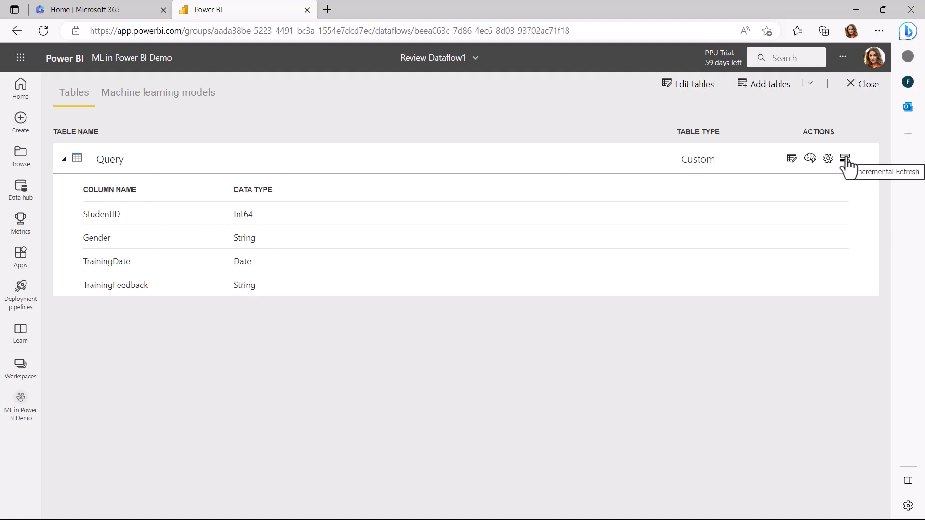
{"action": "left_click", "coordinate": [813, 161]}
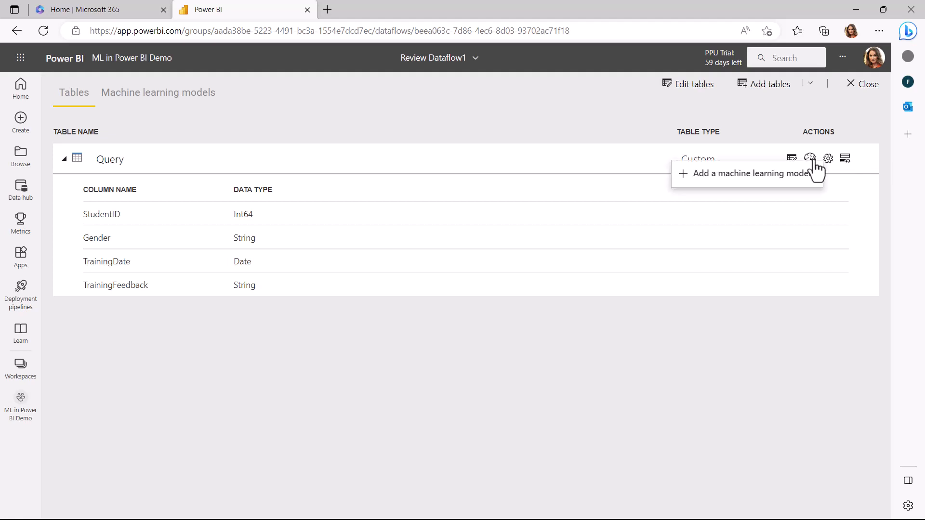
{"action": "left_click", "coordinate": [776, 142]}
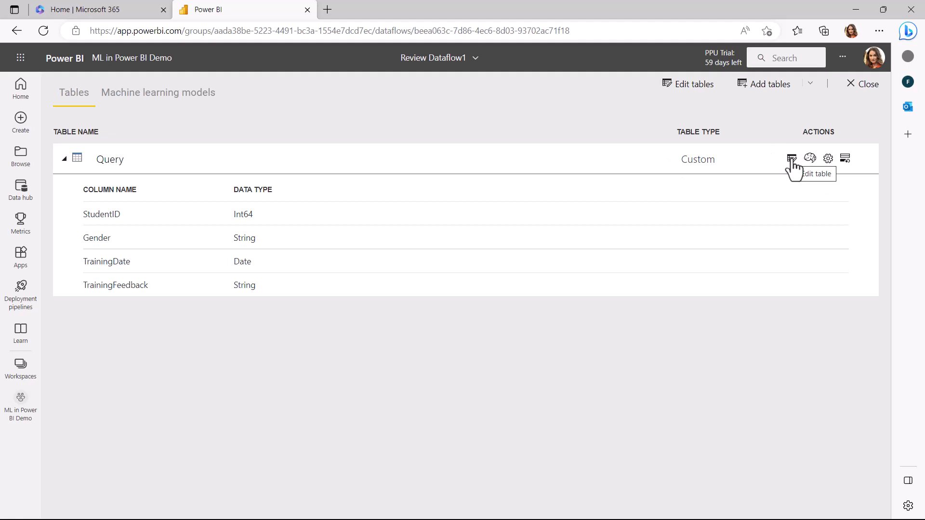
- Open the Query table for editing and rename the query to Review Data
{"action": "left_click", "coordinate": [791, 160]}
{"action": "left_click", "coordinate": [791, 161]}
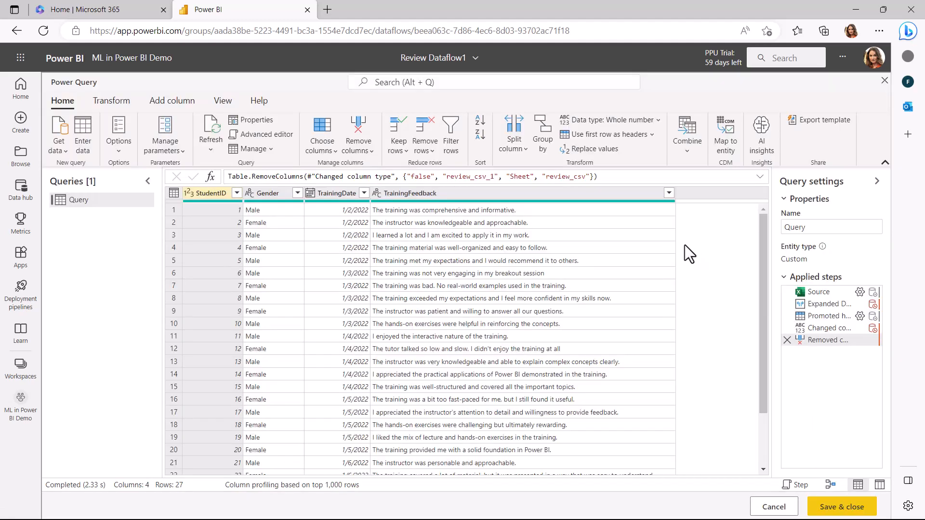
{"action": "left_click", "coordinate": [795, 228]}
{"action": "type", "text": "Review"}
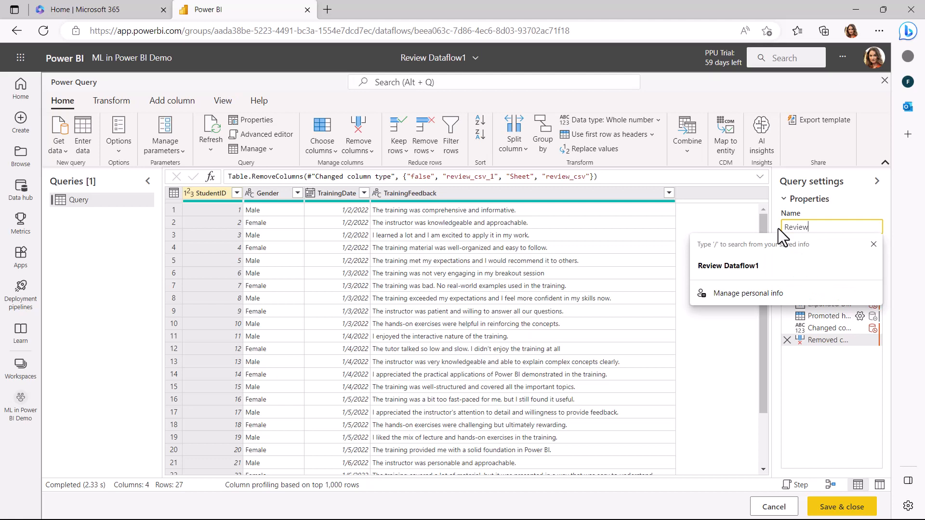
{"action": "type", "text": " Data"}
{"action": "left_click", "coordinate": [860, 209]}
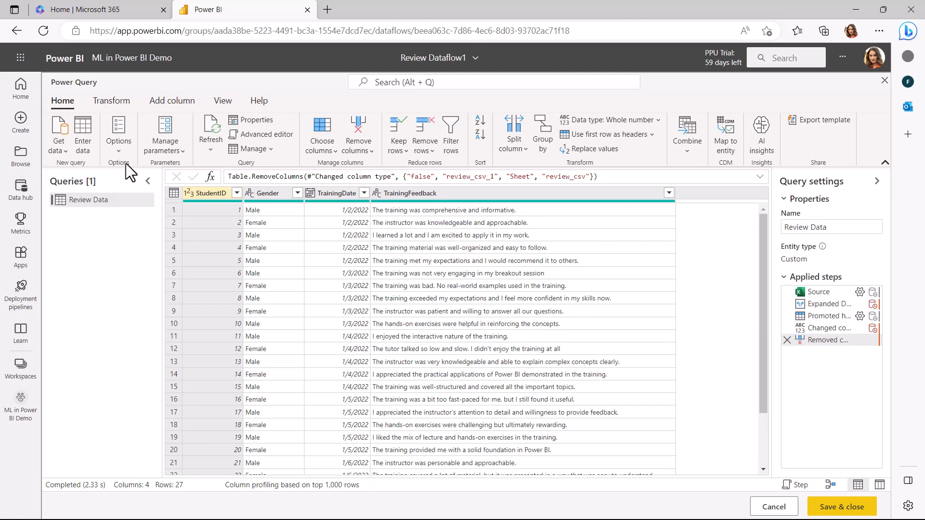
{"action": "left_click", "coordinate": [122, 152]}
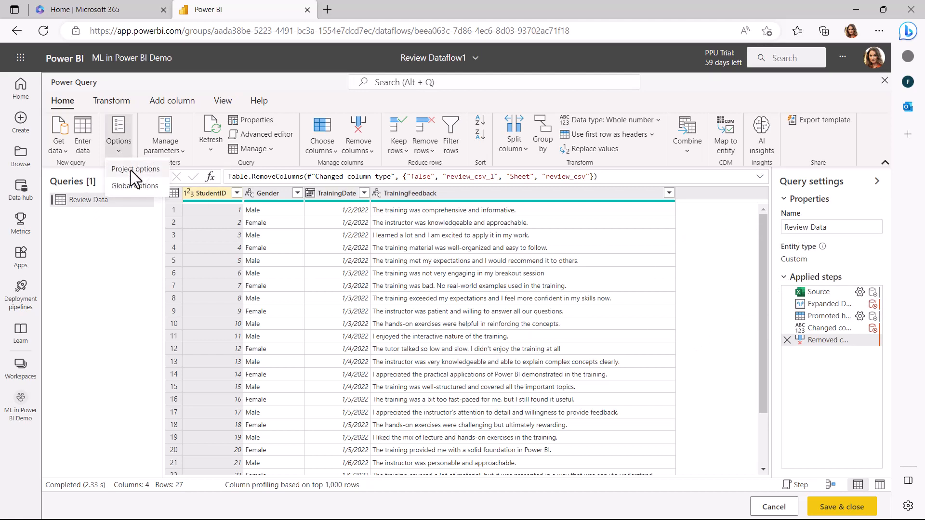
{"action": "left_click", "coordinate": [131, 169]}
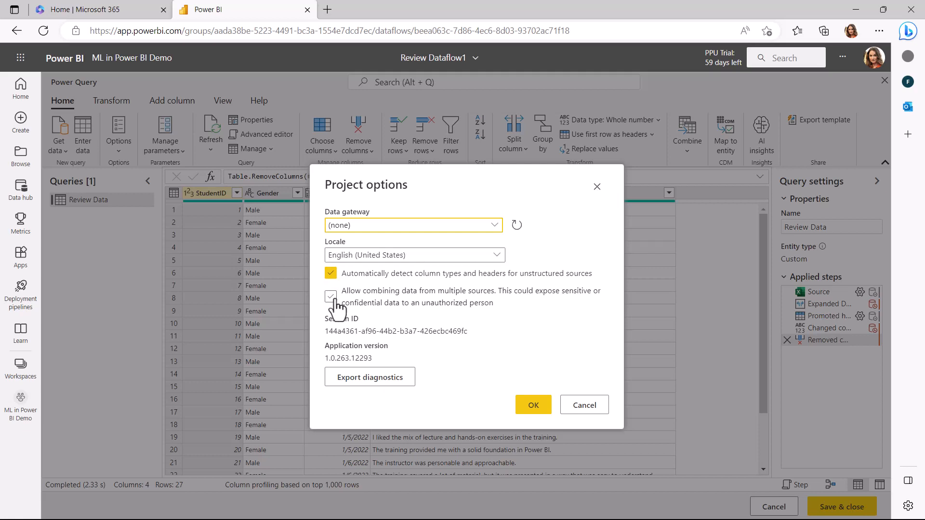
{"action": "left_click", "coordinate": [339, 301]}
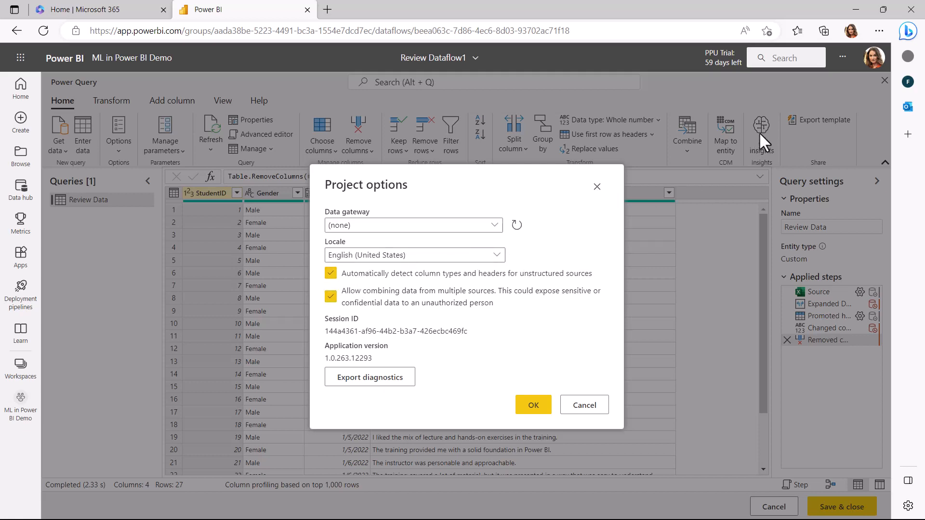
{"action": "left_click", "coordinate": [330, 296]}
{"action": "left_click", "coordinate": [591, 408]}
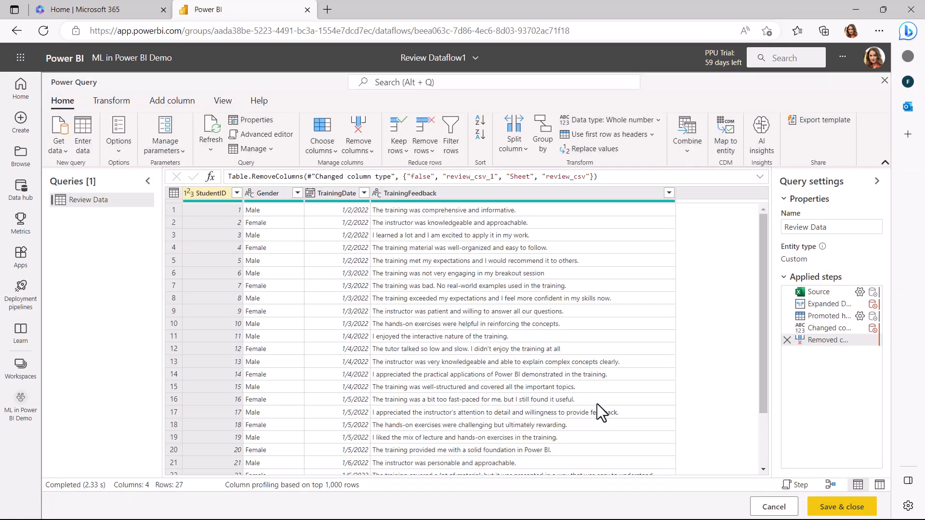
- Start AI insights, sign in and connect to AzureMLFunctions and AIFunctions with the organizational account, and close the dialogs
{"action": "left_click", "coordinate": [761, 135]}
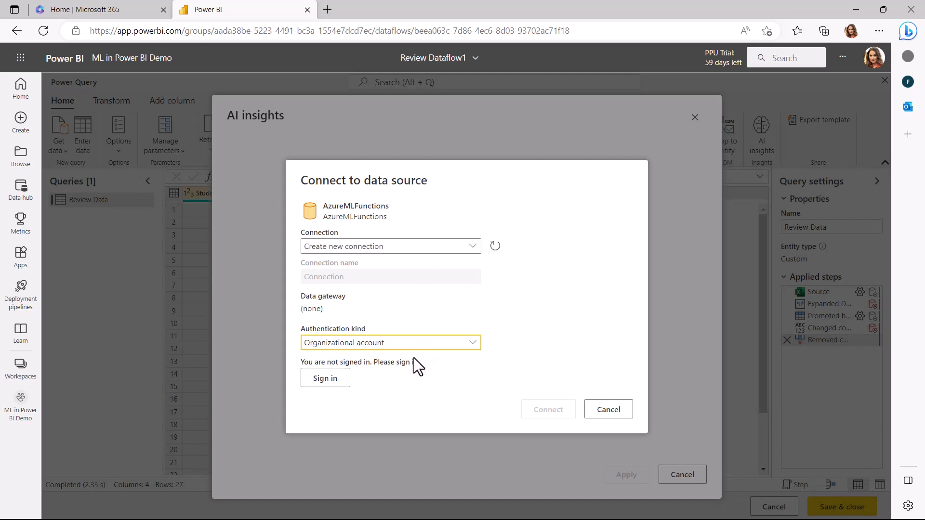
{"action": "left_click", "coordinate": [334, 380]}
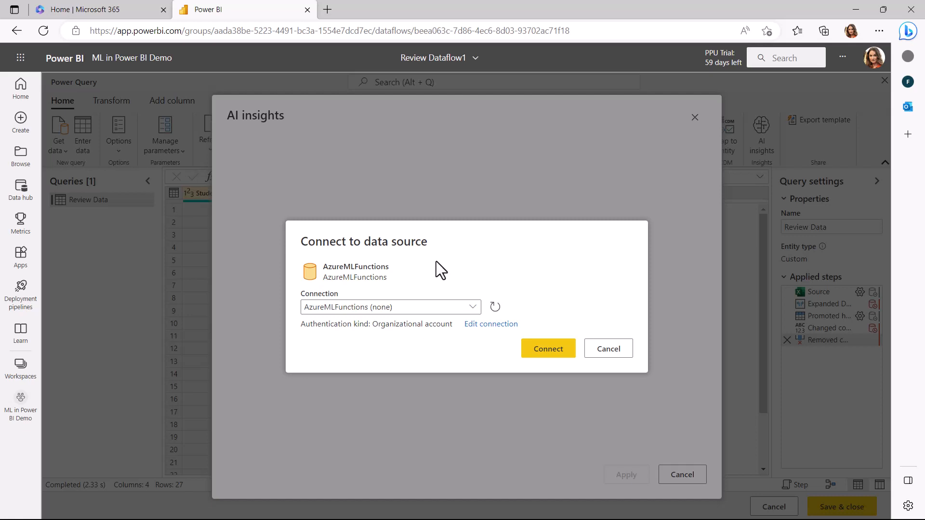
{"action": "left_click", "coordinate": [553, 350]}
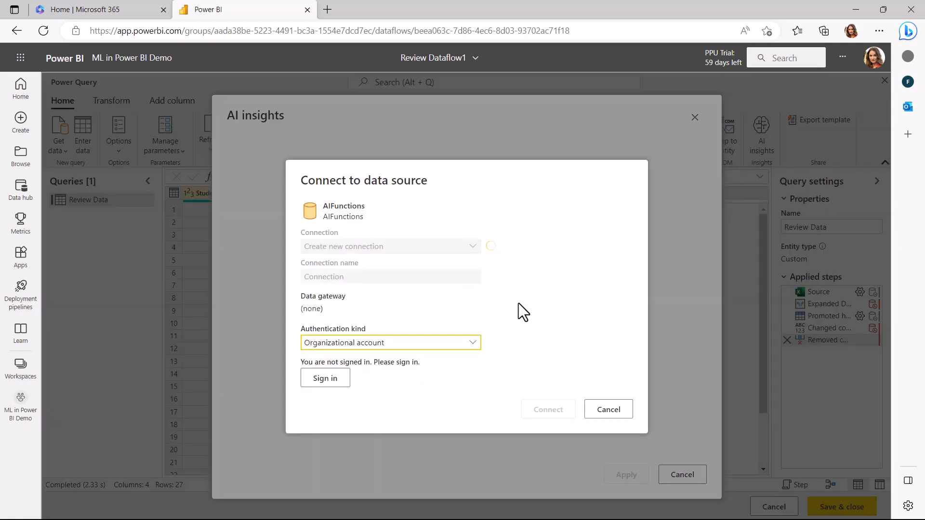
{"action": "left_click", "coordinate": [331, 380]}
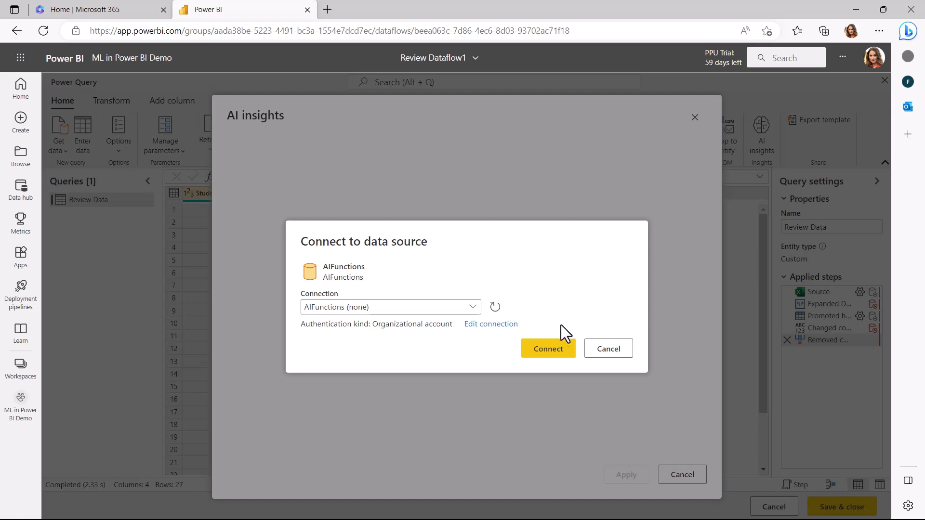
{"action": "left_click", "coordinate": [554, 349]}
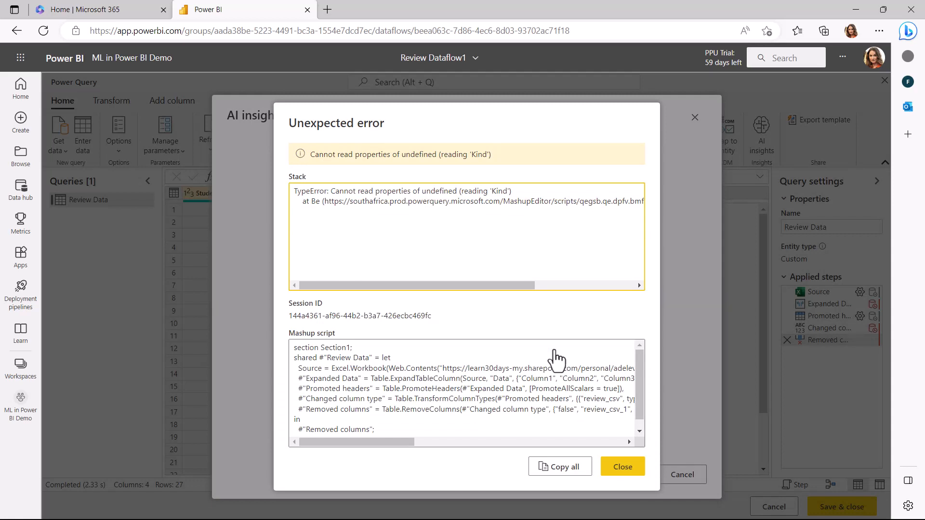
{"action": "scroll", "coordinate": [559, 358], "scroll_direction": "down", "scroll_amount": 1}
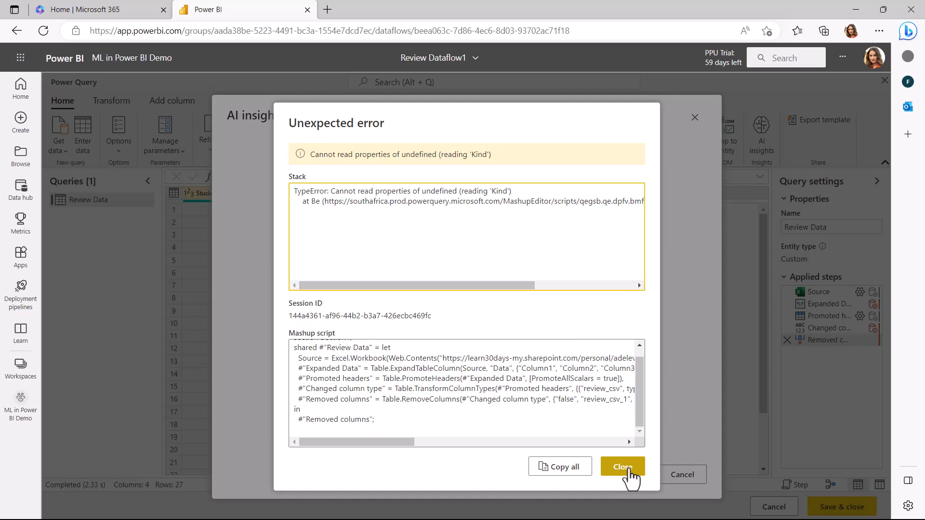
{"action": "left_click", "coordinate": [629, 473]}
{"action": "left_click", "coordinate": [680, 475]}
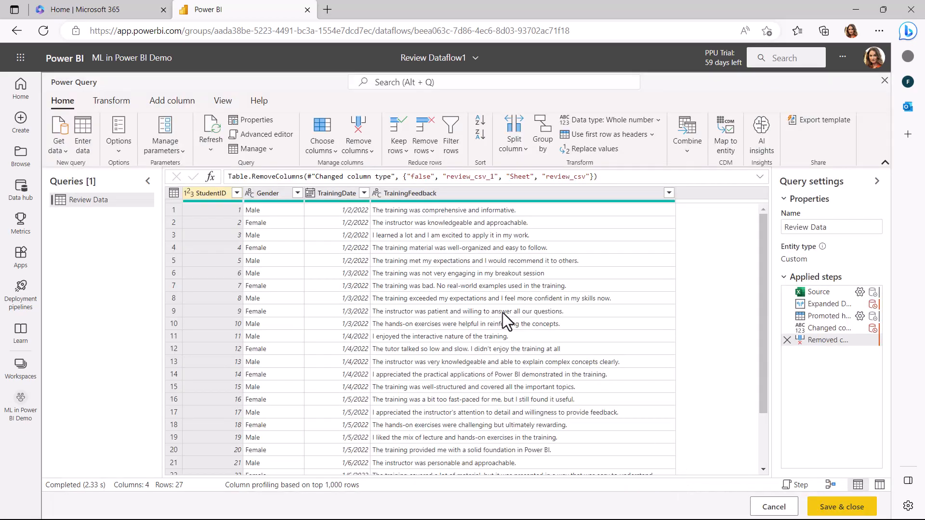
- Allow combining data from multiple sources in the project options
{"action": "left_click", "coordinate": [120, 148]}
{"action": "left_click", "coordinate": [129, 170]}
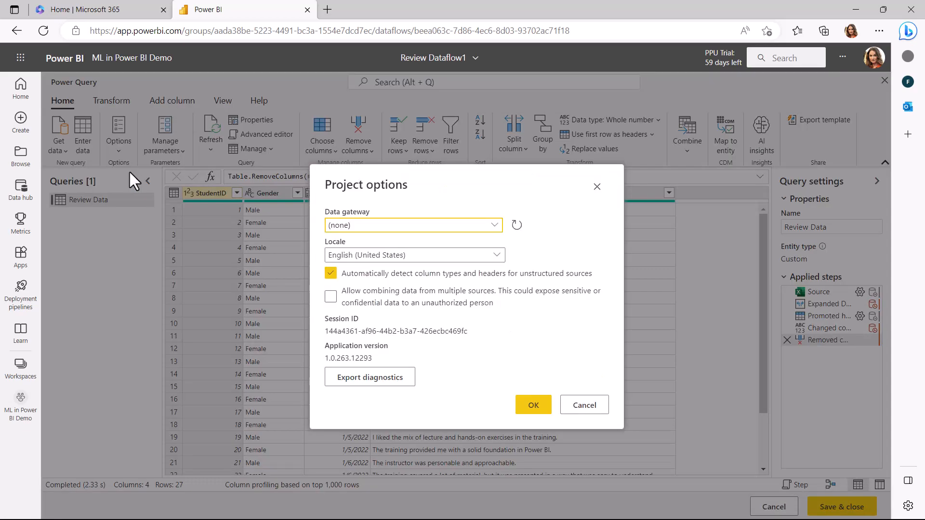
{"action": "left_click", "coordinate": [331, 296]}
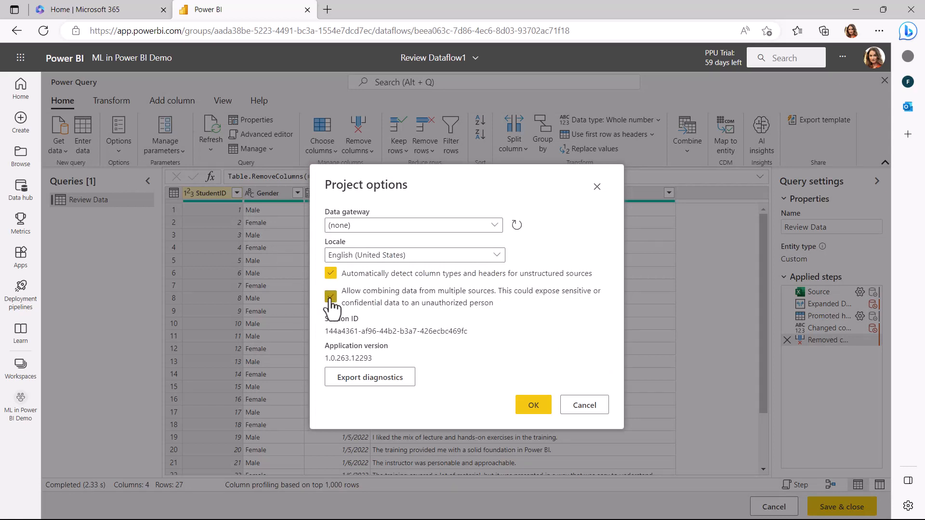
{"action": "left_click", "coordinate": [533, 406]}
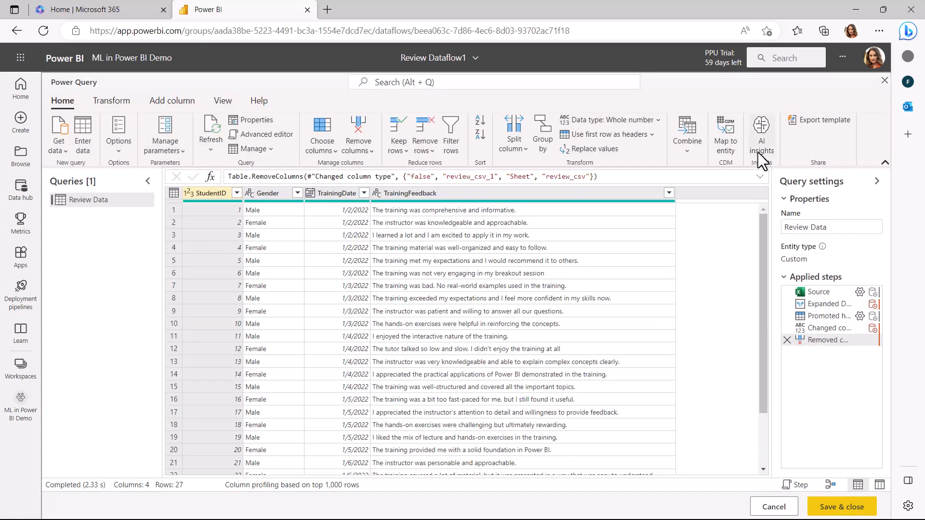
- Try to load AI insights again, dismiss it, and save and close the query
{"action": "left_click", "coordinate": [761, 141]}
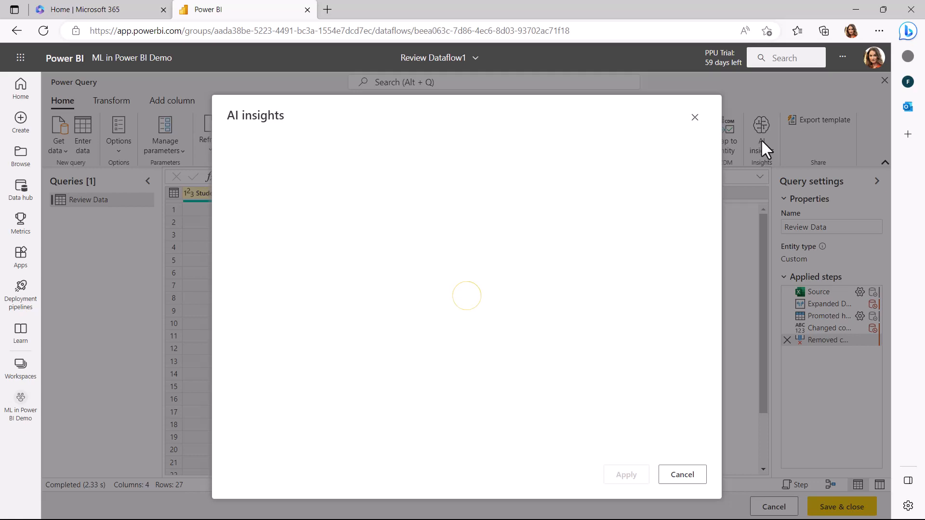
{"action": "left_click", "coordinate": [694, 117]}
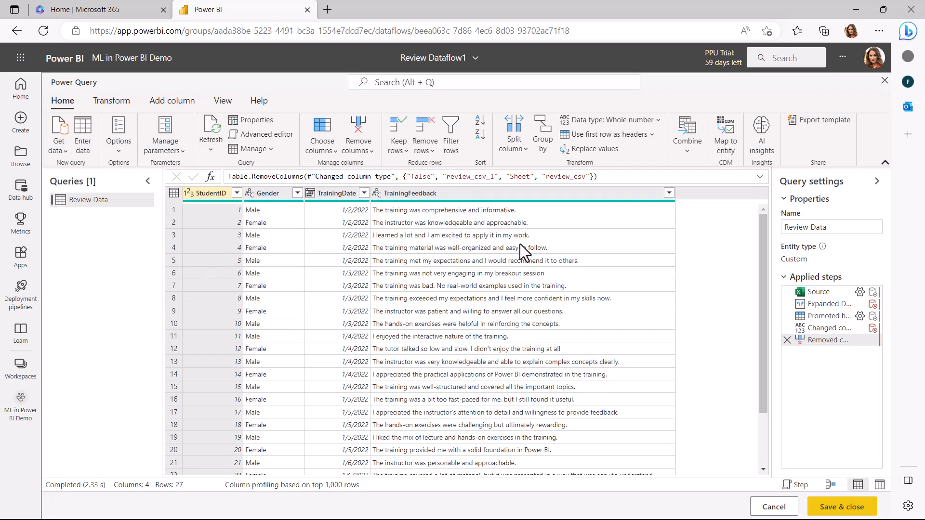
{"action": "left_click", "coordinate": [848, 510]}
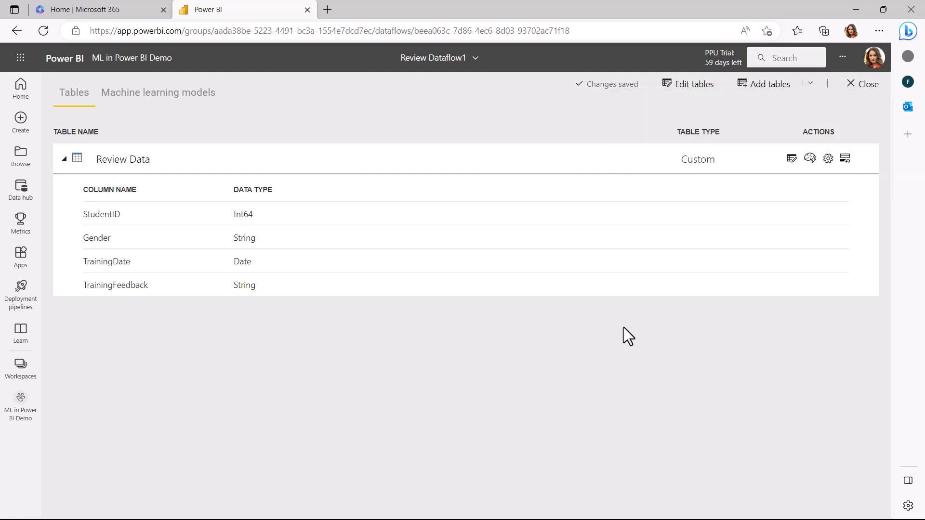
- Reopen the Review Data table for editing and check that its project options allow combining multiple sources
{"action": "left_click", "coordinate": [792, 159]}
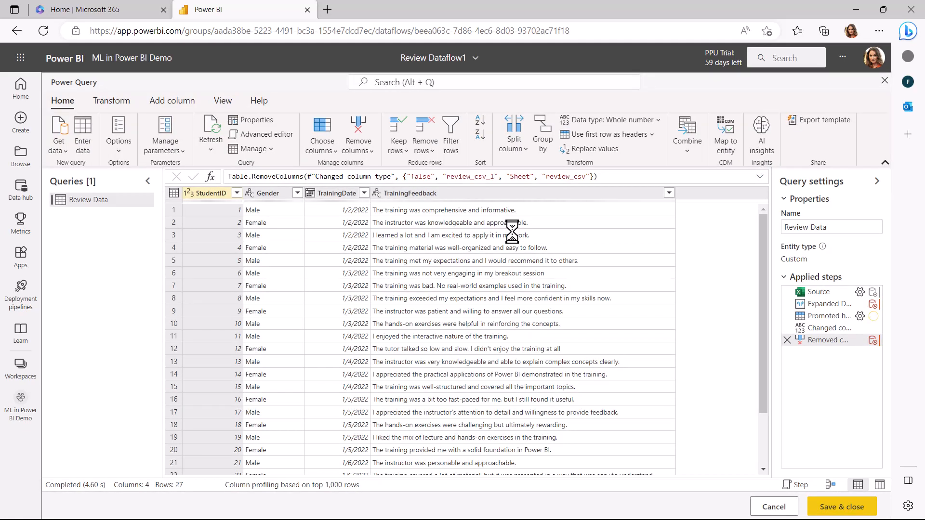
{"action": "left_click", "coordinate": [119, 155]}
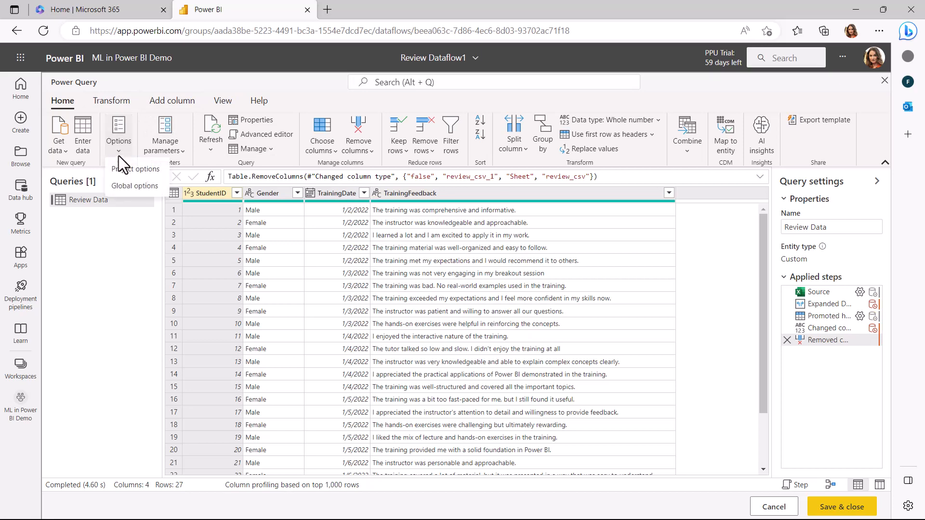
{"action": "left_click", "coordinate": [132, 171]}
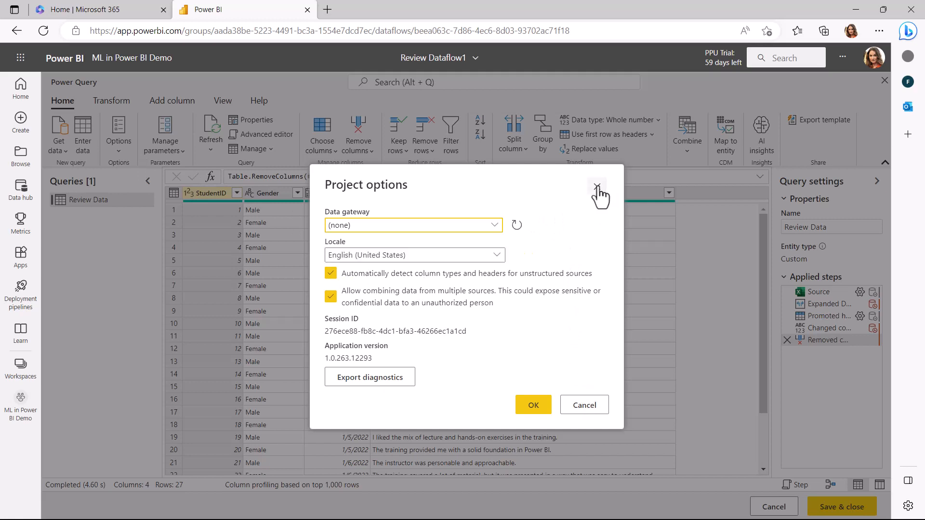
{"action": "left_click", "coordinate": [584, 405]}
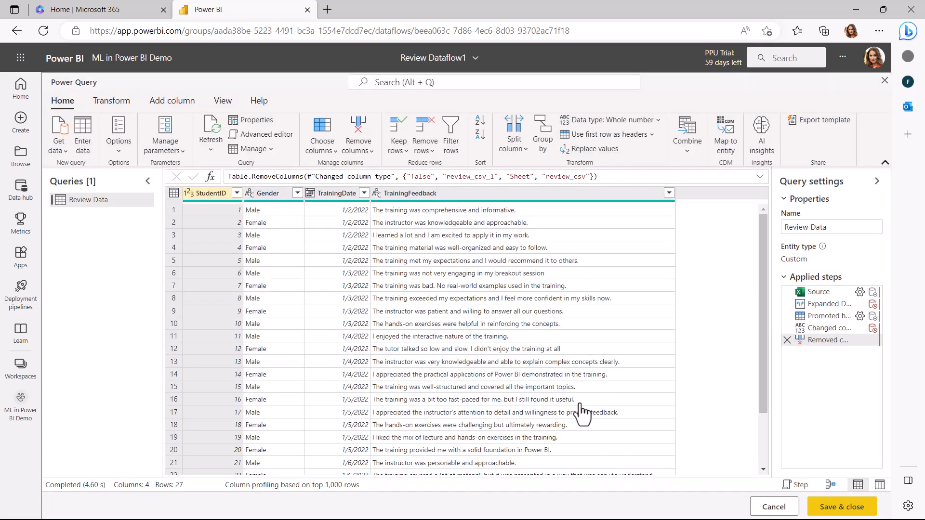
- Apply the CognitiveServices.DetectLanguage AI insights function to the TrainingFeedback column and view the added language columns
{"action": "left_click", "coordinate": [760, 131]}
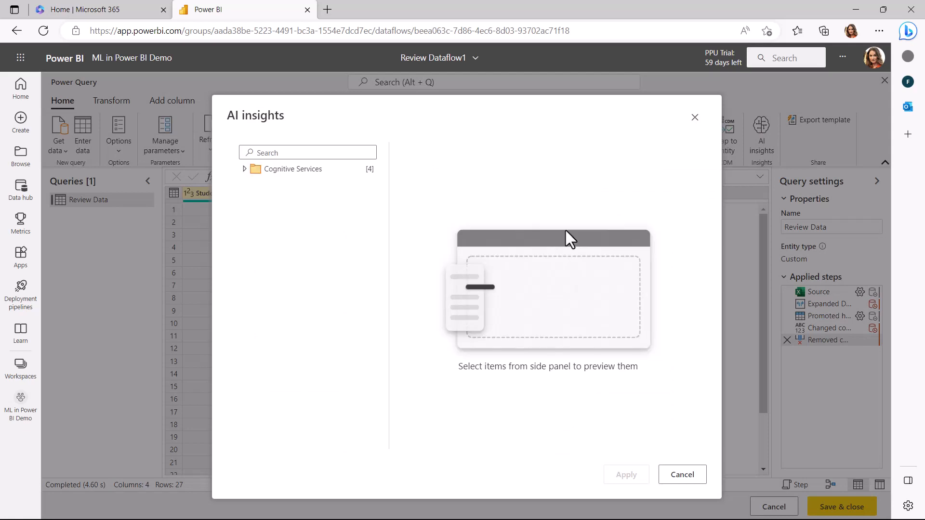
{"action": "left_click", "coordinate": [246, 169]}
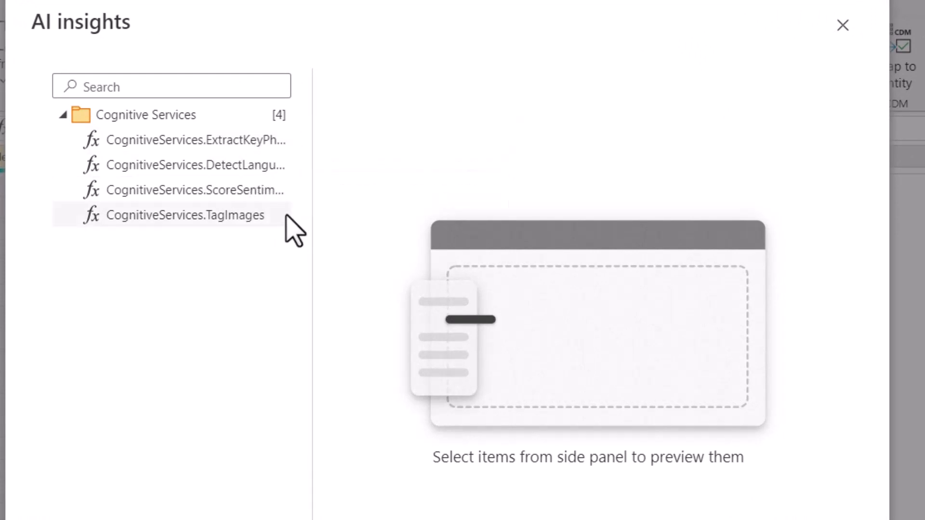
{"action": "left_click", "coordinate": [242, 173]}
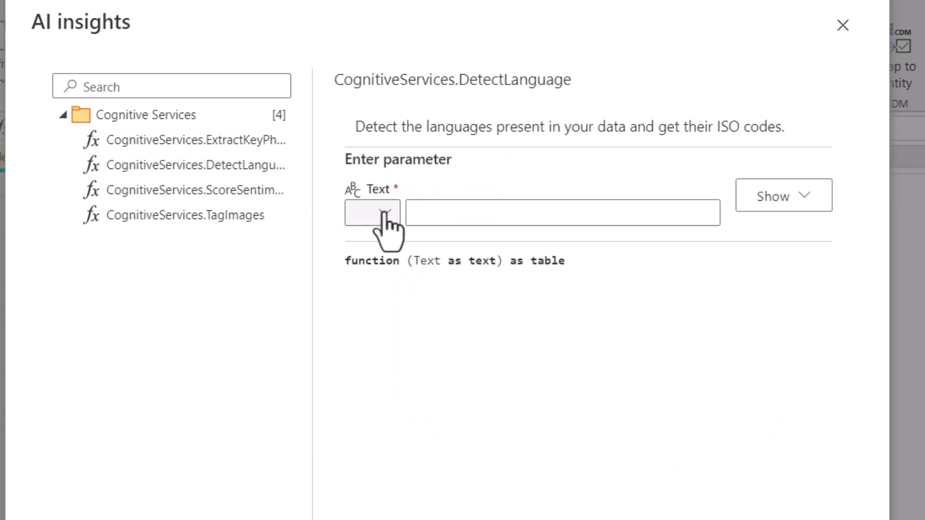
{"action": "left_click", "coordinate": [386, 213]}
{"action": "left_click", "coordinate": [426, 285]}
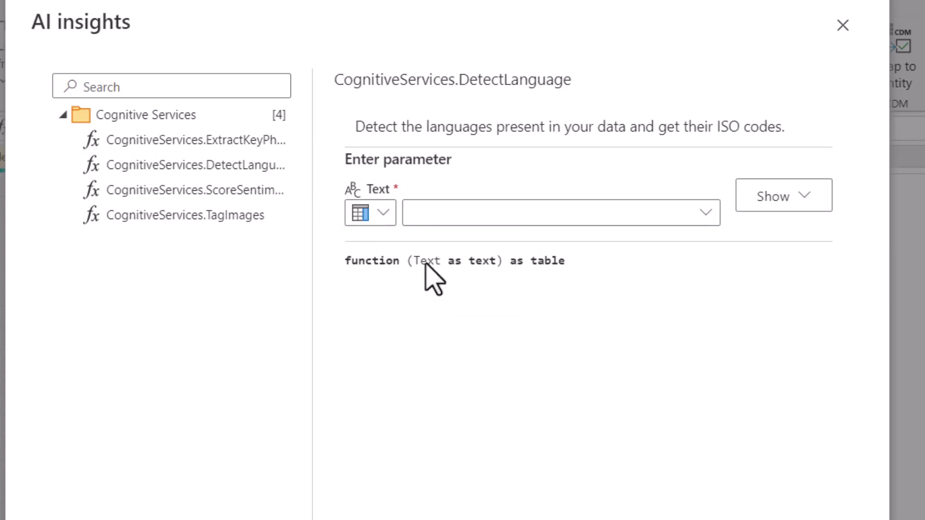
{"action": "left_click", "coordinate": [525, 213]}
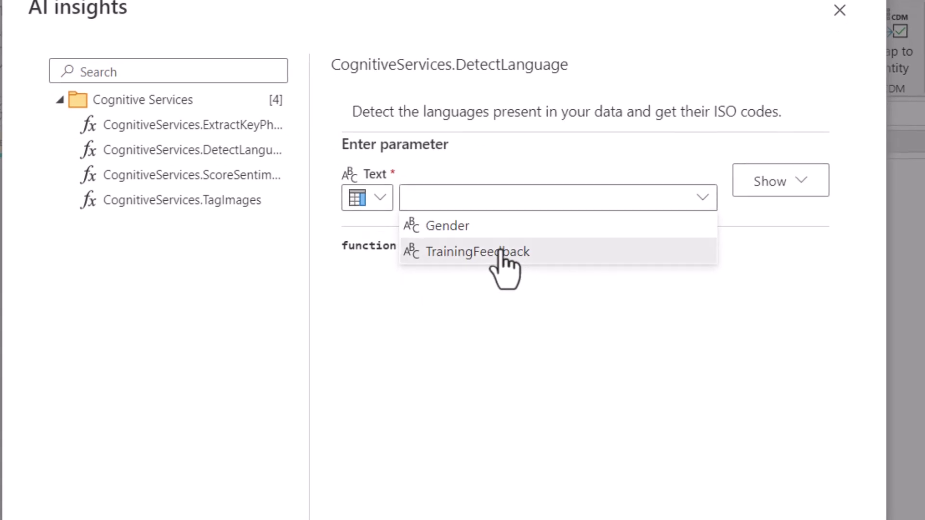
{"action": "left_click", "coordinate": [515, 267]}
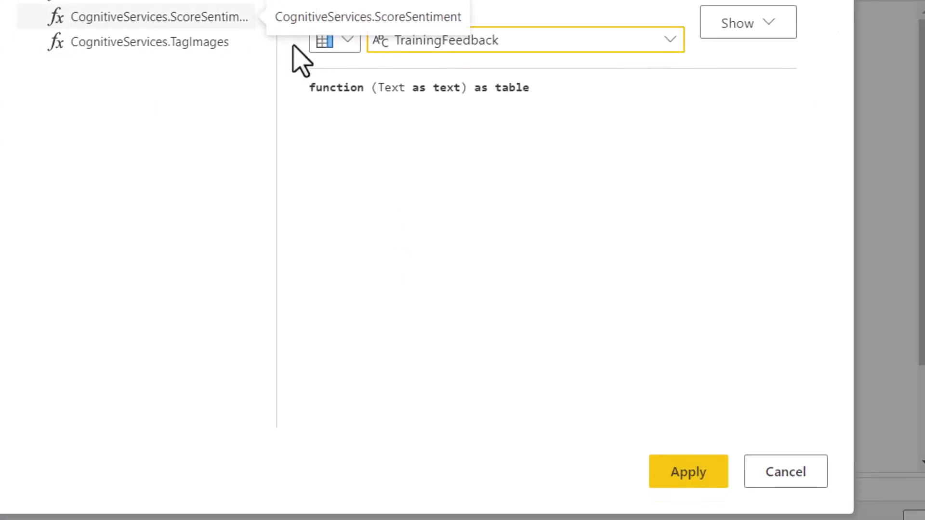
{"action": "left_click", "coordinate": [691, 470]}
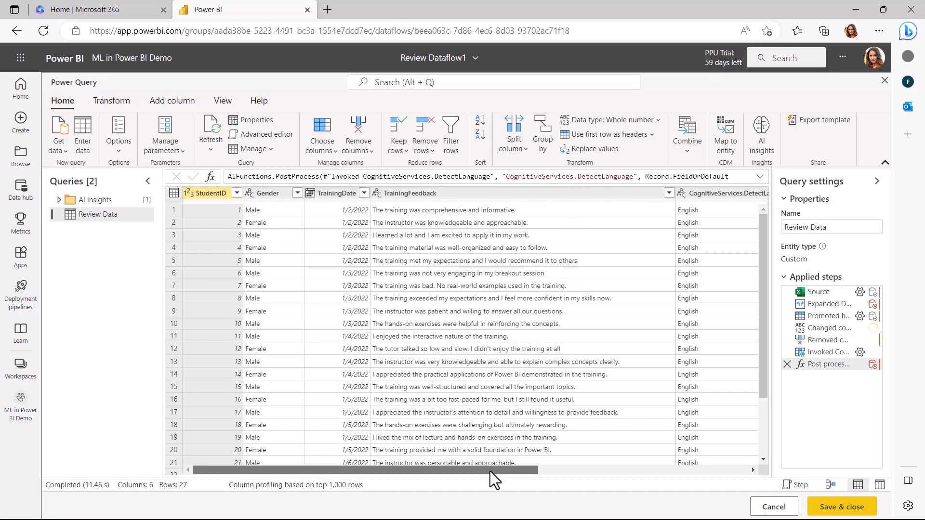
{"action": "left_click_drag", "start_coordinate": [490, 472], "coordinate": [716, 473]}
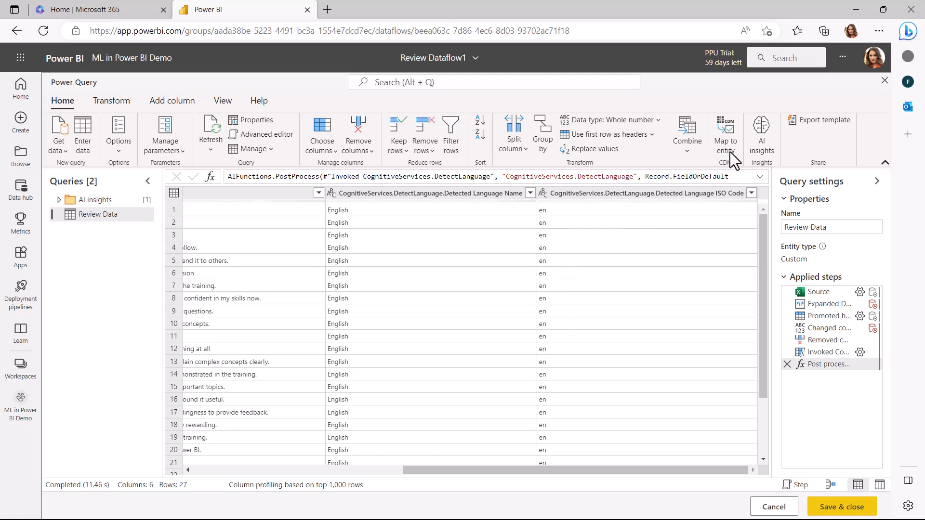
- Start AI insights again and choose the CognitiveServices.ScoreSentiment function from Cognitive Services
{"action": "left_click", "coordinate": [760, 125]}
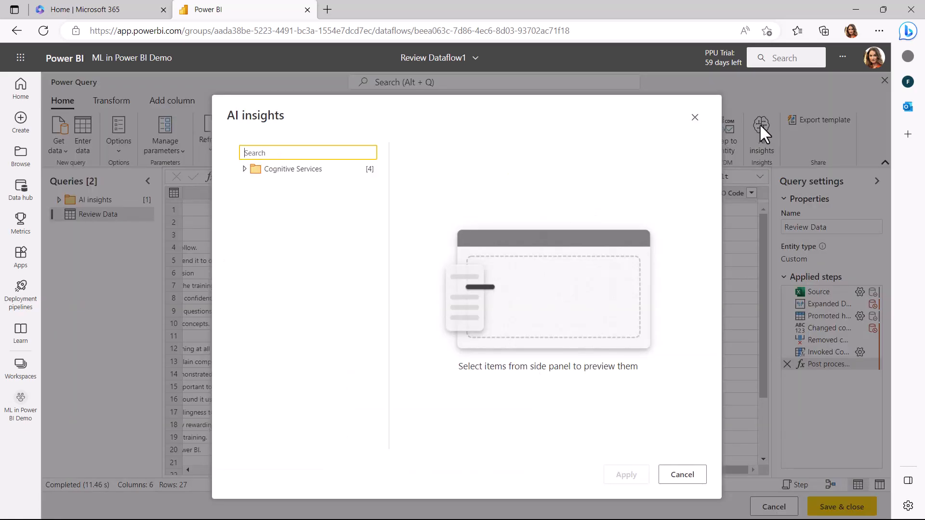
{"action": "left_click", "coordinate": [244, 169]}
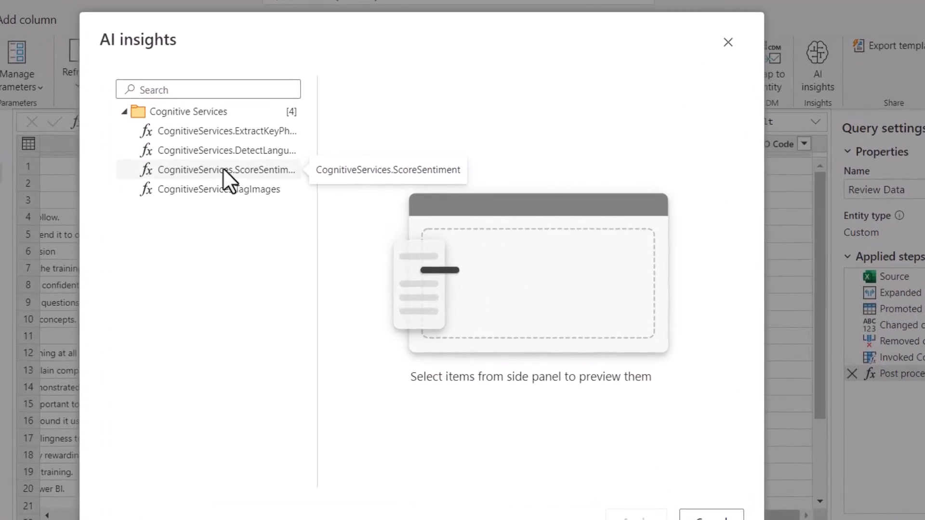
{"action": "left_click", "coordinate": [232, 172]}
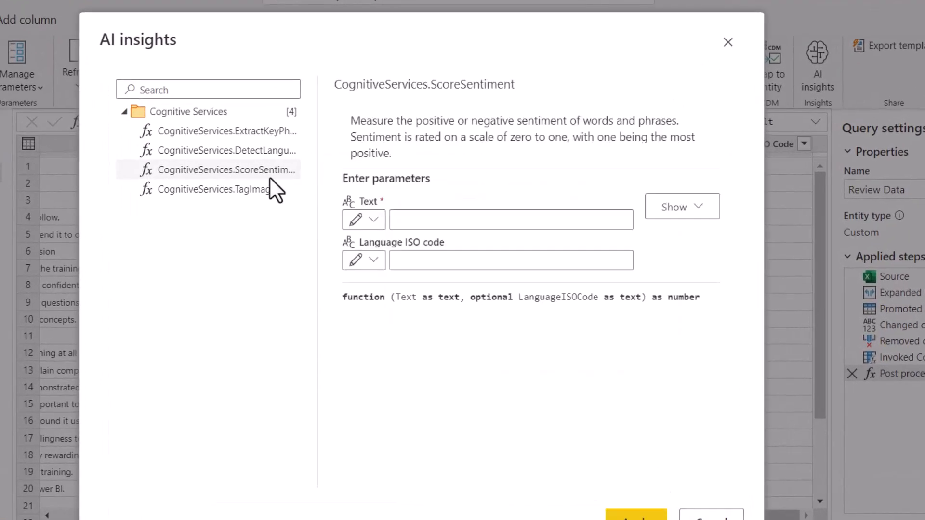
- Apply the ScoreSentiment function using the TrainingFeedback column as text and the detected language ISO code column as the language code
{"action": "left_click", "coordinate": [371, 220]}
{"action": "left_click", "coordinate": [386, 274]}
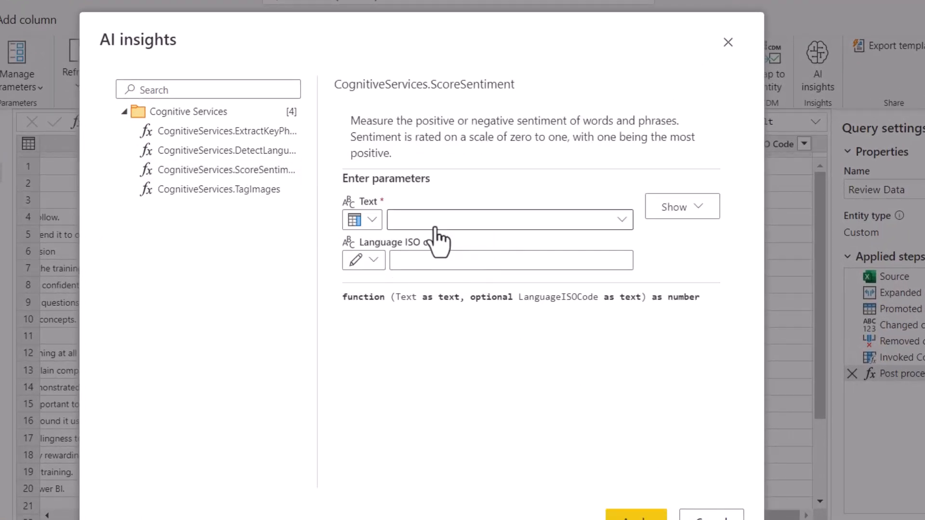
{"action": "left_click", "coordinate": [479, 222]}
{"action": "left_click", "coordinate": [417, 261]}
{"action": "left_click", "coordinate": [383, 265]}
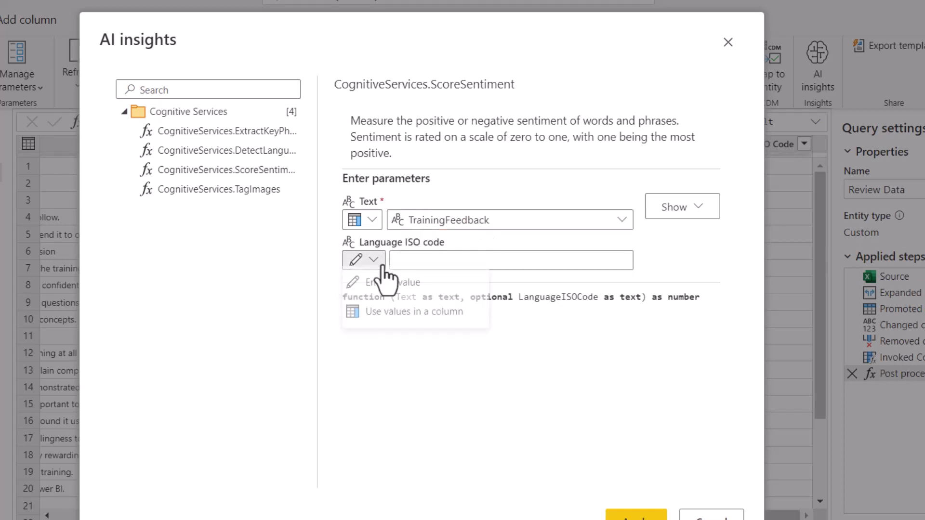
{"action": "left_click", "coordinate": [398, 326]}
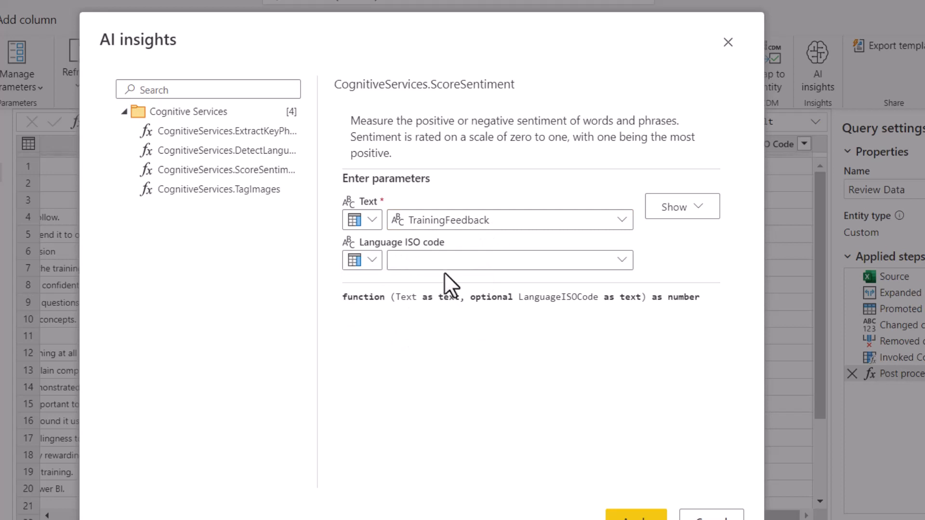
{"action": "left_click", "coordinate": [451, 265]}
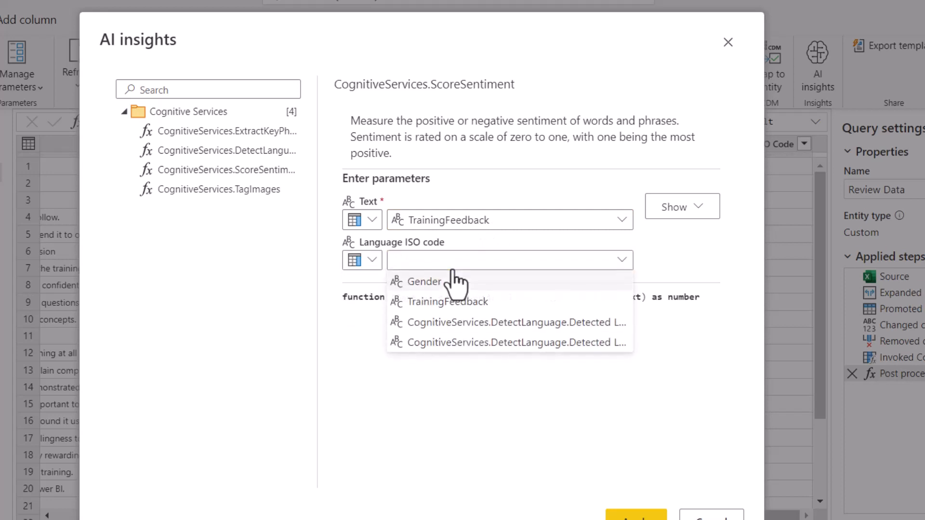
{"action": "left_click", "coordinate": [486, 343]}
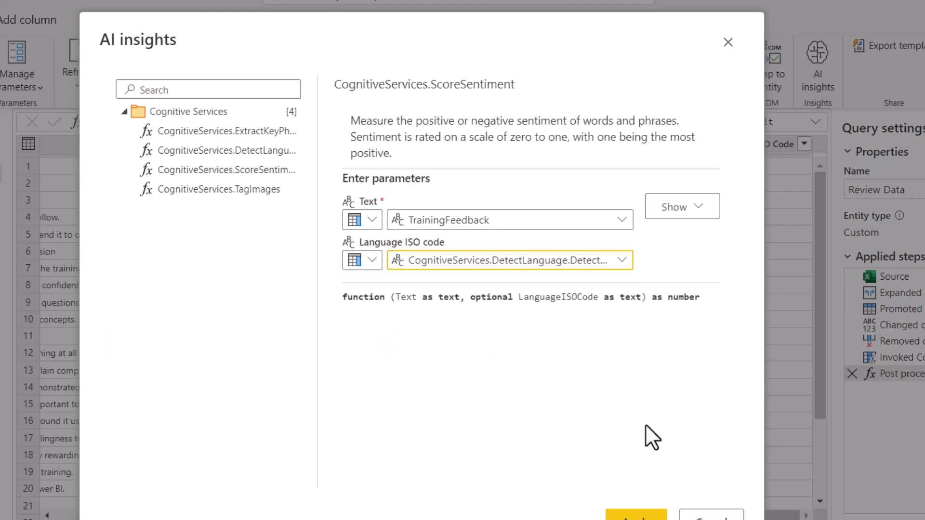
{"action": "left_click", "coordinate": [637, 514]}
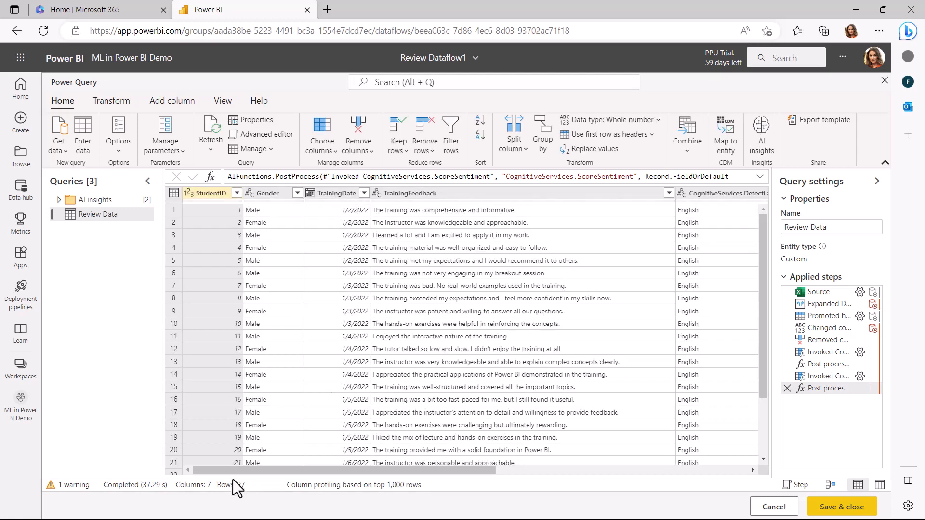
- Narrow the detected language name and ISO code columns, and compare individual feedback comments with their sentiment scores
{"action": "left_click_drag", "start_coordinate": [236, 470], "coordinate": [620, 470]}
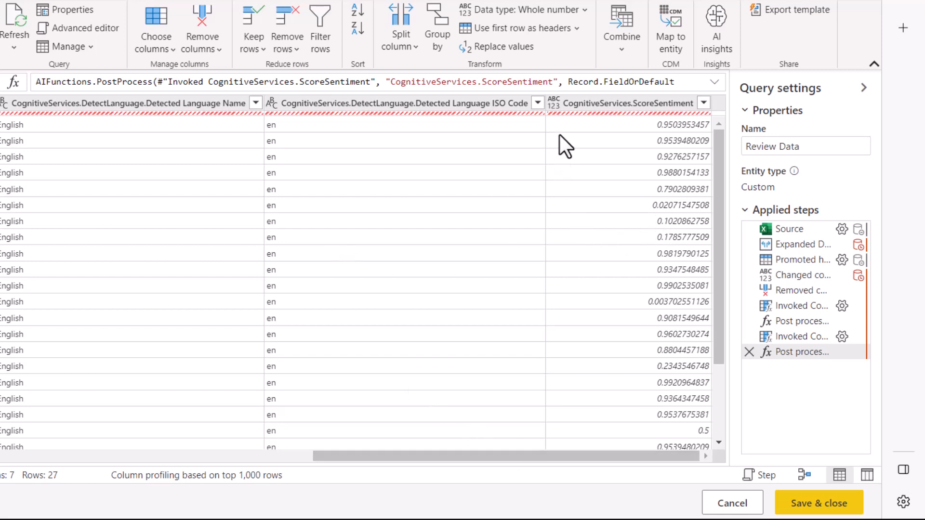
{"action": "mouse_move", "coordinate": [547, 105]}
{"action": "left_click_drag", "start_coordinate": [547, 106], "coordinate": [484, 105]}
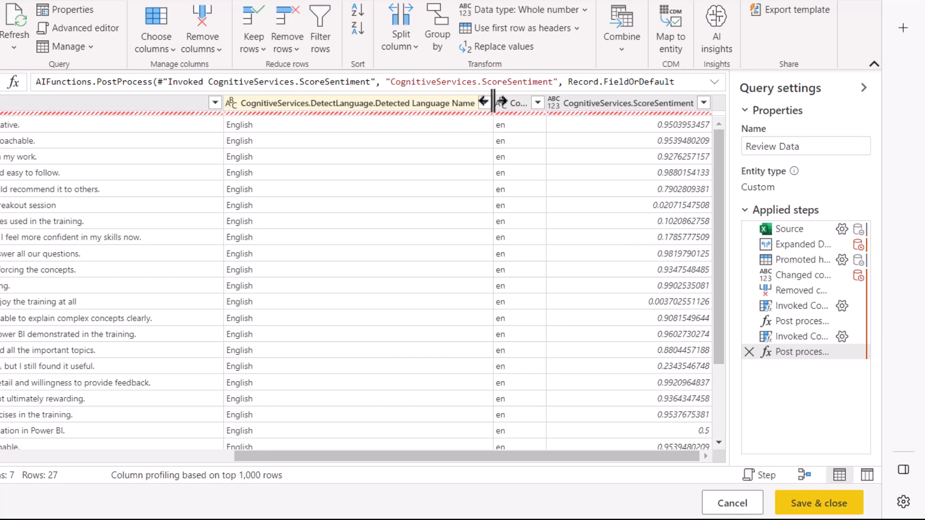
{"action": "left_click_drag", "start_coordinate": [492, 102], "coordinate": [448, 106]}
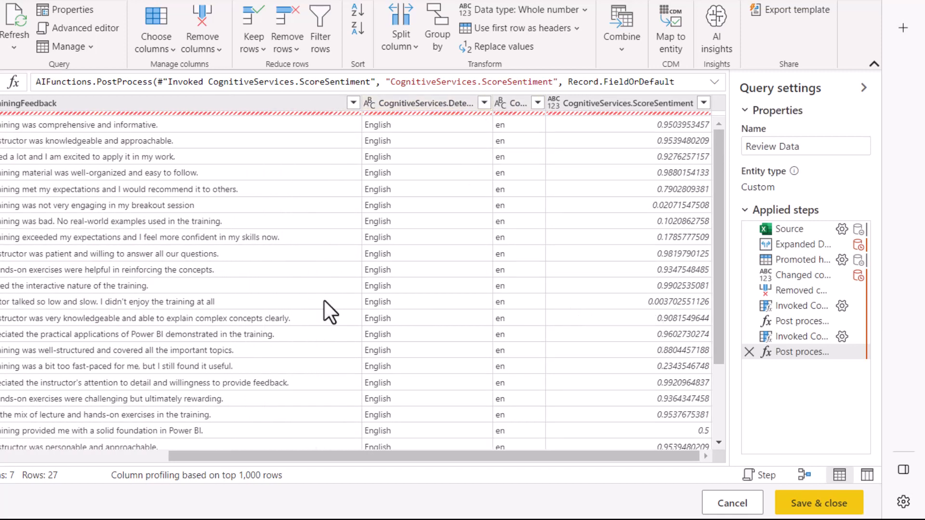
{"action": "left_click", "coordinate": [50, 306]}
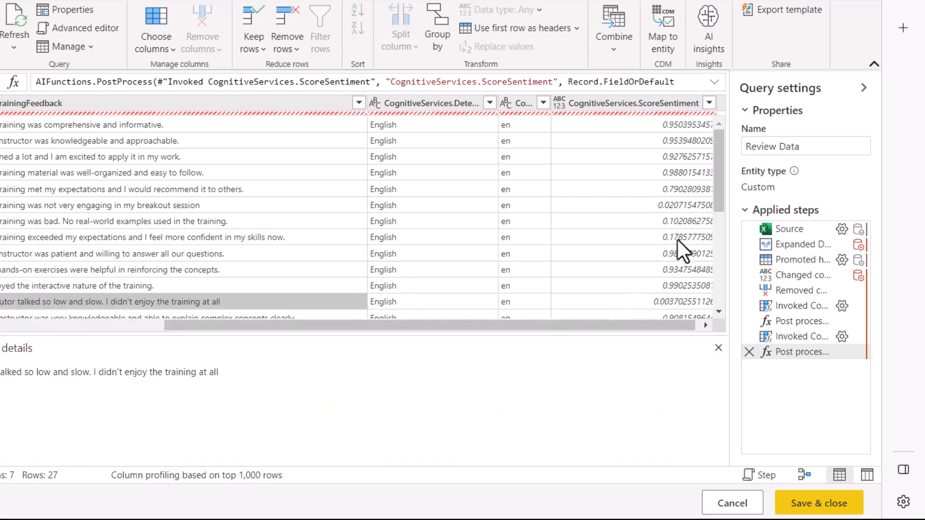
{"action": "left_click", "coordinate": [680, 224]}
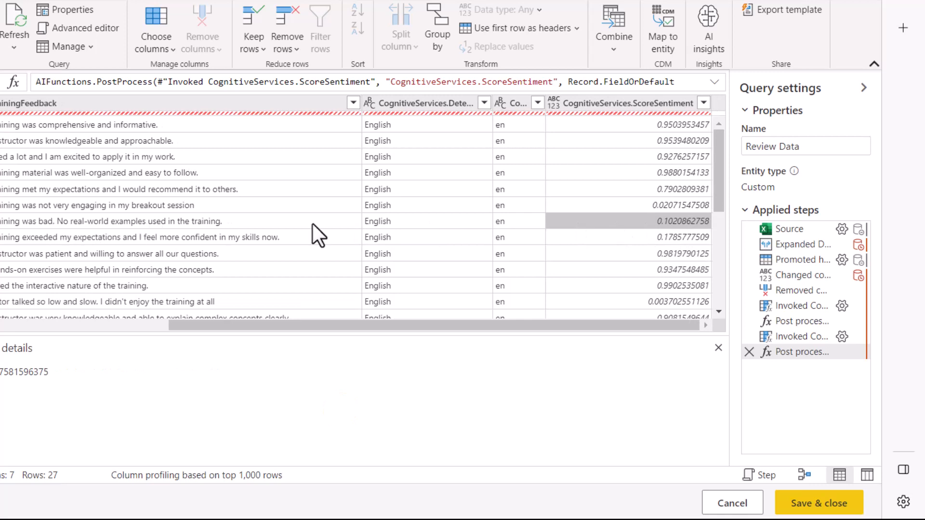
{"action": "left_click", "coordinate": [678, 237]}
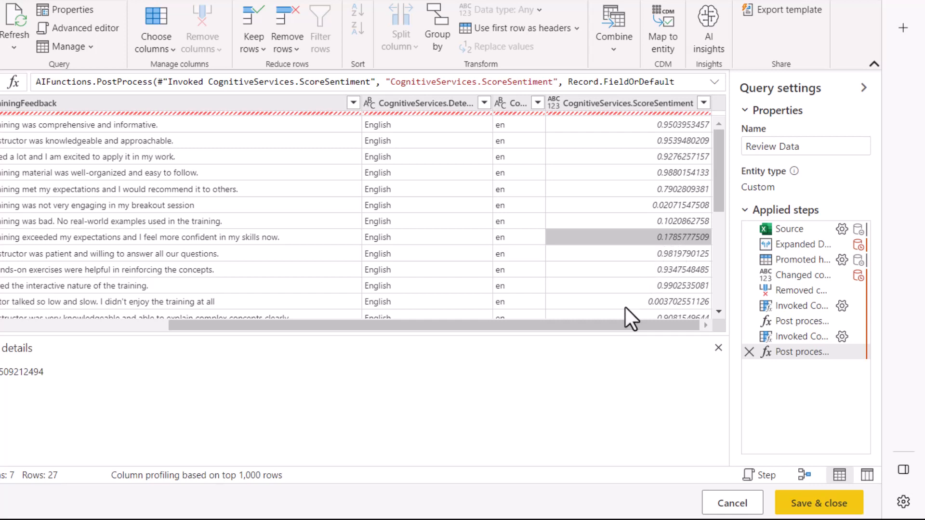
- Set up the CognitiveServices.ExtractKeyPhrases AI insights function with the TrainingFeedback column as its text
{"action": "left_click", "coordinate": [707, 17]}
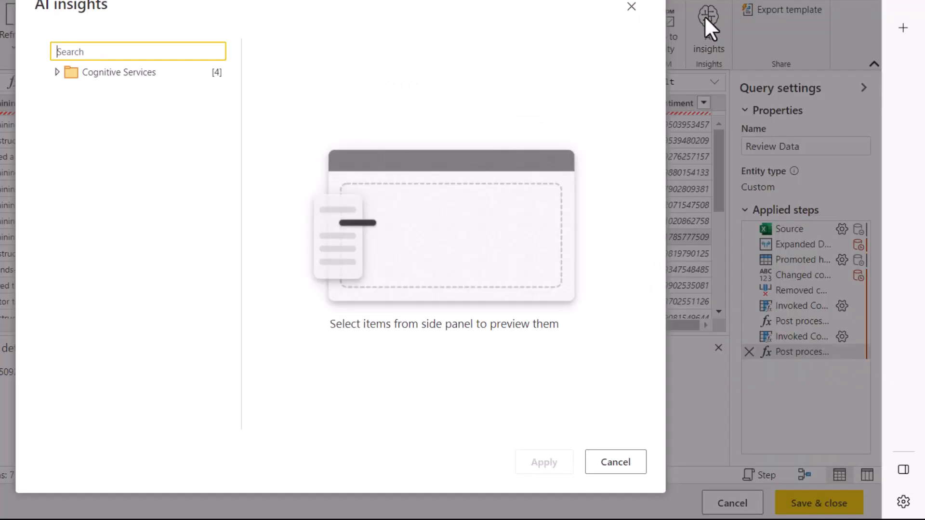
{"action": "left_click", "coordinate": [57, 72]}
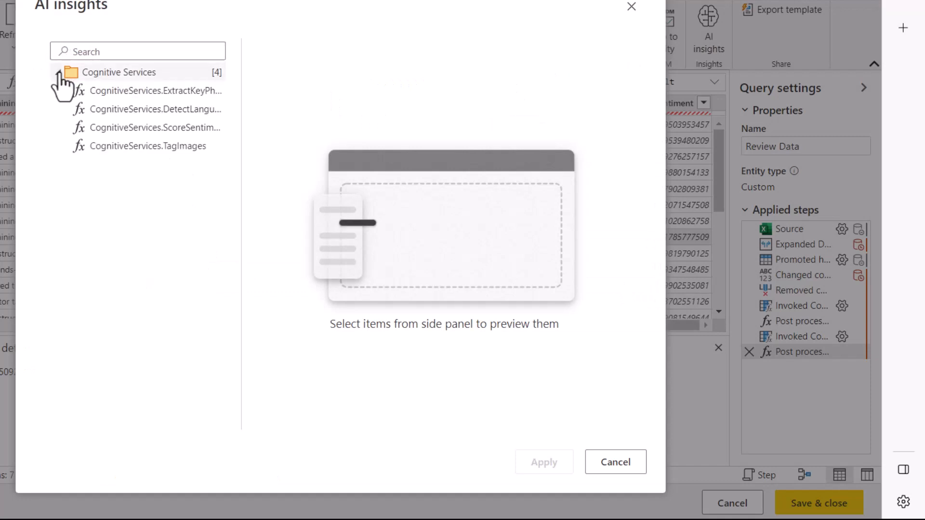
{"action": "left_click", "coordinate": [195, 92]}
{"action": "left_click", "coordinate": [293, 144]}
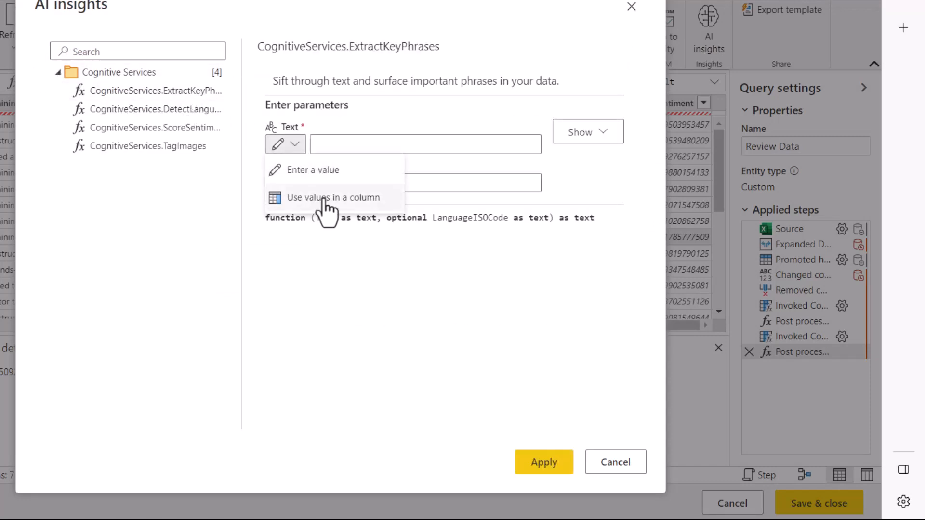
{"action": "left_click", "coordinate": [325, 198]}
{"action": "left_click", "coordinate": [376, 147]}
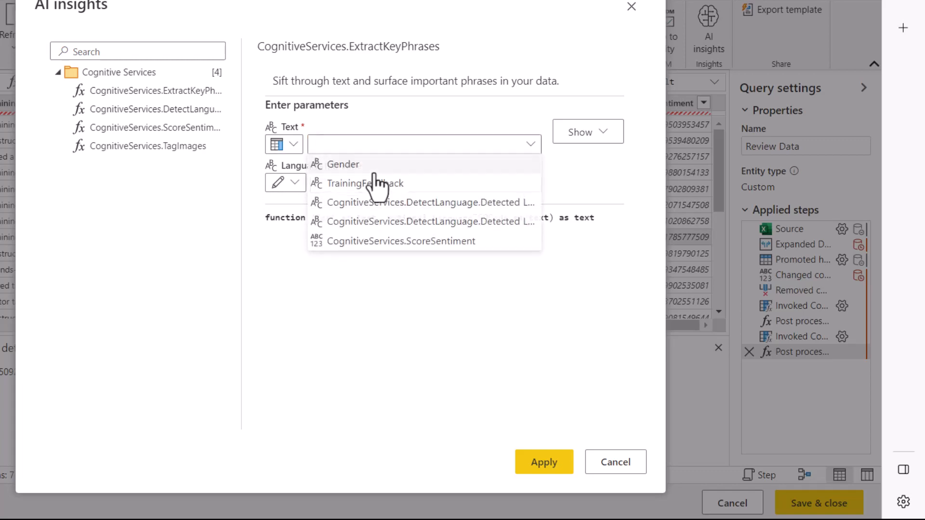
{"action": "left_click", "coordinate": [379, 183]}
- Use the detected language ISO code column as the key phrase function's language code and apply the function
{"action": "left_click", "coordinate": [295, 183]}
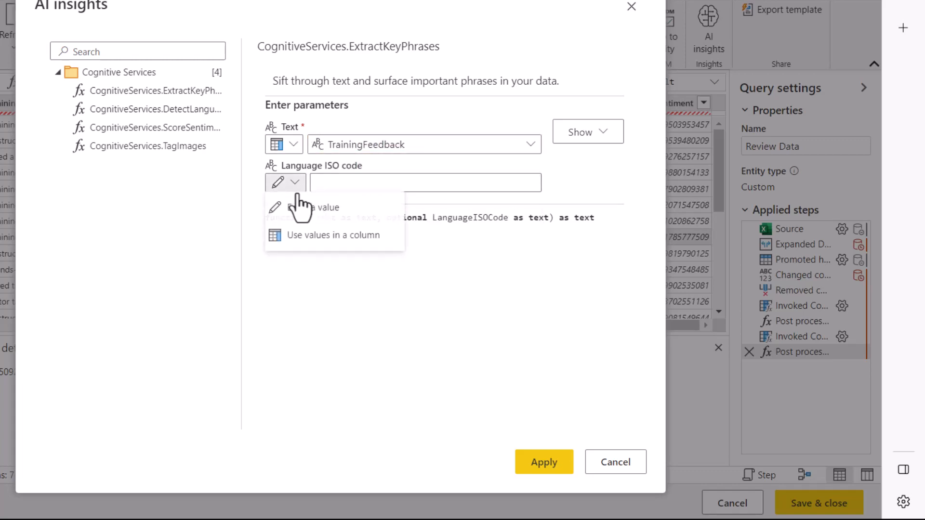
{"action": "left_click", "coordinate": [325, 237]}
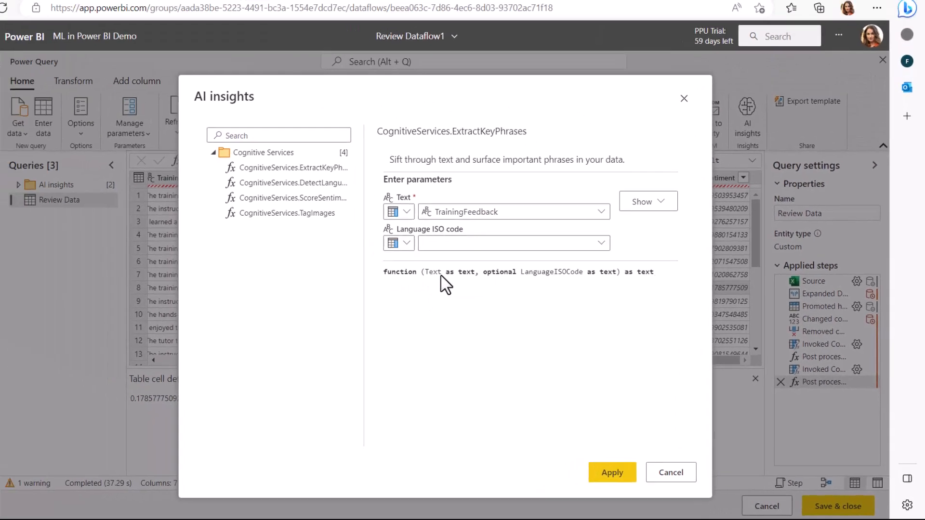
{"action": "left_click", "coordinate": [477, 243]}
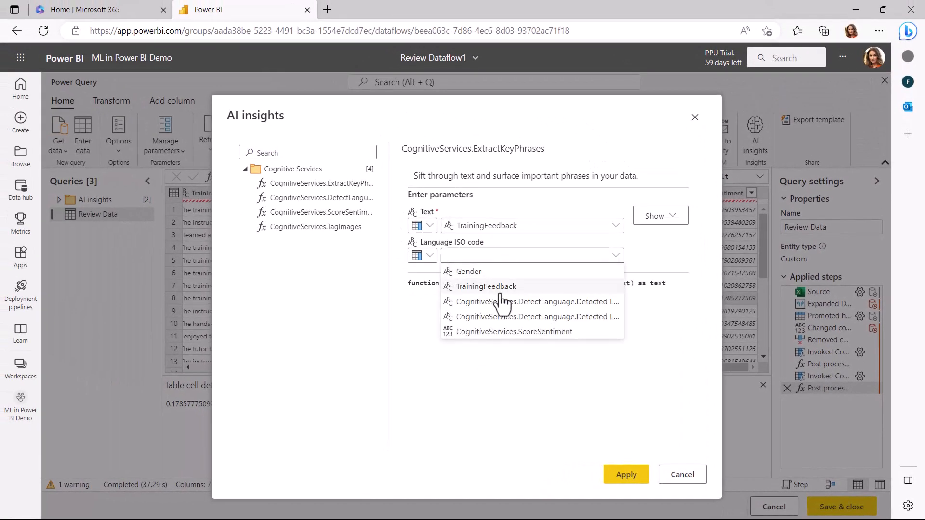
{"action": "left_click", "coordinate": [523, 317]}
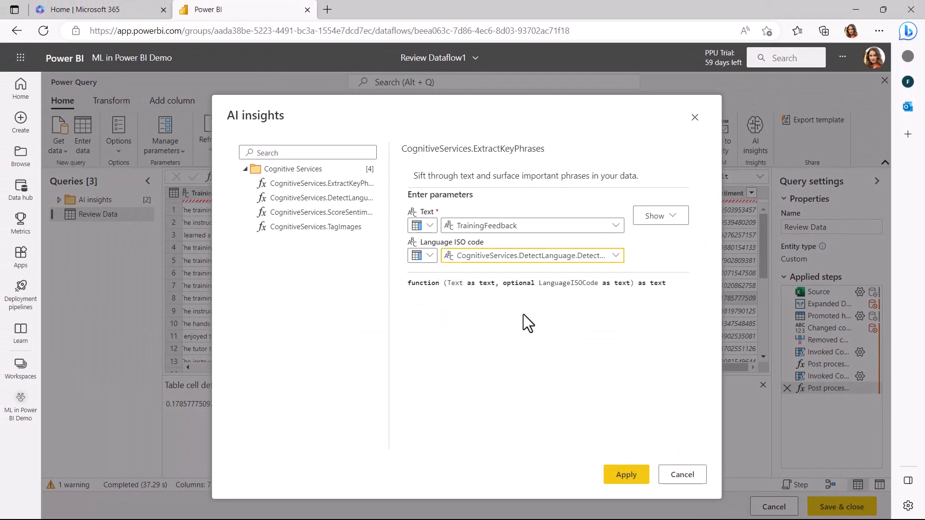
{"action": "left_click", "coordinate": [631, 476]}
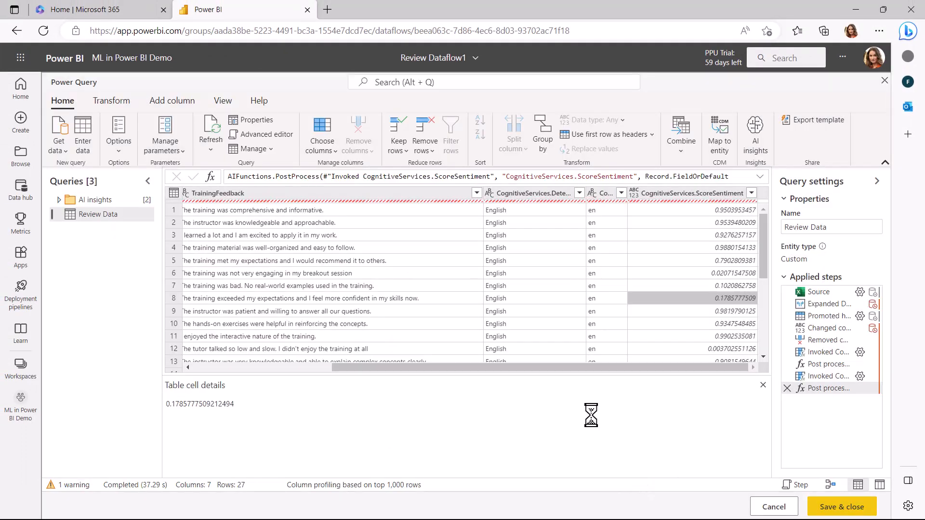
- Review the extracted key phrase columns across the rows of the Review Data query
{"action": "left_click_drag", "start_coordinate": [224, 473], "coordinate": [595, 479]}
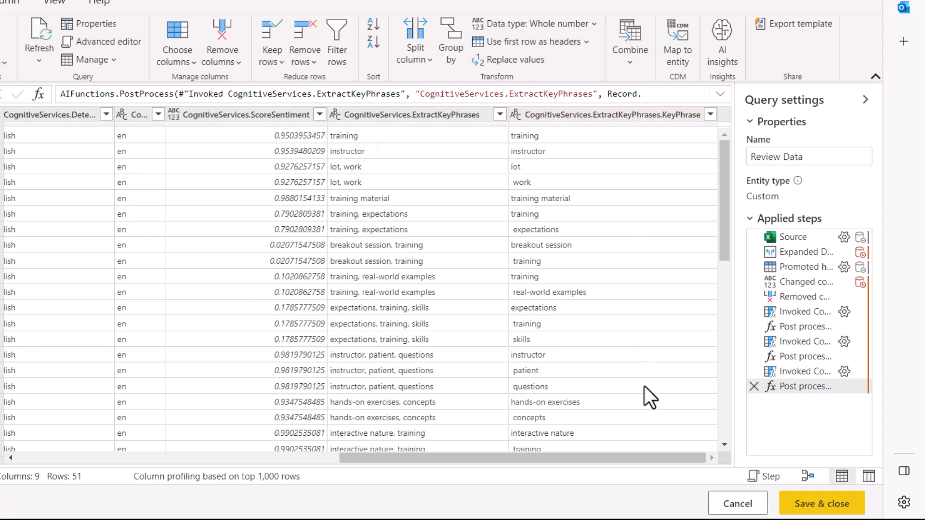
{"action": "scroll", "coordinate": [629, 300], "scroll_direction": "down", "scroll_amount": 2}
{"action": "scroll", "coordinate": [630, 299], "scroll_direction": "down", "scroll_amount": 7}
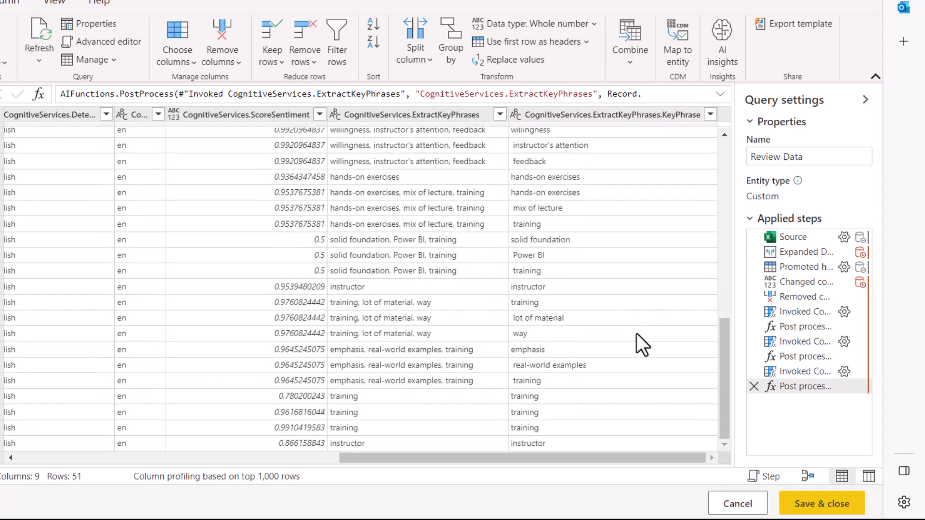
{"action": "scroll", "coordinate": [640, 385], "scroll_direction": "up", "scroll_amount": 9}
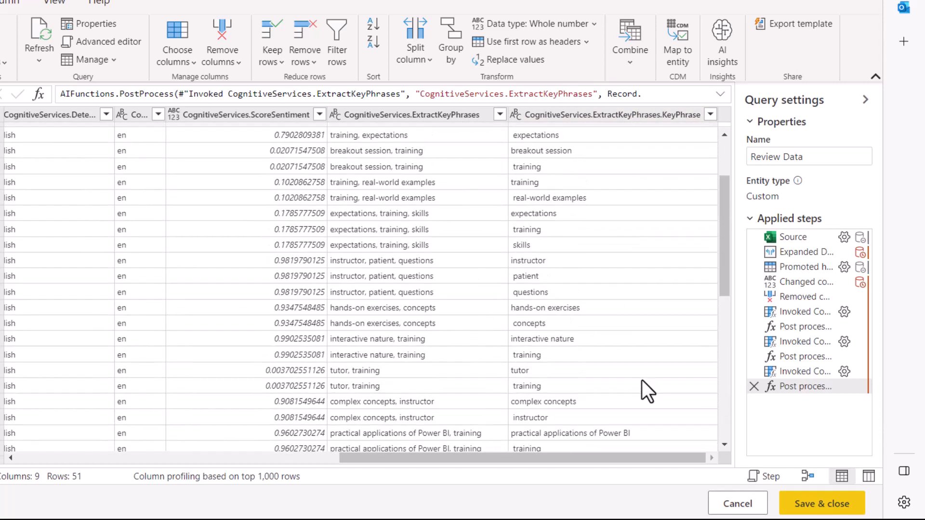
- Try to save and close the Review Data query, look through the error's mashup script and dismiss the error
{"action": "left_click", "coordinate": [834, 505]}
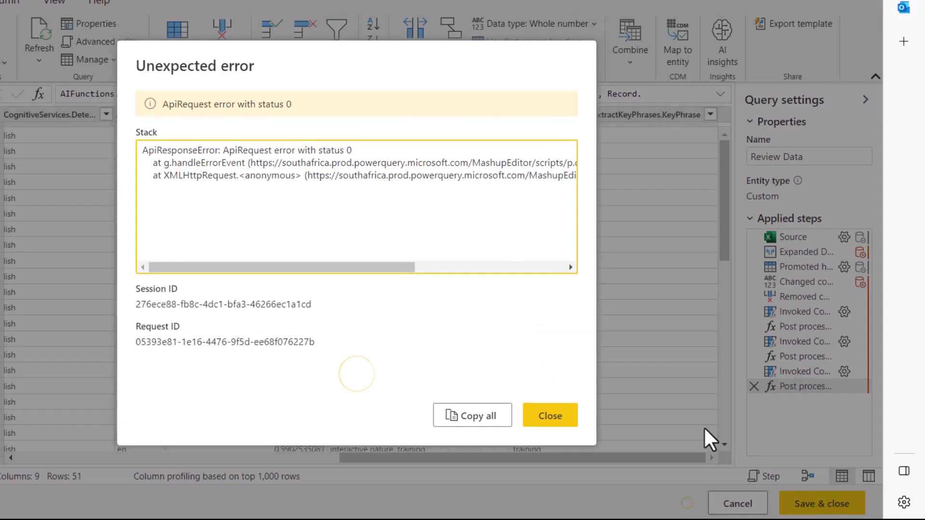
{"action": "scroll", "coordinate": [352, 366], "scroll_direction": "down", "scroll_amount": 2}
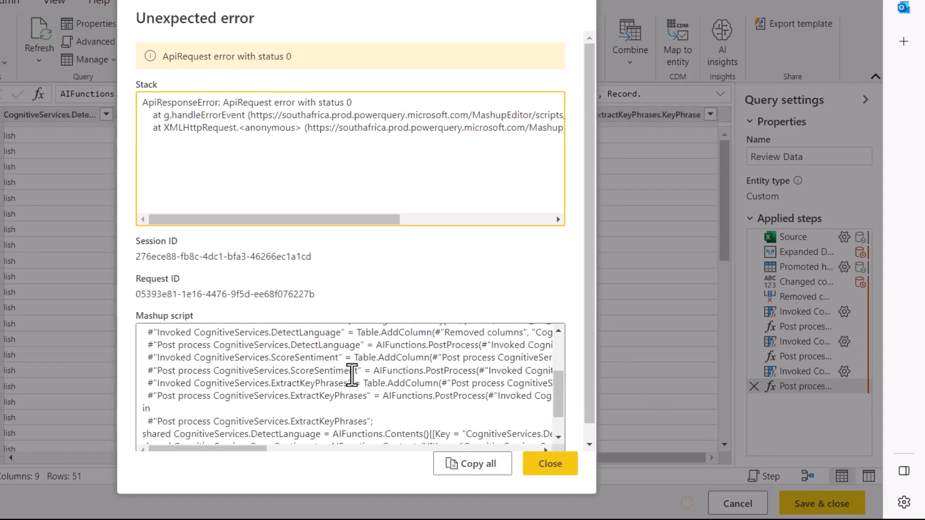
{"action": "scroll", "coordinate": [352, 376], "scroll_direction": "down", "scroll_amount": 1}
{"action": "scroll", "coordinate": [428, 342], "scroll_direction": "up", "scroll_amount": 2}
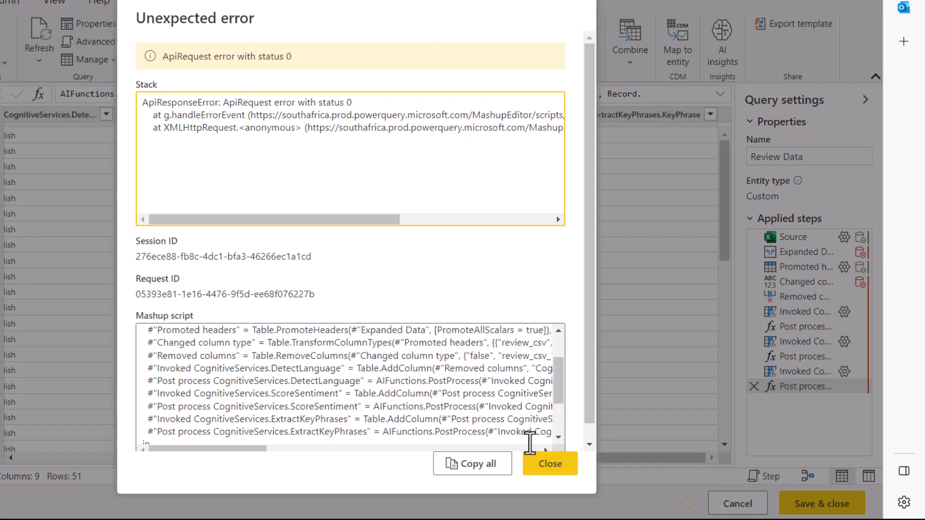
{"action": "left_click", "coordinate": [549, 466]}
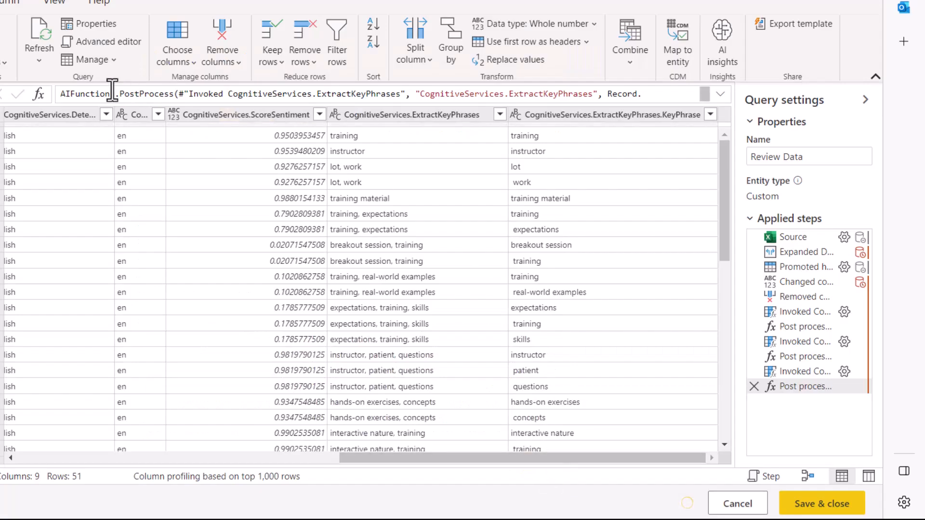
- Save and close the Review Data query, and check the dataflow's machine learning models page
{"action": "left_click", "coordinate": [1, 46]}
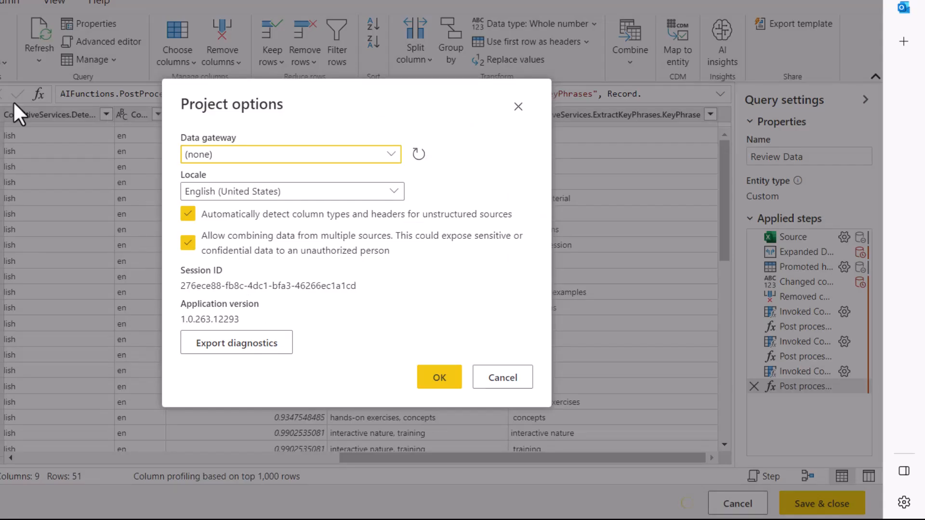
{"action": "left_click", "coordinate": [525, 382]}
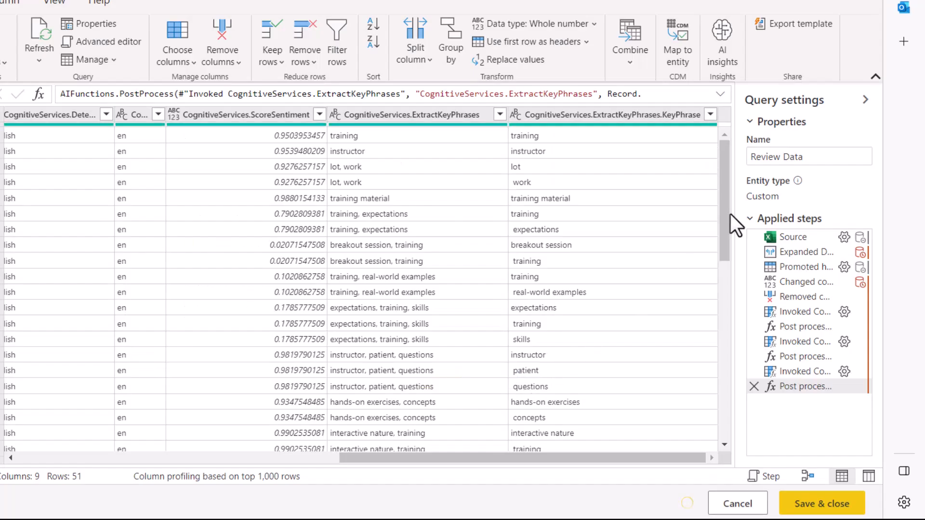
{"action": "left_click", "coordinate": [836, 503]}
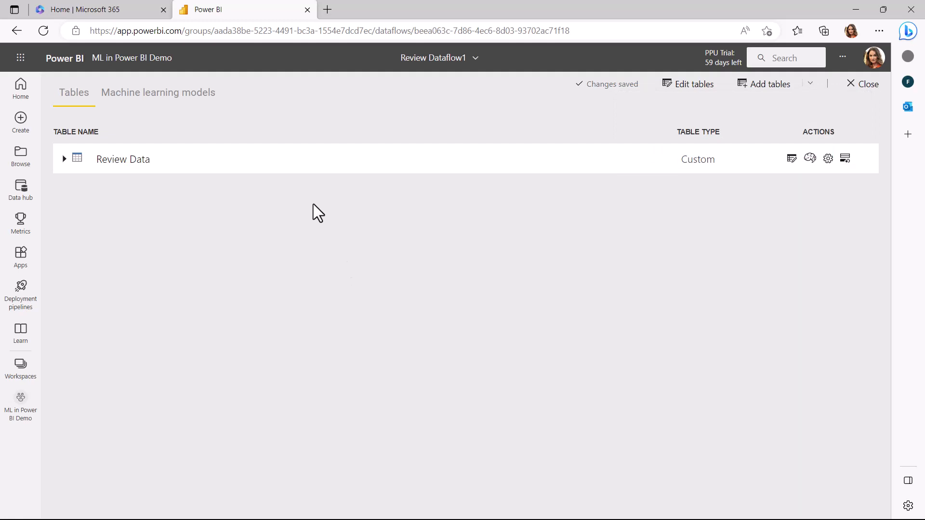
{"action": "left_click", "coordinate": [169, 96]}
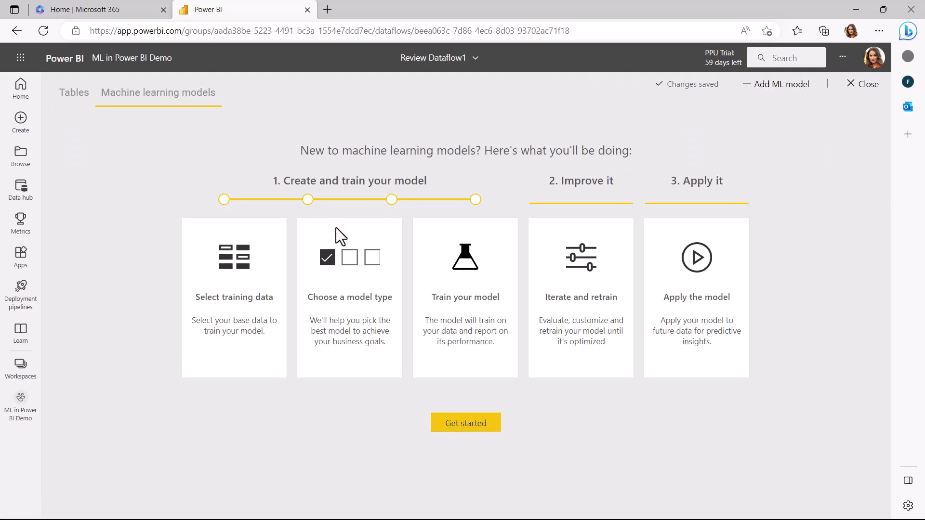
{"action": "left_click", "coordinate": [74, 94]}
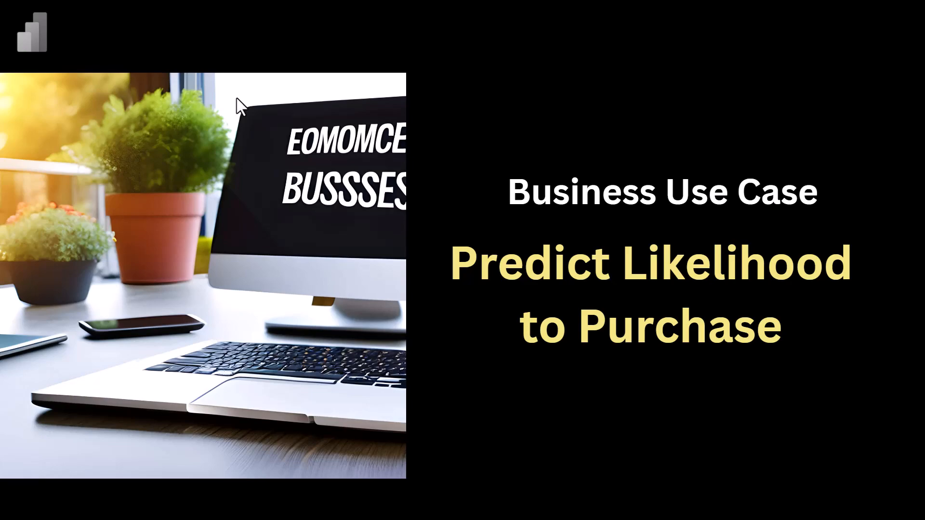
{"action": "key", "text": "Right"}
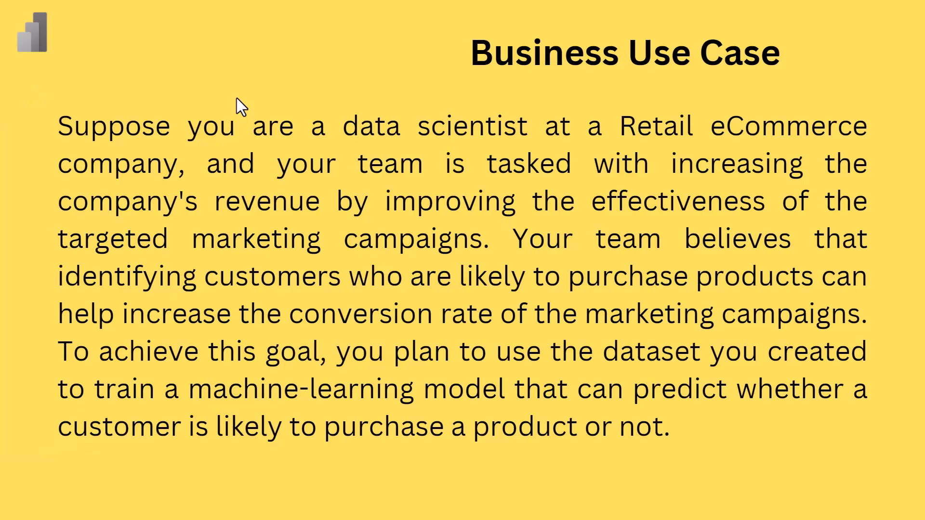
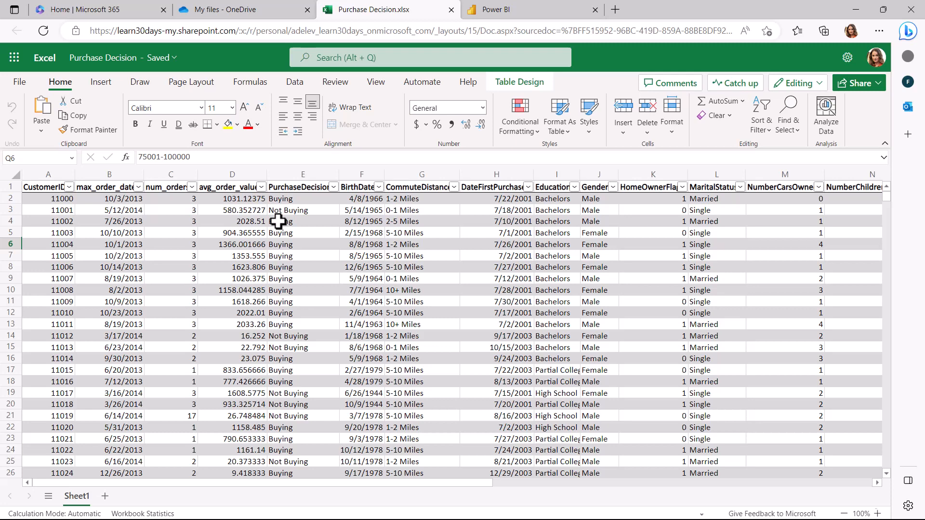
- Look over the PurchaseDecision and customer attribute columns in the Purchase Decision workbook
{"action": "left_click", "coordinate": [313, 223]}
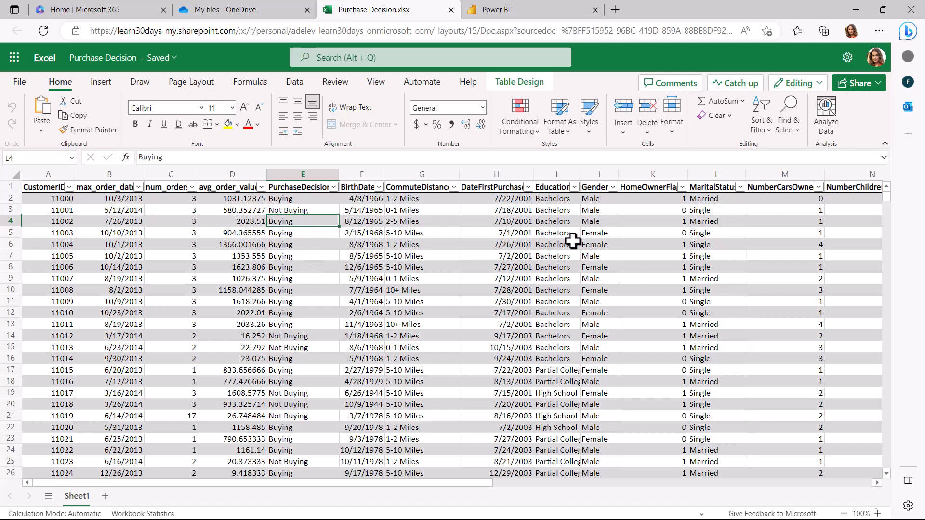
{"action": "left_click", "coordinate": [571, 243]}
{"action": "left_click_drag", "start_coordinate": [403, 485], "coordinate": [313, 483]}
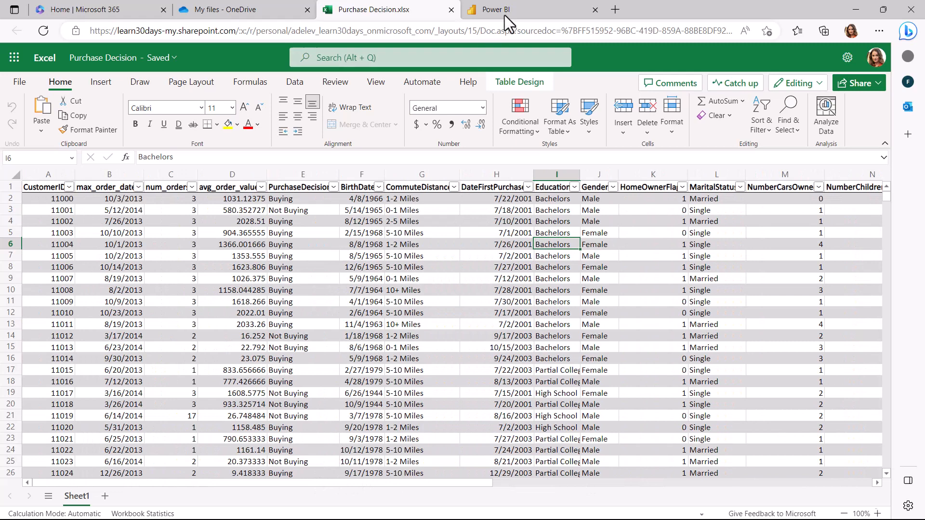
- Switch to Power BI and start a new dataflow in the ML in Power BI Demo workspace, adding new tables from an Excel workbook
{"action": "left_click", "coordinate": [533, 7]}
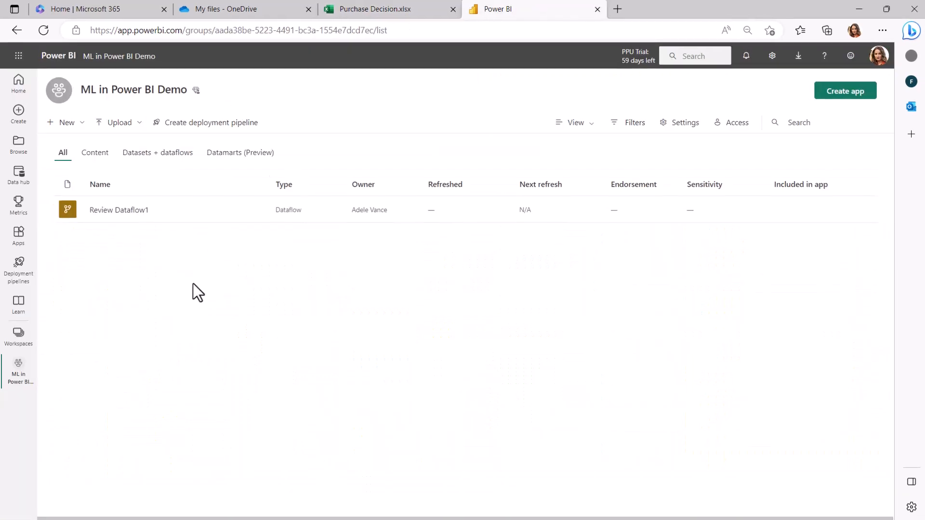
{"action": "left_click", "coordinate": [80, 122]}
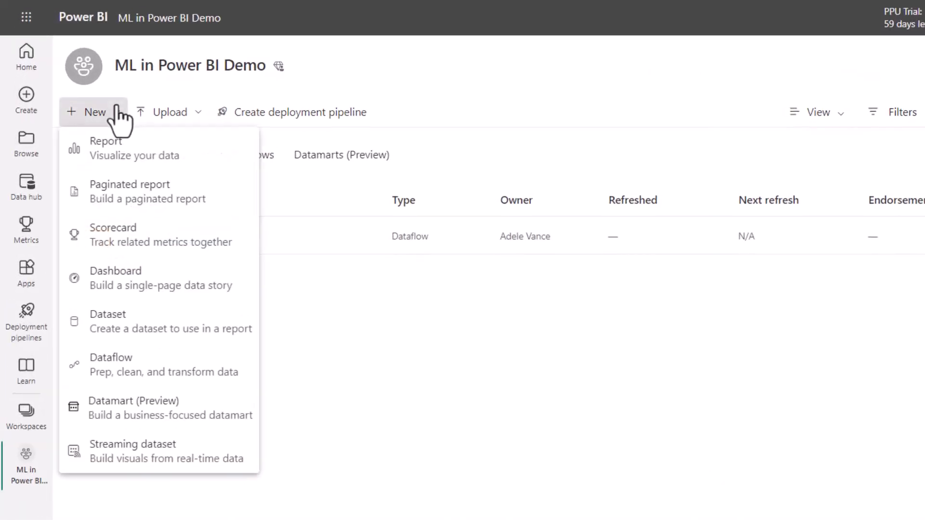
{"action": "left_click", "coordinate": [155, 365]}
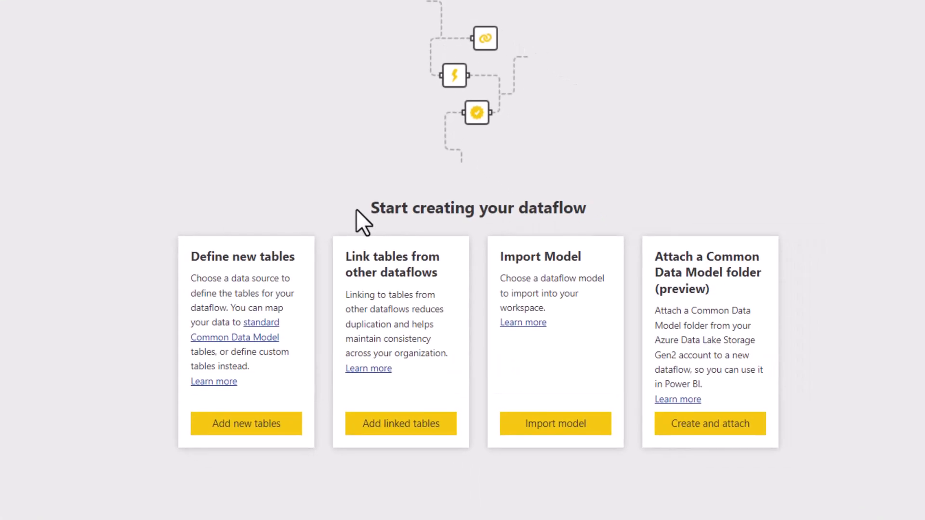
{"action": "left_click", "coordinate": [216, 424]}
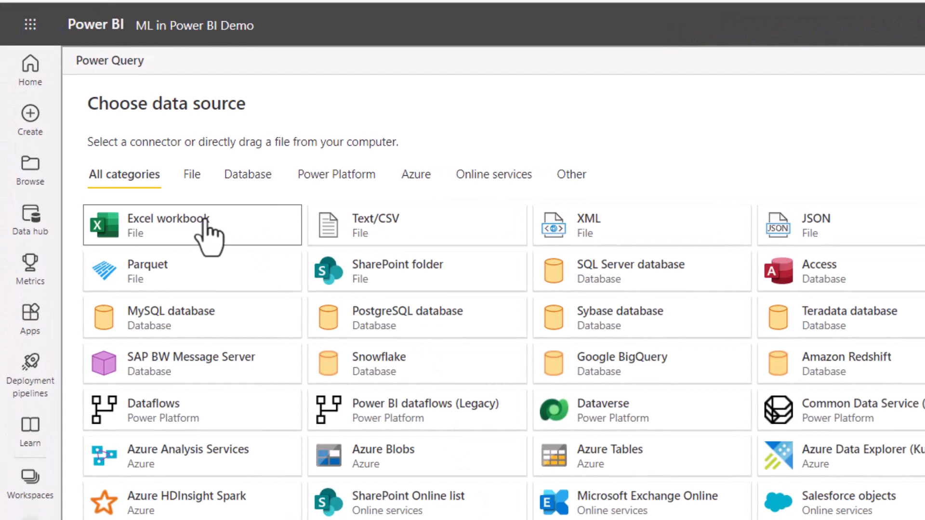
{"action": "left_click", "coordinate": [208, 231]}
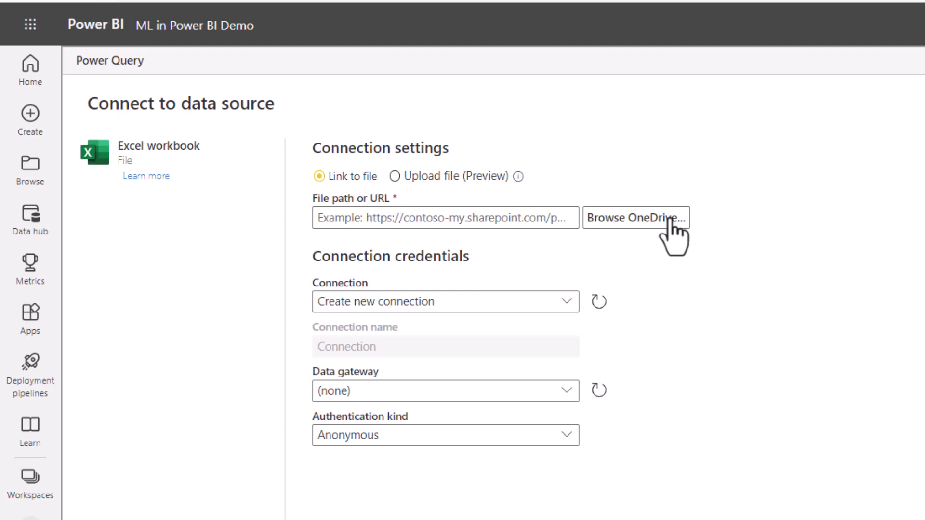
- Link the data source to Purchase Decision.xlsx from OneDrive and continue with its organizational account connection
{"action": "left_click", "coordinate": [670, 219]}
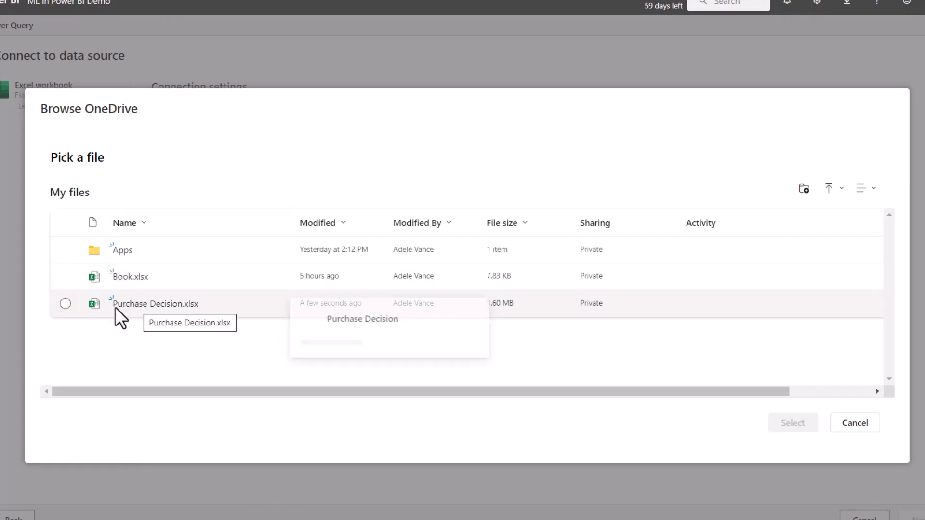
{"action": "left_click", "coordinate": [66, 302]}
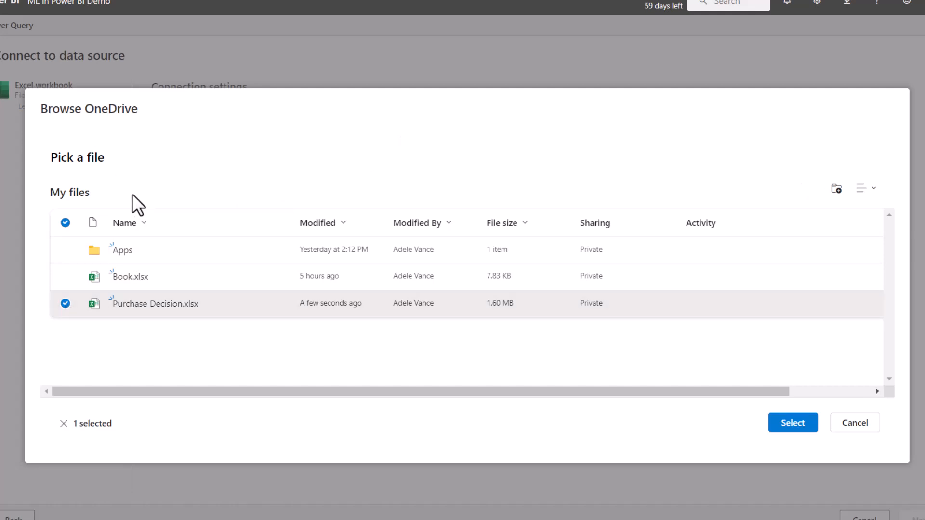
{"action": "left_click", "coordinate": [788, 423]}
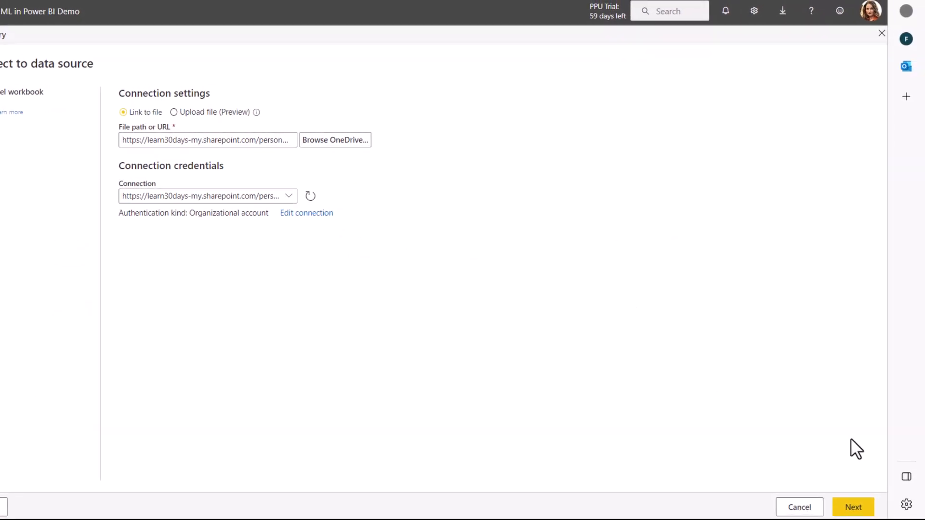
{"action": "left_click", "coordinate": [854, 507]}
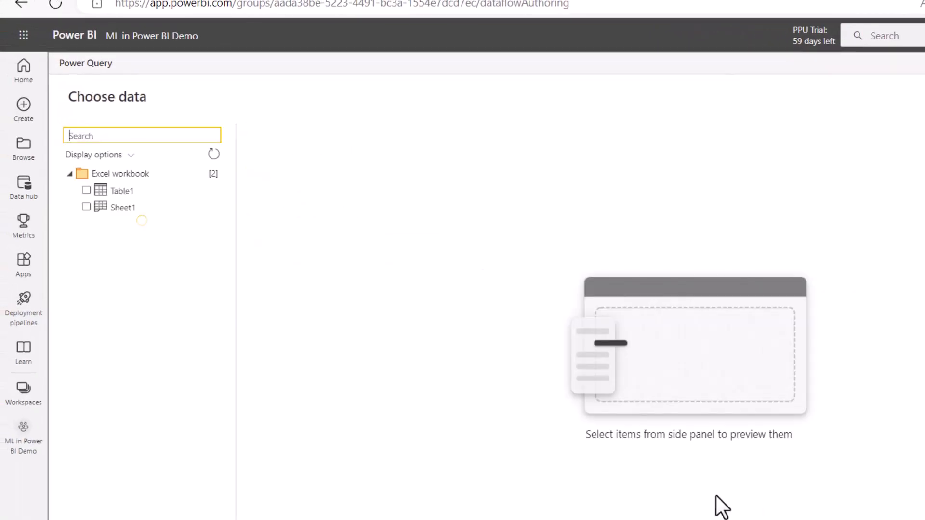
- Choose Table1 from the Excel workbook and load it for transformation
{"action": "left_click", "coordinate": [97, 195]}
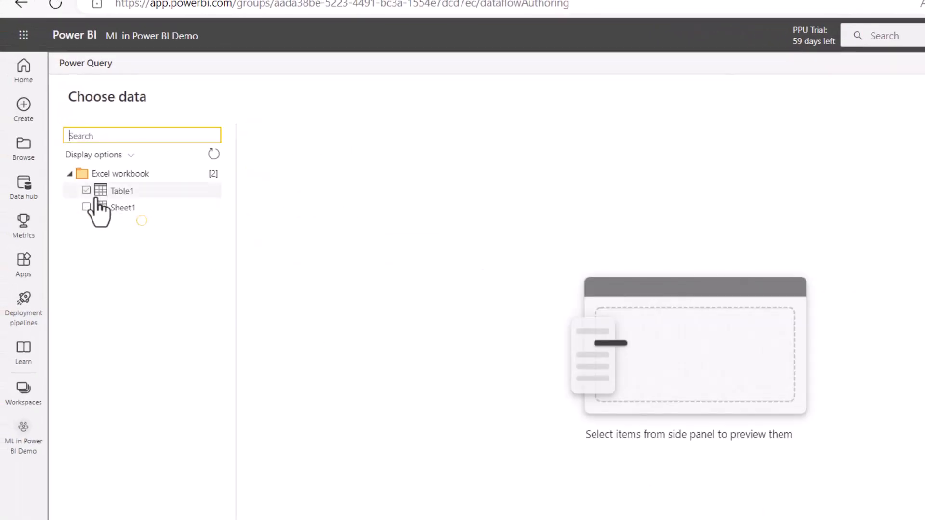
{"action": "left_click", "coordinate": [88, 191]}
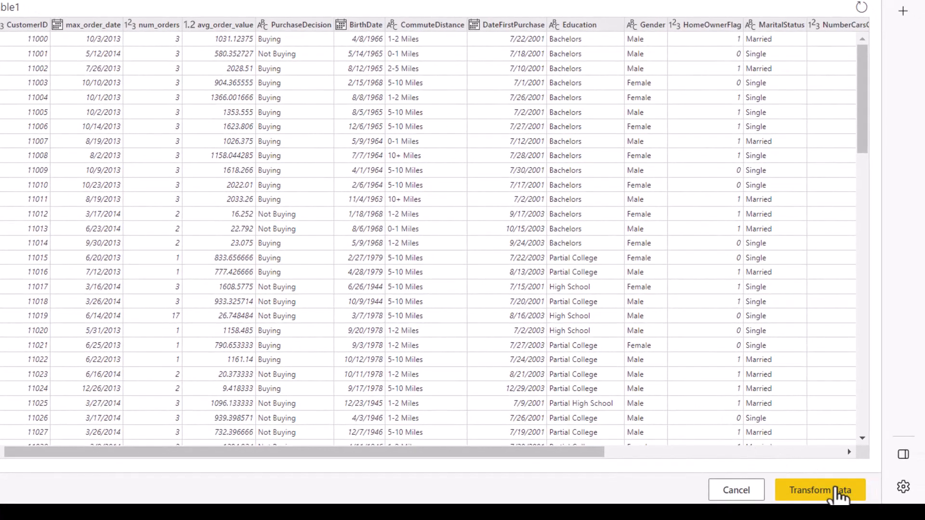
{"action": "left_click", "coordinate": [838, 491]}
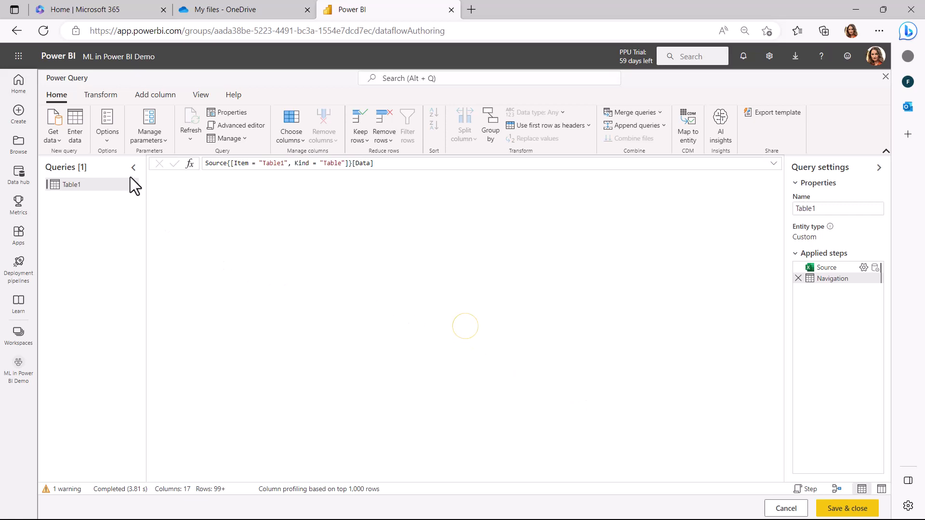
- Allow combining data from multiple sources in the project options and apply the setting
{"action": "left_click", "coordinate": [109, 140]}
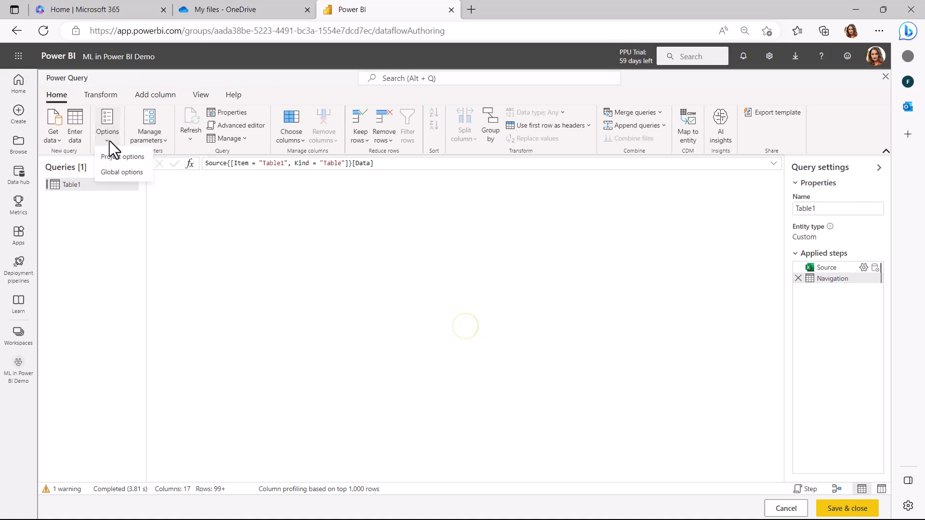
{"action": "left_click", "coordinate": [118, 157]}
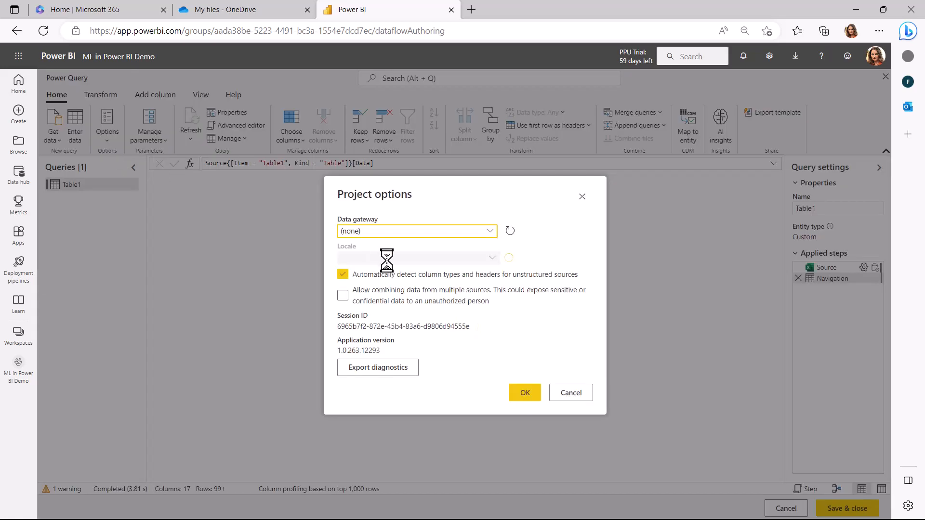
{"action": "left_click", "coordinate": [343, 295]}
{"action": "left_click", "coordinate": [526, 385]}
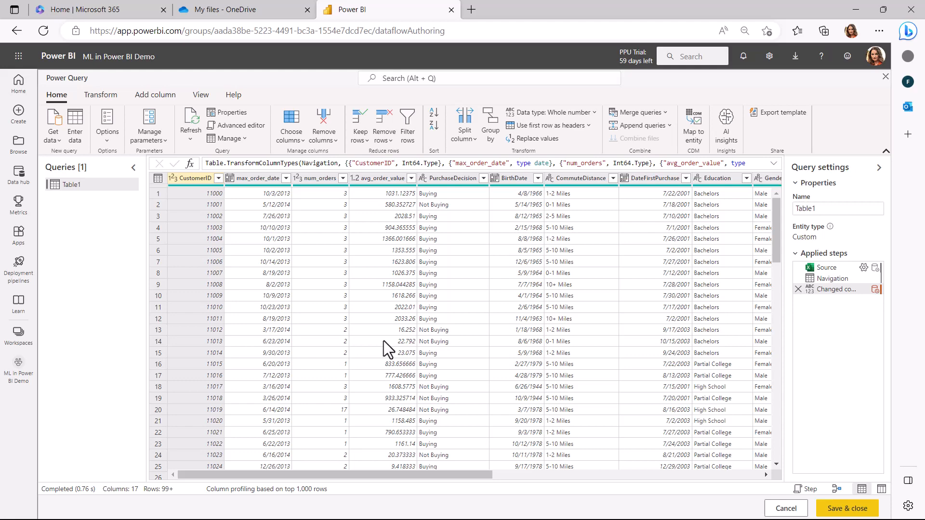
- Save and close the Table1 query, save the dataflow as Purchase Decision with the same text as description, and dismiss the notification
{"action": "left_click_drag", "start_coordinate": [439, 475], "coordinate": [739, 467]}
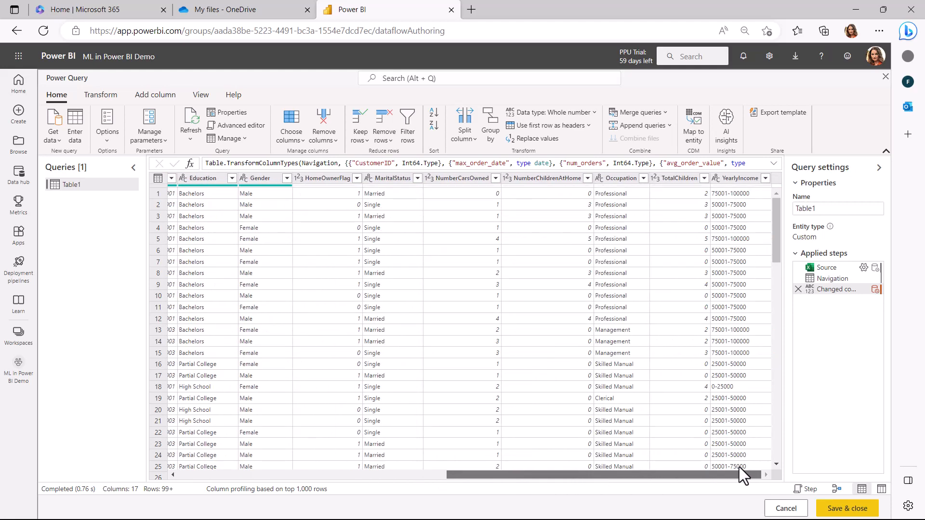
{"action": "left_click", "coordinate": [859, 511]}
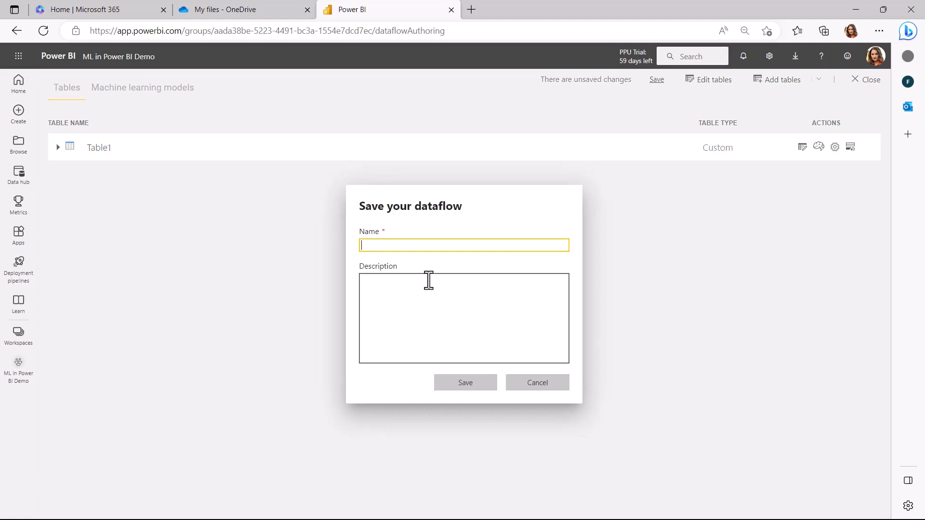
{"action": "type", "text": "Purchase"}
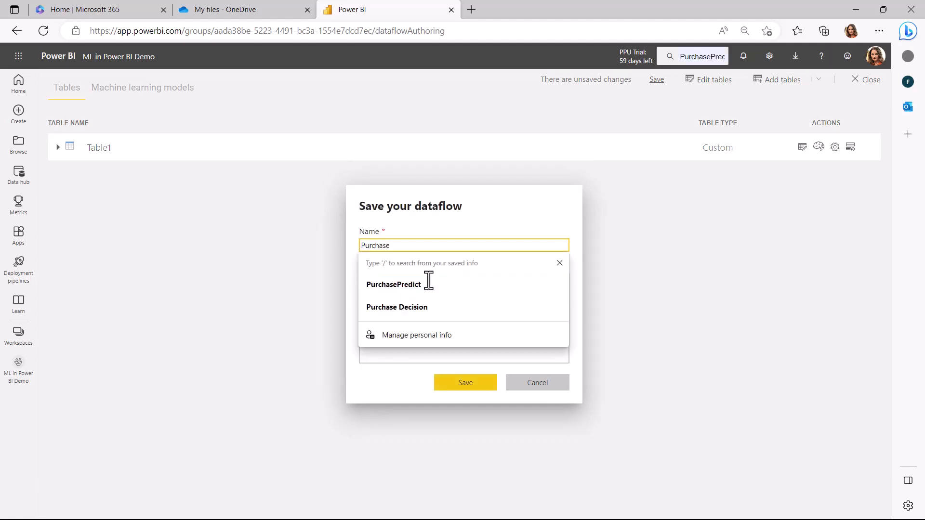
{"action": "type", "text": " Decision"}
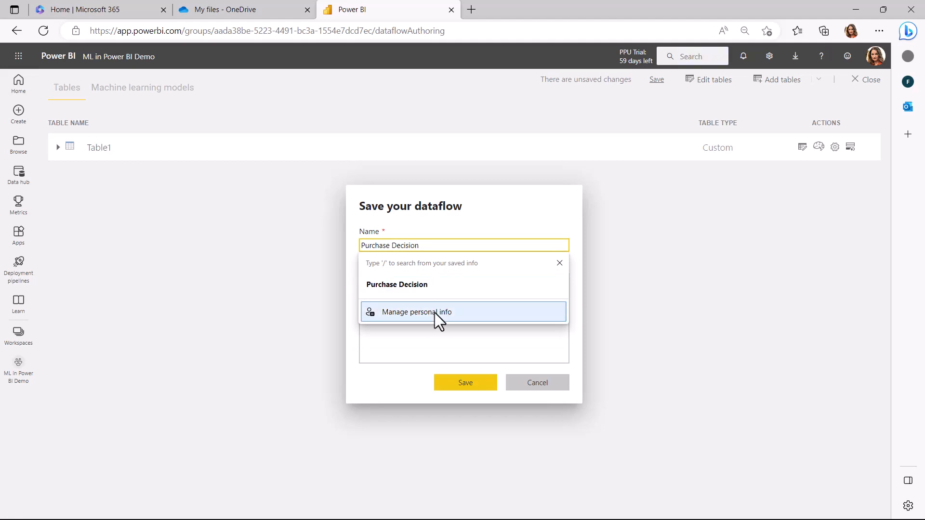
{"action": "left_click", "coordinate": [458, 351]}
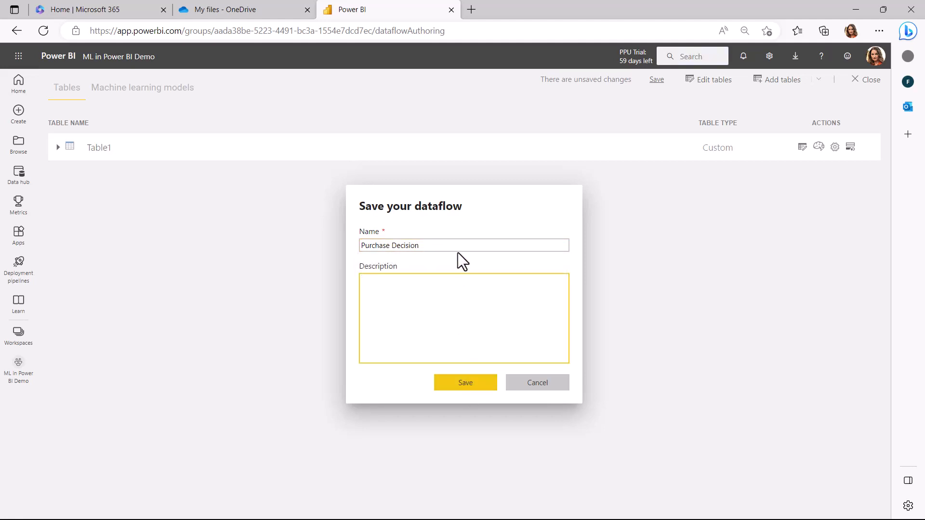
{"action": "left_click", "coordinate": [461, 250]}
{"action": "key", "text": "ctrl+a"}
{"action": "key", "text": "ctrl+c"}
{"action": "left_click", "coordinate": [463, 348]}
{"action": "key", "text": "ctrl+v"}
{"action": "left_click", "coordinate": [472, 380]}
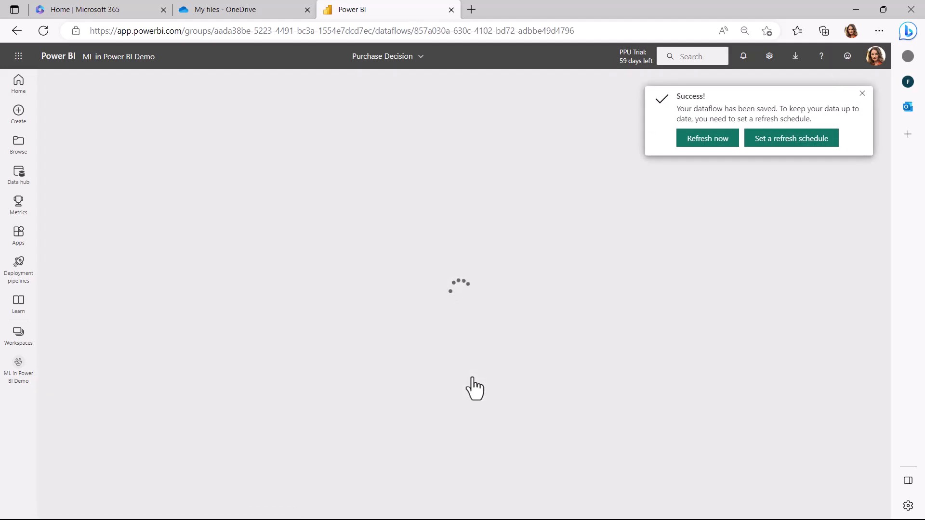
{"action": "left_click", "coordinate": [863, 93]}
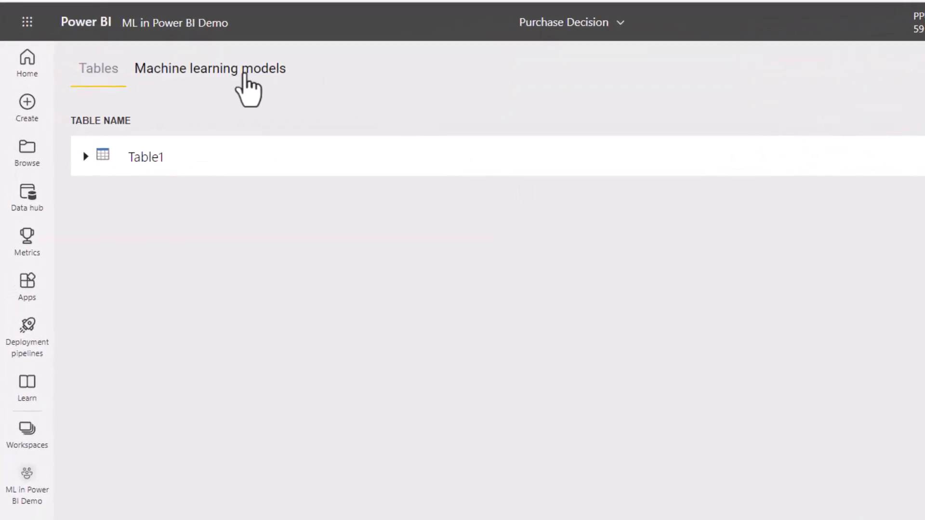
- Check the dataflow's machine learning models page, then start adding a machine learning model for Table1
{"action": "left_click", "coordinate": [245, 73]}
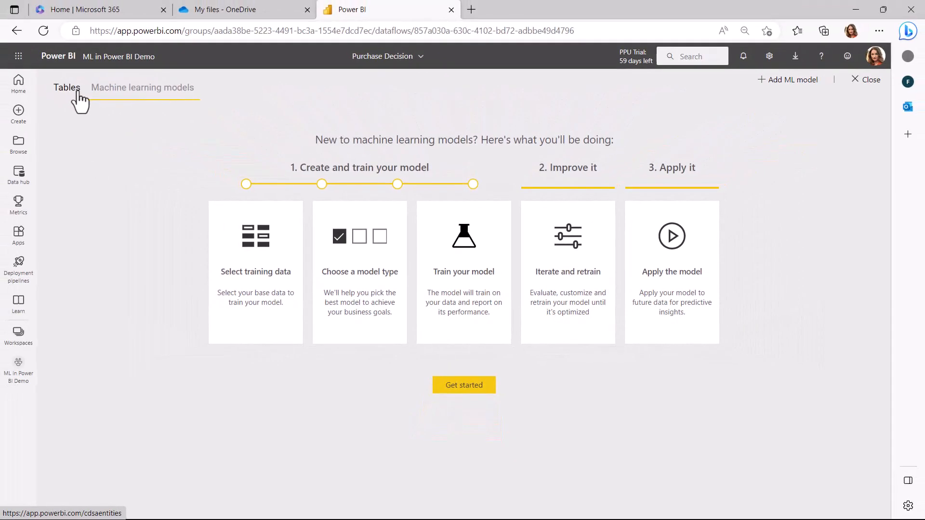
{"action": "left_click", "coordinate": [67, 87]}
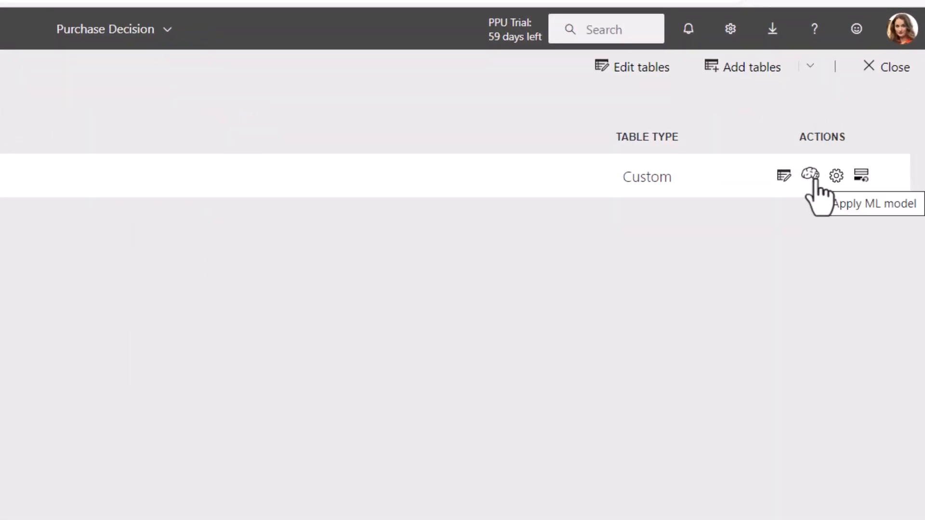
{"action": "left_click", "coordinate": [814, 179]}
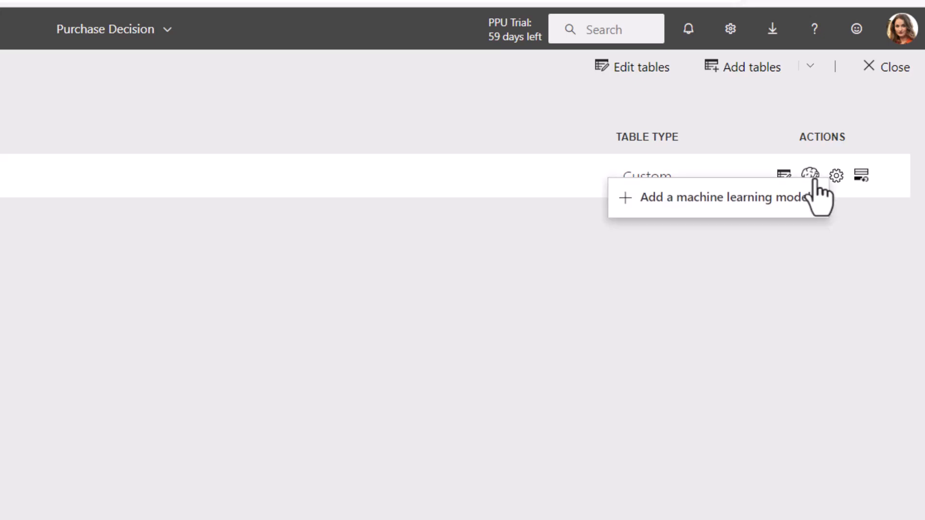
{"action": "left_click", "coordinate": [730, 195]}
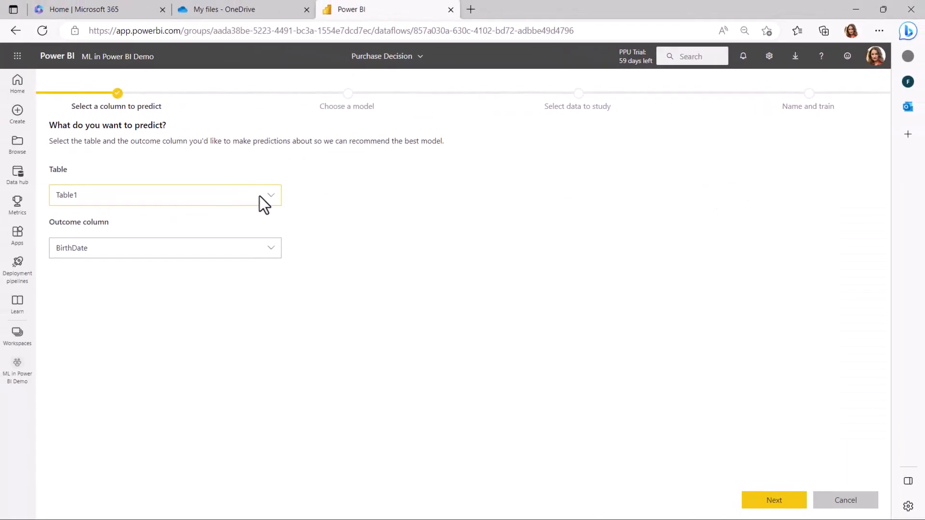
- Set PurchaseDecision as the outcome column to predict from Table1 and continue to the model choice
{"action": "left_click", "coordinate": [260, 246]}
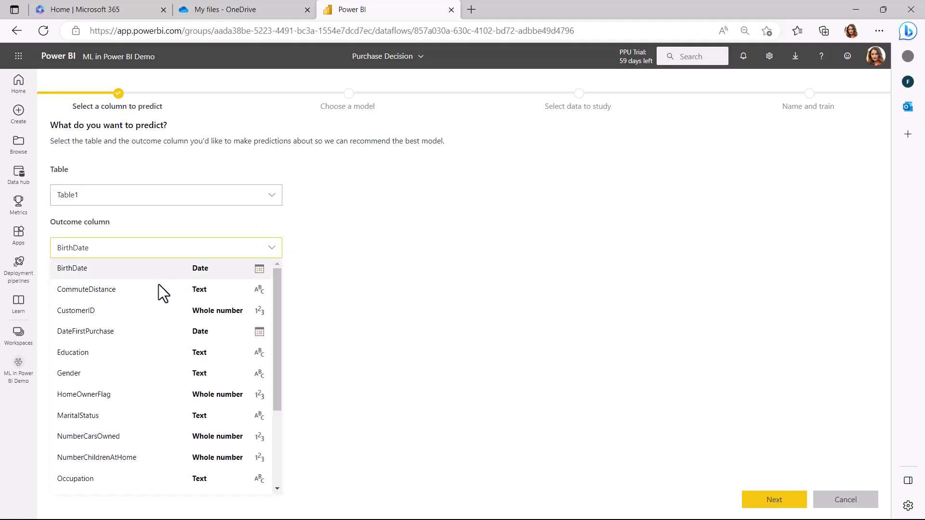
{"action": "scroll", "coordinate": [111, 385], "scroll_direction": "down", "scroll_amount": 1}
{"action": "scroll", "coordinate": [111, 395], "scroll_direction": "down", "scroll_amount": 3}
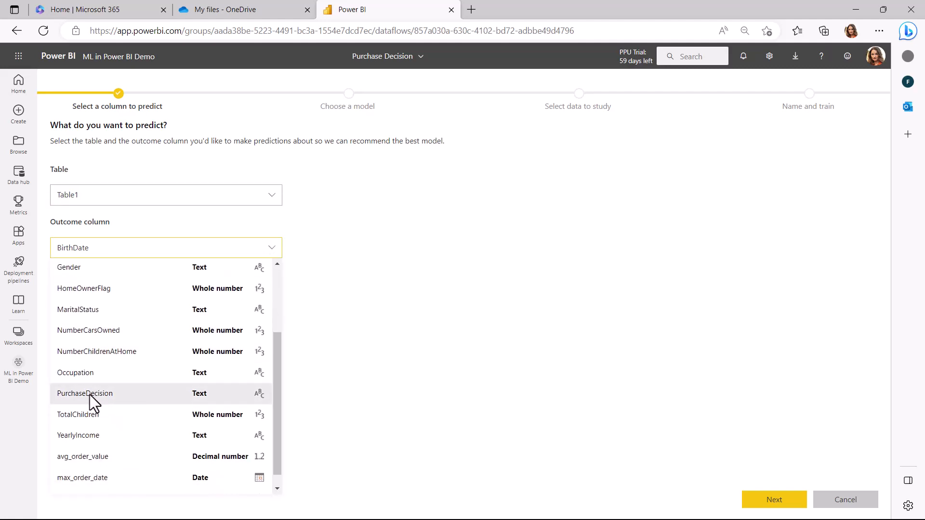
{"action": "left_click", "coordinate": [90, 395]}
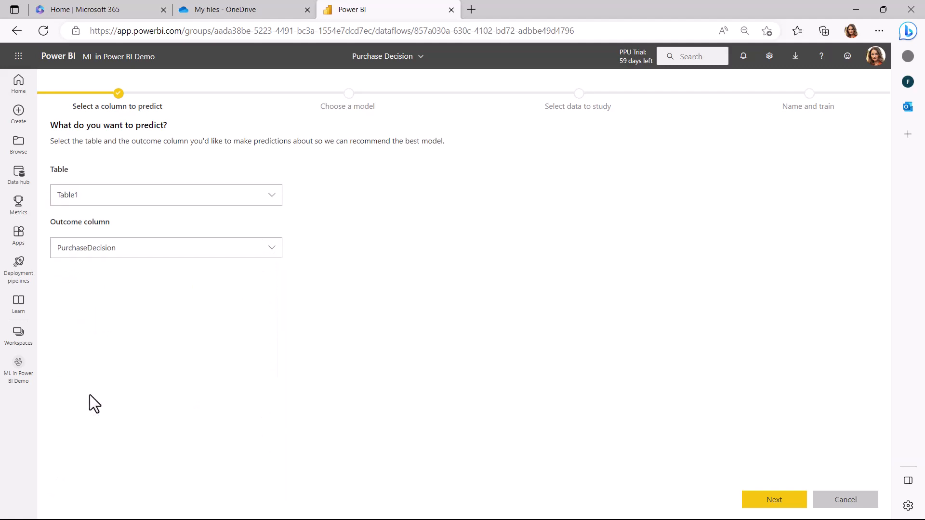
{"action": "left_click", "coordinate": [775, 499]}
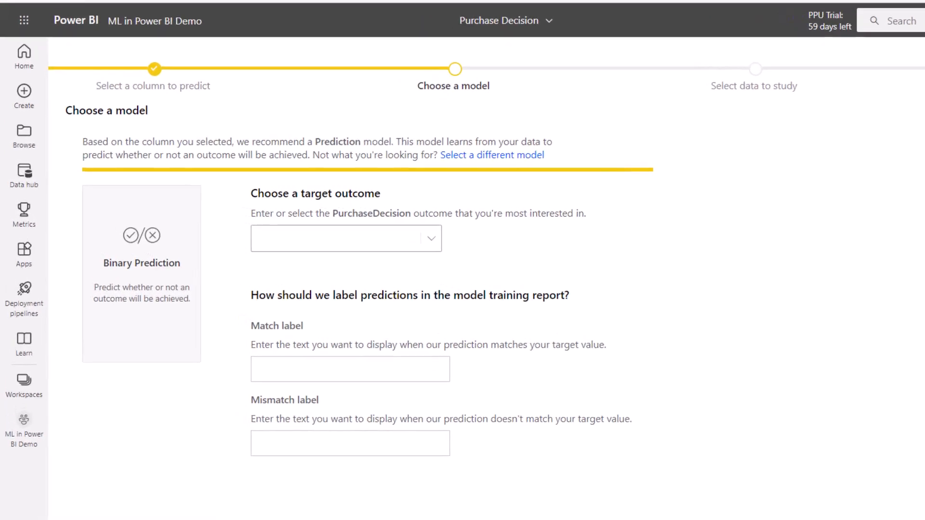
- Compare the recommended model with the alternative classification and regression types, and return to Binary Prediction
{"action": "mouse_move", "coordinate": [176, 271]}
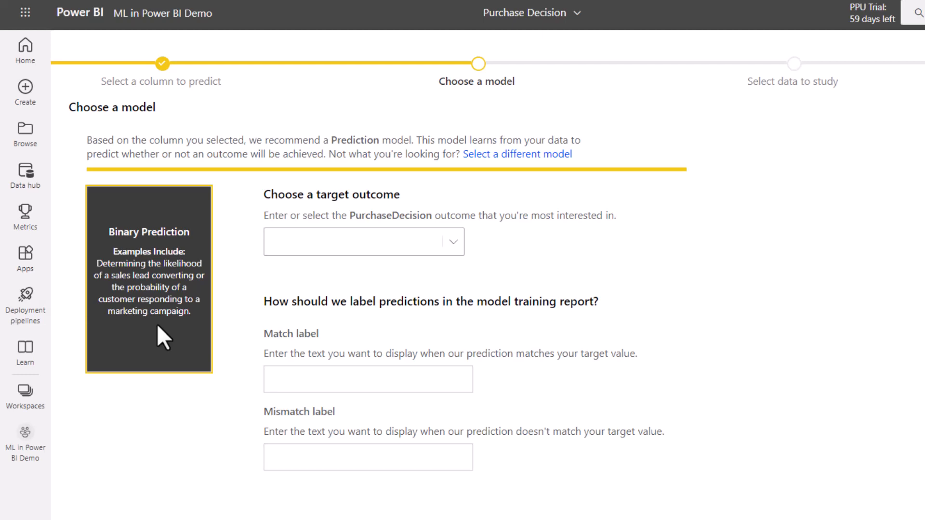
{"action": "left_click", "coordinate": [531, 155]}
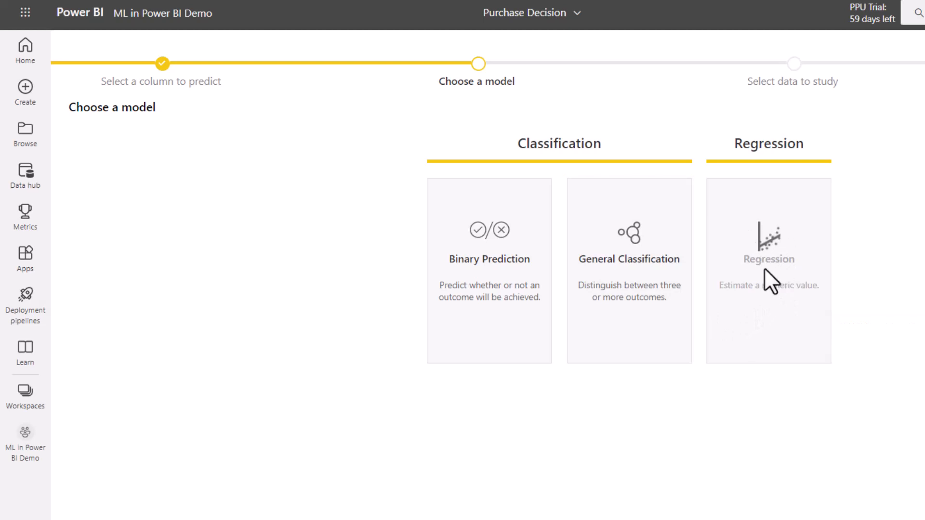
{"action": "mouse_move", "coordinate": [751, 220]}
{"action": "left_click", "coordinate": [504, 278]}
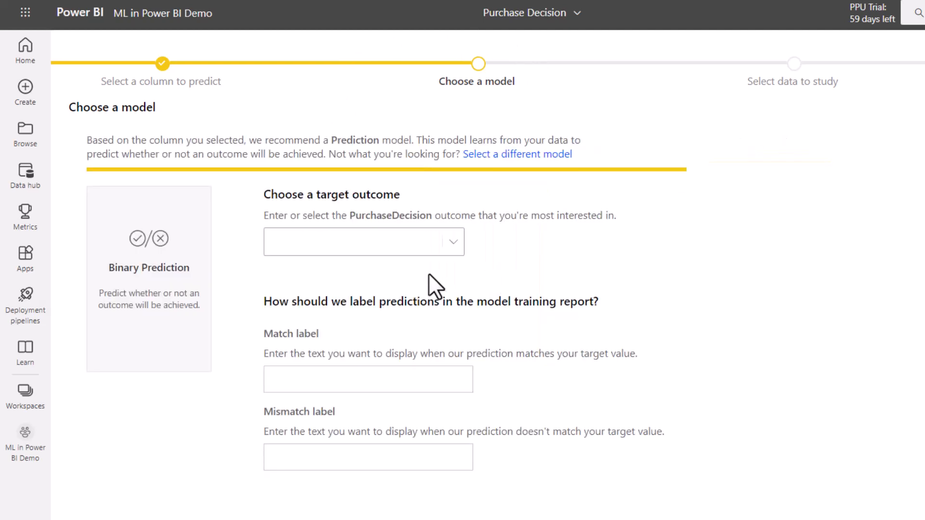
- Set Buying as the target outcome, keeping match label Buying and mismatch label Not Buying, and continue to the data selection
{"action": "left_click", "coordinate": [456, 246]}
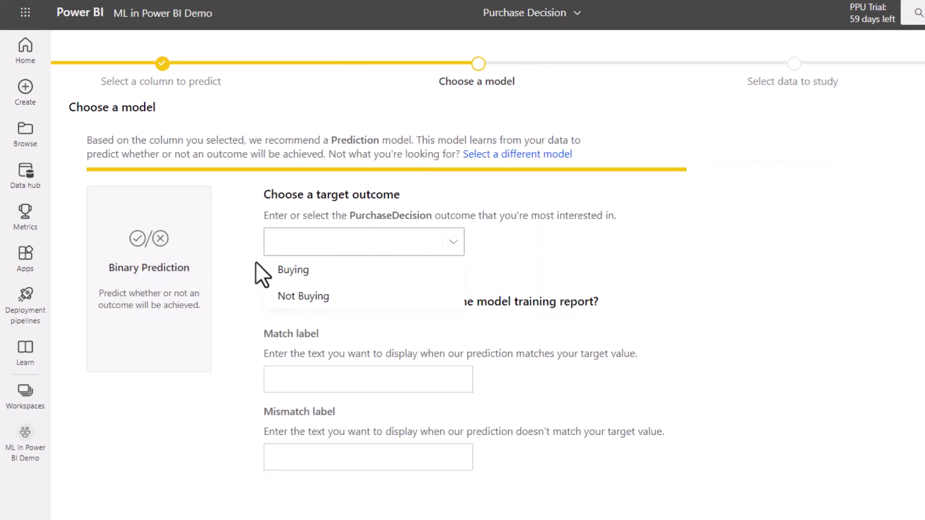
{"action": "left_click", "coordinate": [317, 271]}
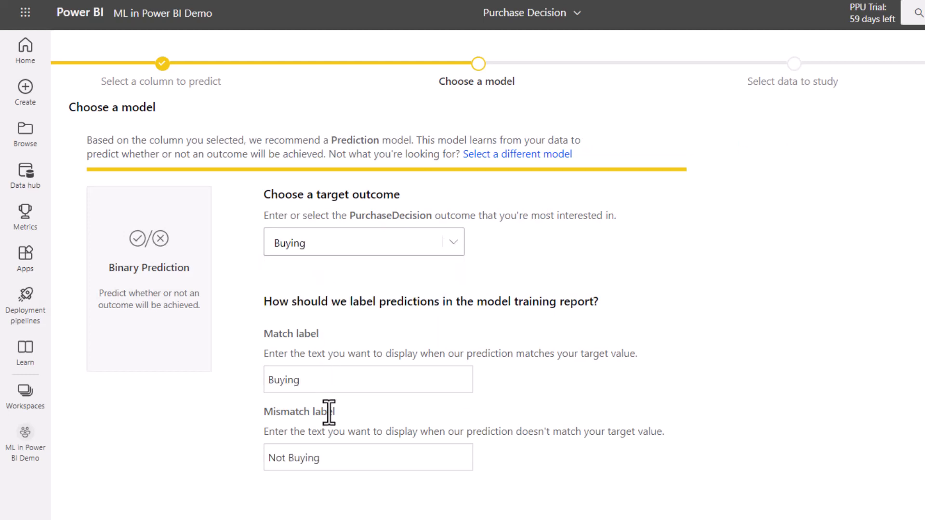
{"action": "left_click", "coordinate": [309, 384]}
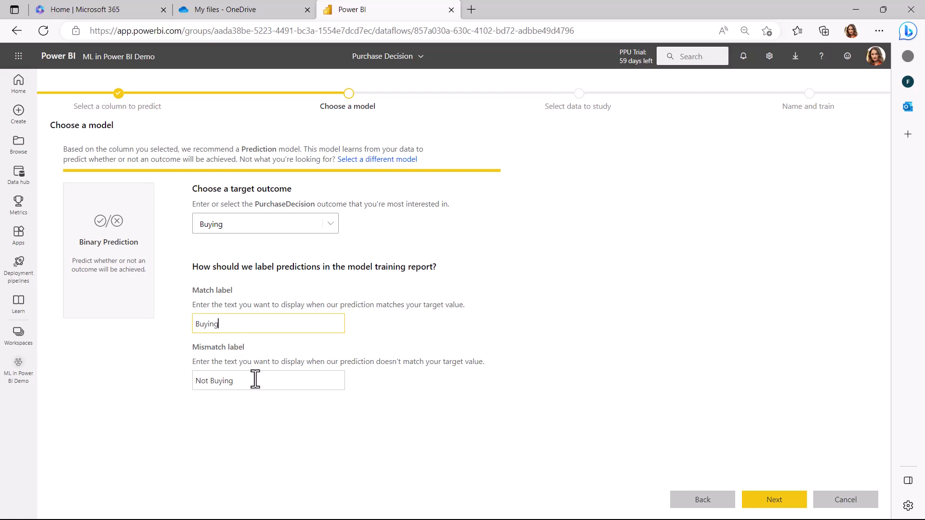
{"action": "left_click", "coordinate": [285, 393]}
{"action": "left_click", "coordinate": [782, 504]}
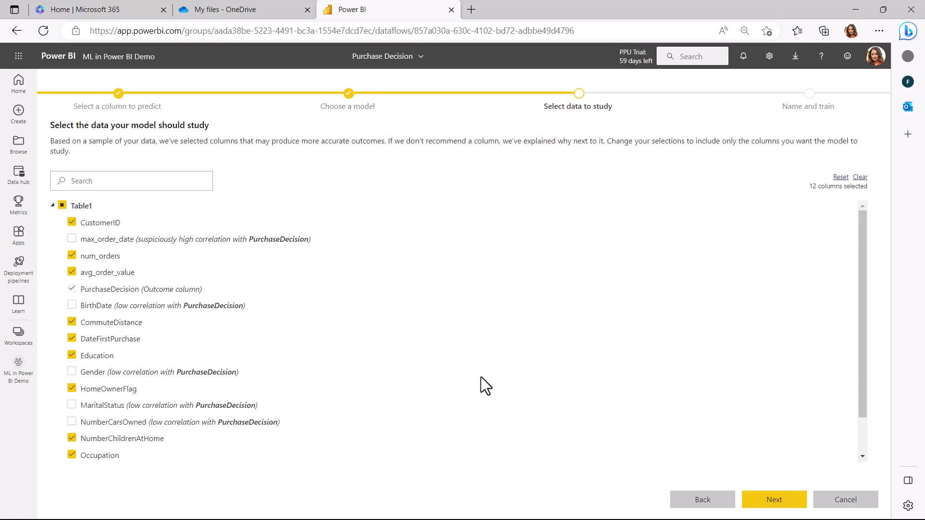
- Review the recommended Table1 columns for the model to study, keep them as selected, and continue to naming and training
{"action": "scroll", "coordinate": [302, 346], "scroll_direction": "down", "scroll_amount": 2}
{"action": "scroll", "coordinate": [302, 348], "scroll_direction": "up", "scroll_amount": 2}
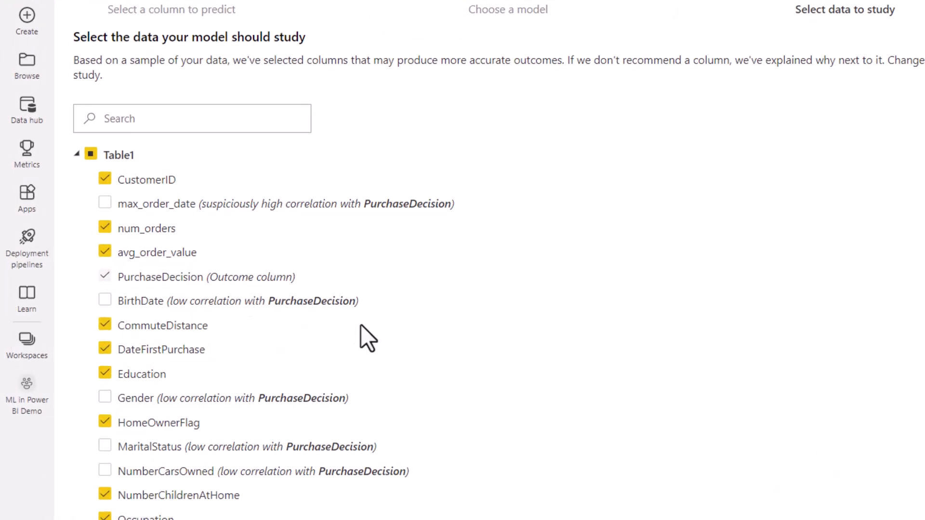
{"action": "left_click", "coordinate": [777, 500]}
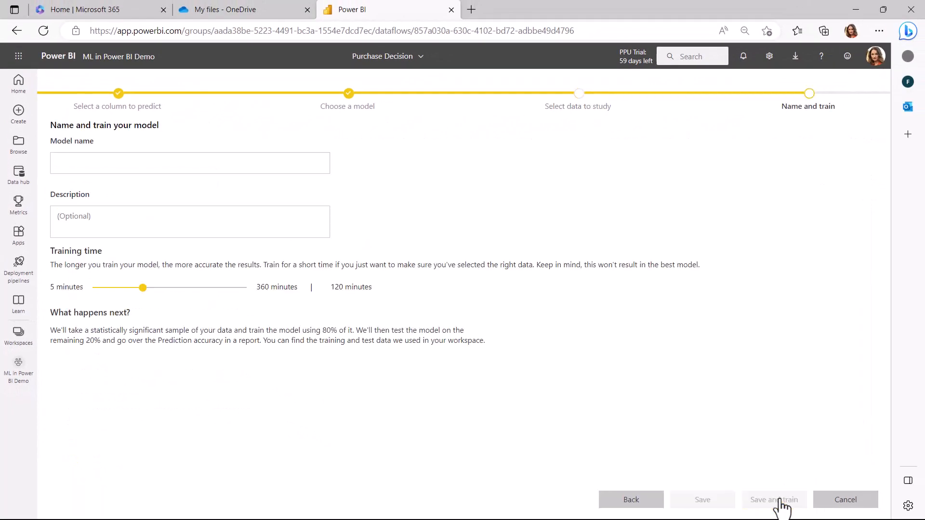
- Name the machine learning model Purchase
{"action": "left_click", "coordinate": [220, 164]}
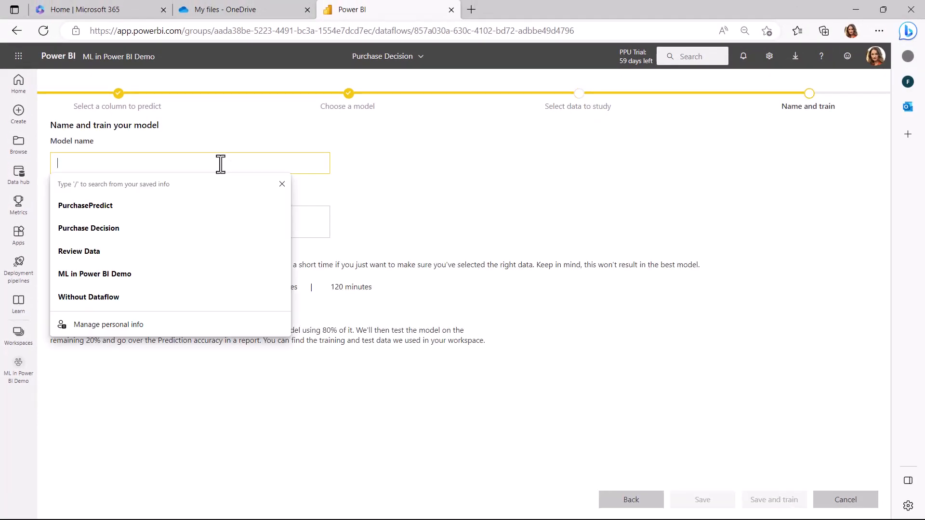
{"action": "type", "text": "B"}
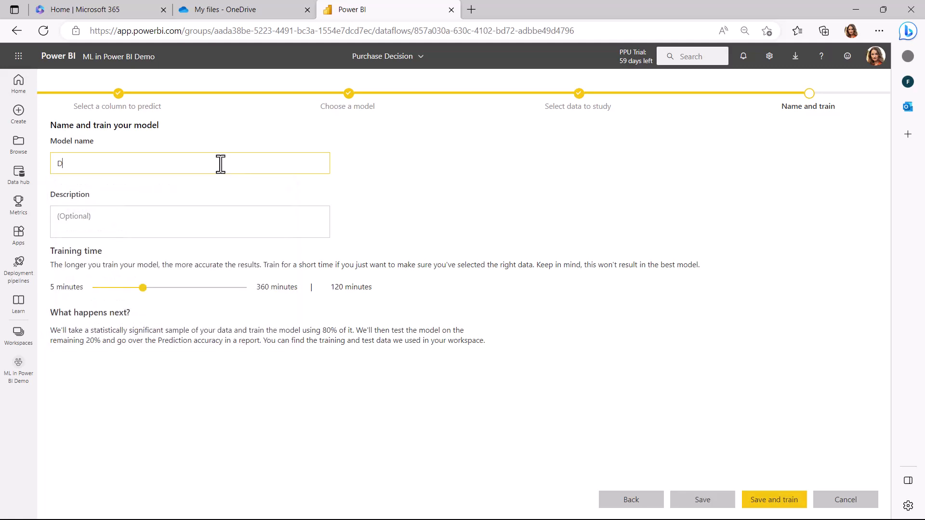
{"action": "key", "text": "BackSpace"}
{"action": "type", "text": "Purchase"}
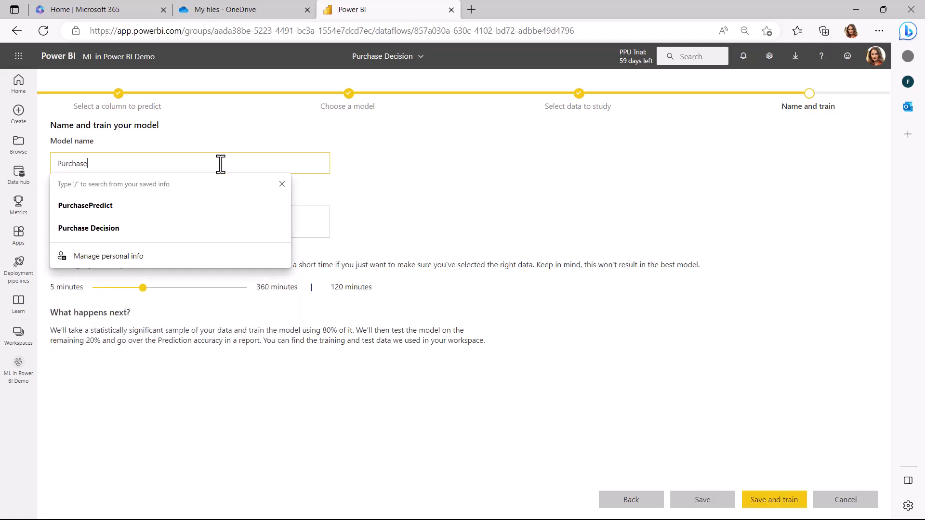
{"action": "left_click", "coordinate": [333, 152]}
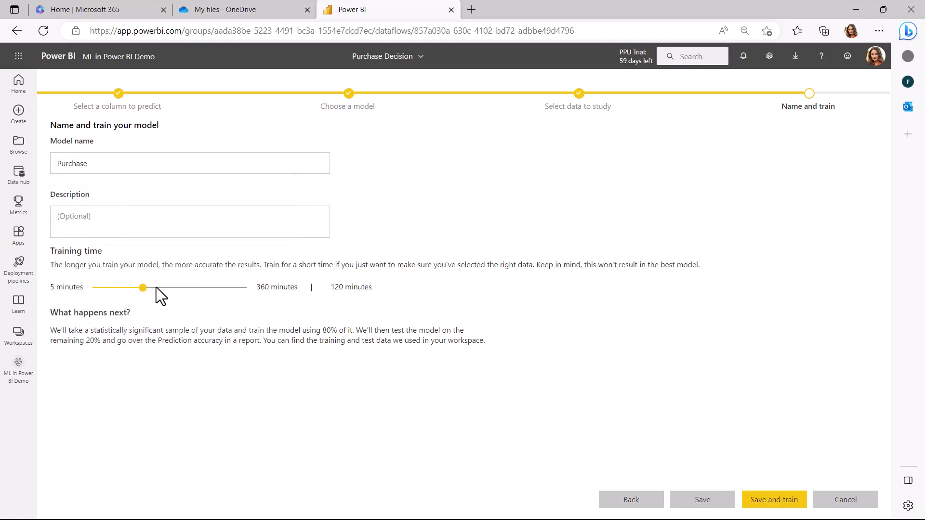
- Reduce the model's training time to about 22 minutes, and save and train it
{"action": "left_click_drag", "start_coordinate": [143, 288], "coordinate": [142, 288]}
{"action": "left_click_drag", "start_coordinate": [99, 287], "coordinate": [100, 285]}
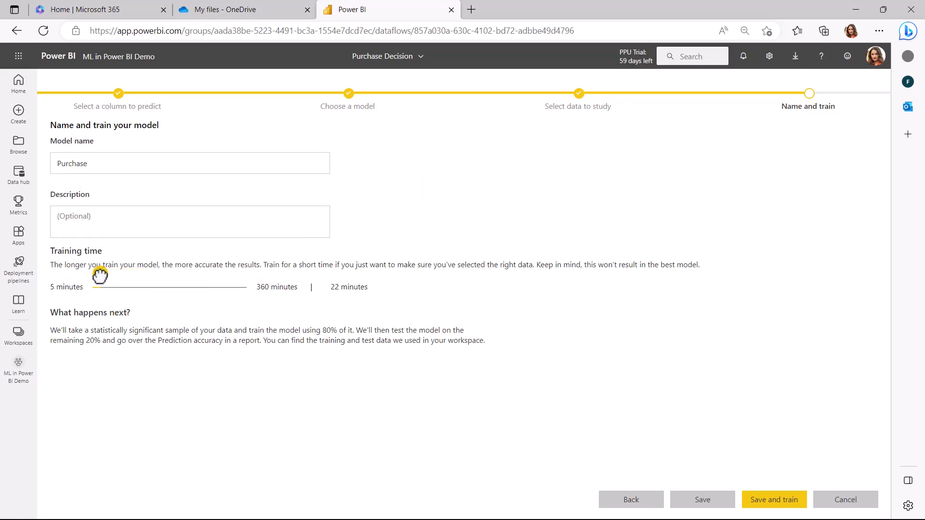
{"action": "left_click", "coordinate": [772, 500]}
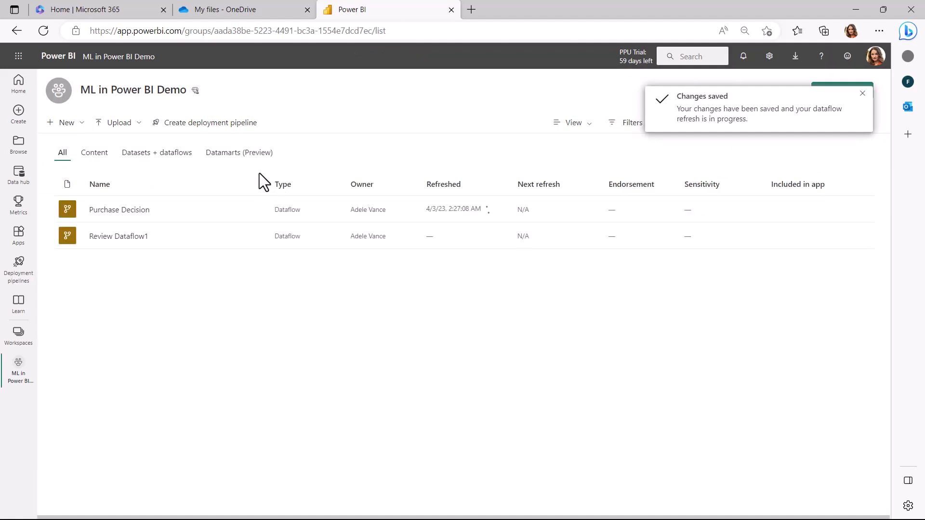
- Open the Purchase Decision dataflow and check its training and testing data tables and the Purchase model's training status
{"action": "left_click", "coordinate": [128, 210]}
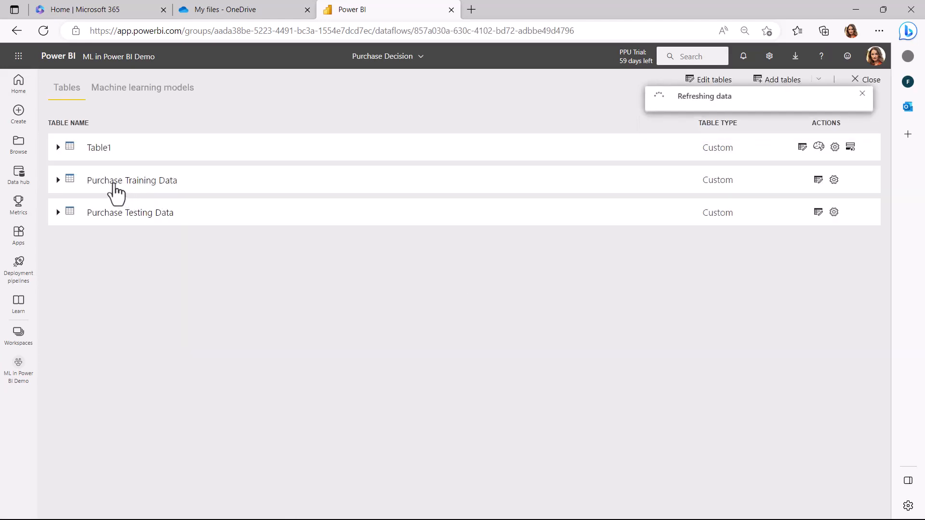
{"action": "left_click", "coordinate": [115, 189]}
{"action": "left_click", "coordinate": [144, 191]}
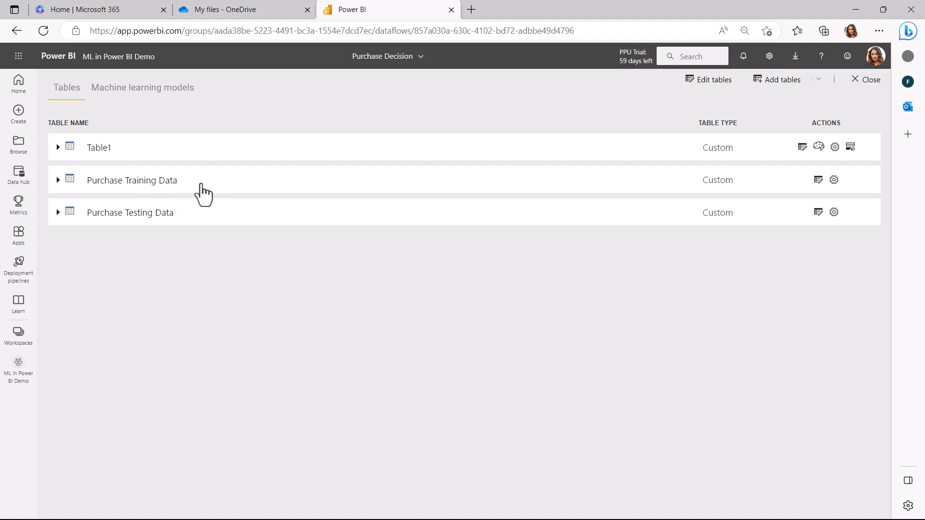
{"action": "left_click", "coordinate": [136, 93]}
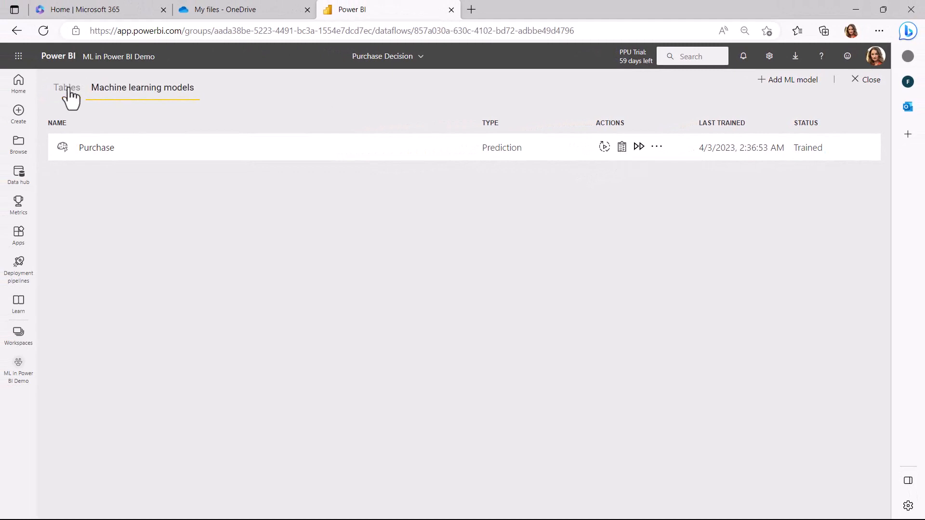
- Open the Purchase model's training report from Table1 and examine the model performance summary
{"action": "left_click", "coordinate": [68, 88]}
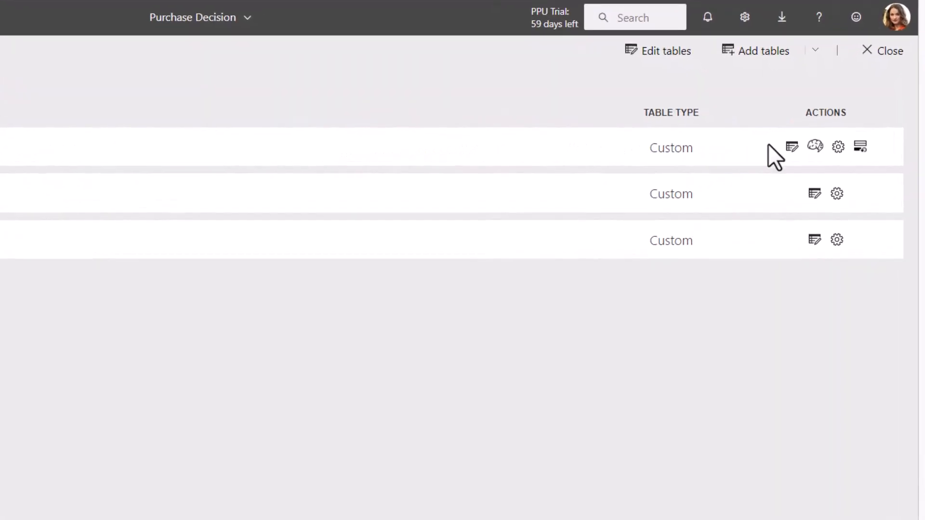
{"action": "left_click", "coordinate": [816, 149]}
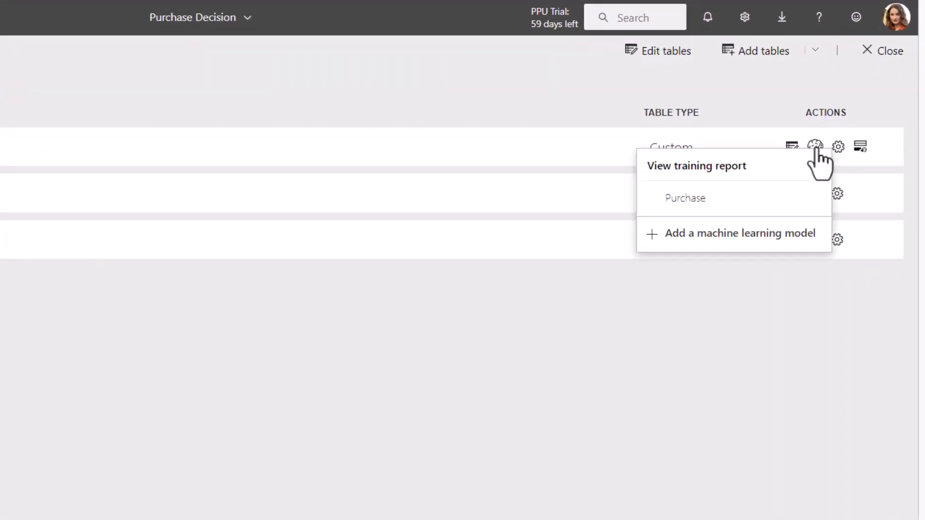
{"action": "left_click", "coordinate": [690, 198]}
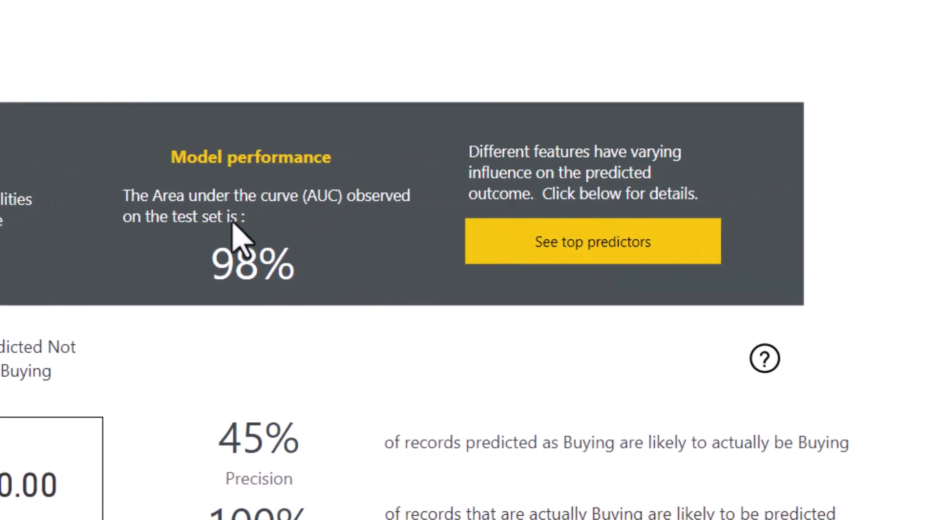
{"action": "mouse_move", "coordinate": [269, 263]}
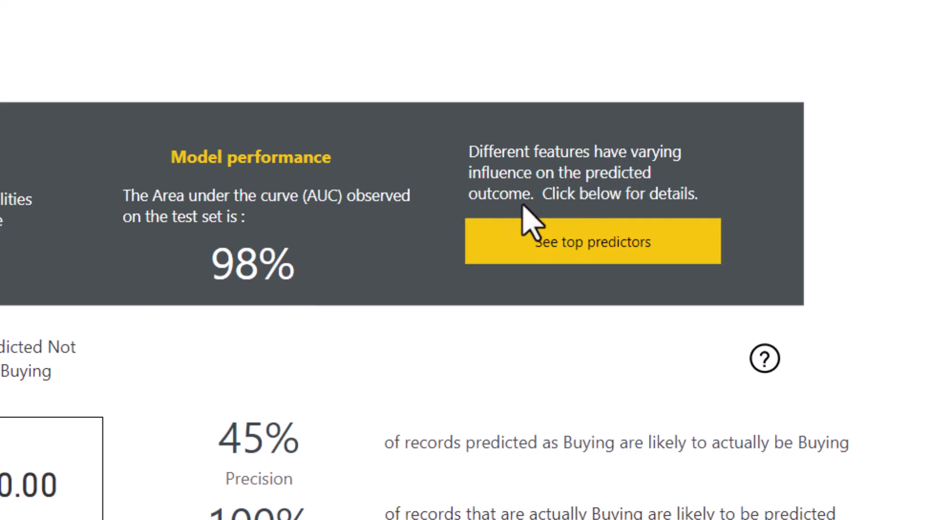
- Show the top predictors by influence and inspect the Year of DateFirstPurchase and num_orders is 1 bars
{"action": "left_click", "coordinate": [650, 244]}
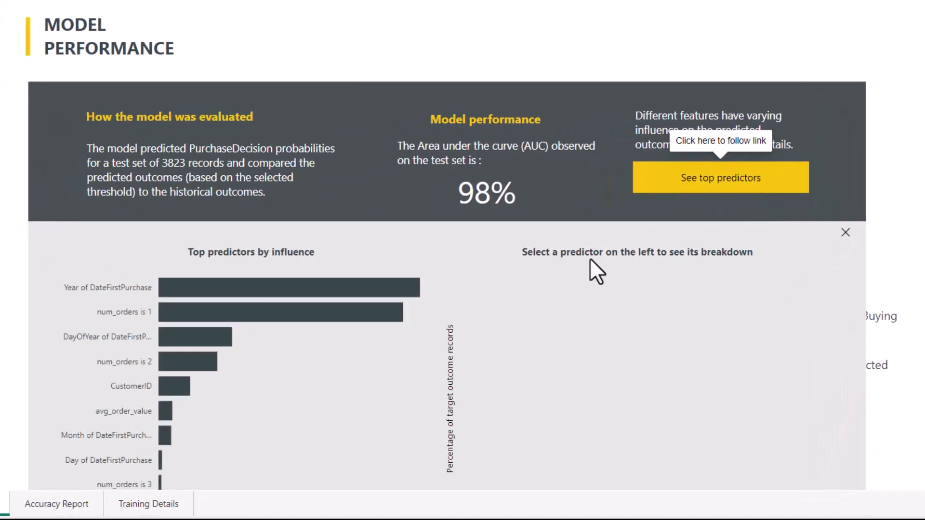
{"action": "scroll", "coordinate": [526, 290], "scroll_direction": "down", "scroll_amount": 3}
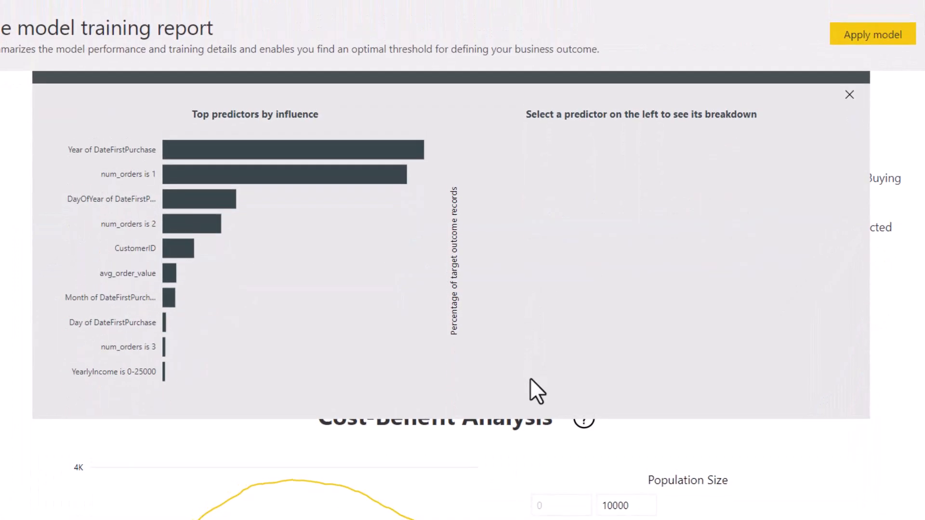
{"action": "scroll", "coordinate": [530, 378], "scroll_direction": "up", "scroll_amount": 2}
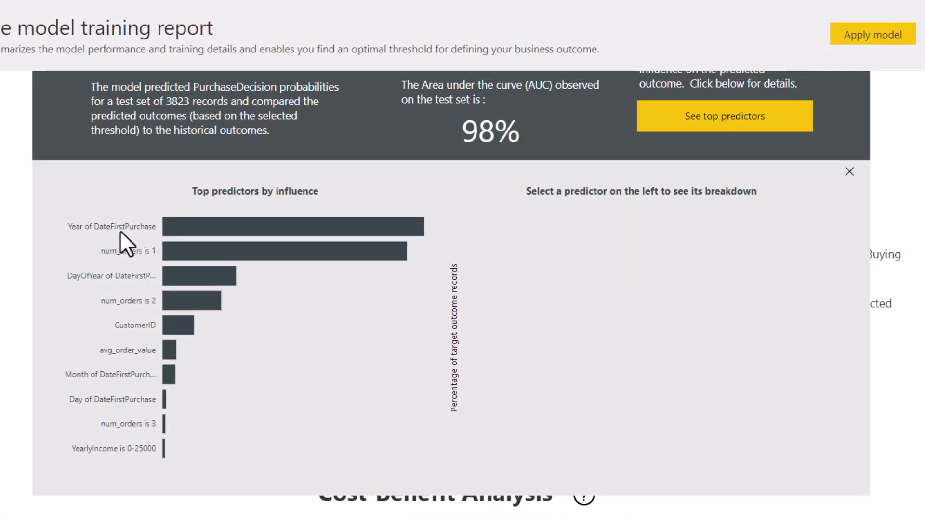
{"action": "mouse_move", "coordinate": [195, 229]}
{"action": "mouse_move", "coordinate": [228, 251]}
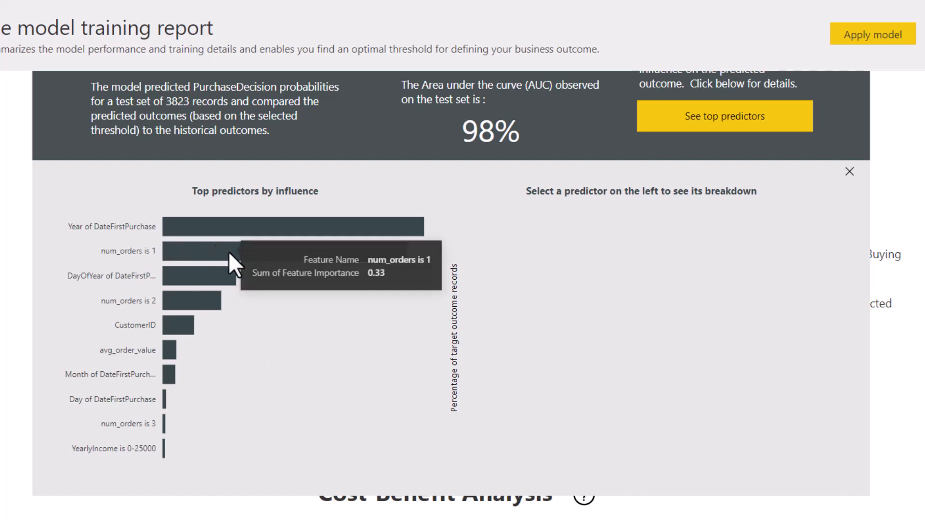
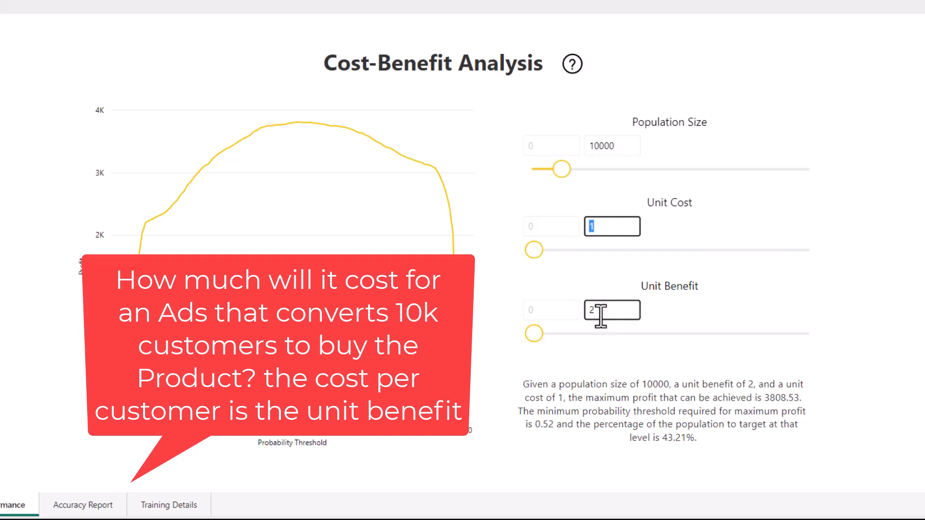
- Set the Unit Benefit in the Cost-Benefit Analysis to 3
{"action": "left_click_drag", "start_coordinate": [600, 313], "coordinate": [585, 314]}
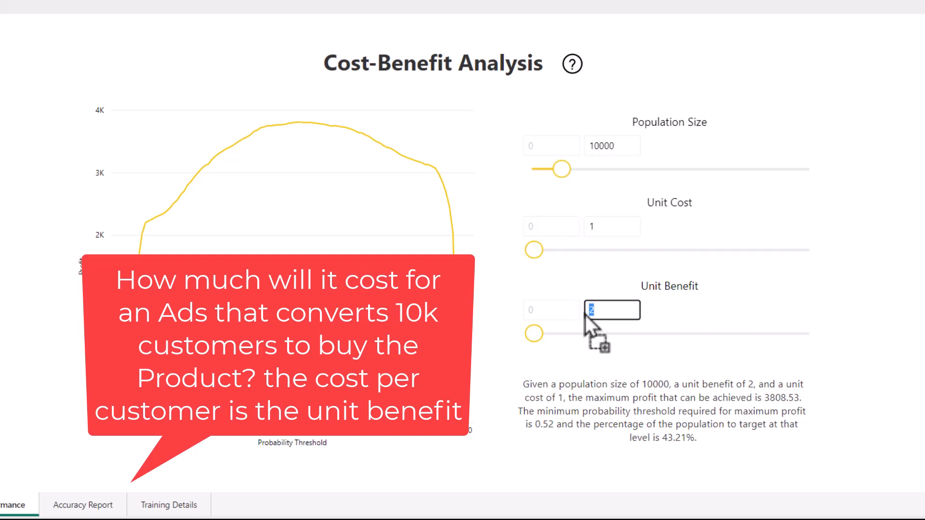
{"action": "type", "text": "3"}
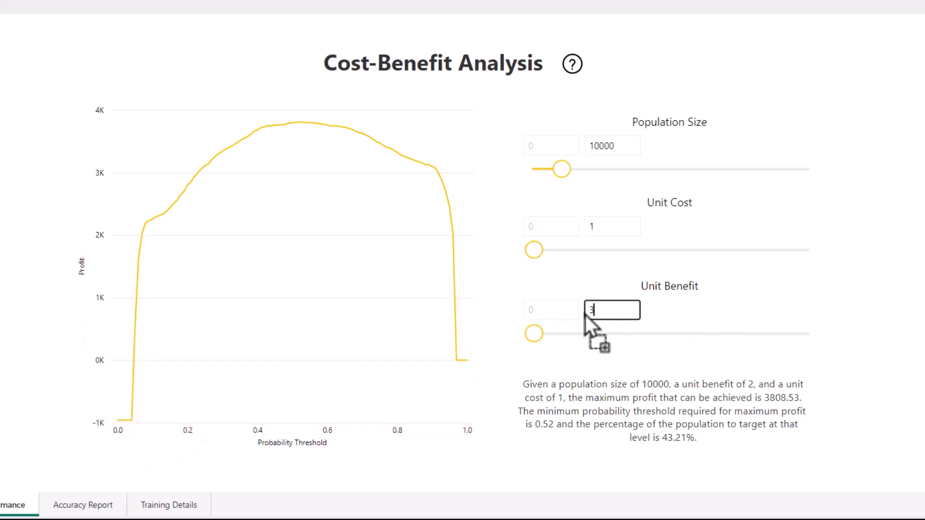
{"action": "left_click", "coordinate": [922, 312]}
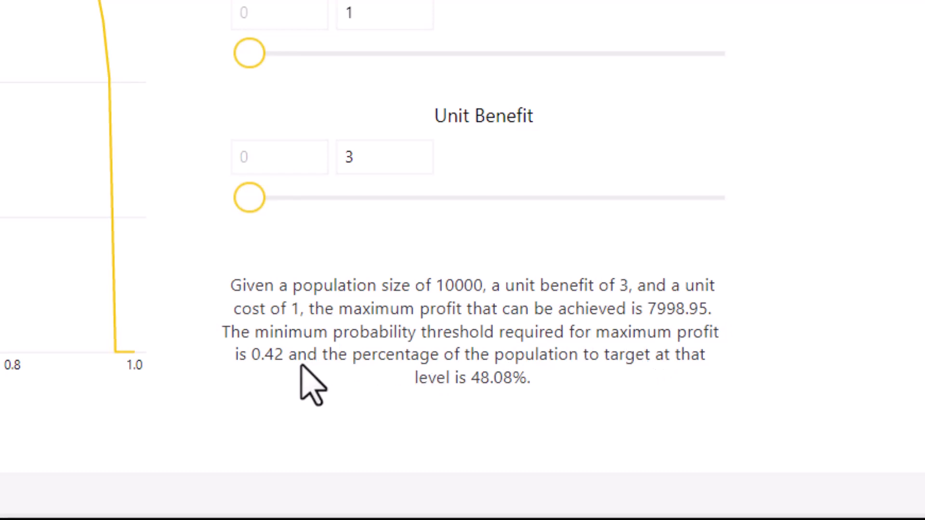
- Compare the Cost-Benefit Analysis summary and profit curve with the probability threshold, precision and recall figures above it
{"action": "scroll", "coordinate": [294, 340], "scroll_direction": "up", "scroll_amount": 4}
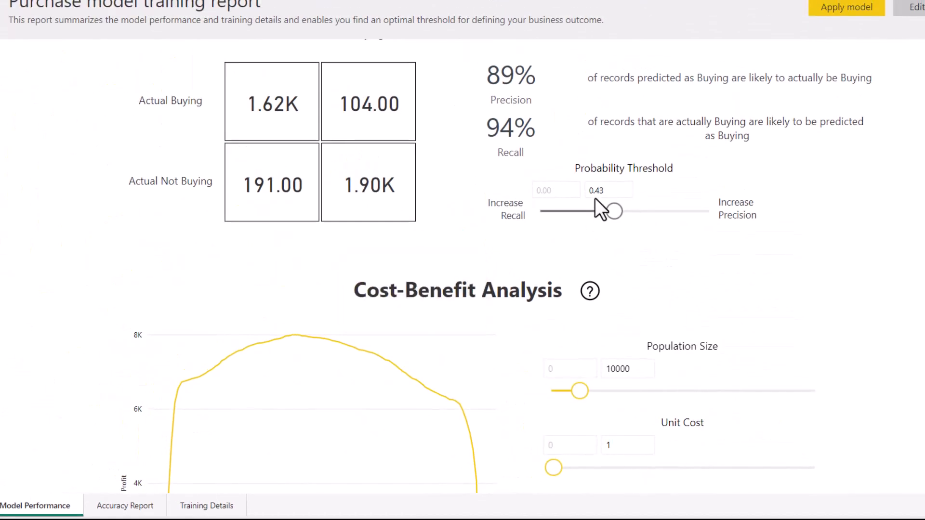
{"action": "scroll", "coordinate": [636, 258], "scroll_direction": "down", "scroll_amount": 4}
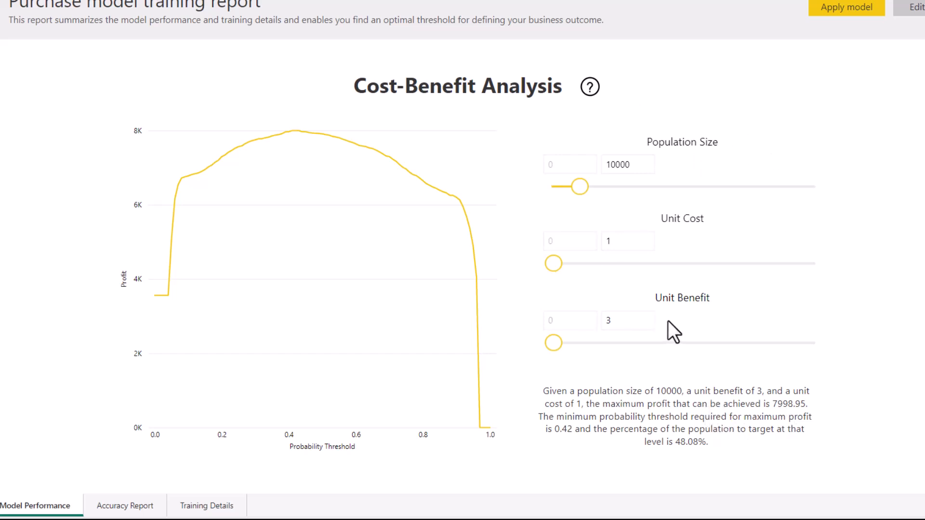
{"action": "scroll", "coordinate": [674, 331], "scroll_direction": "up", "scroll_amount": 4}
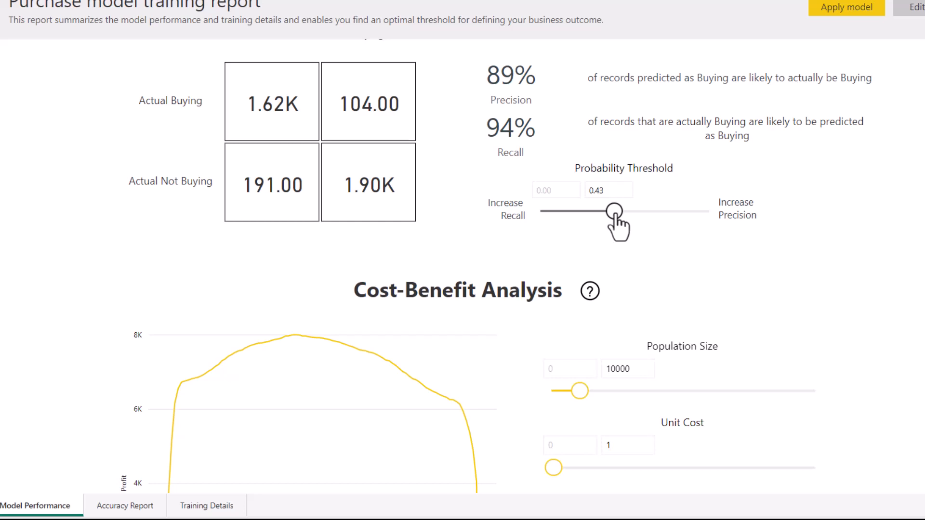
{"action": "scroll", "coordinate": [718, 390], "scroll_direction": "down", "scroll_amount": 4}
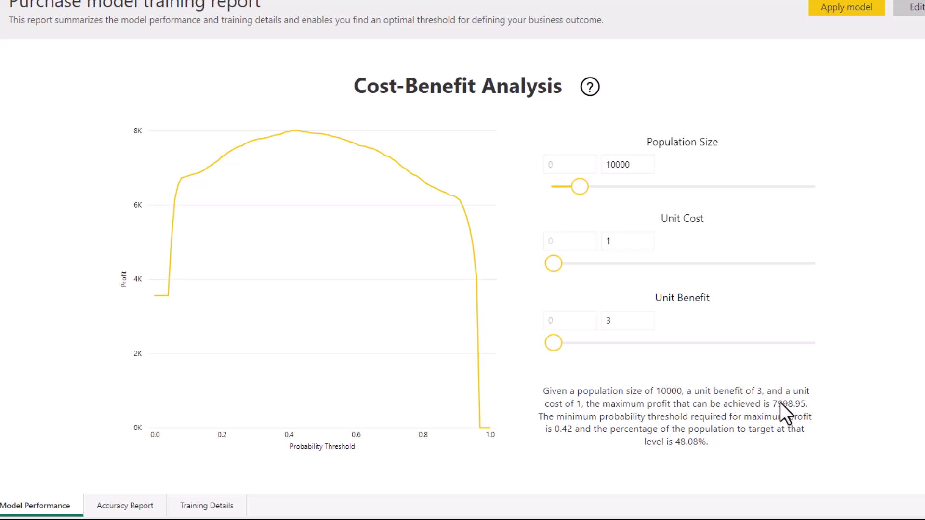
{"action": "scroll", "coordinate": [760, 332], "scroll_direction": "up", "scroll_amount": 5}
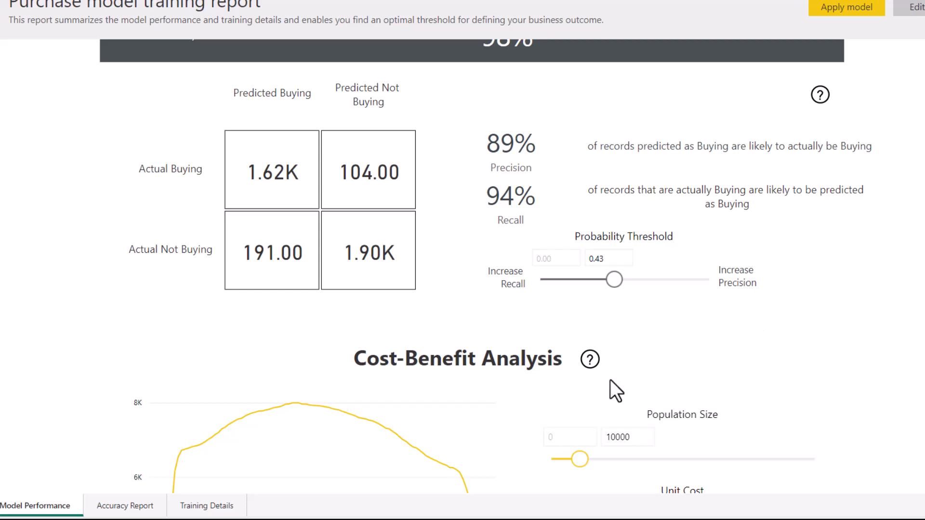
{"action": "scroll", "coordinate": [613, 390], "scroll_direction": "down", "scroll_amount": 5}
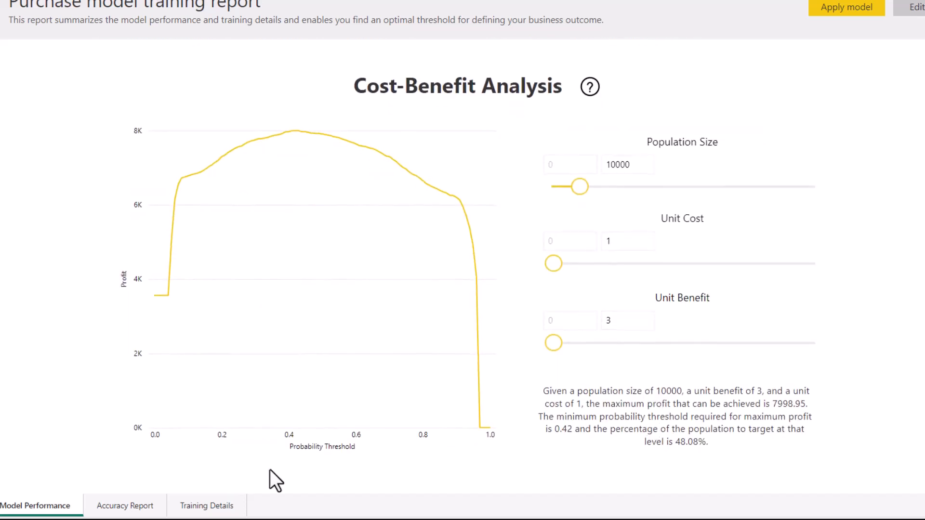
- Open the report's Accuracy Report page and read the Cumulative Gains Chart and ROC Curve explanations
{"action": "left_click", "coordinate": [131, 507]}
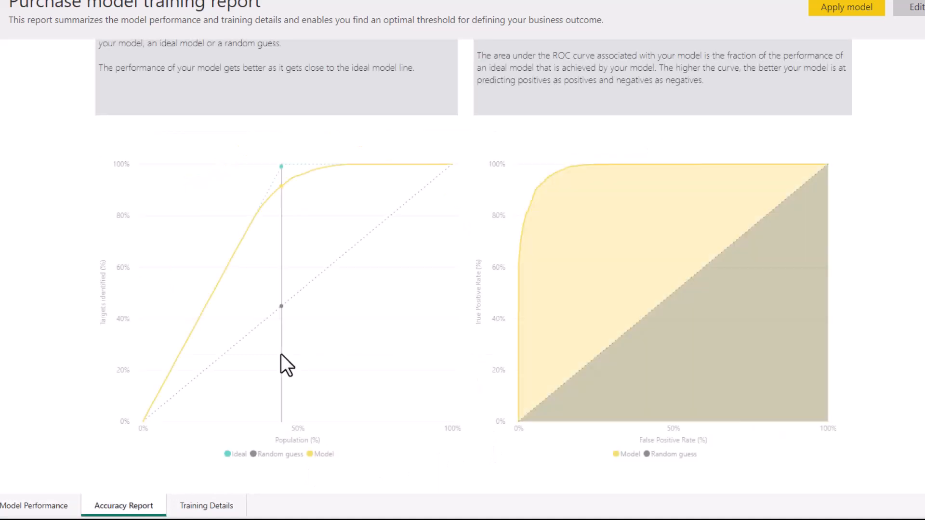
{"action": "scroll", "coordinate": [295, 305], "scroll_direction": "up", "scroll_amount": 5}
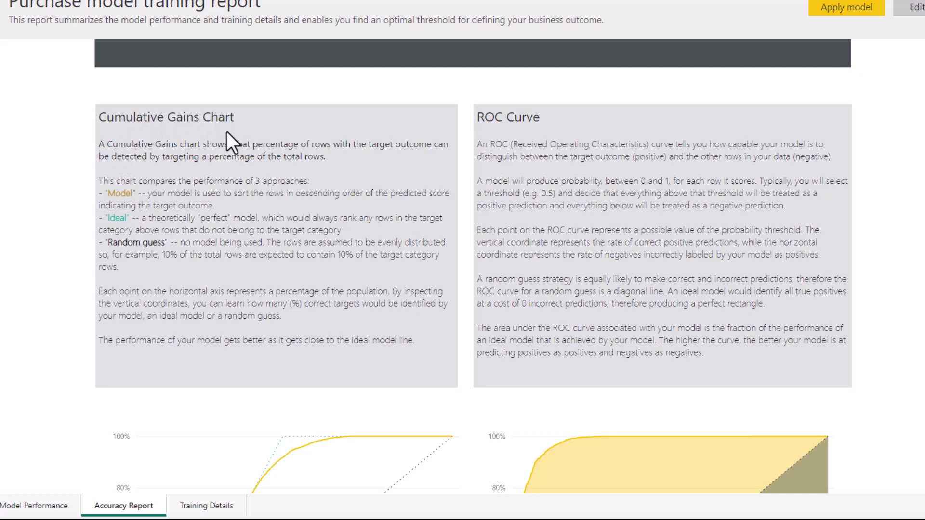
- Review the accuracy summary and area under the ROC curve alongside the Cumulative Gains Chart and ROC Curve explanations
{"action": "scroll", "coordinate": [226, 132], "scroll_direction": "down", "scroll_amount": 1}
{"action": "scroll", "coordinate": [227, 128], "scroll_direction": "up", "scroll_amount": 2}
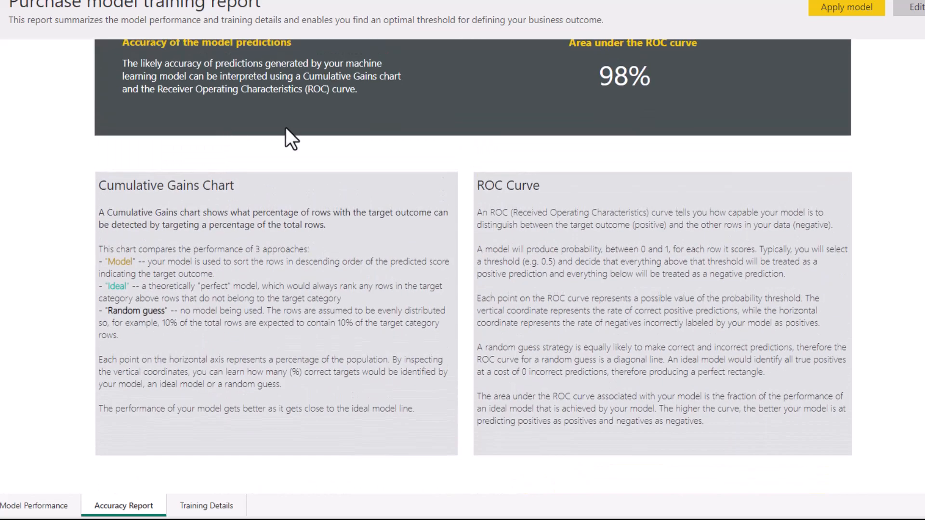
{"action": "scroll", "coordinate": [527, 192], "scroll_direction": "up", "scroll_amount": 2}
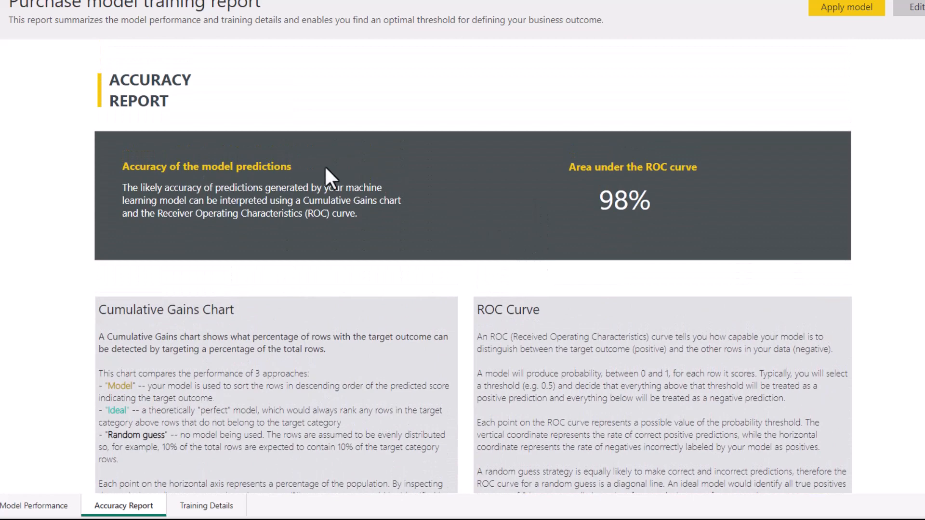
{"action": "scroll", "coordinate": [276, 223], "scroll_direction": "down", "scroll_amount": 3}
{"action": "scroll", "coordinate": [273, 219], "scroll_direction": "up", "scroll_amount": 2}
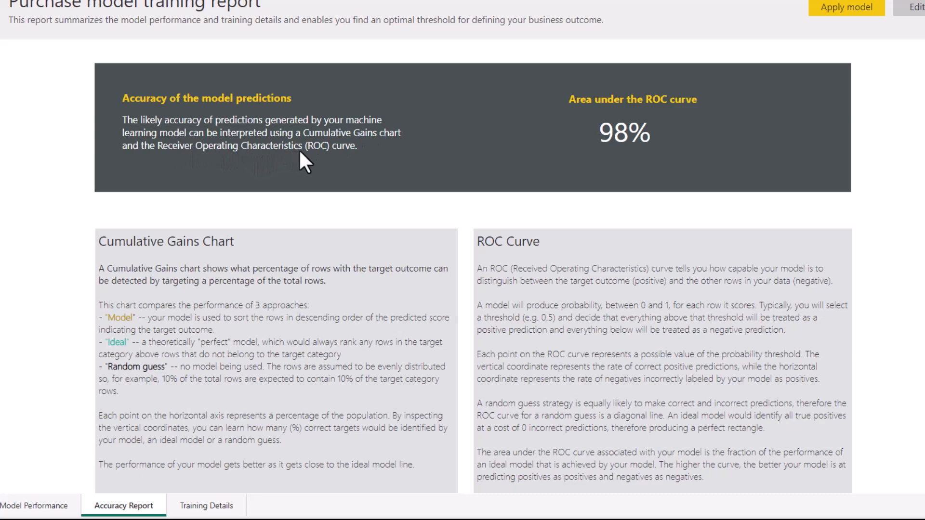
{"action": "scroll", "coordinate": [301, 164], "scroll_direction": "down", "scroll_amount": 2}
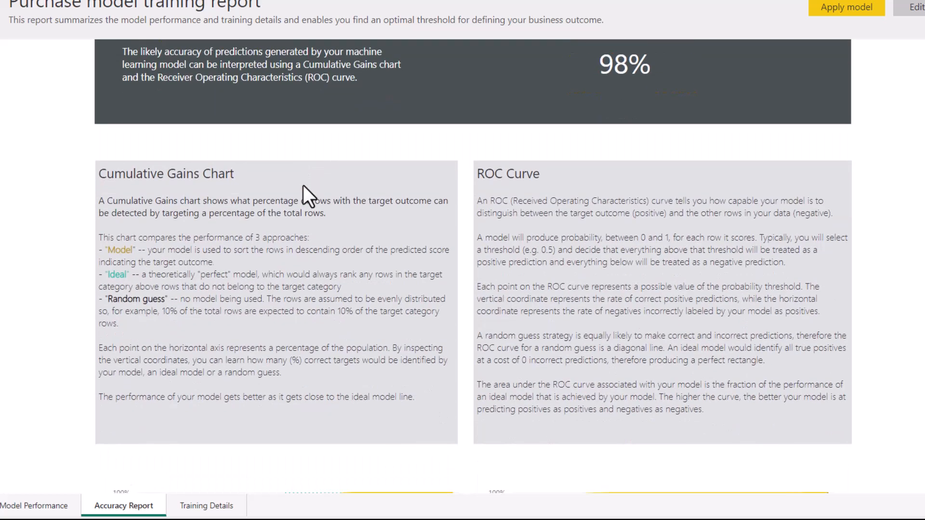
{"action": "scroll", "coordinate": [303, 185], "scroll_direction": "up", "scroll_amount": 2}
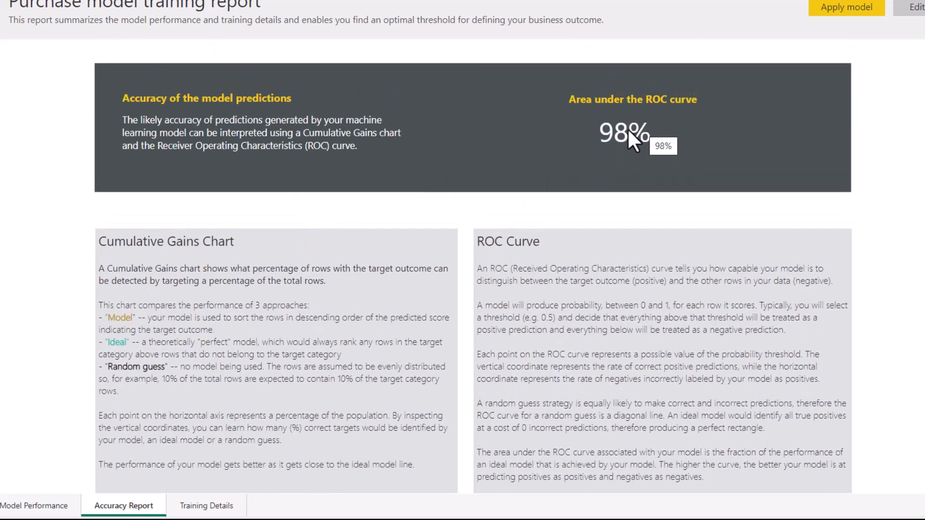
{"action": "scroll", "coordinate": [351, 287], "scroll_direction": "down", "scroll_amount": 3}
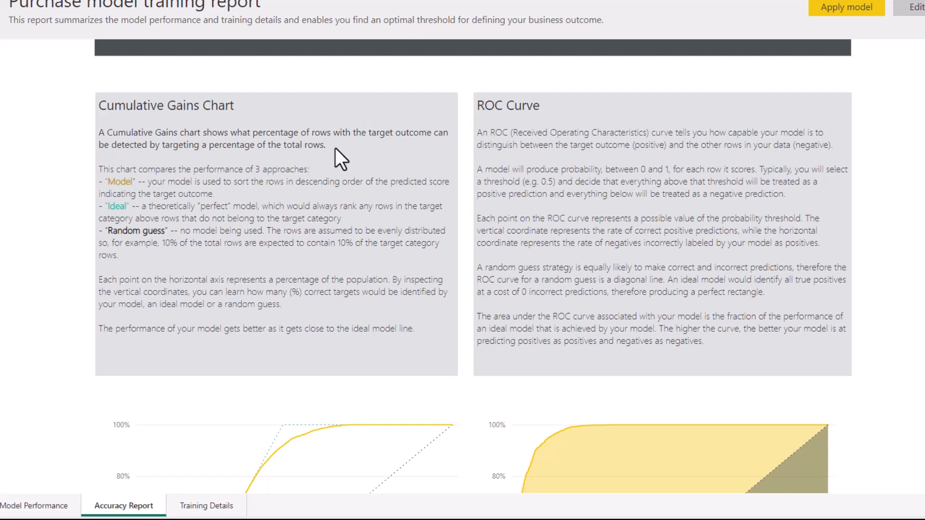
- Examine the Model, Ideal and Random guess lines of the Cumulative Gains Chart and compare them with the chart's explanation
{"action": "scroll", "coordinate": [336, 148], "scroll_direction": "down", "scroll_amount": 4}
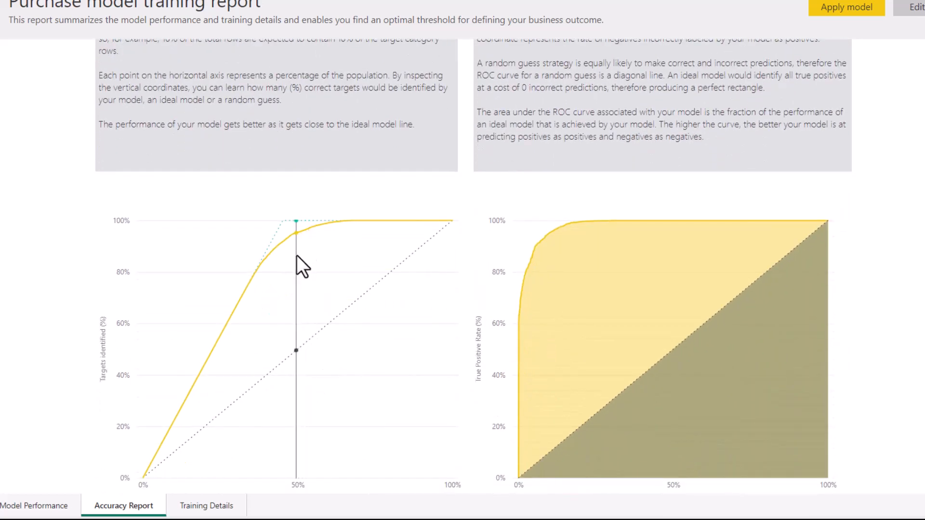
{"action": "mouse_move", "coordinate": [297, 255]}
{"action": "scroll", "coordinate": [296, 254], "scroll_direction": "down", "scroll_amount": 1}
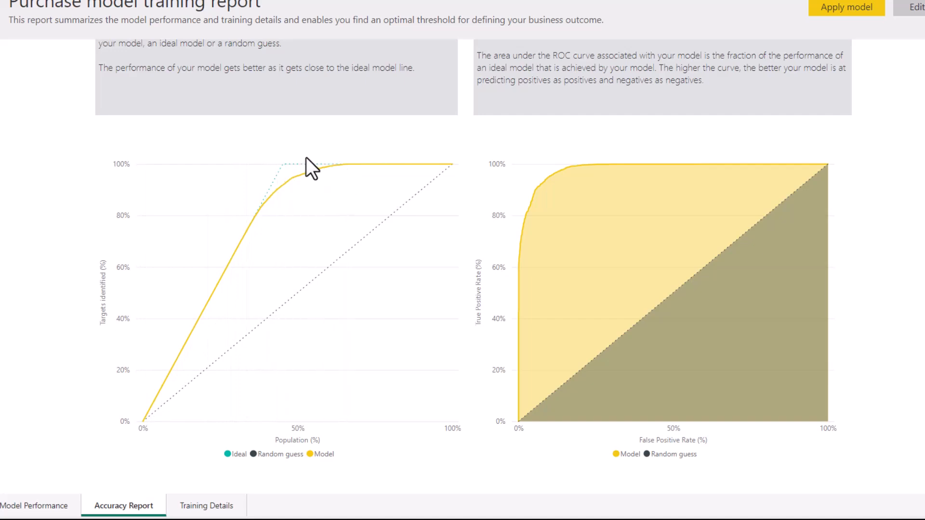
{"action": "mouse_move", "coordinate": [252, 224]}
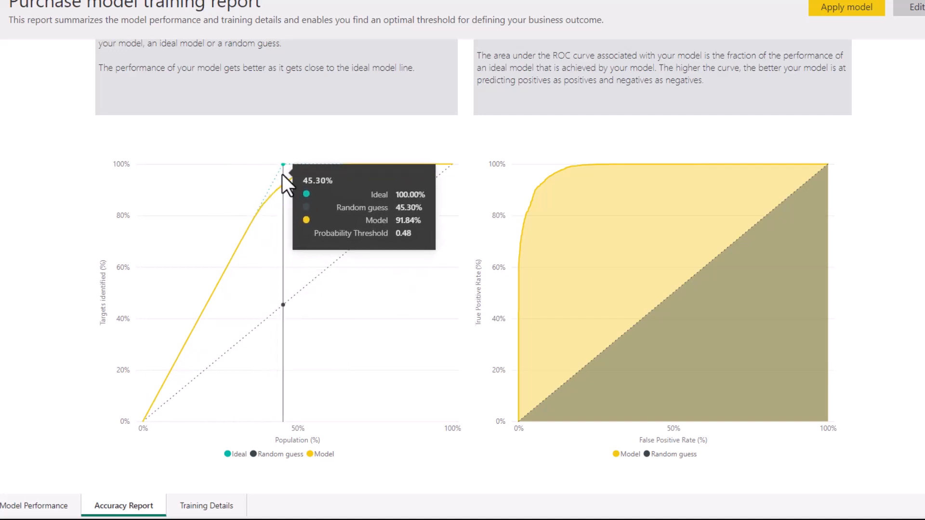
{"action": "scroll", "coordinate": [289, 187], "scroll_direction": "up", "scroll_amount": 2}
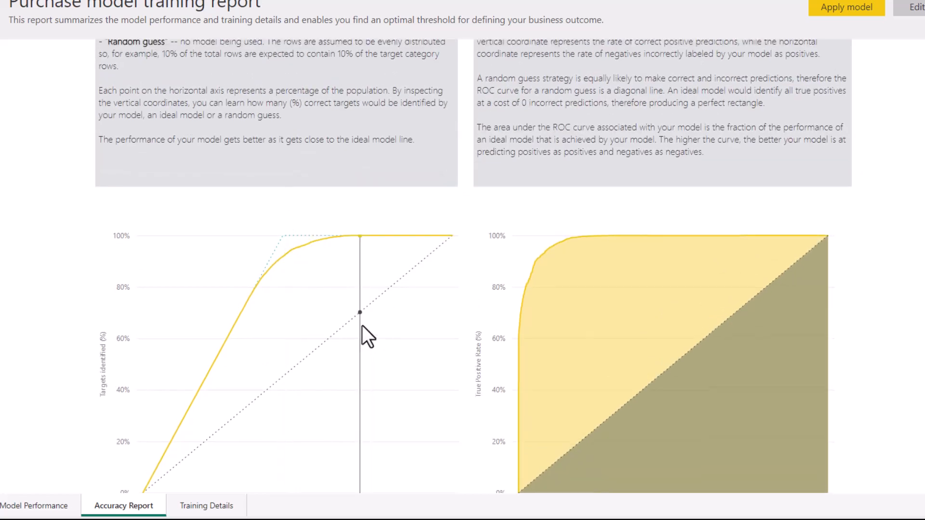
{"action": "scroll", "coordinate": [222, 139], "scroll_direction": "up", "scroll_amount": 2}
{"action": "scroll", "coordinate": [223, 140], "scroll_direction": "up", "scroll_amount": 3}
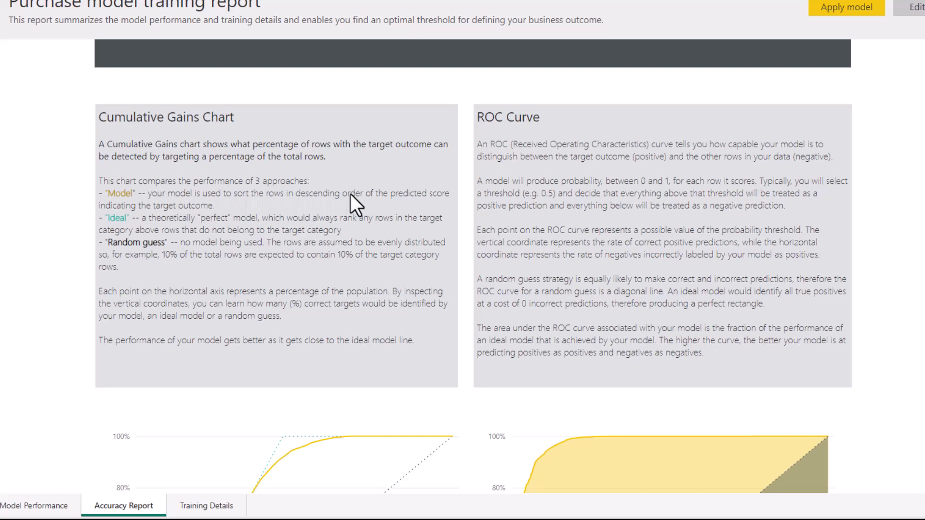
{"action": "scroll", "coordinate": [351, 192], "scroll_direction": "down", "scroll_amount": 3}
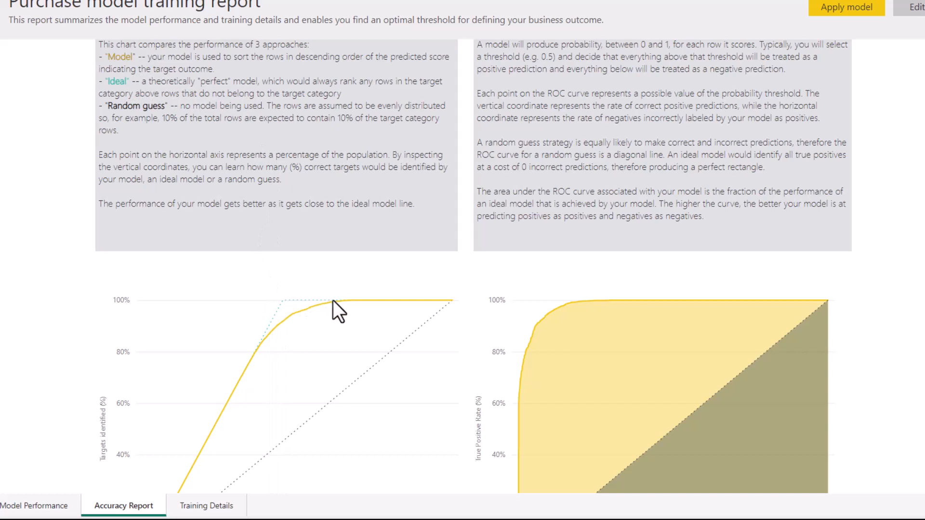
{"action": "mouse_move", "coordinate": [333, 300]}
{"action": "scroll", "coordinate": [253, 137], "scroll_direction": "up", "scroll_amount": 2}
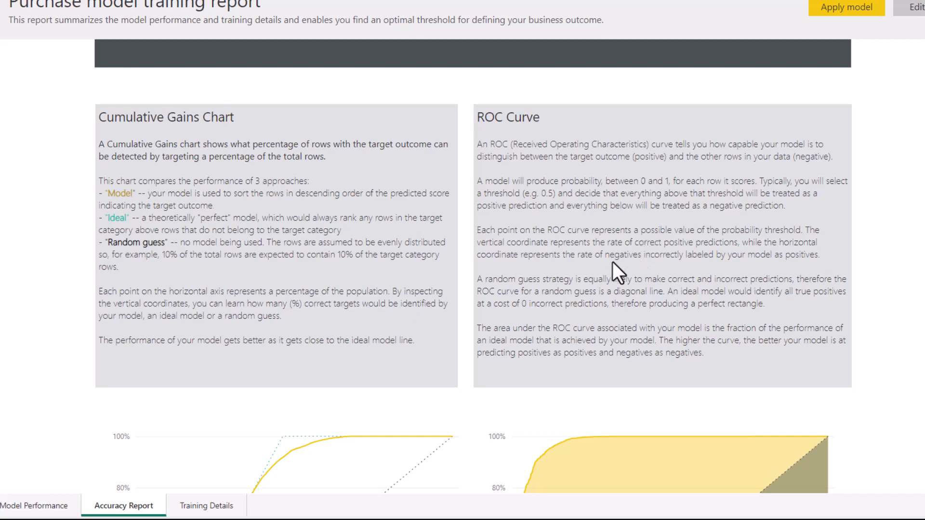
- Examine points along the model's ROC curve and compare them with the ROC explanation and the area under the curve
{"action": "scroll", "coordinate": [612, 264], "scroll_direction": "down", "scroll_amount": 5}
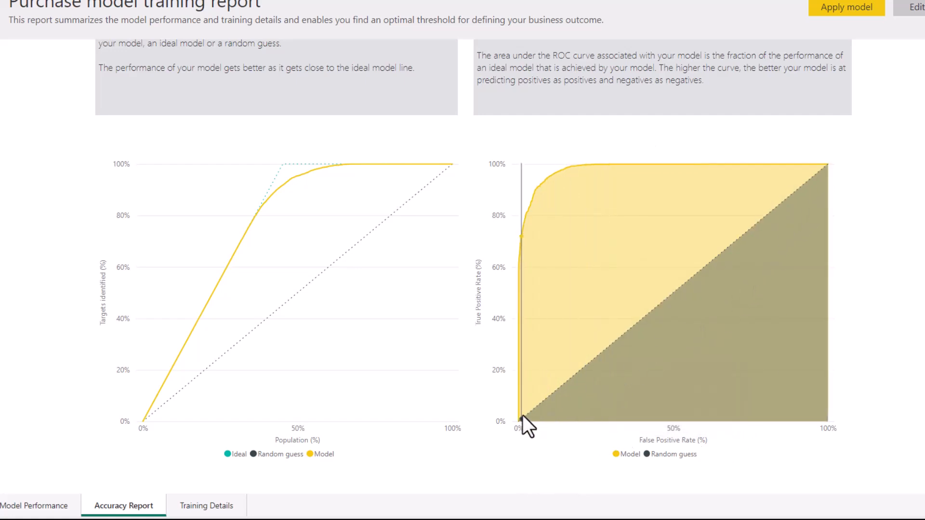
{"action": "mouse_move", "coordinate": [560, 179]}
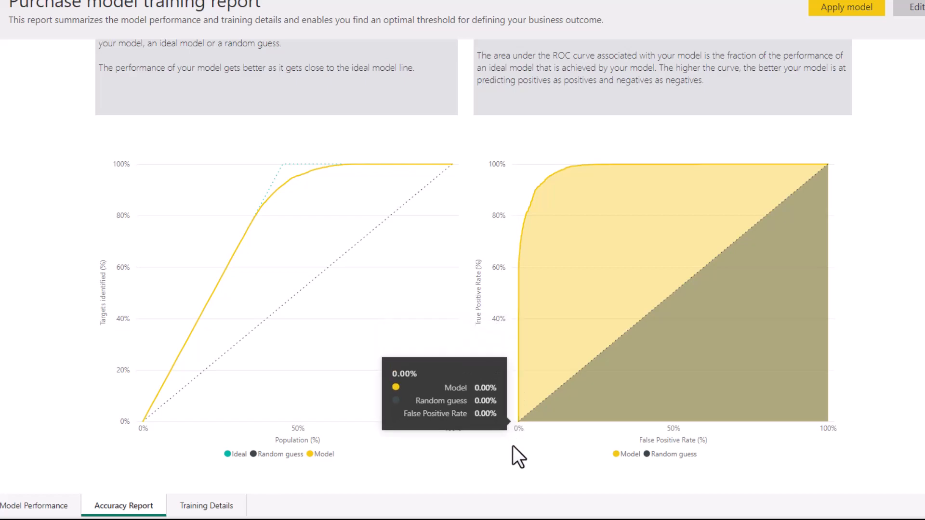
{"action": "scroll", "coordinate": [512, 424], "scroll_direction": "up", "scroll_amount": 5}
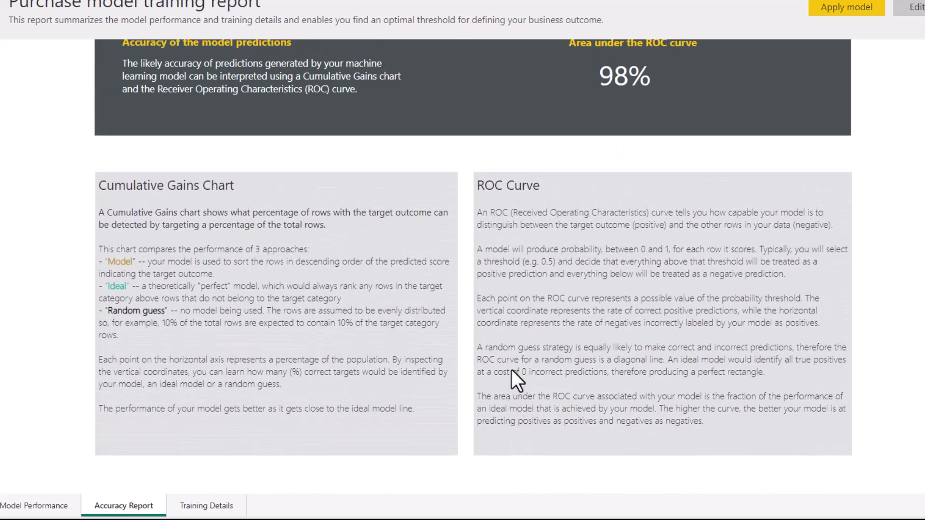
{"action": "scroll", "coordinate": [510, 380], "scroll_direction": "up", "scroll_amount": 3}
{"action": "scroll", "coordinate": [509, 385], "scroll_direction": "down", "scroll_amount": 8}
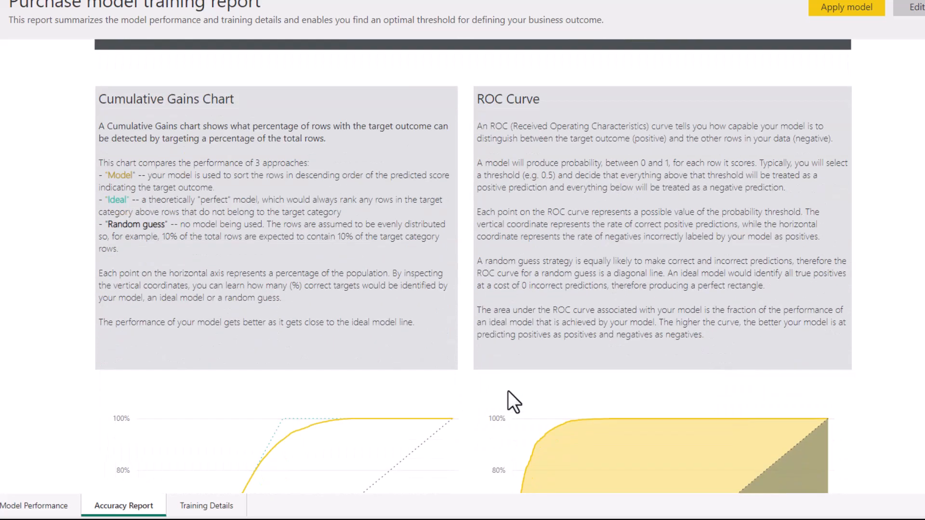
{"action": "scroll", "coordinate": [510, 390], "scroll_direction": "up", "scroll_amount": 5}
{"action": "scroll", "coordinate": [511, 388], "scroll_direction": "down", "scroll_amount": 7}
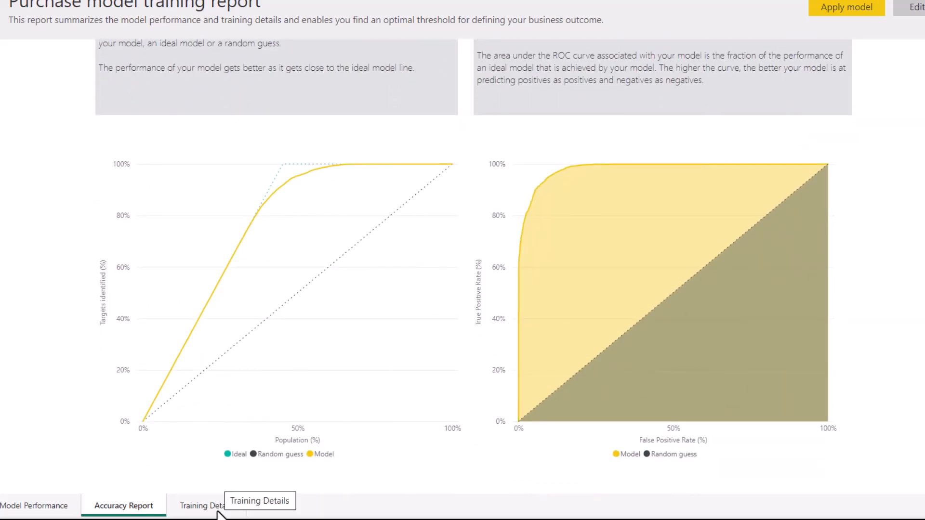
- Open the report's Training Details page and inspect the first, middle and last iterations in the Model quality over iterations chart
{"action": "left_click", "coordinate": [218, 513]}
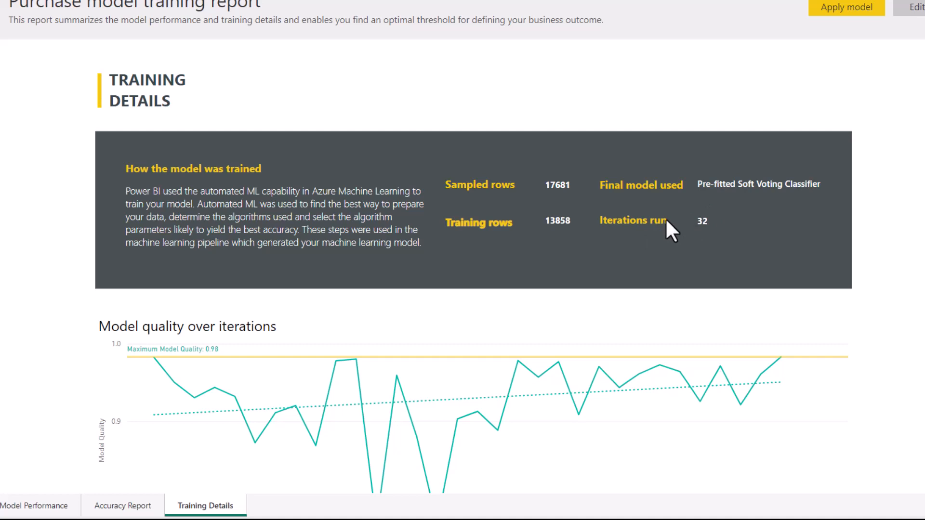
{"action": "scroll", "coordinate": [181, 344], "scroll_direction": "down", "scroll_amount": 1}
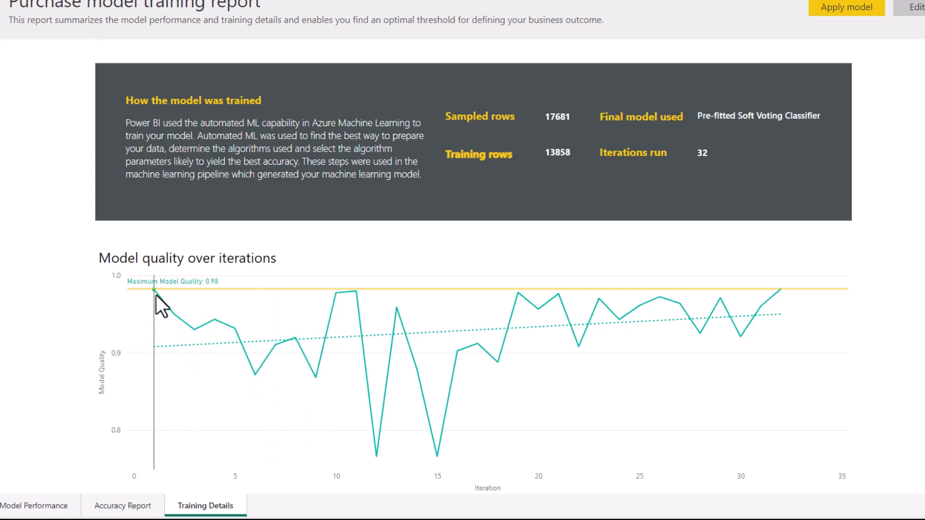
{"action": "mouse_move", "coordinate": [156, 295]}
{"action": "mouse_move", "coordinate": [780, 293]}
{"action": "scroll", "coordinate": [461, 134], "scroll_direction": "down", "scroll_amount": 4}
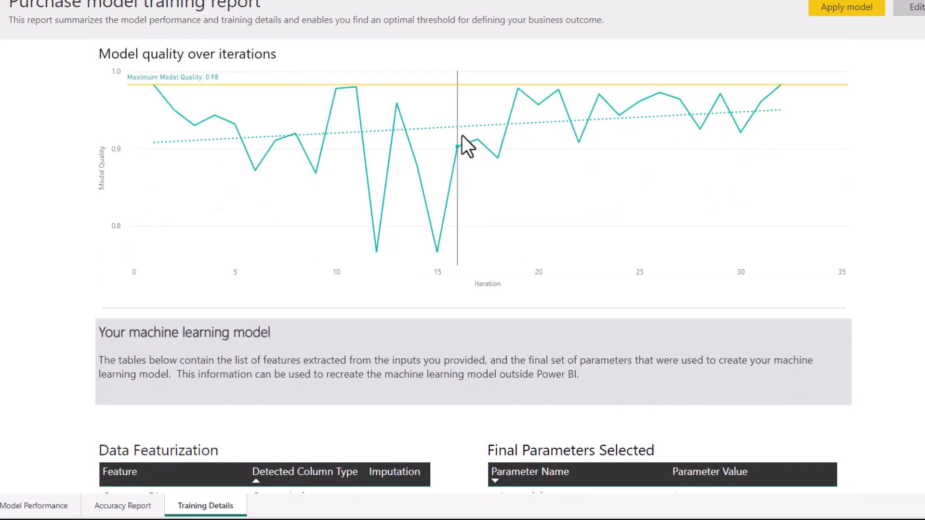
{"action": "mouse_move", "coordinate": [462, 134]}
- Review the Data Featurization and Final Parameters Selected tables, and check which final model was used
{"action": "scroll", "coordinate": [466, 121], "scroll_direction": "down", "scroll_amount": 3}
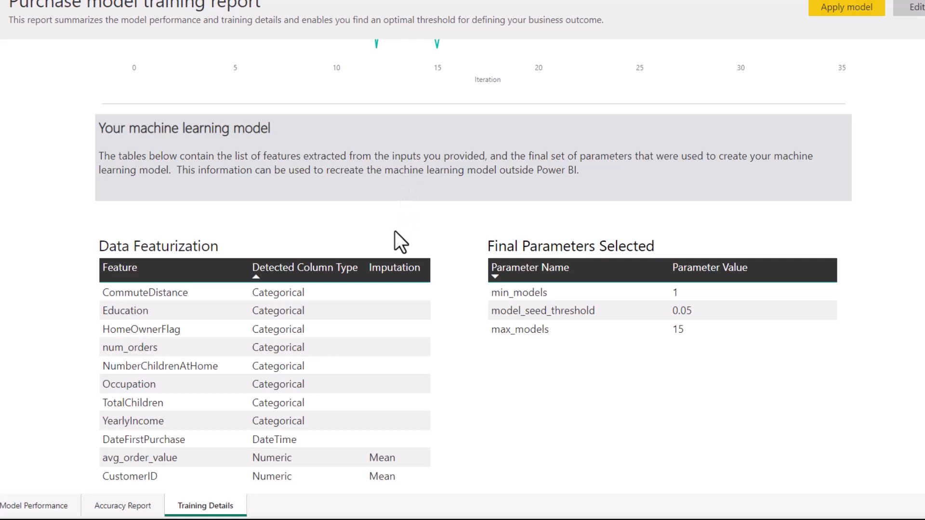
{"action": "scroll", "coordinate": [395, 230], "scroll_direction": "down", "scroll_amount": 3}
{"action": "scroll", "coordinate": [384, 230], "scroll_direction": "up", "scroll_amount": 2}
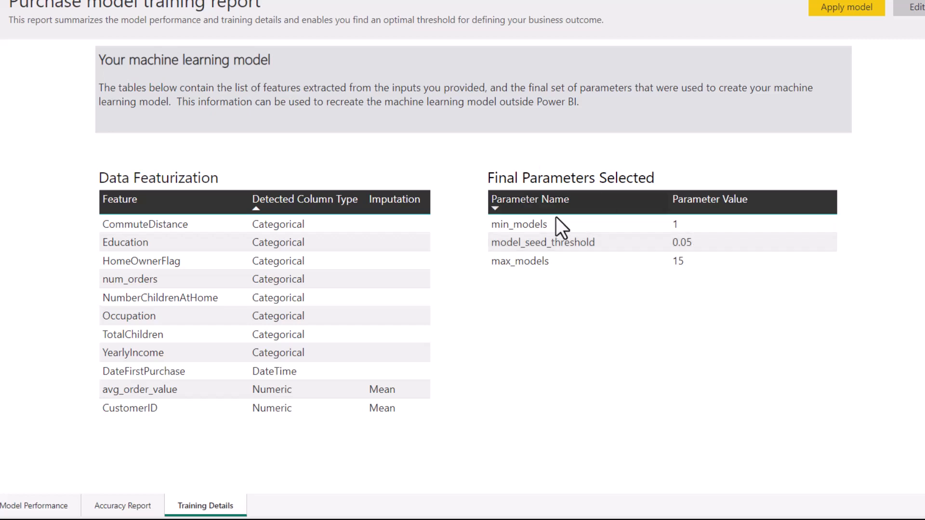
{"action": "scroll", "coordinate": [586, 201], "scroll_direction": "up", "scroll_amount": 10}
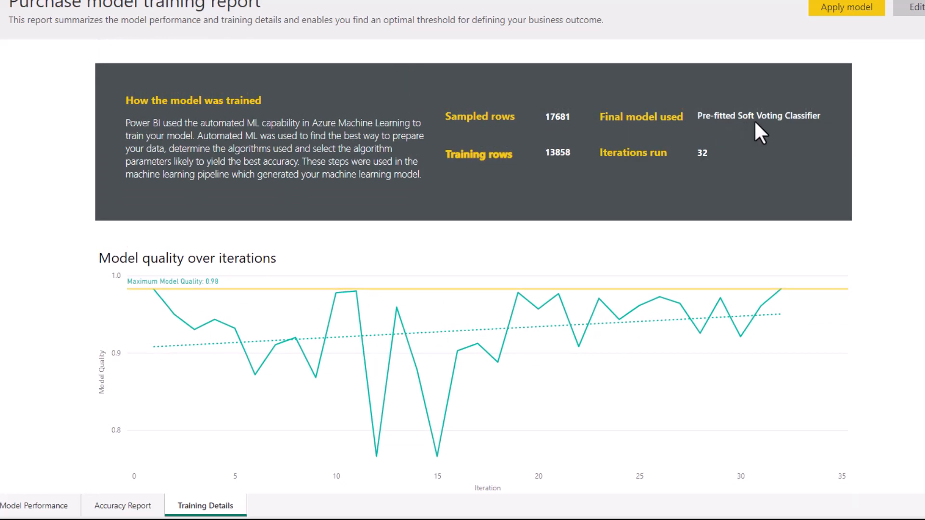
- Read the Ensemble machine learning models section and inspect the algorithm details and weight of each classifier in the donut chart
{"action": "scroll", "coordinate": [770, 120], "scroll_direction": "down", "scroll_amount": 7}
{"action": "scroll", "coordinate": [770, 126], "scroll_direction": "down", "scroll_amount": 9}
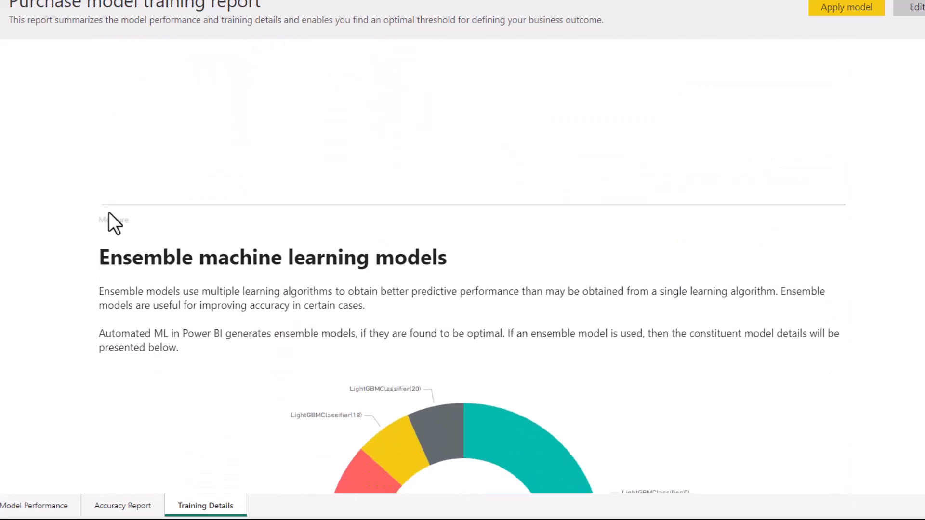
{"action": "scroll", "coordinate": [137, 282], "scroll_direction": "down", "scroll_amount": 1}
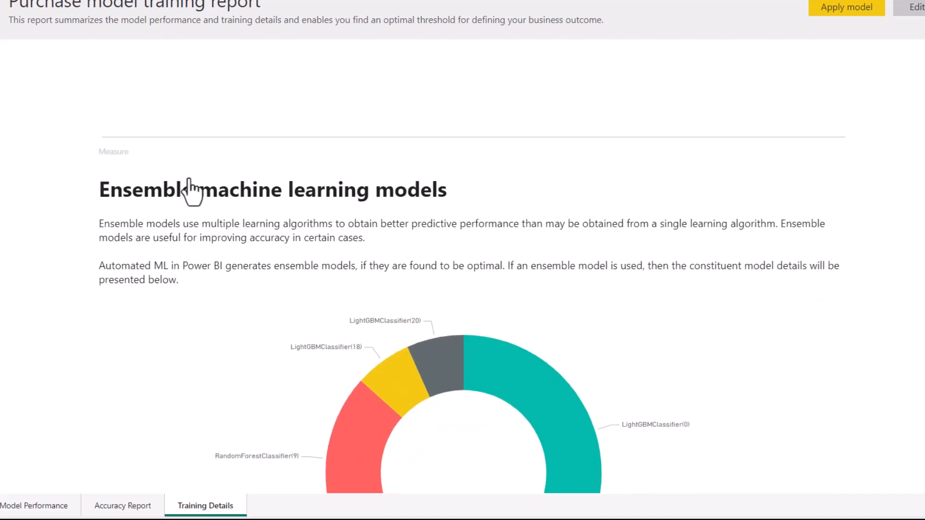
{"action": "scroll", "coordinate": [189, 187], "scroll_direction": "down", "scroll_amount": 2}
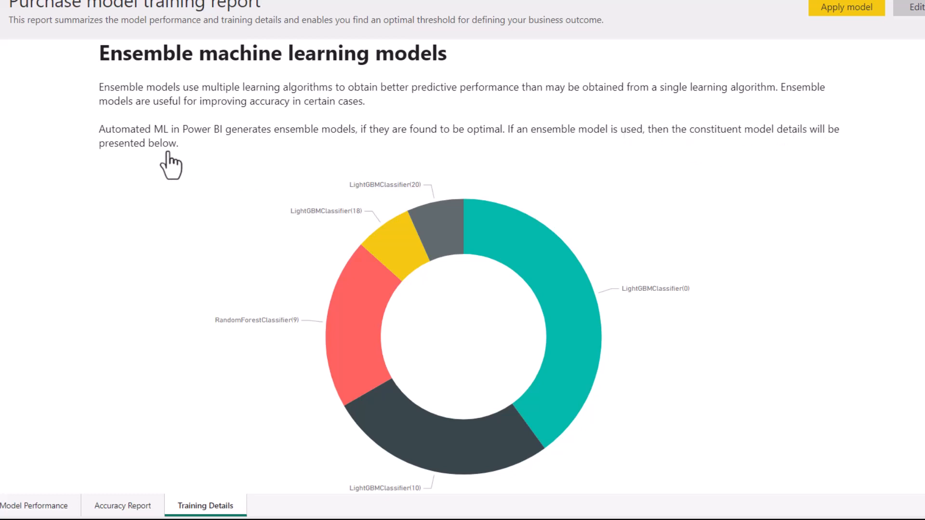
{"action": "scroll", "coordinate": [593, 182], "scroll_direction": "down", "scroll_amount": 1}
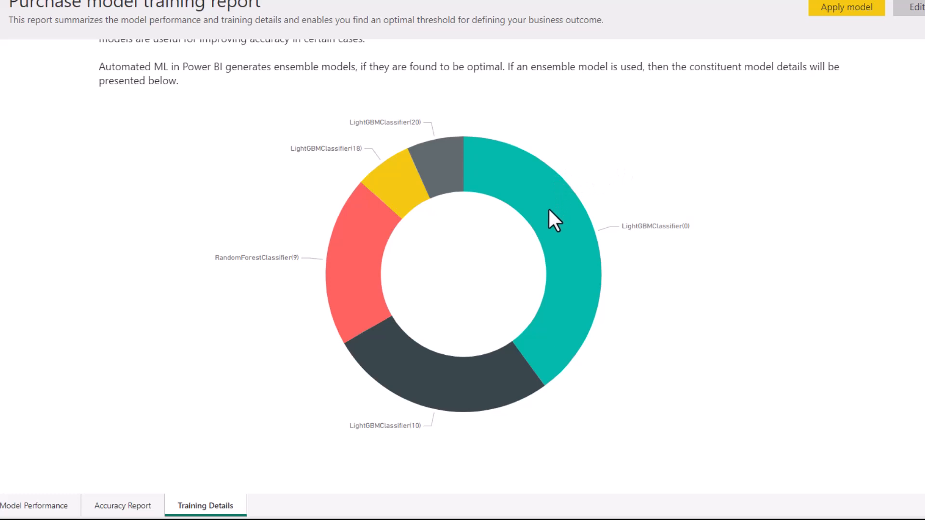
{"action": "mouse_move", "coordinate": [549, 210]}
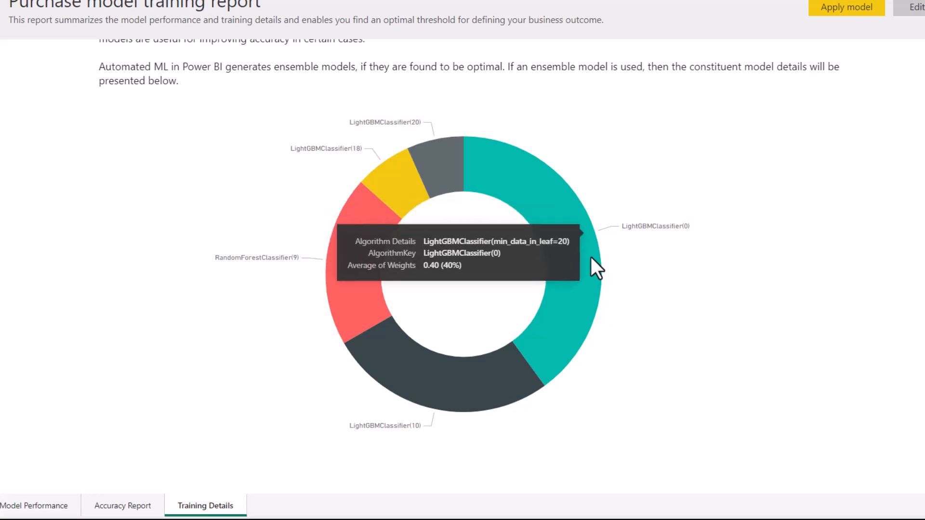
{"action": "mouse_move", "coordinate": [496, 387]}
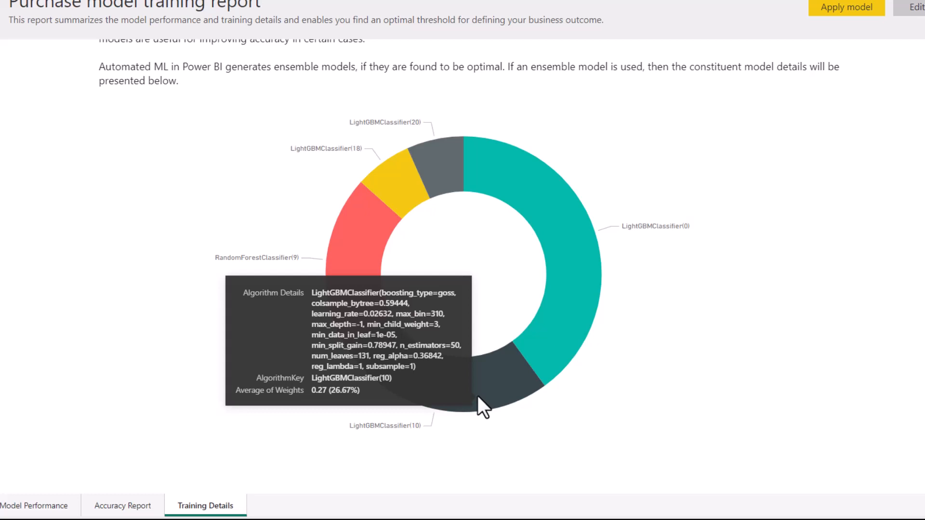
{"action": "mouse_move", "coordinate": [341, 268]}
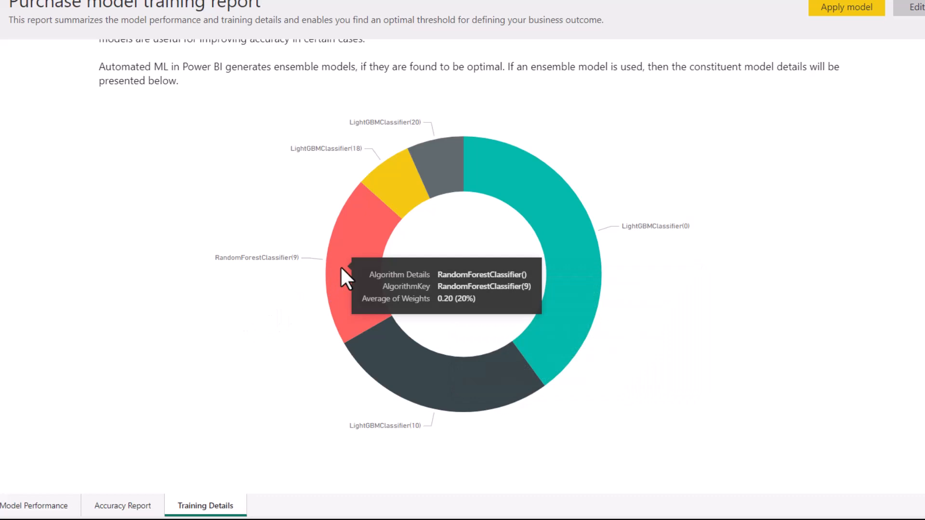
{"action": "mouse_move", "coordinate": [383, 193]}
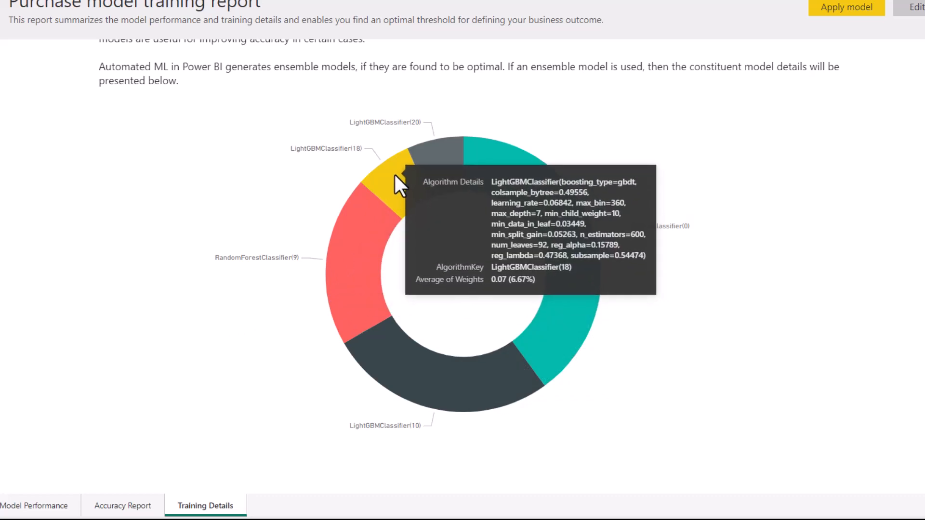
{"action": "mouse_move", "coordinate": [438, 160]}
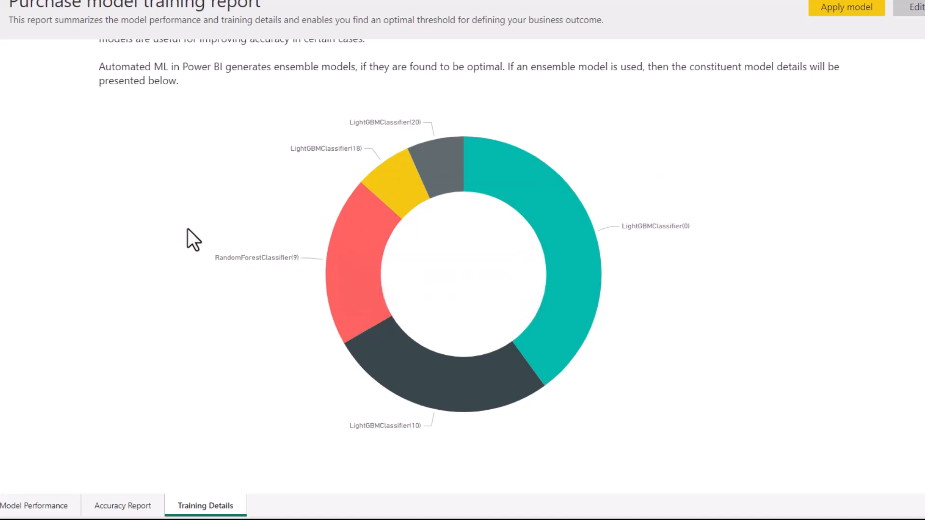
{"action": "scroll", "coordinate": [843, 242], "scroll_direction": "up", "scroll_amount": 10}
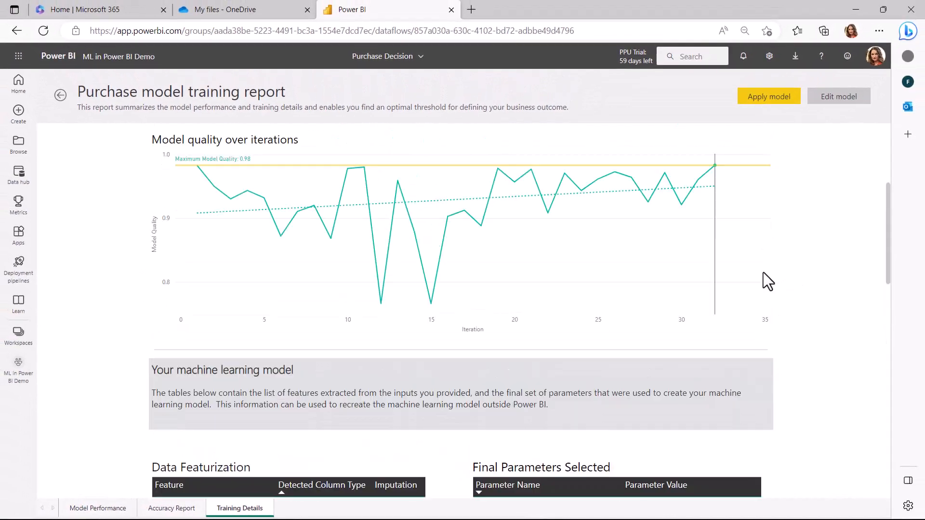
{"action": "scroll", "coordinate": [764, 273], "scroll_direction": "up", "scroll_amount": 5}
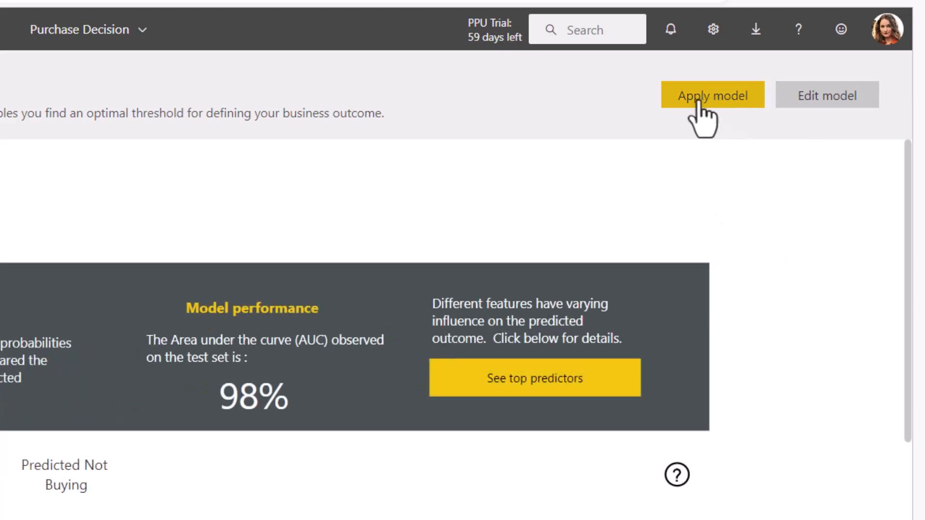
- Apply the Purchase model to Table1 with output column Purchase and threshold 0.43, saving and applying it
{"action": "left_click", "coordinate": [697, 99]}
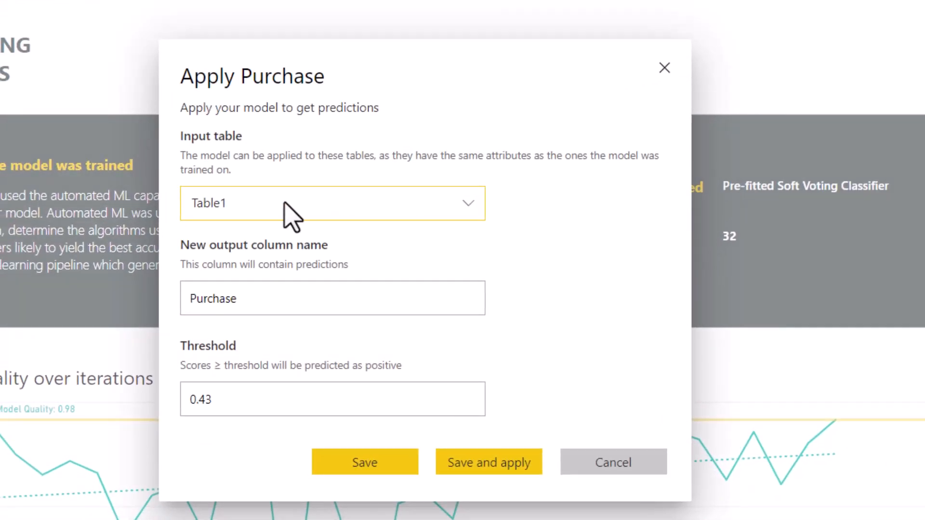
{"action": "left_click", "coordinate": [285, 203]}
{"action": "left_click", "coordinate": [285, 202]}
{"action": "left_click", "coordinate": [510, 463]}
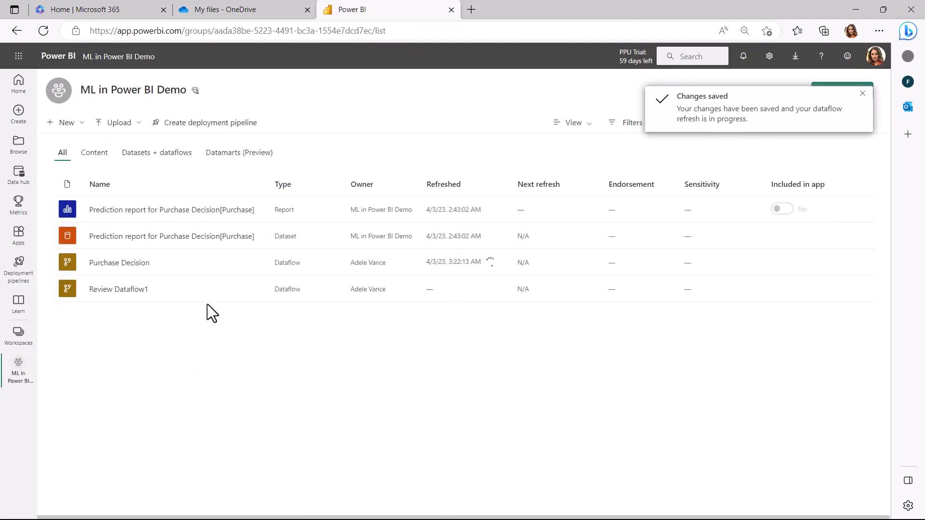
- Open the Purchase Decision dataflow, review the columns of Table1 enriched Purchase, and expand Table1 enriched Purchase explanations
{"action": "left_click", "coordinate": [121, 265]}
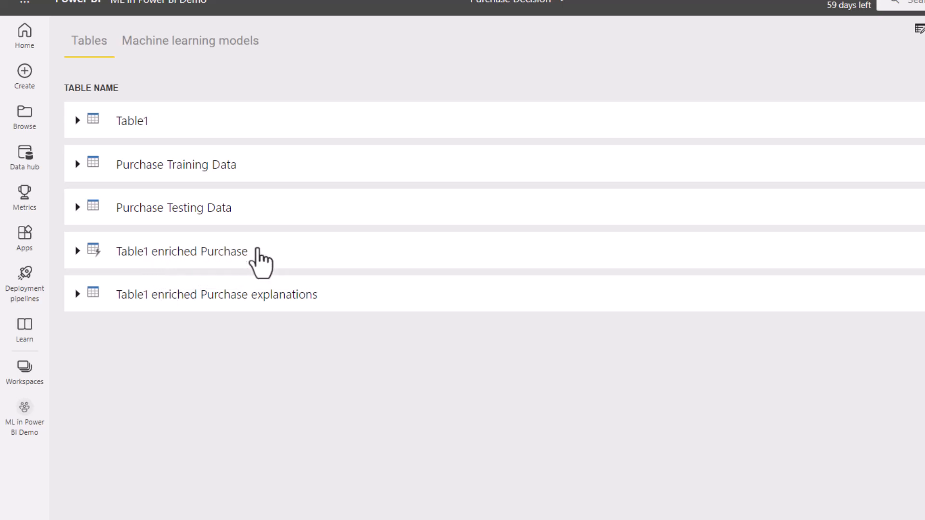
{"action": "left_click", "coordinate": [251, 252]}
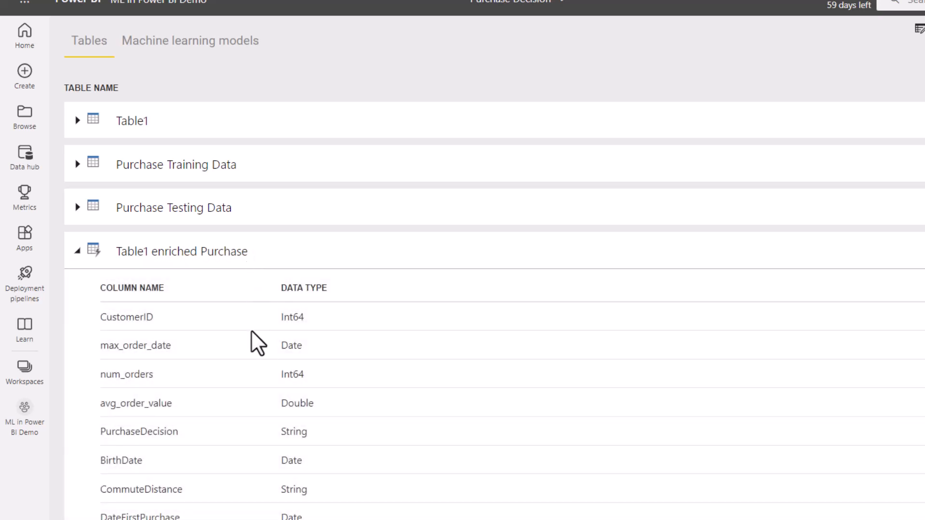
{"action": "scroll", "coordinate": [250, 331], "scroll_direction": "down", "scroll_amount": 7}
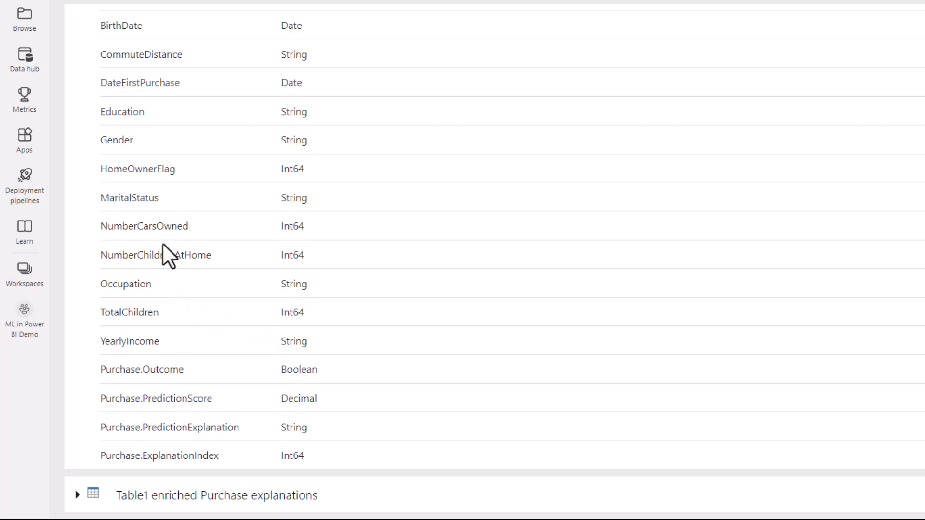
{"action": "scroll", "coordinate": [157, 196], "scroll_direction": "up", "scroll_amount": 2}
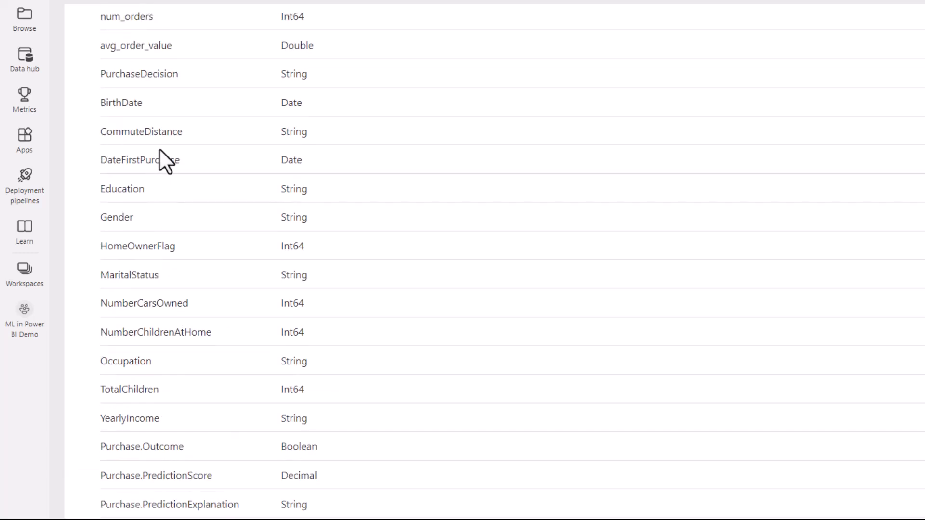
{"action": "scroll", "coordinate": [159, 150], "scroll_direction": "up", "scroll_amount": 2}
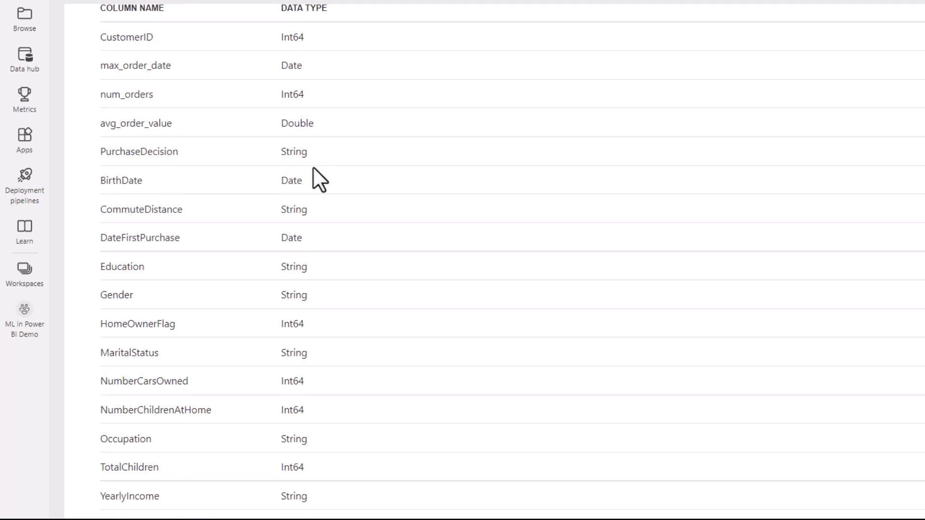
{"action": "scroll", "coordinate": [227, 324], "scroll_direction": "down", "scroll_amount": 4}
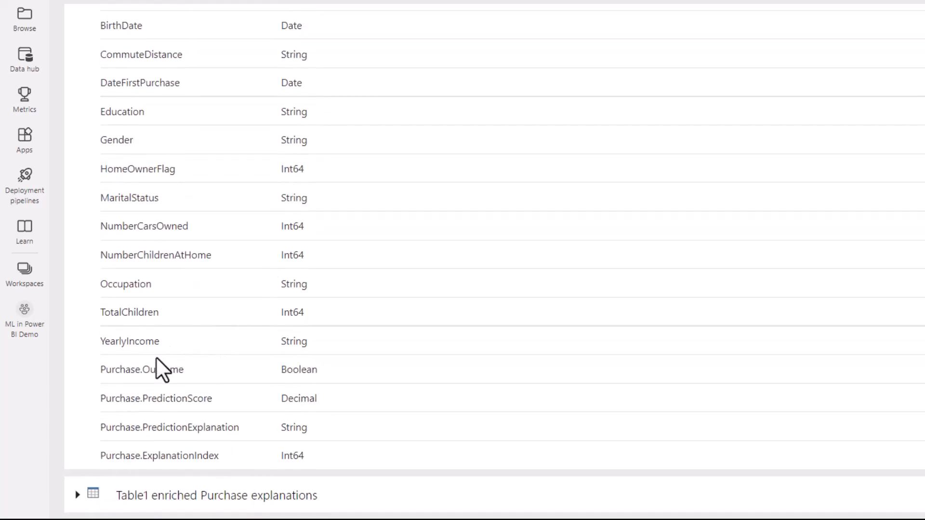
{"action": "scroll", "coordinate": [184, 180], "scroll_direction": "up", "scroll_amount": 5}
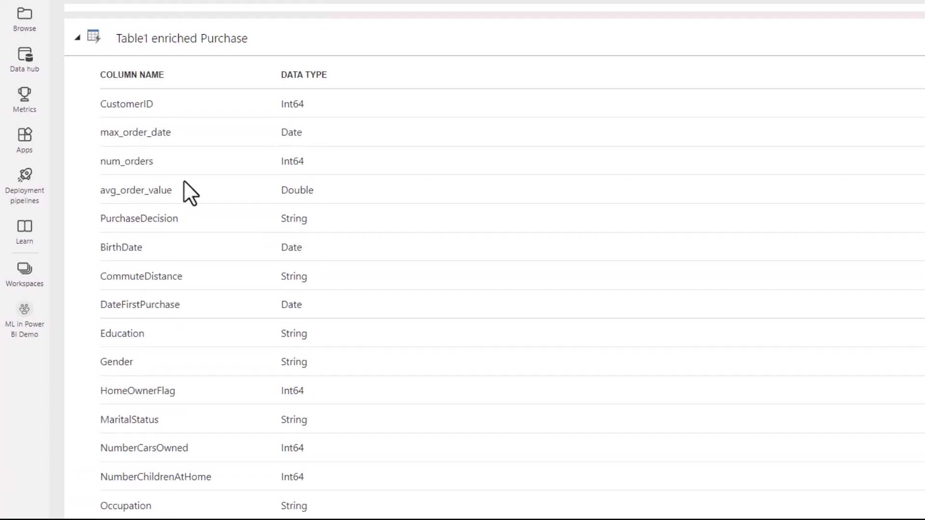
{"action": "scroll", "coordinate": [183, 180], "scroll_direction": "up", "scroll_amount": 2}
{"action": "left_click", "coordinate": [93, 130]}
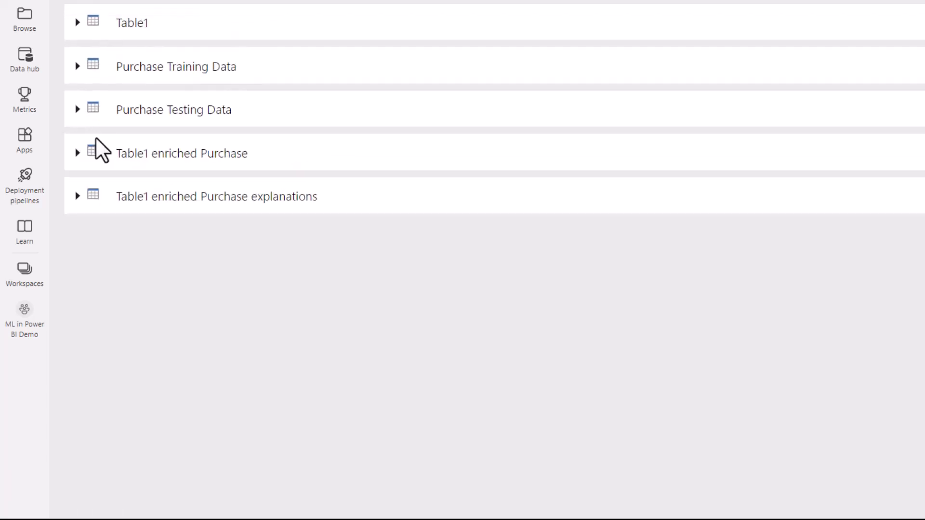
{"action": "left_click", "coordinate": [225, 199]}
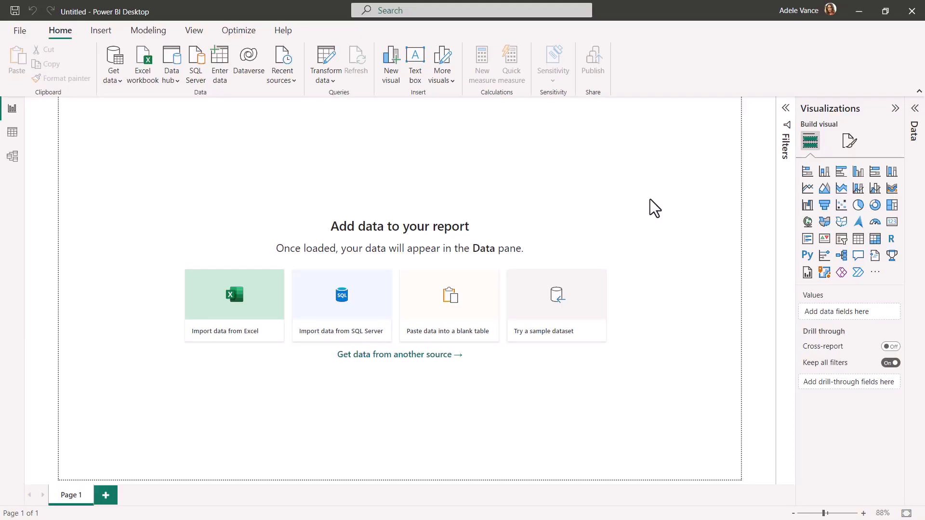
- In Power BI Desktop, check the signed-in account and sign in to the Dataflows data source with the organizational account
{"action": "left_click", "coordinate": [820, 10]}
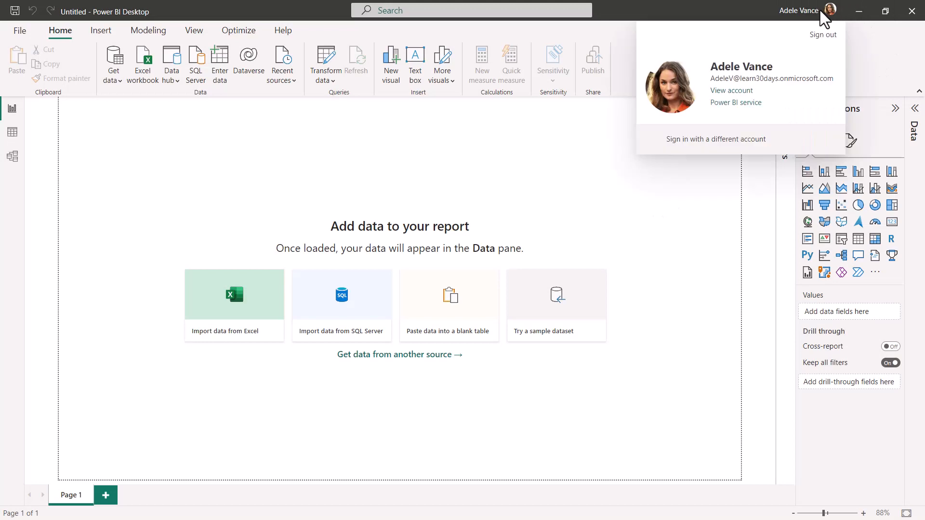
{"action": "left_click", "coordinate": [821, 11]}
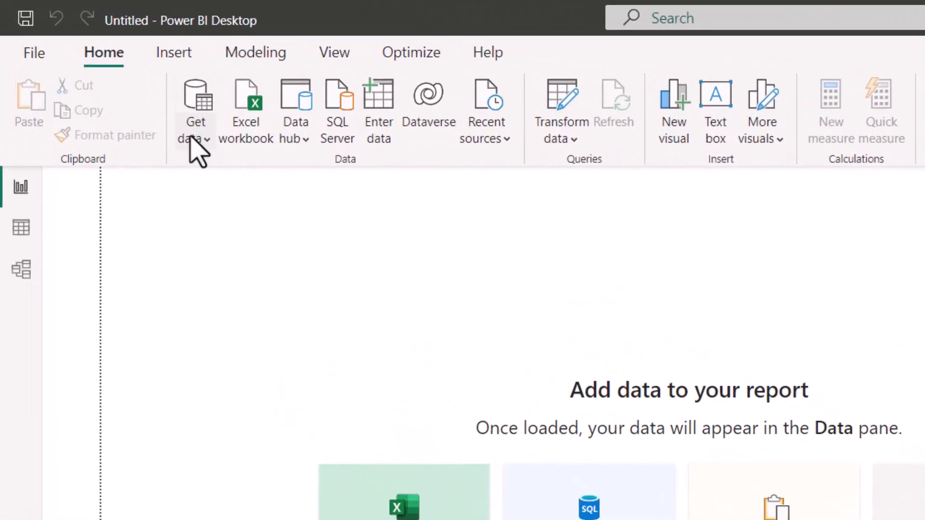
{"action": "left_click", "coordinate": [195, 141]}
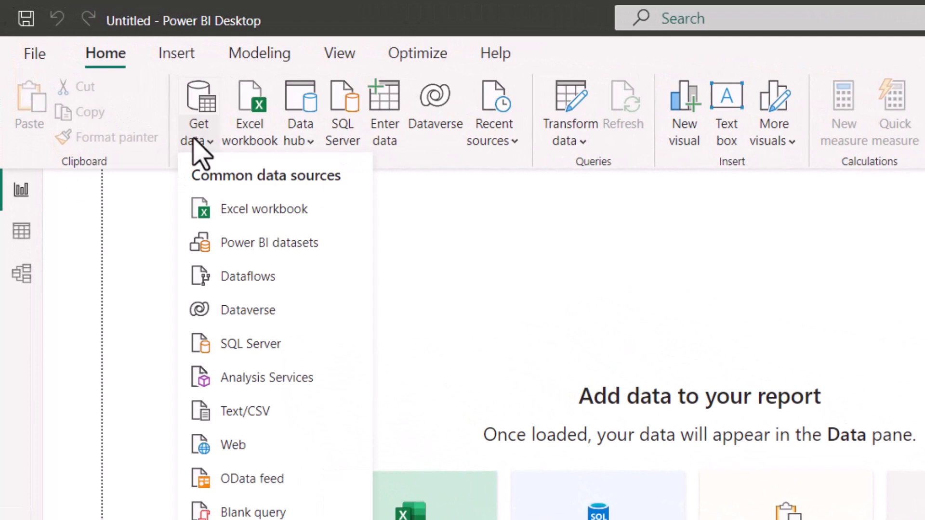
{"action": "left_click", "coordinate": [260, 277]}
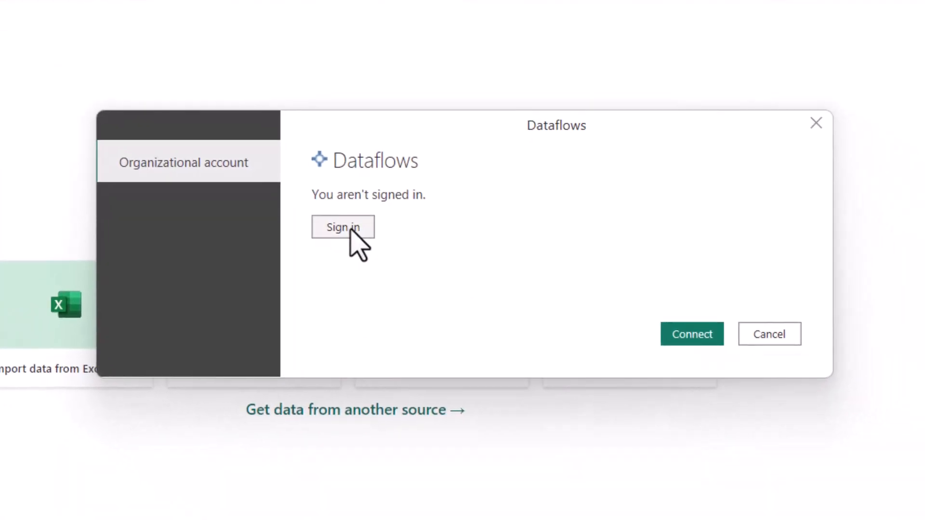
{"action": "left_click", "coordinate": [350, 230]}
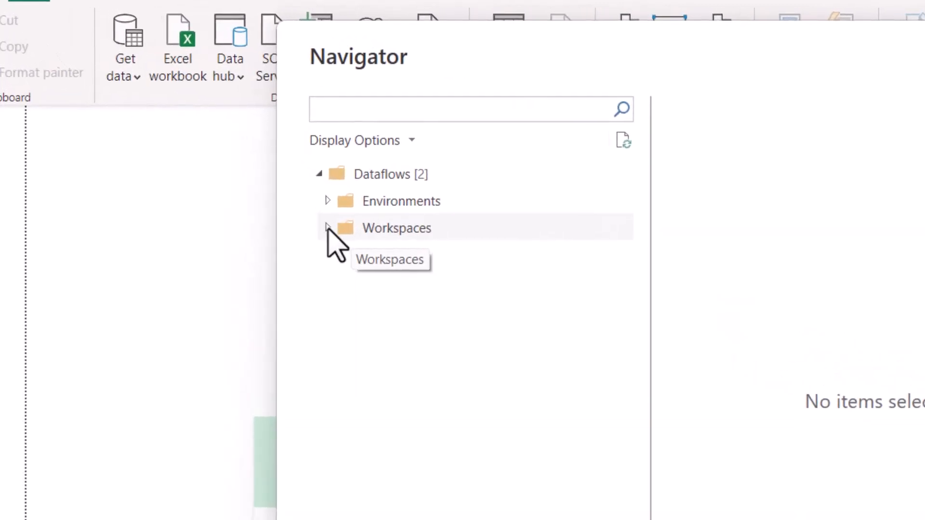
- Load the Table1 enriched Purchase explanations table from the Purchase Decision dataflow in the ML in Power BI Demo workspace
{"action": "left_click", "coordinate": [327, 229]}
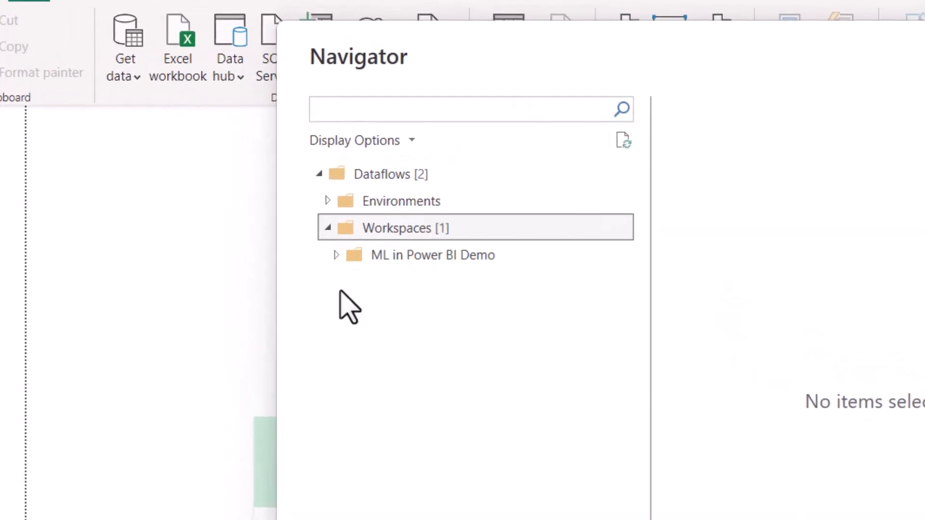
{"action": "left_click", "coordinate": [333, 258]}
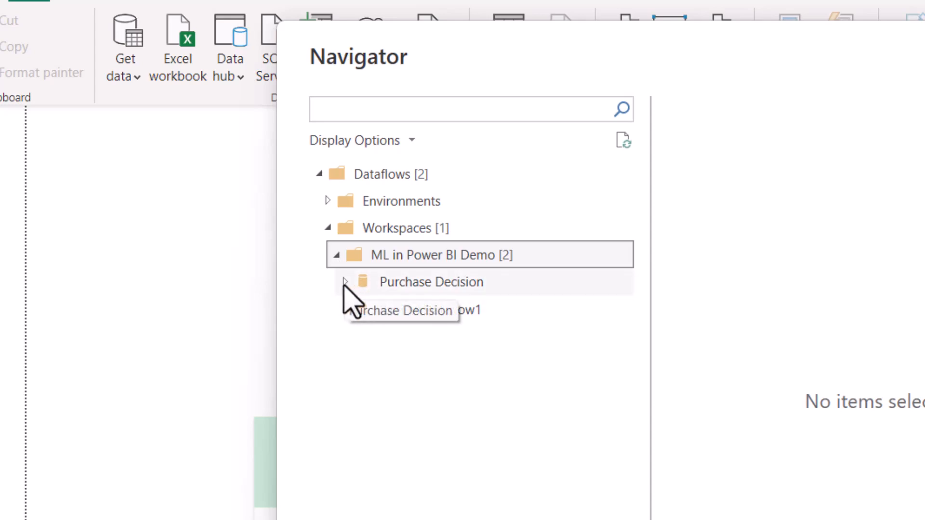
{"action": "left_click", "coordinate": [344, 285]}
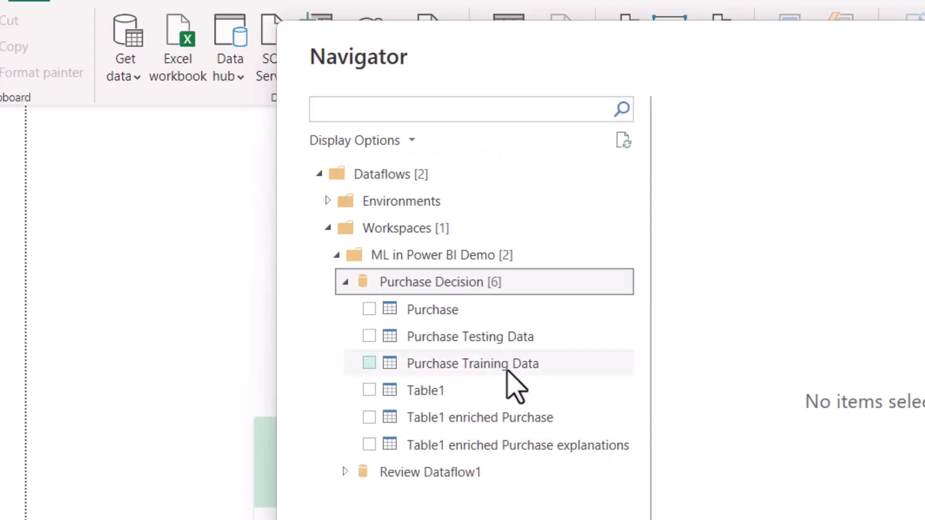
{"action": "left_click", "coordinate": [370, 443]}
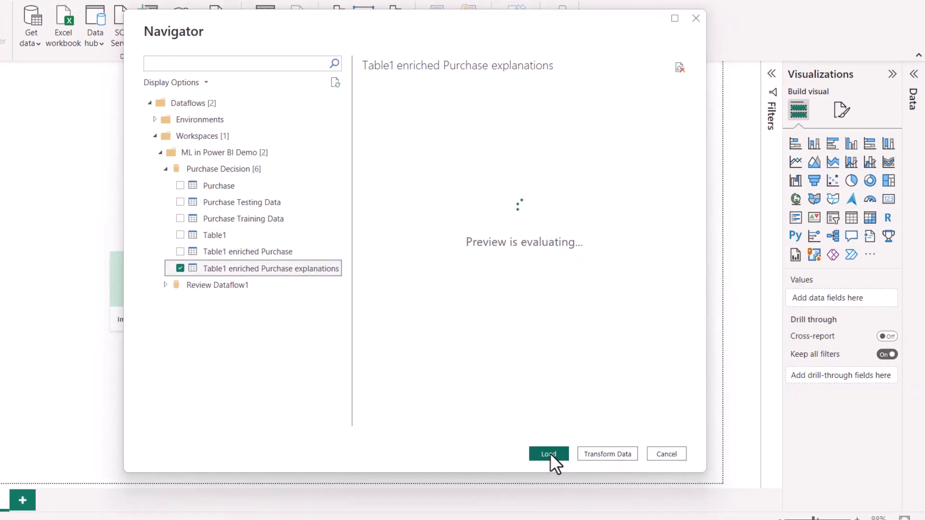
{"action": "left_click", "coordinate": [550, 454]}
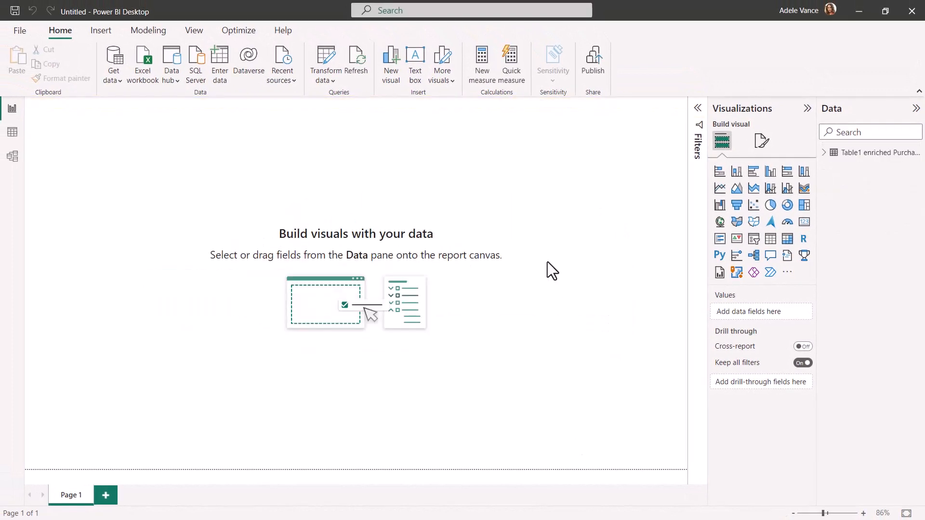
- Show the loaded table's fields and its rows in Data view, and widen the Type and Field columns
{"action": "left_click", "coordinate": [826, 154]}
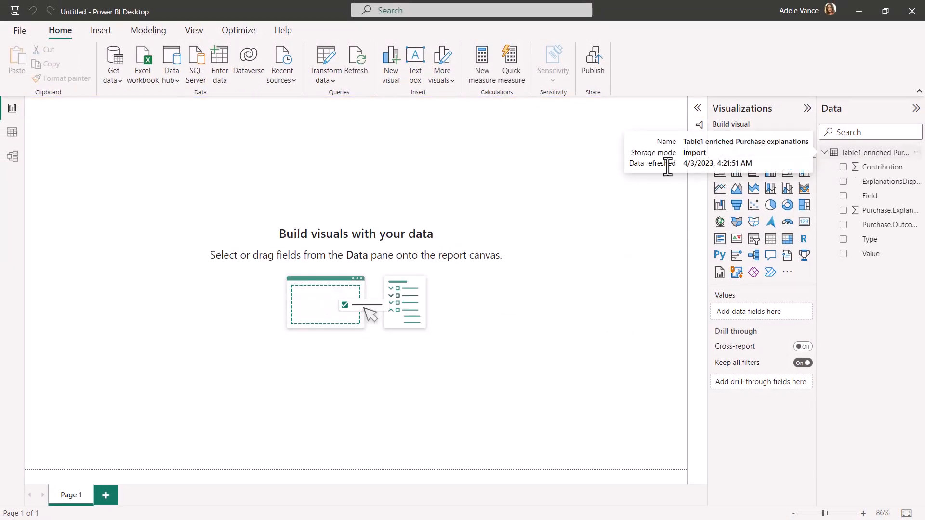
{"action": "left_click", "coordinate": [12, 133]}
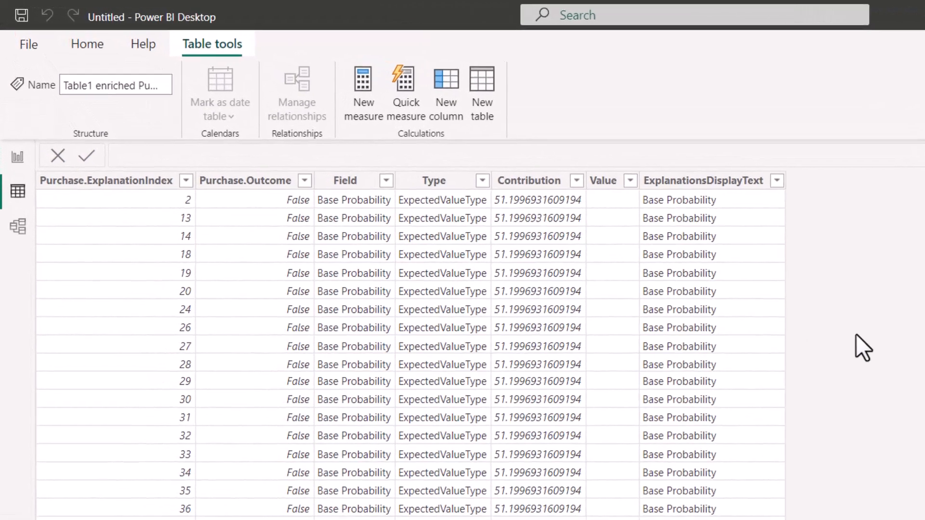
{"action": "left_click_drag", "start_coordinate": [490, 179], "coordinate": [554, 190]}
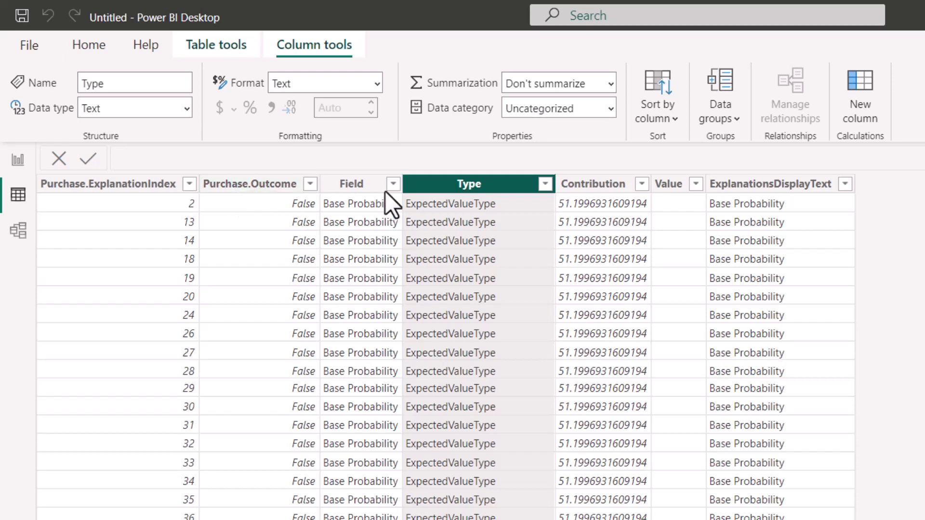
{"action": "left_click_drag", "start_coordinate": [404, 183], "coordinate": [451, 193]}
- Examine the distinct values available in the Field and ExplanationsDisplayText columns without filtering them
{"action": "left_click", "coordinate": [442, 184]}
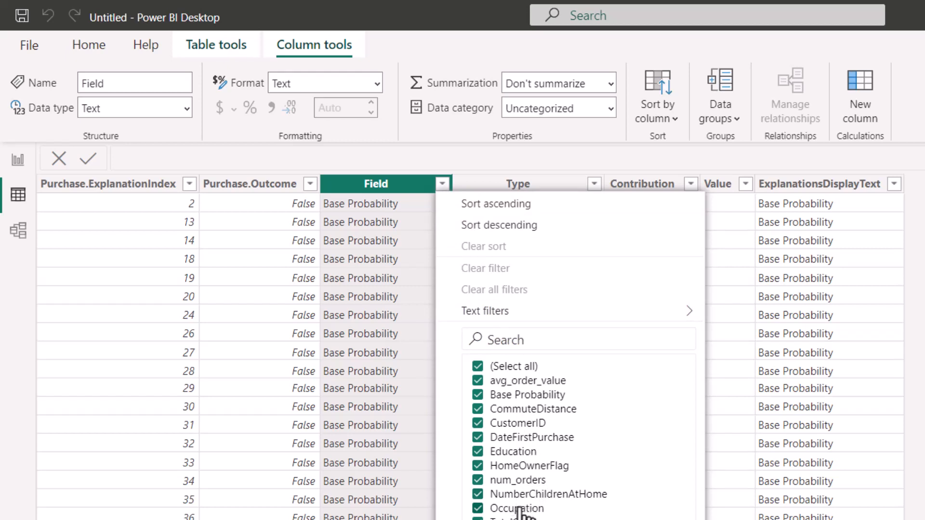
{"action": "left_click", "coordinate": [479, 181]}
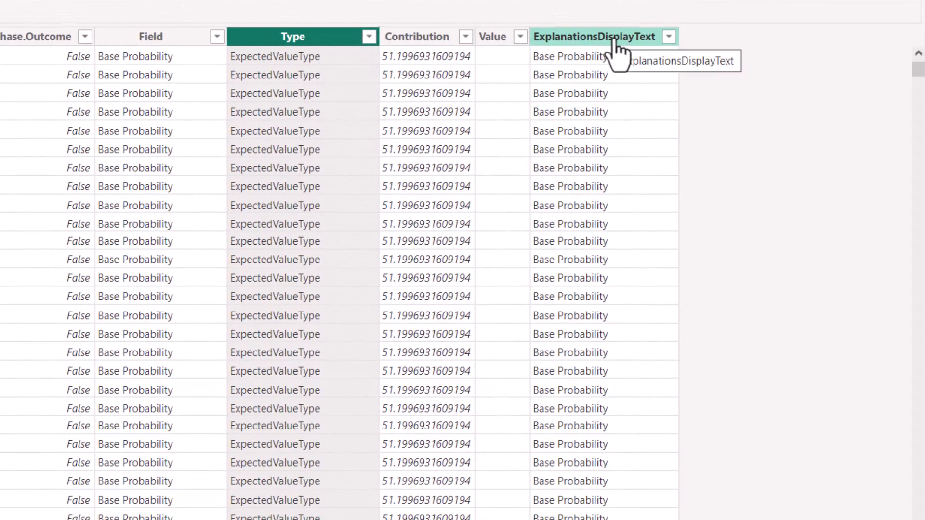
{"action": "left_click", "coordinate": [669, 38]}
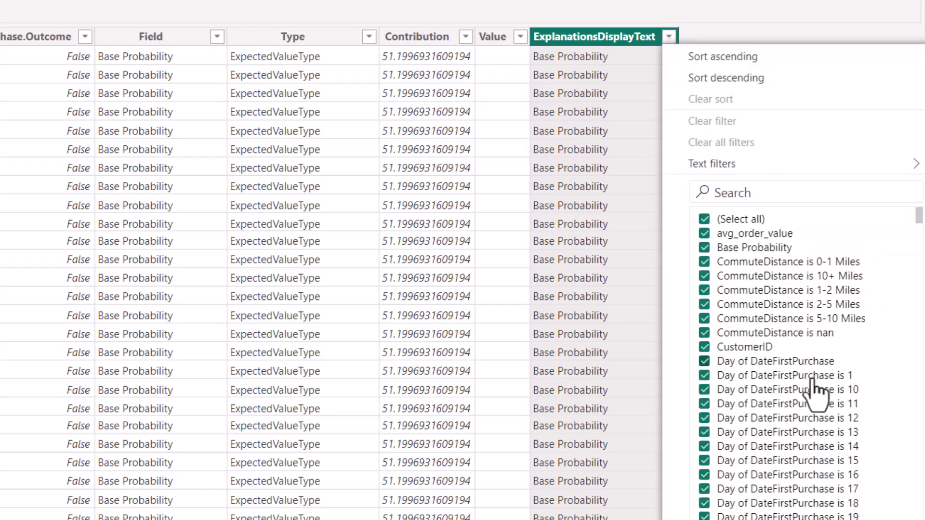
{"action": "scroll", "coordinate": [831, 453], "scroll_direction": "down", "scroll_amount": 5}
{"action": "scroll", "coordinate": [831, 456], "scroll_direction": "down", "scroll_amount": 20}
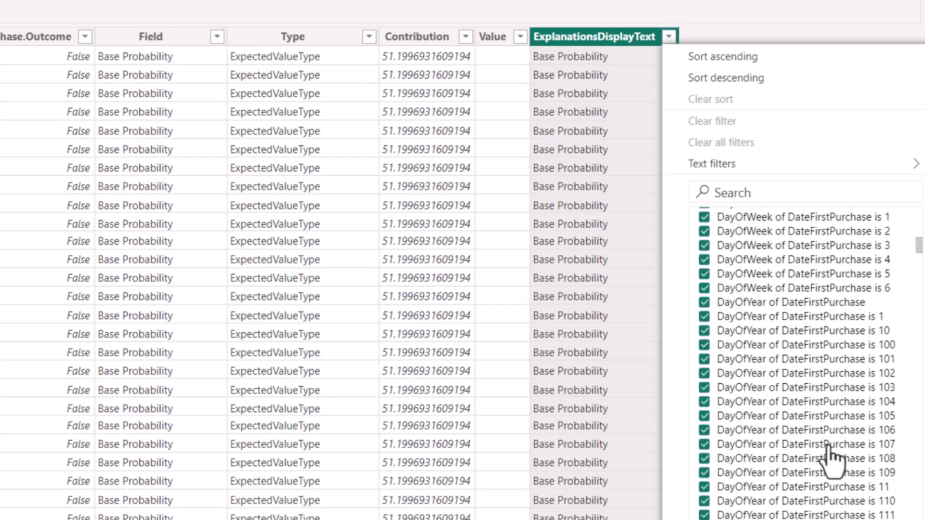
{"action": "scroll", "coordinate": [829, 445], "scroll_direction": "down", "scroll_amount": 3}
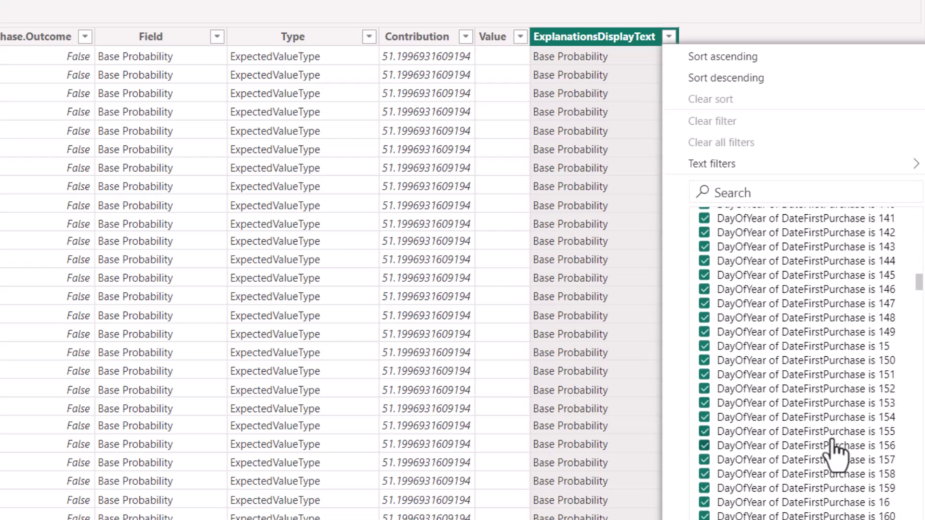
{"action": "left_click", "coordinate": [869, 518]}
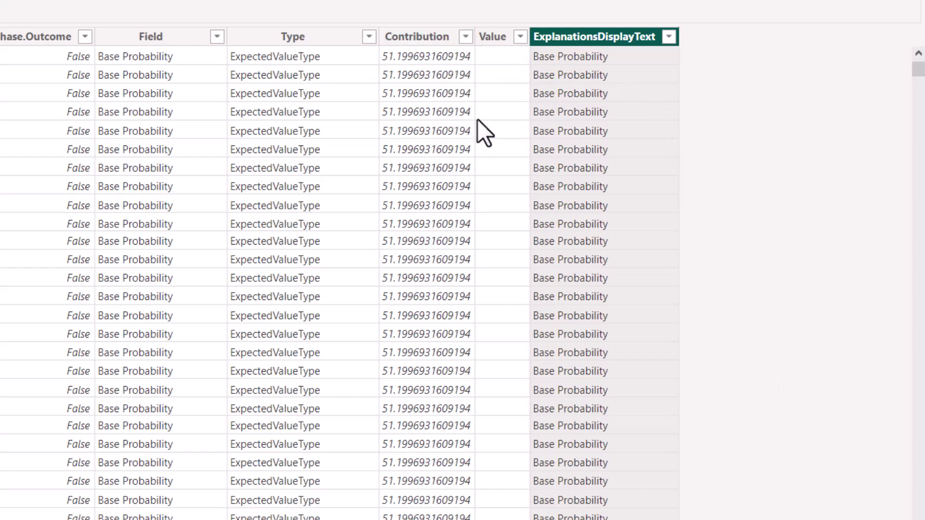
{"action": "left_click", "coordinate": [565, 60]}
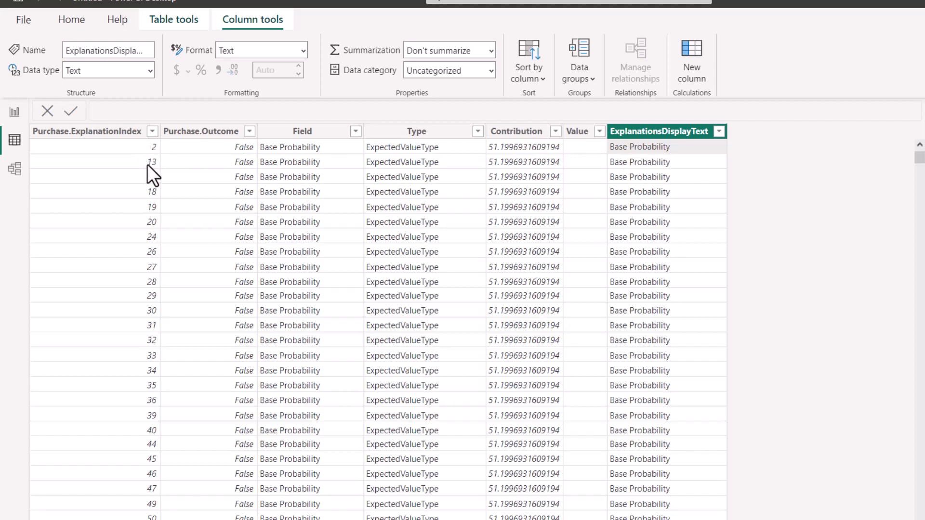
- Filter the Purchase.ExplanationIndex column to show only the rows with index 1
{"action": "left_click", "coordinate": [152, 131]}
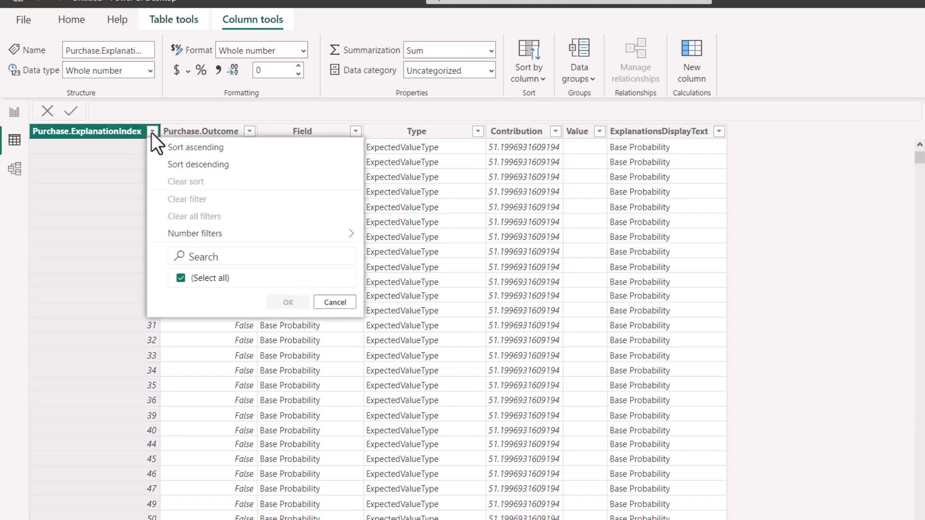
{"action": "left_click", "coordinate": [182, 278]}
{"action": "left_click", "coordinate": [181, 290]}
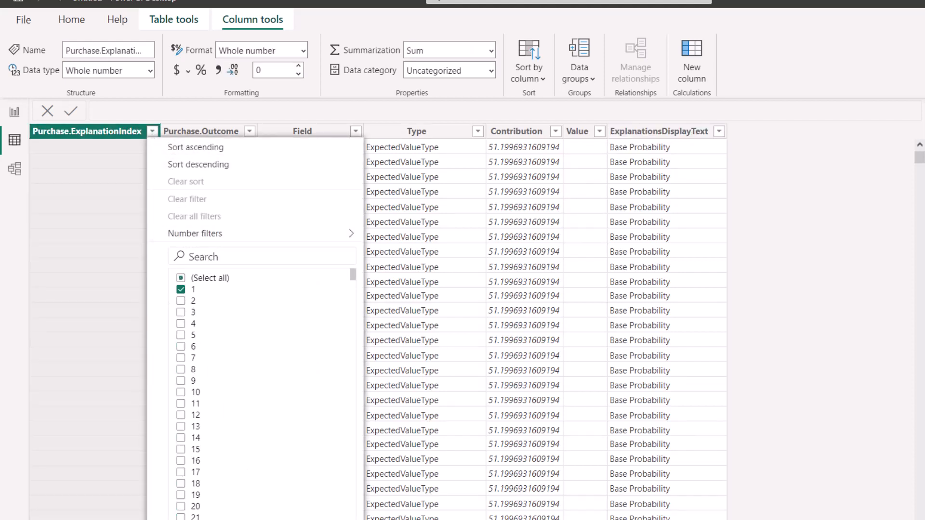
{"action": "left_click", "coordinate": [284, 519]}
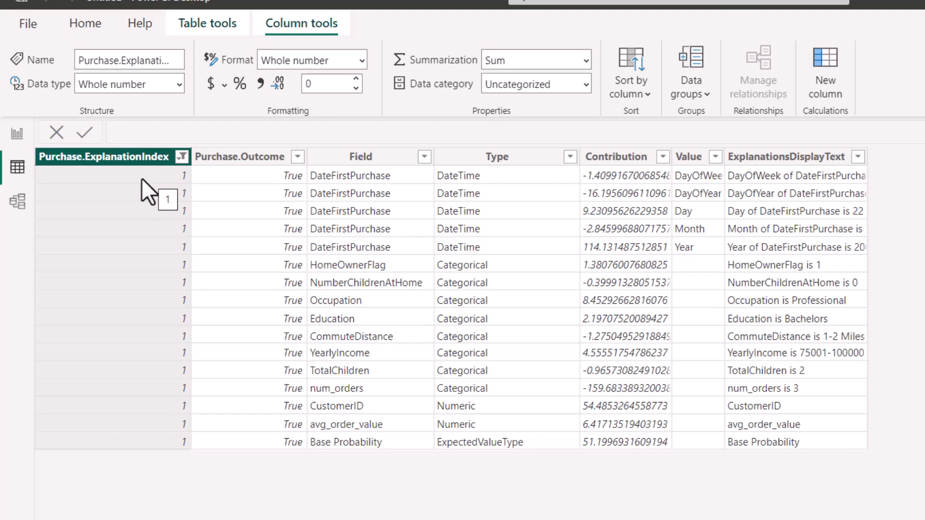
- Reset the Purchase.ExplanationIndex filter to select all values so that every row is shown
{"action": "left_click", "coordinate": [182, 158]}
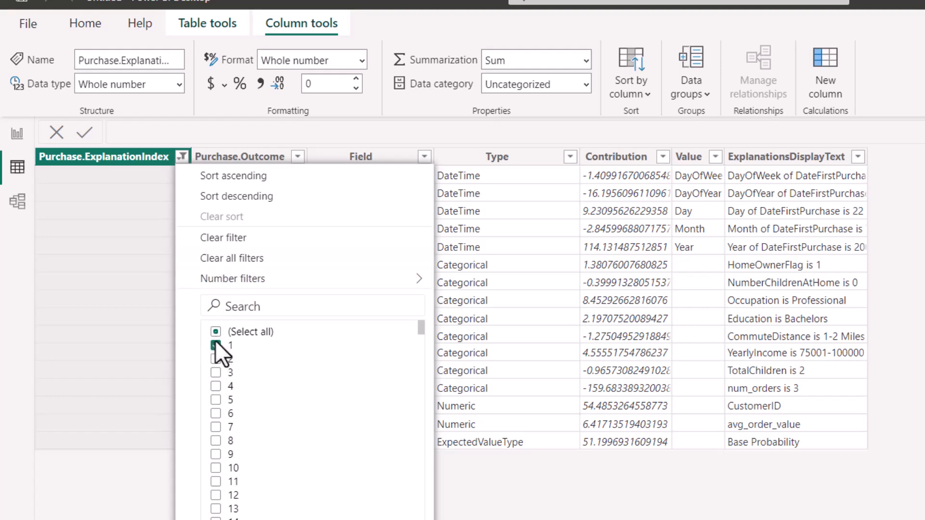
{"action": "left_click", "coordinate": [216, 346]}
{"action": "left_click", "coordinate": [215, 332]}
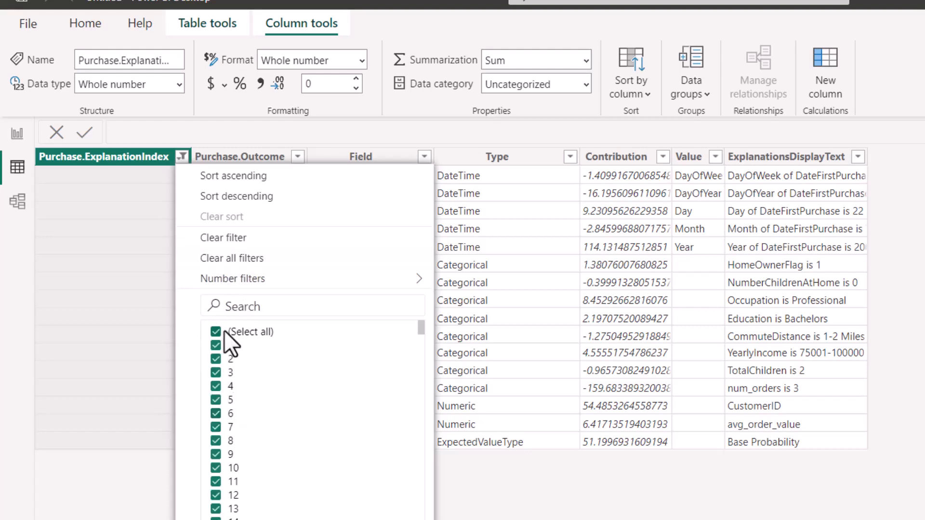
{"action": "key", "text": "Return"}
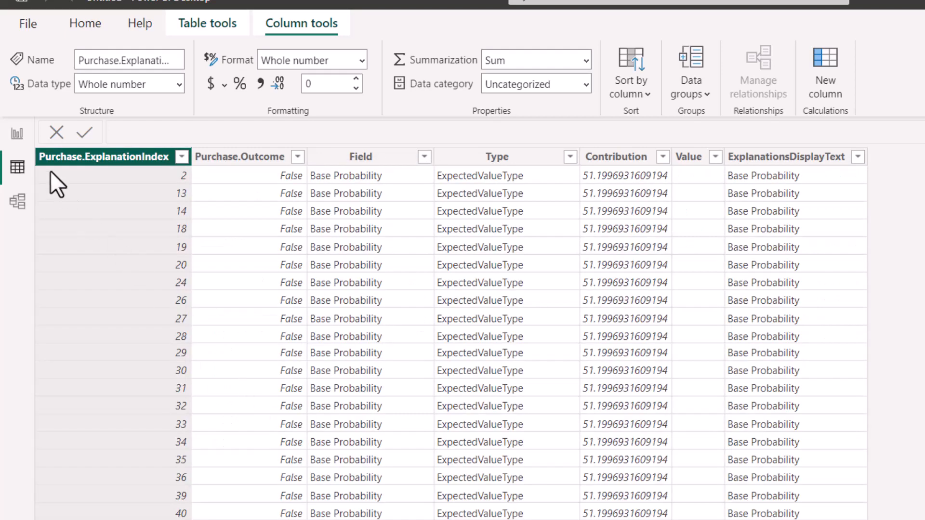
- Switch to Report view and temporarily widen the Data pane to read the full field names
{"action": "left_click", "coordinate": [17, 133]}
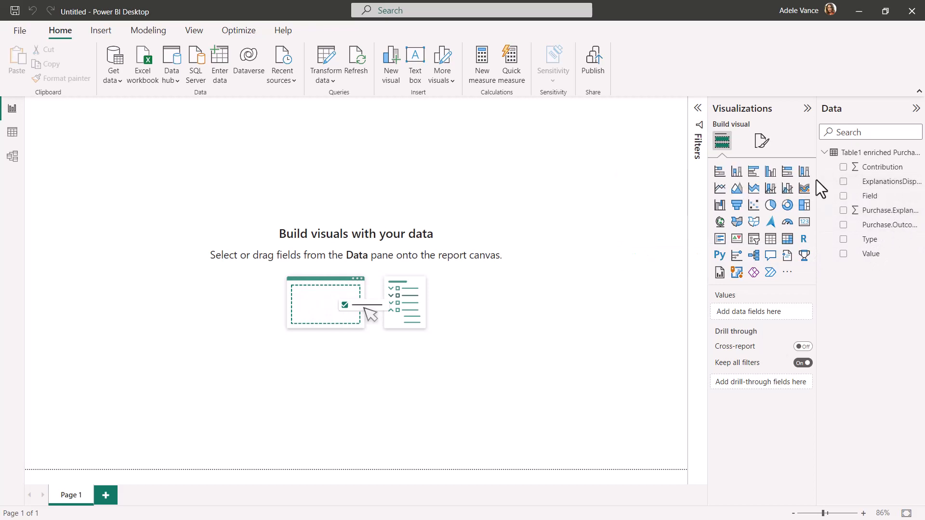
{"action": "left_click_drag", "start_coordinate": [817, 181], "coordinate": [758, 184]}
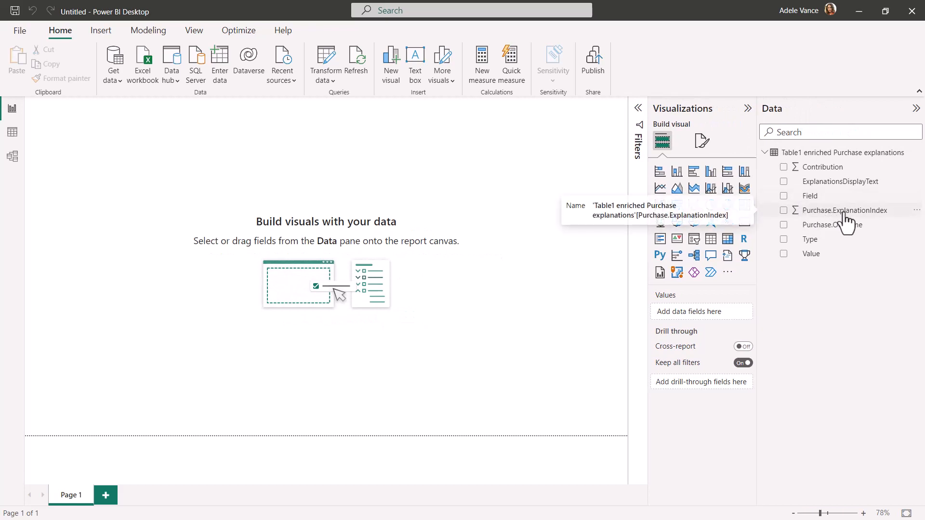
{"action": "left_click_drag", "start_coordinate": [759, 211], "coordinate": [820, 215]}
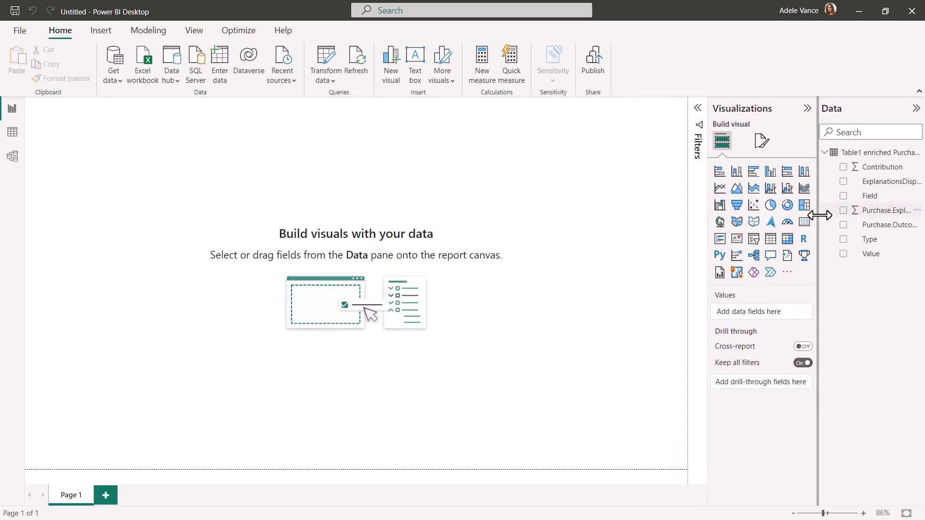
- Create a measure in the explanations table: Total = DISTINCTCOUNT('Table1 enriched Purchase explanations'[Purchase.ExplanationIndex])
{"action": "right_click", "coordinate": [865, 152]}
{"action": "left_click", "coordinate": [791, 158]}
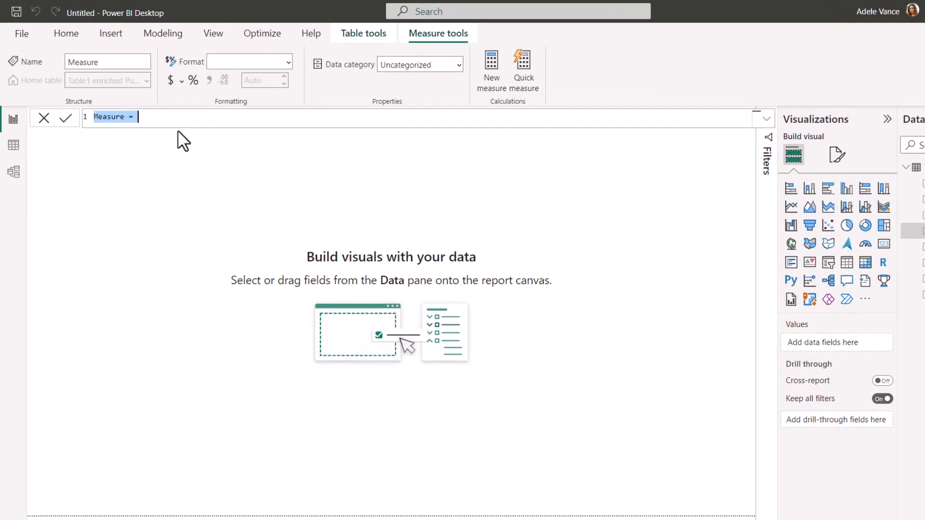
{"action": "type", "text": "Total"}
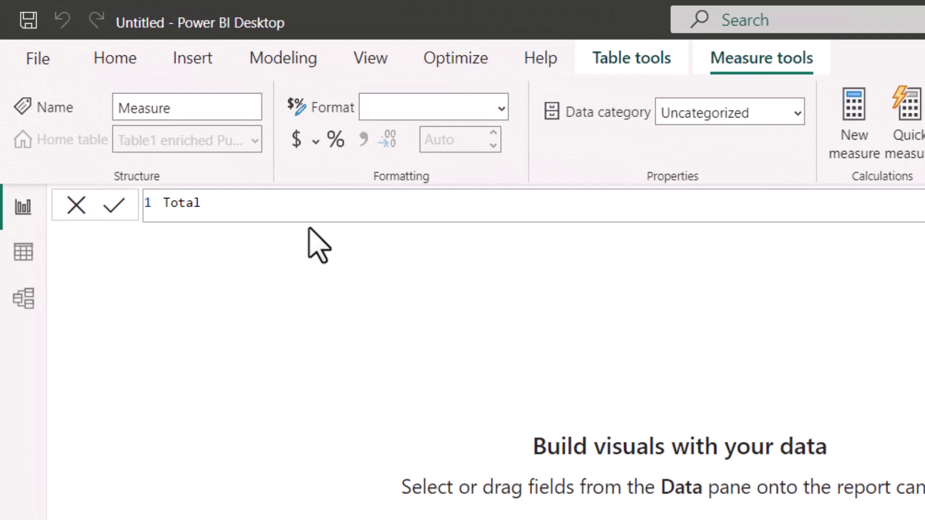
{"action": "type", "text": " = DISt"}
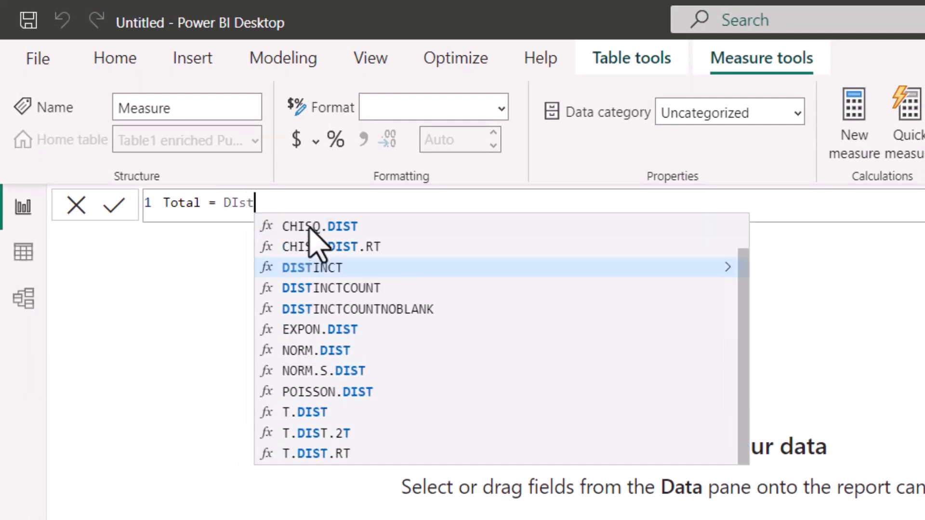
{"action": "key", "text": "Down"}
{"action": "key", "text": "Tab"}
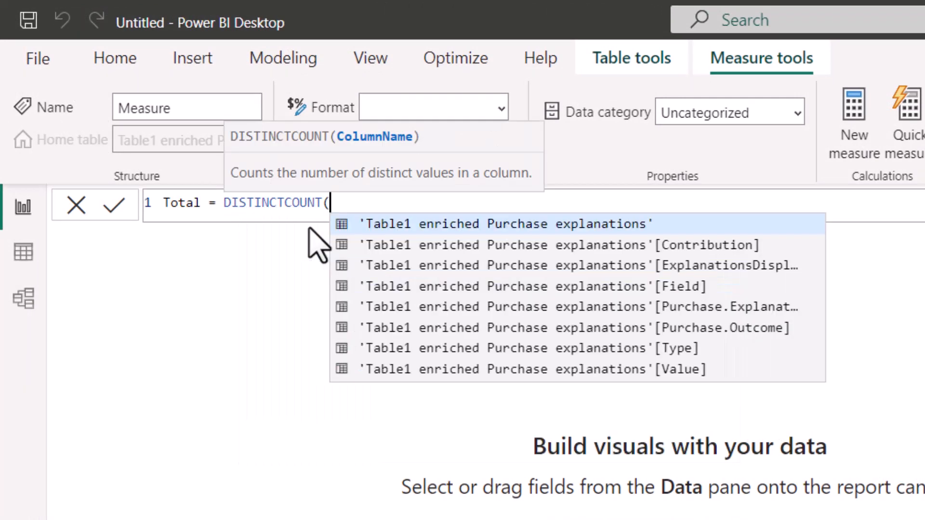
{"action": "type", "text": "in"}
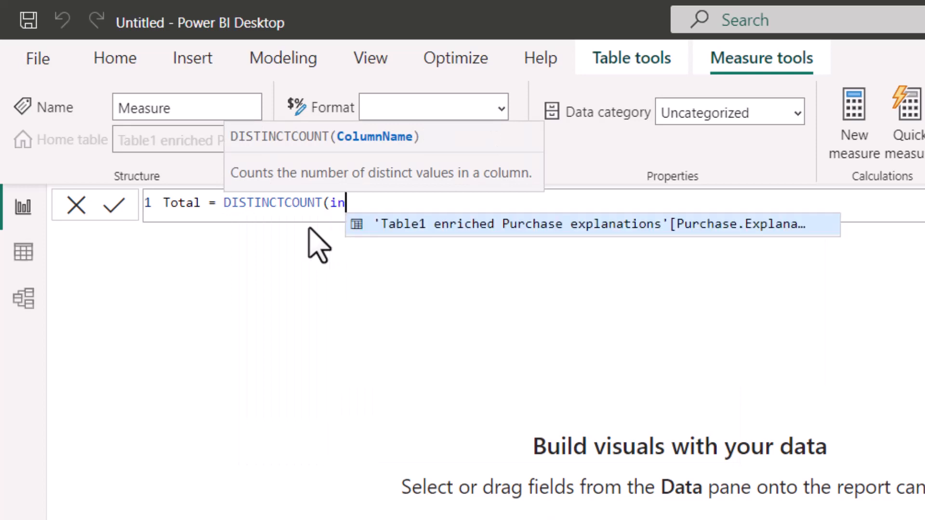
{"action": "key", "text": "Tab"}
{"action": "type", "text": ")"}
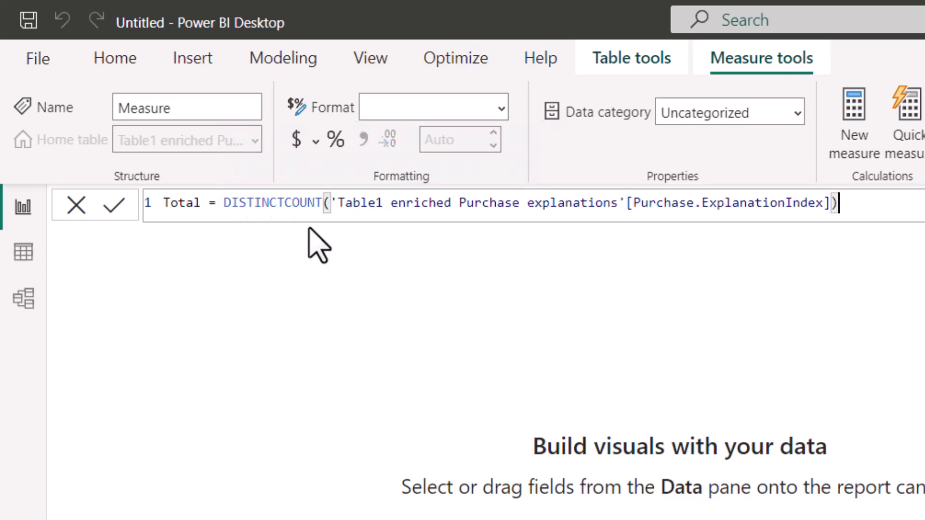
{"action": "left_click", "coordinate": [114, 205]}
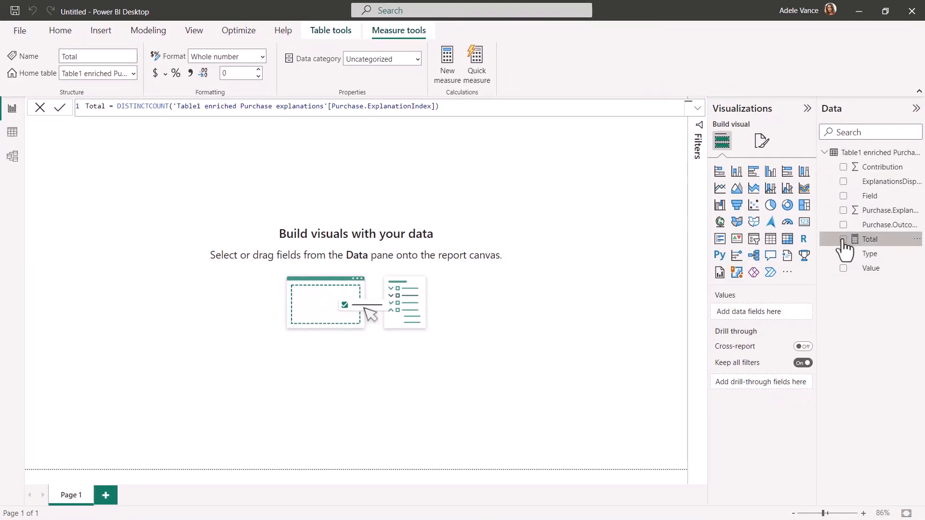
- Add the Total measure to the report page as a small card visual
{"action": "left_click", "coordinate": [844, 239]}
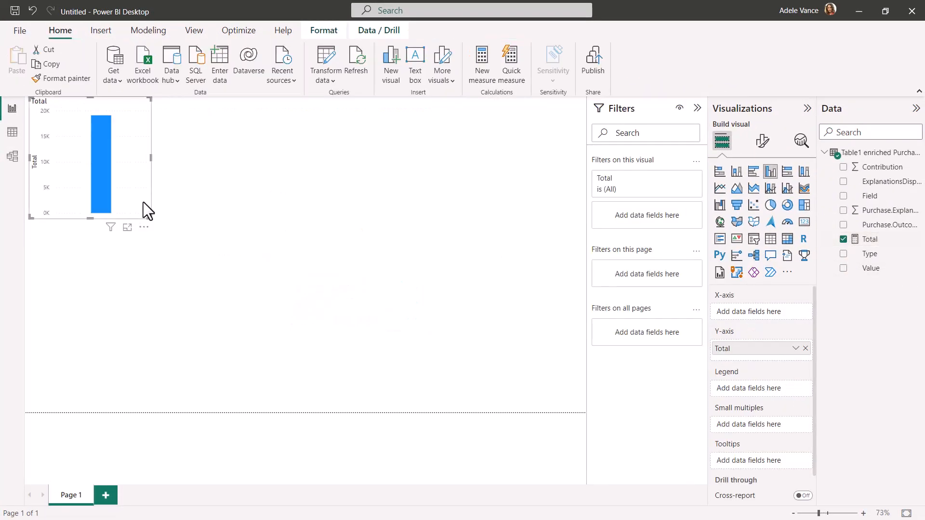
{"action": "left_click_drag", "start_coordinate": [150, 219], "coordinate": [135, 171]}
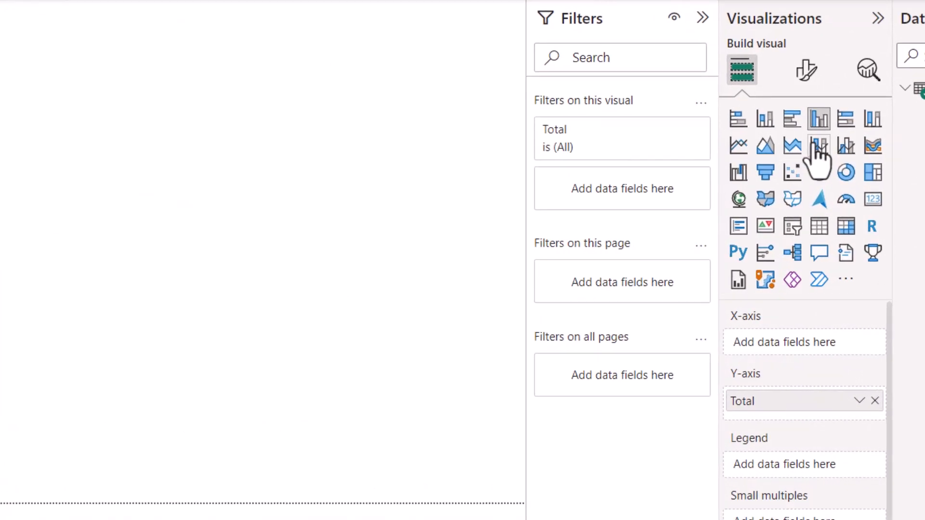
{"action": "left_click", "coordinate": [873, 199]}
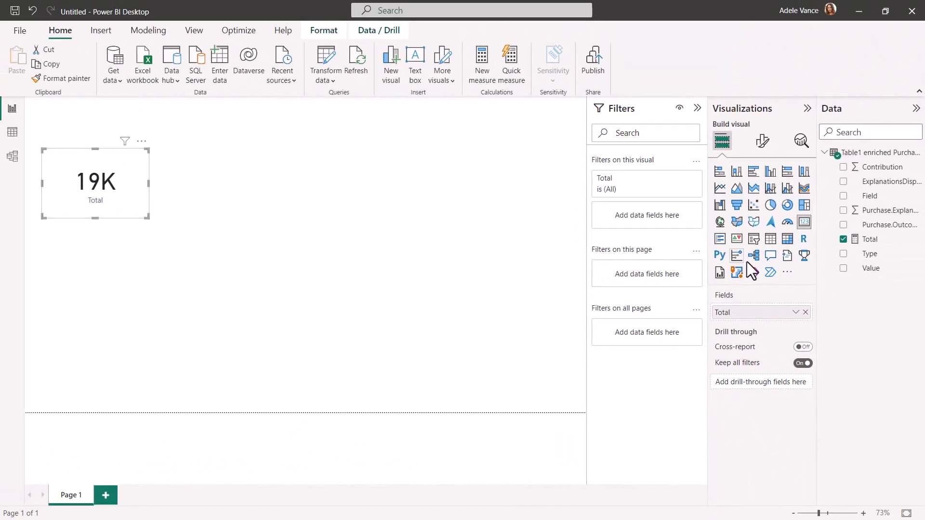
- Format the Total card's value with a thousands separator and display units None, and move the card further down and inward on the page
{"action": "left_click", "coordinate": [886, 240]}
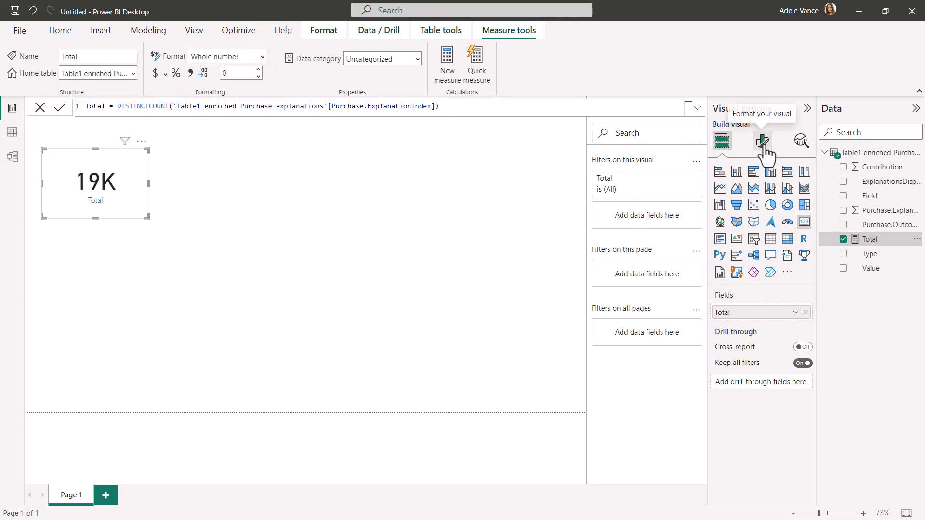
{"action": "left_click", "coordinate": [191, 71]}
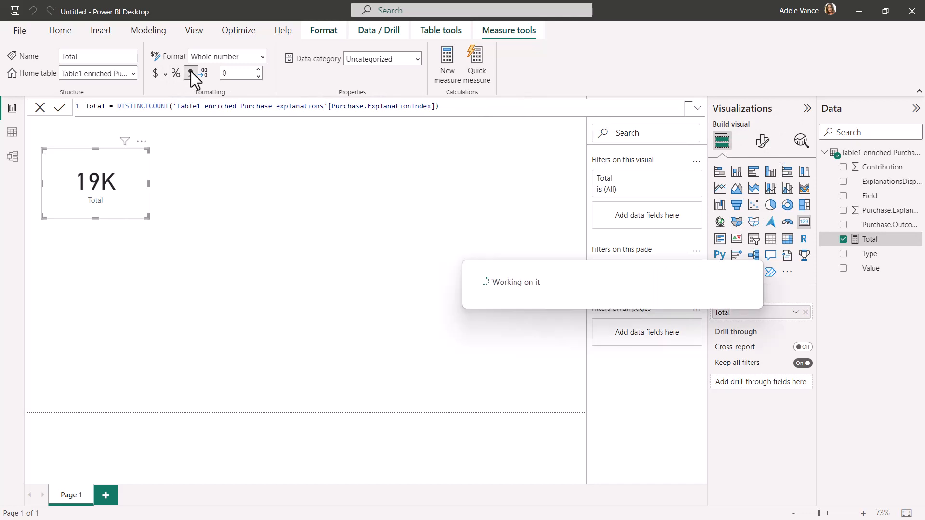
{"action": "left_click", "coordinate": [762, 140]}
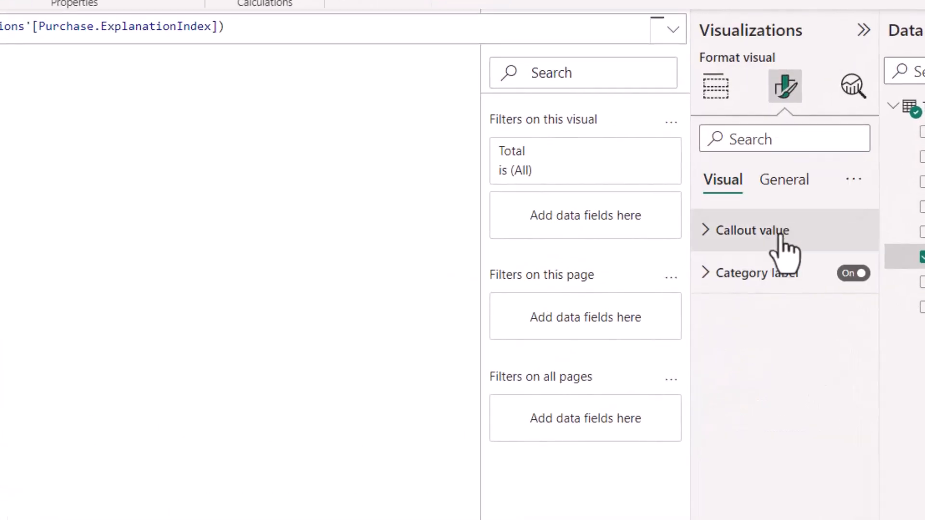
{"action": "left_click", "coordinate": [780, 235]}
{"action": "left_click", "coordinate": [810, 446]}
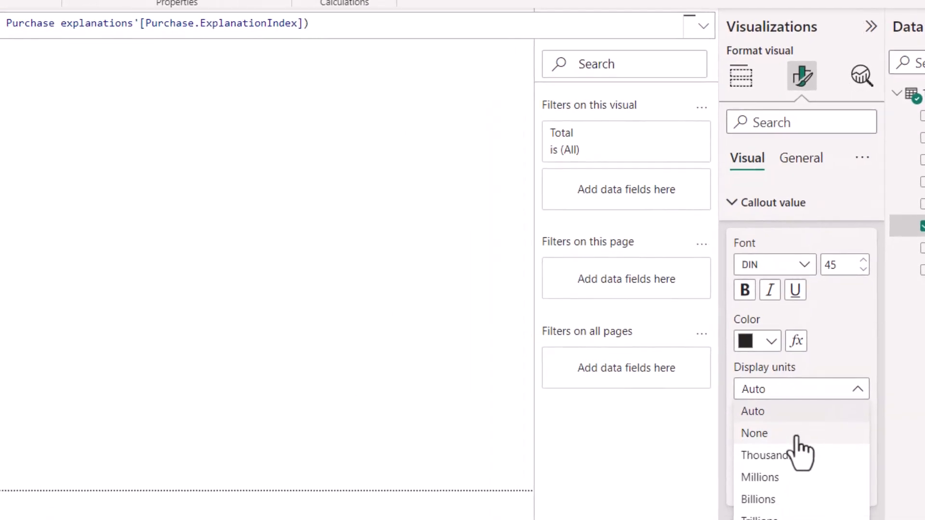
{"action": "left_click", "coordinate": [796, 436]}
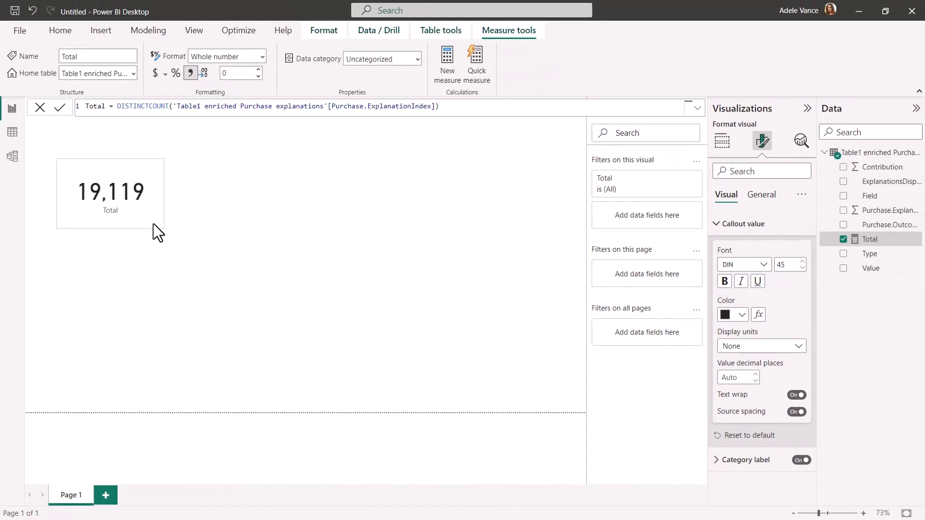
{"action": "left_click_drag", "start_coordinate": [154, 223], "coordinate": [189, 240]}
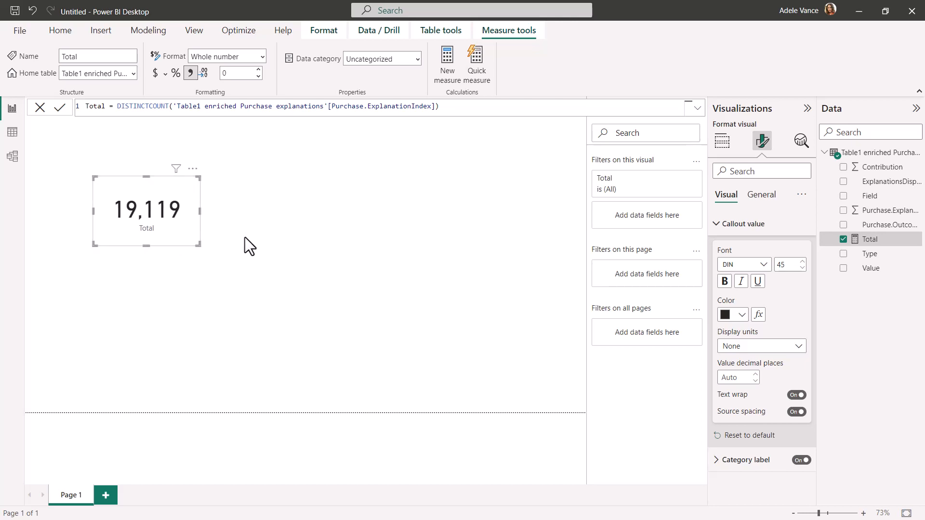
{"action": "left_click", "coordinate": [367, 231]}
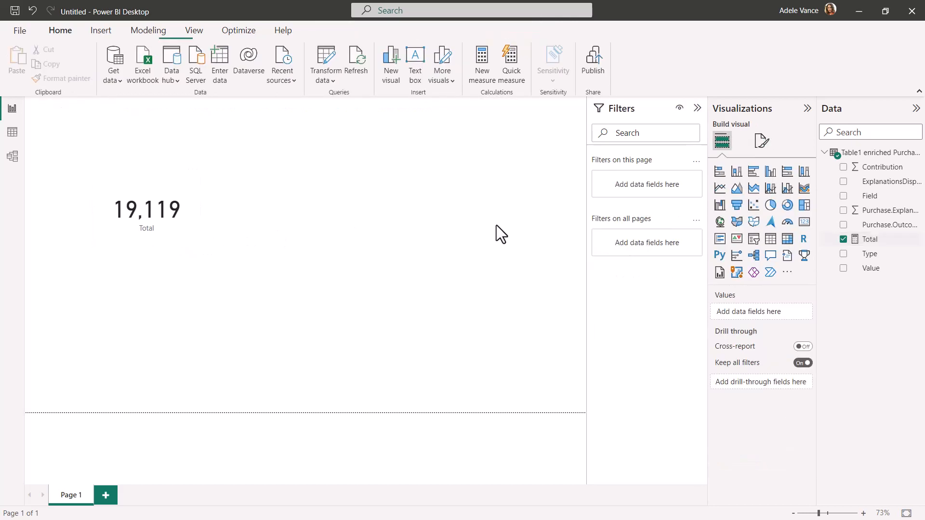
- Build a clustered bar chart of Total by ExplanationsDisplayText and enlarge it to show more categories
{"action": "left_click", "coordinate": [843, 239]}
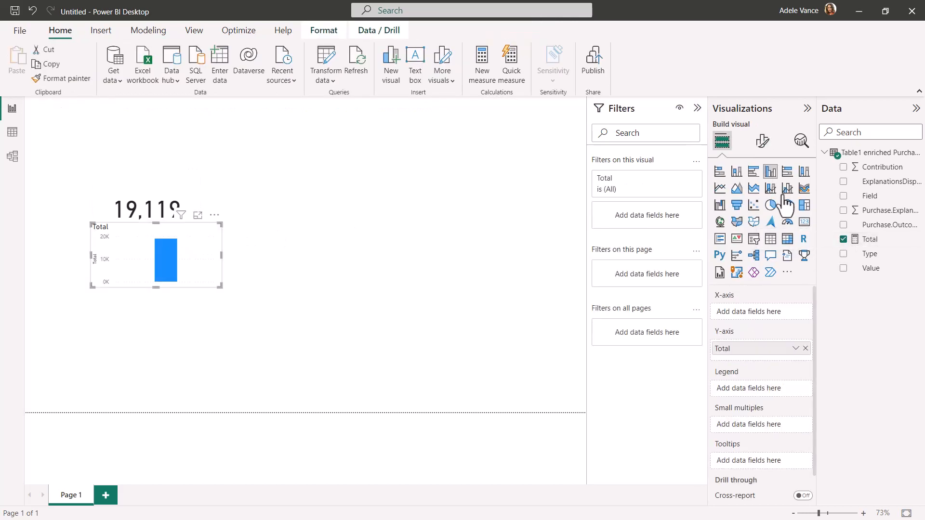
{"action": "left_click", "coordinate": [752, 172]}
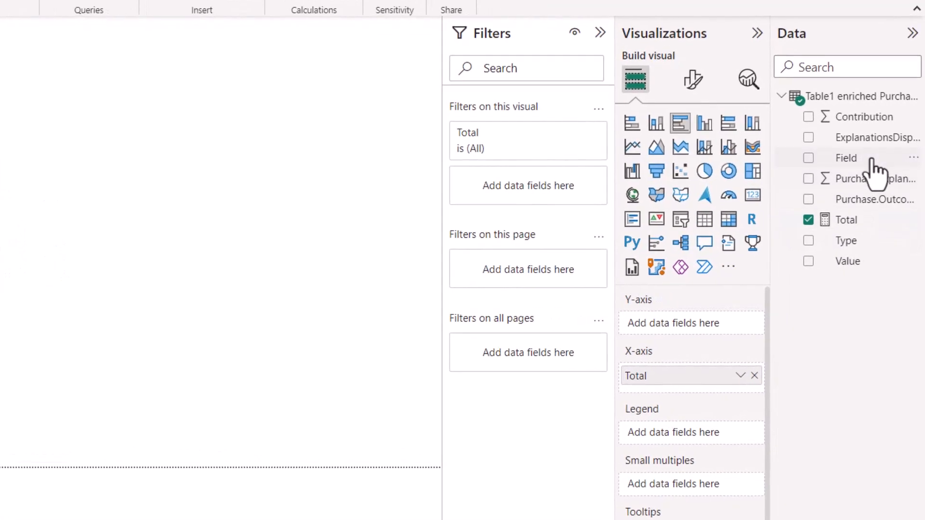
{"action": "left_click", "coordinate": [808, 138]}
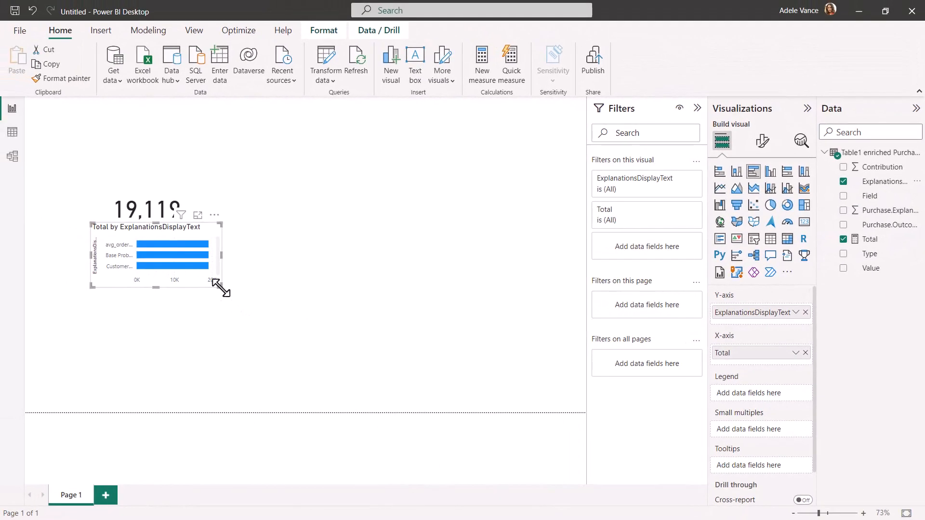
{"action": "left_click_drag", "start_coordinate": [221, 291], "coordinate": [307, 354]}
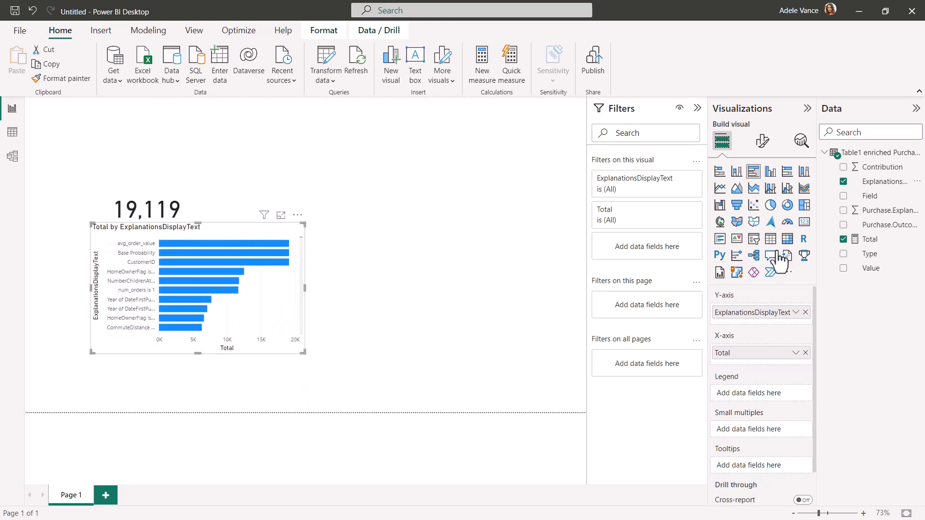
- Turn on data labels for the Total by ExplanationsDisplayText bar chart and move it below the Total card
{"action": "left_click", "coordinate": [763, 140]}
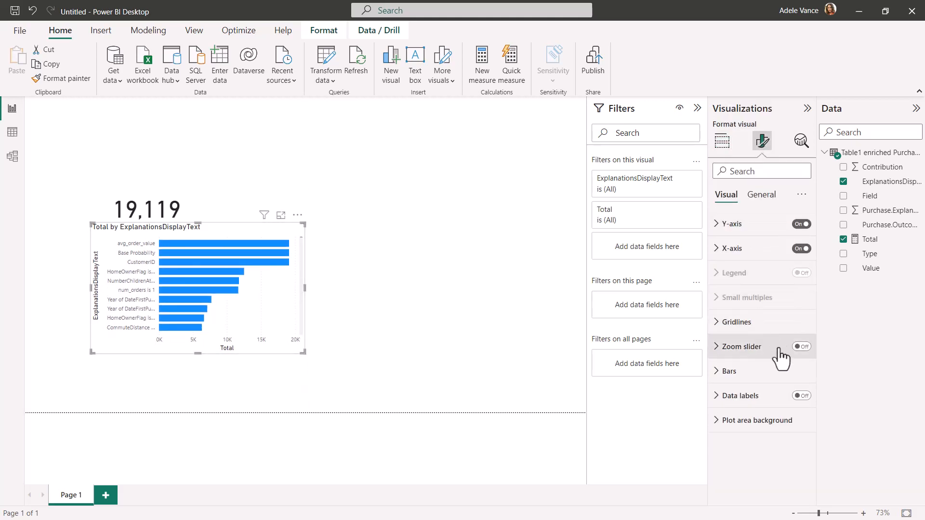
{"action": "left_click", "coordinate": [796, 394]}
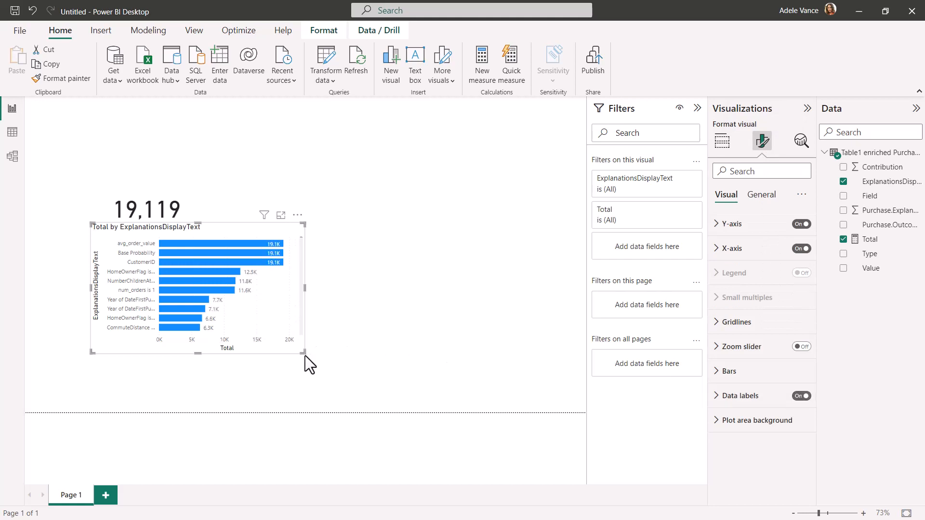
{"action": "left_click_drag", "start_coordinate": [293, 319], "coordinate": [264, 356]}
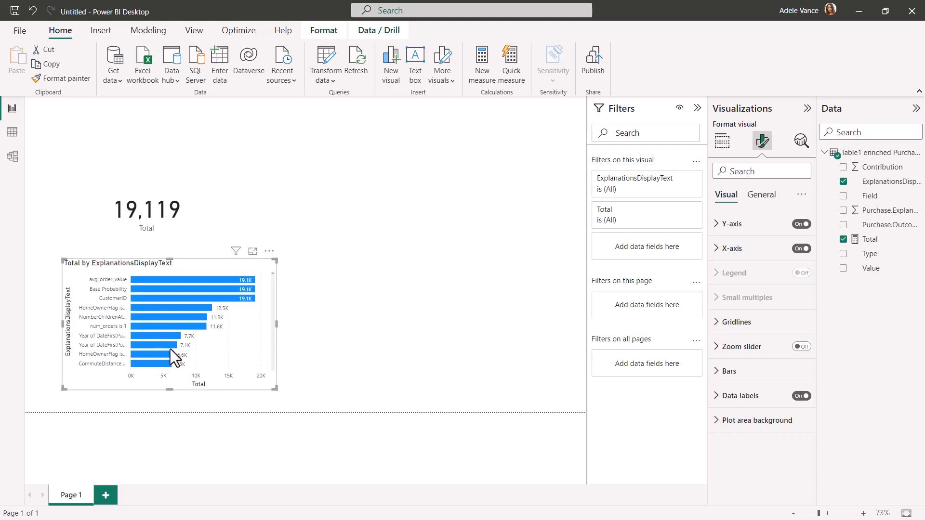
{"action": "scroll", "coordinate": [243, 318], "scroll_direction": "down", "scroll_amount": 10}
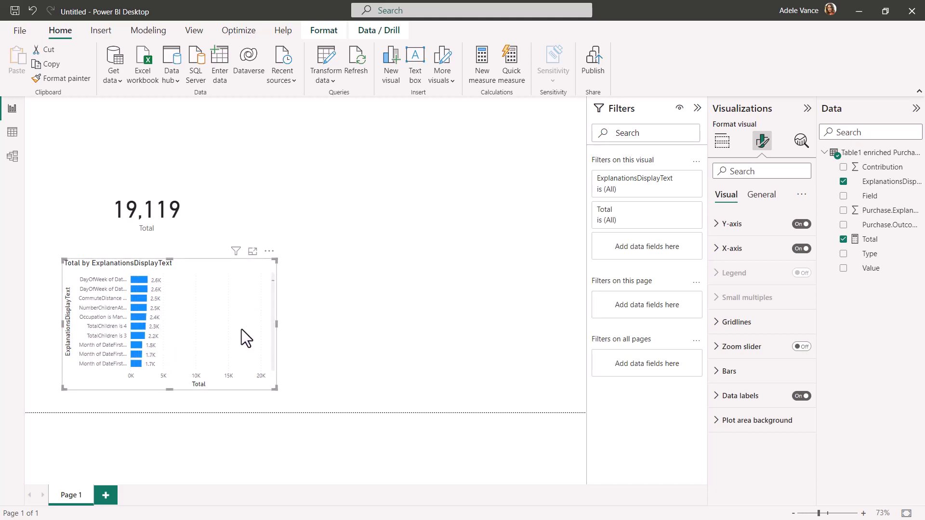
{"action": "scroll", "coordinate": [242, 329], "scroll_direction": "up", "scroll_amount": 10}
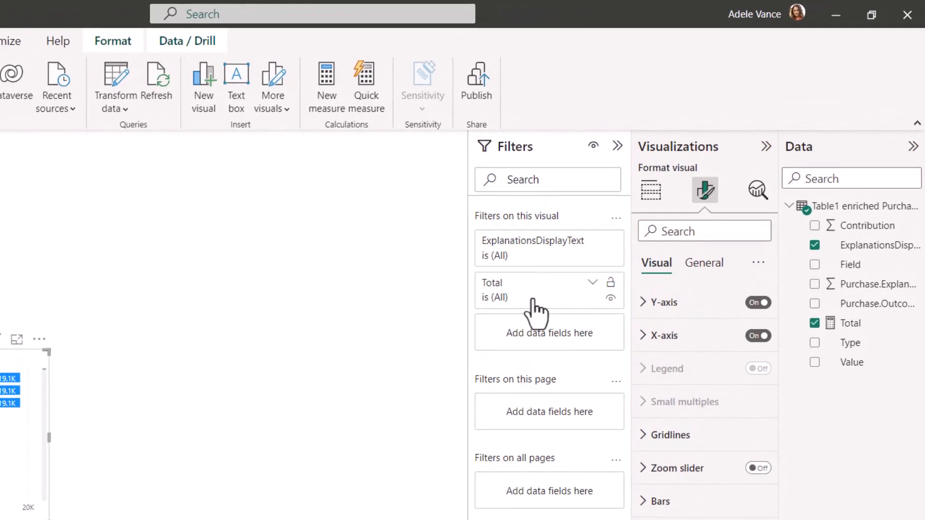
{"action": "left_click", "coordinate": [532, 301]}
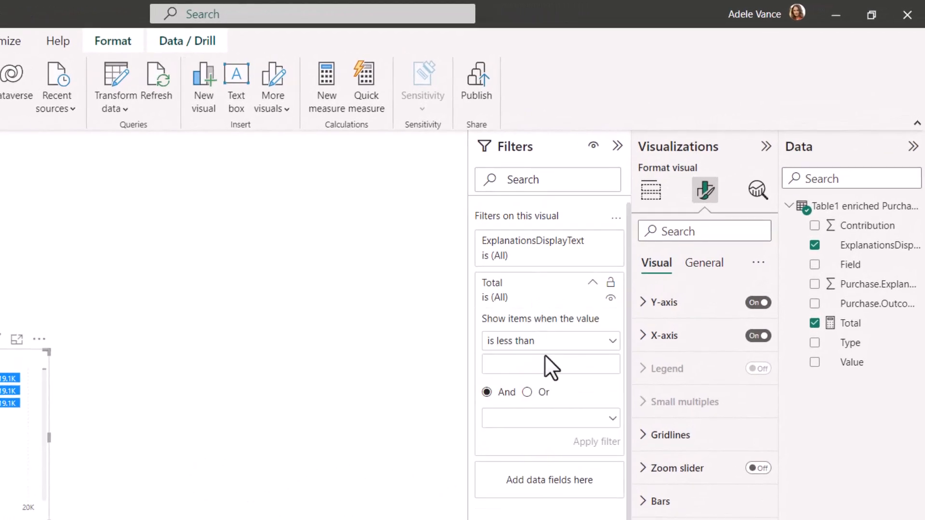
{"action": "left_click", "coordinate": [547, 343]}
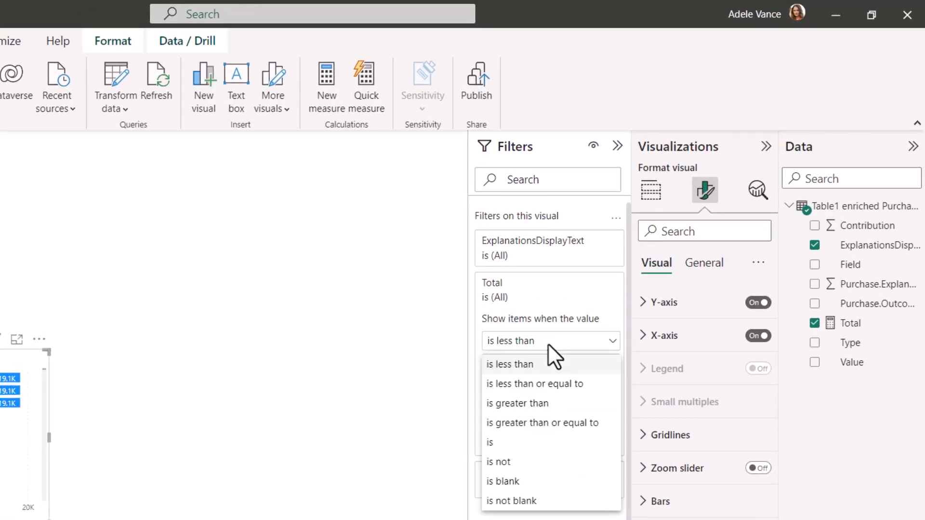
{"action": "left_click", "coordinate": [551, 241]}
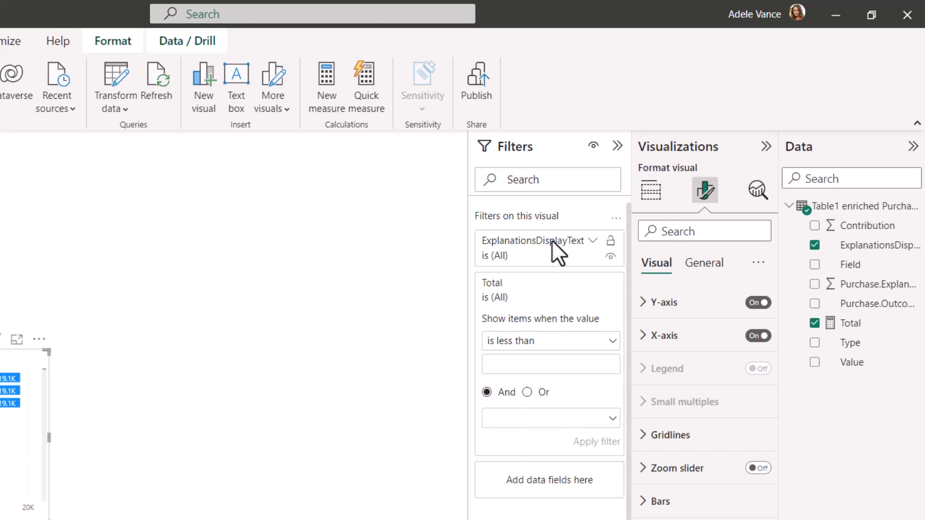
- Filter the Total by ExplanationsDisplayText bar chart with a Top N filter showing the top 10 ExplanationsDisplayText items by Total
{"action": "left_click", "coordinate": [552, 250]}
{"action": "left_click", "coordinate": [544, 298]}
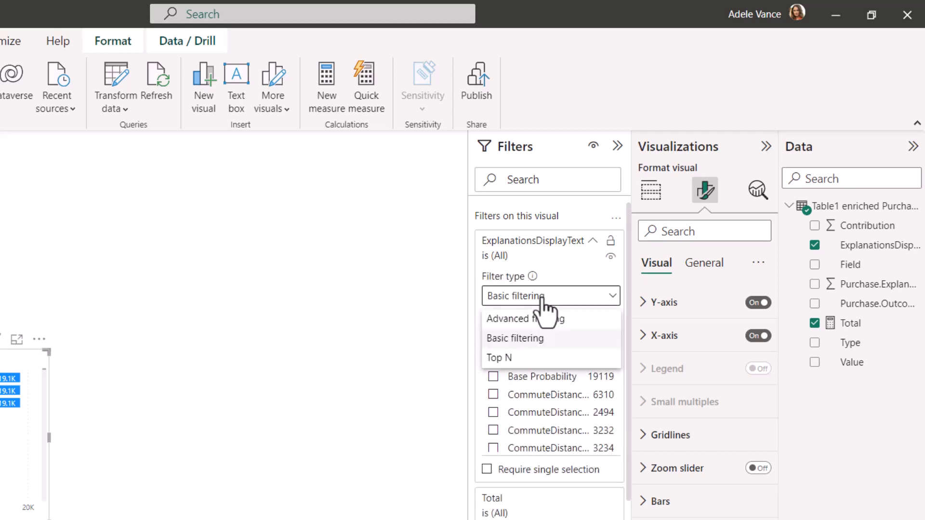
{"action": "left_click", "coordinate": [511, 359]}
{"action": "left_click", "coordinate": [564, 340]}
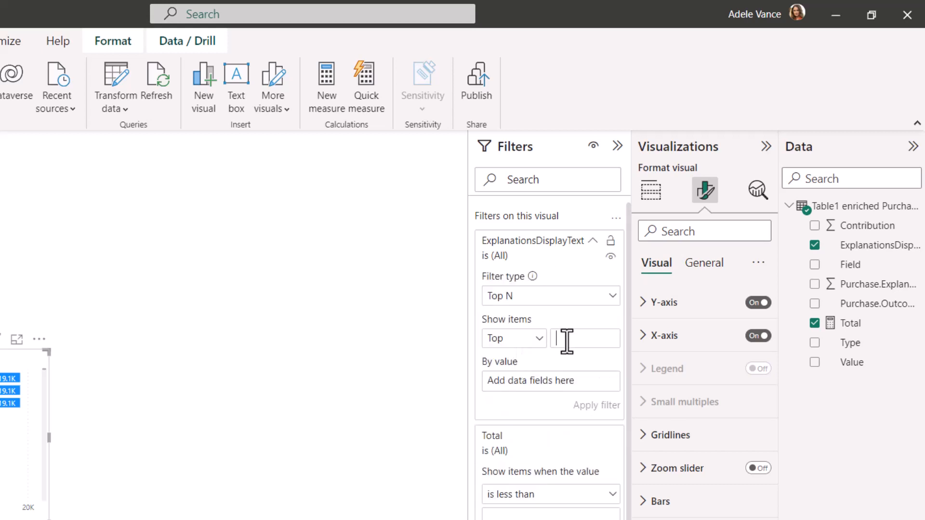
{"action": "type", "text": "10"}
{"action": "left_click_drag", "start_coordinate": [873, 328], "coordinate": [557, 384]}
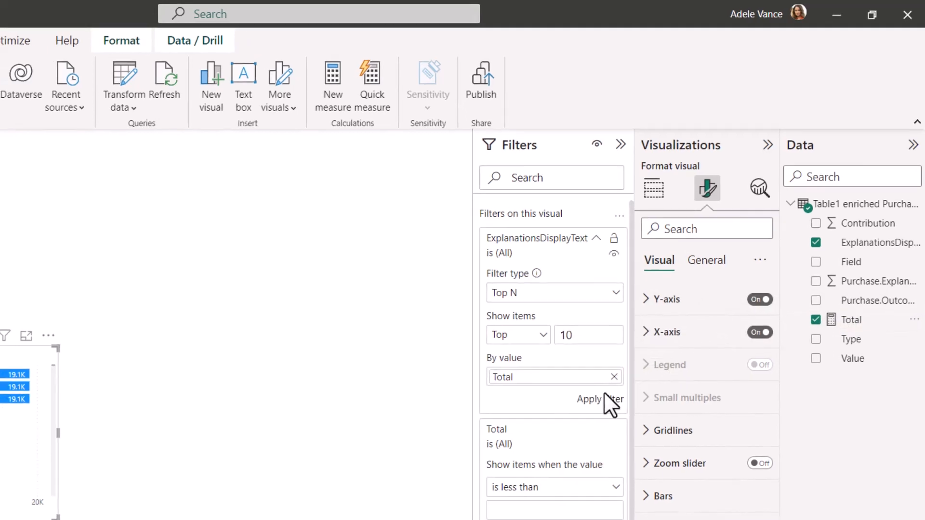
{"action": "left_click", "coordinate": [604, 396]}
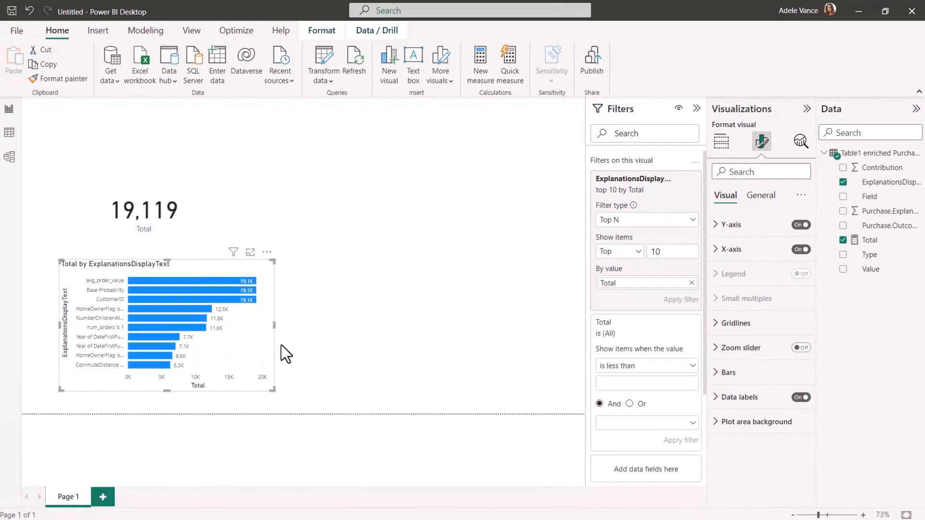
- Place a copy of the top 10 bar chart beside the original and change its ExplanationsDisplayText filter to the bottom 10 by Total
{"action": "left_click_drag", "start_coordinate": [269, 331], "coordinate": [513, 335]}
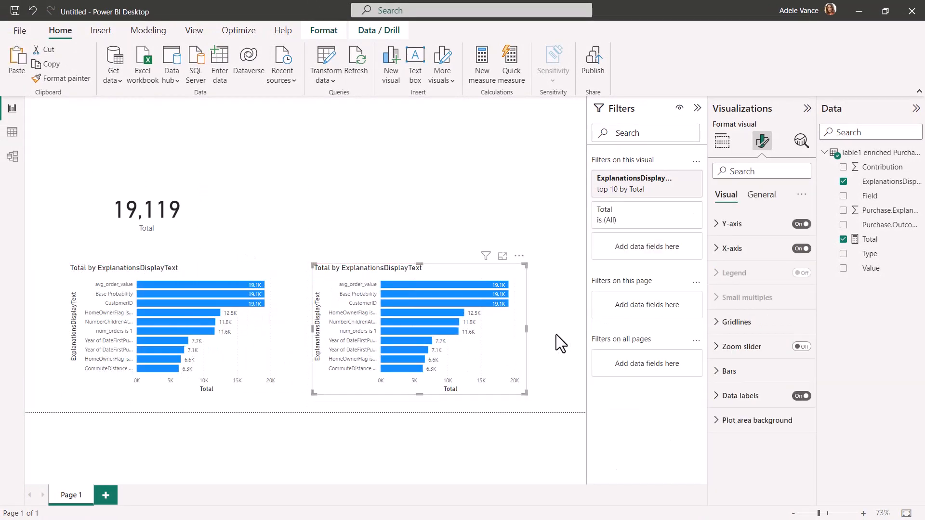
{"action": "left_click", "coordinate": [650, 189]}
{"action": "left_click", "coordinate": [625, 260]}
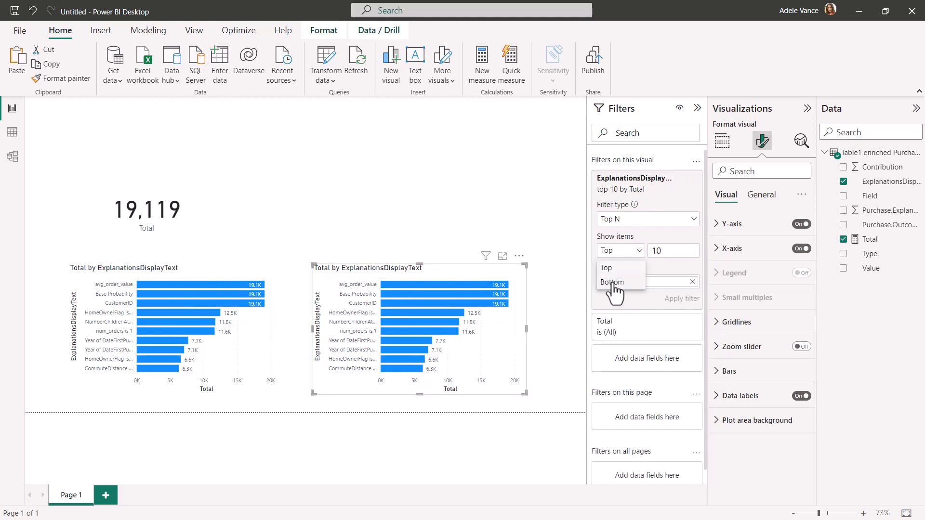
{"action": "left_click", "coordinate": [614, 283]}
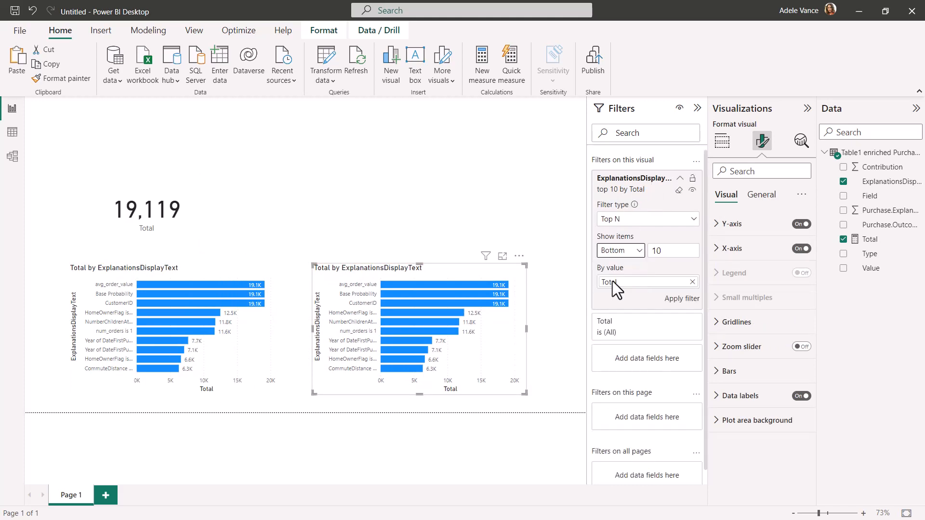
{"action": "left_click", "coordinate": [681, 298]}
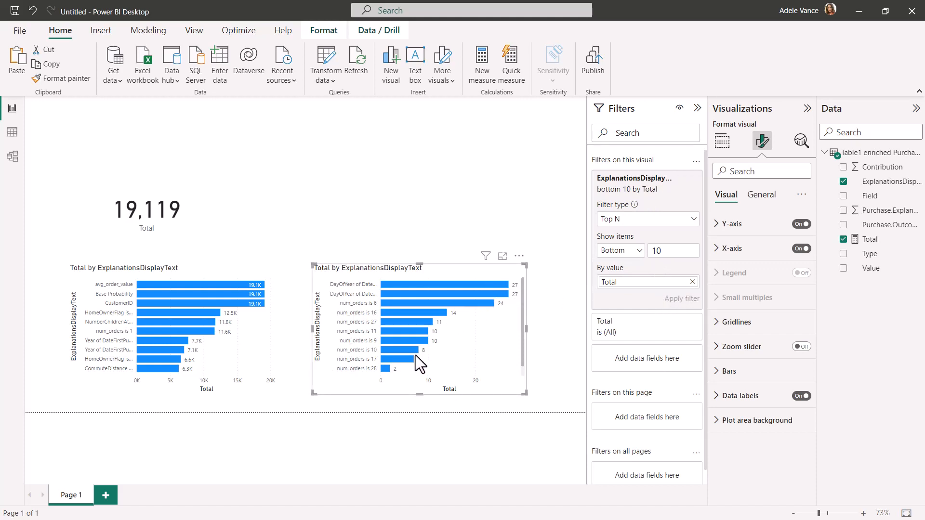
- Move the Total card slightly inward above the first bar chart and make the bottom 10 chart slightly taller
{"action": "left_click", "coordinate": [192, 209]}
{"action": "left_click_drag", "start_coordinate": [193, 209], "coordinate": [210, 208]}
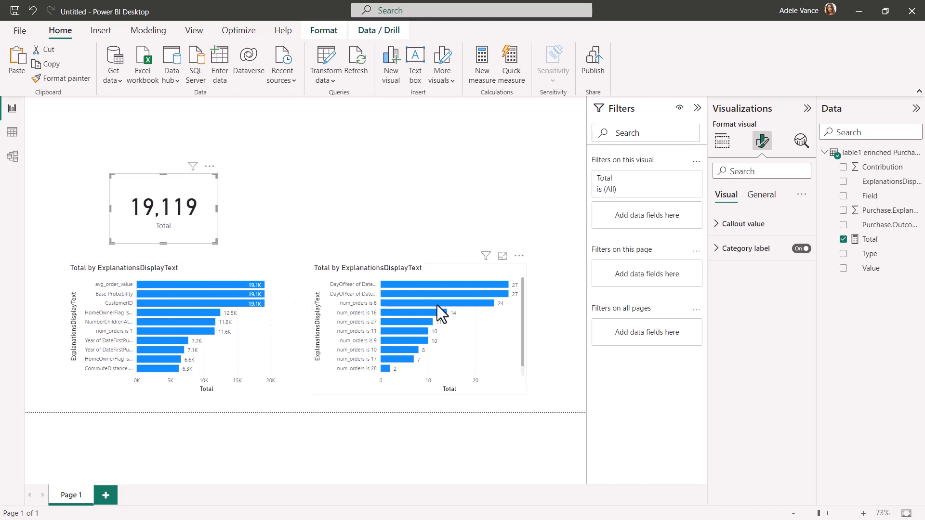
{"action": "left_click", "coordinate": [435, 393]}
{"action": "left_click_drag", "start_coordinate": [428, 393], "coordinate": [420, 398]}
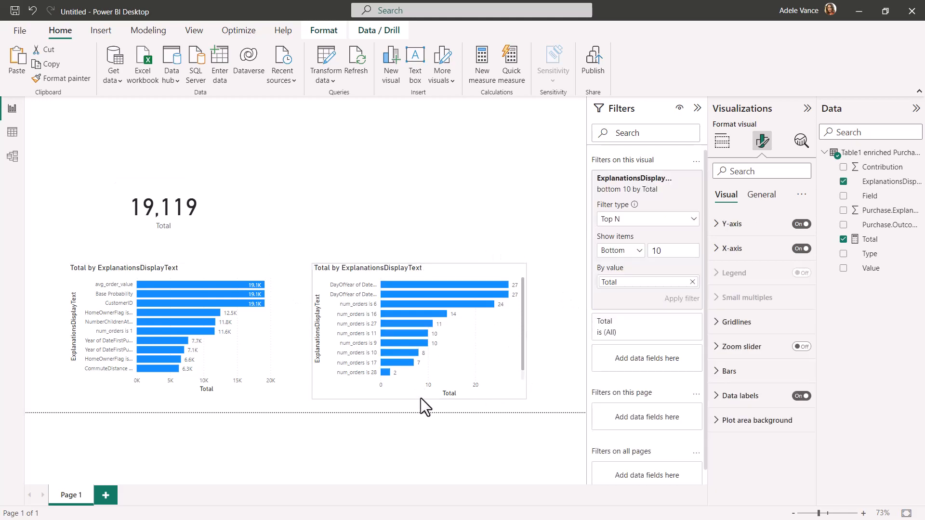
{"action": "left_click", "coordinate": [429, 215]}
- Start a new measure named Contribution % in the explanations table, using DIVIDE with [Total] as the numerator
{"action": "right_click", "coordinate": [870, 158]}
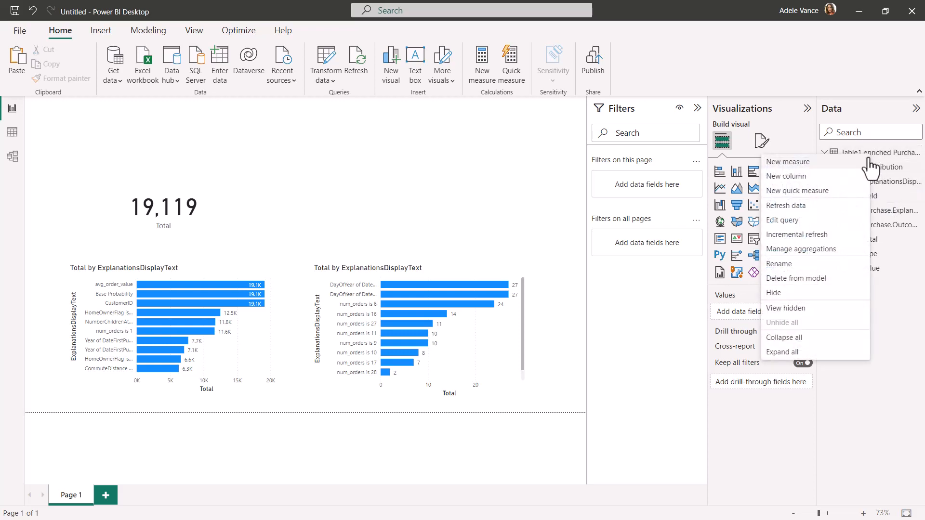
{"action": "key", "text": "Escape"}
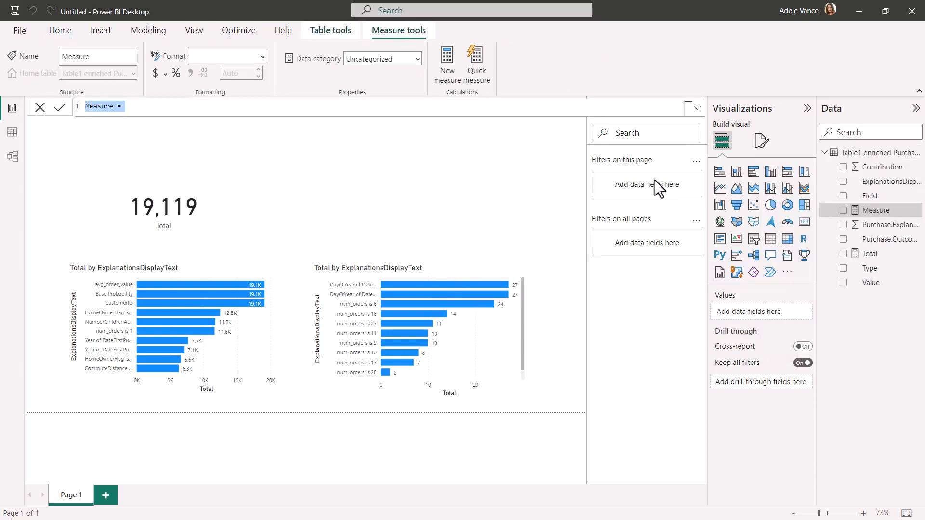
{"action": "type", "text": "Contribution "}
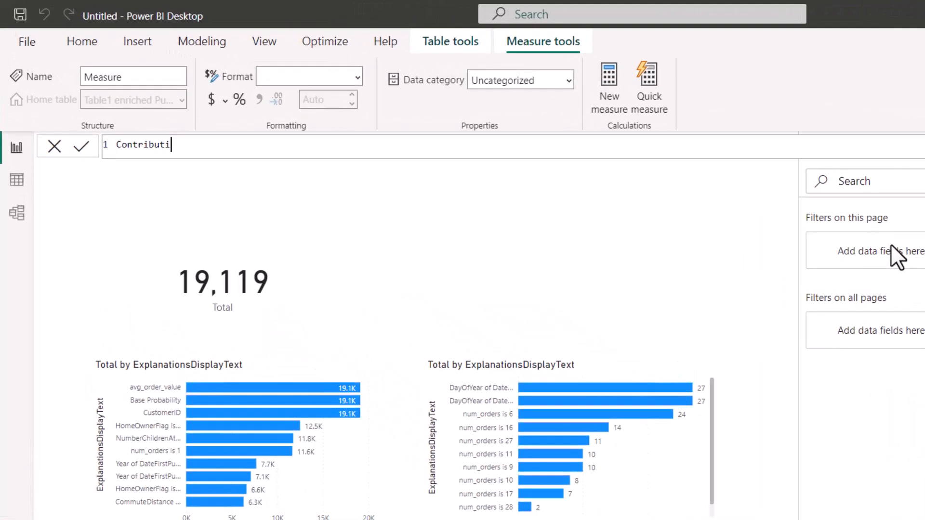
{"action": "type", "text": "% "}
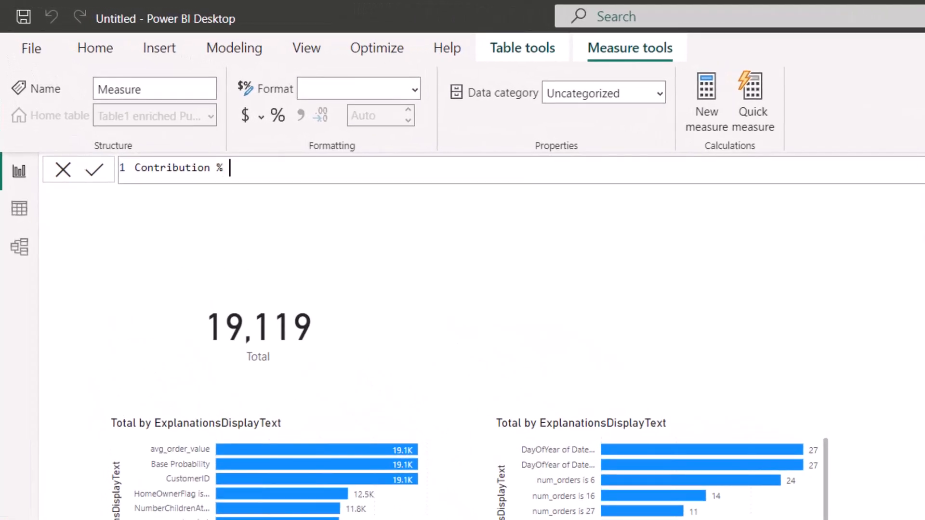
{"action": "type", "text": "= DIVIDE("}
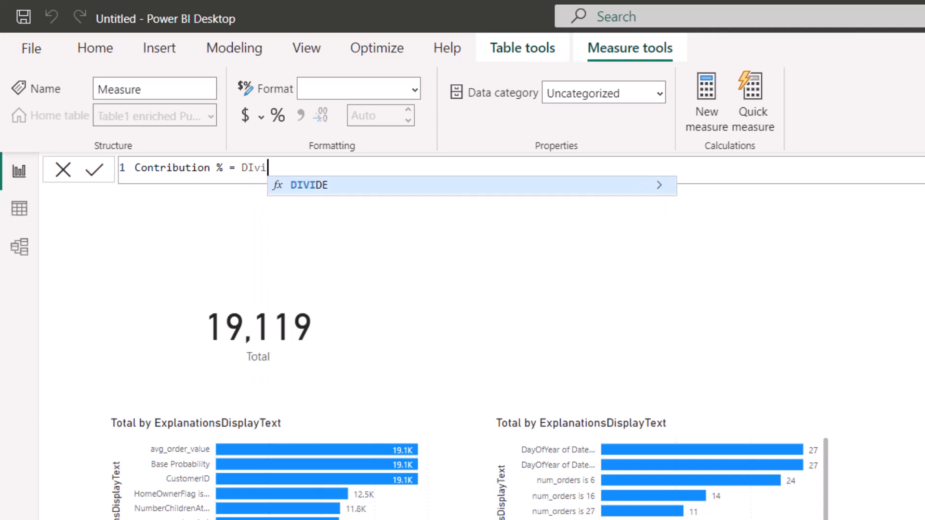
{"action": "type", "text": "tot"}
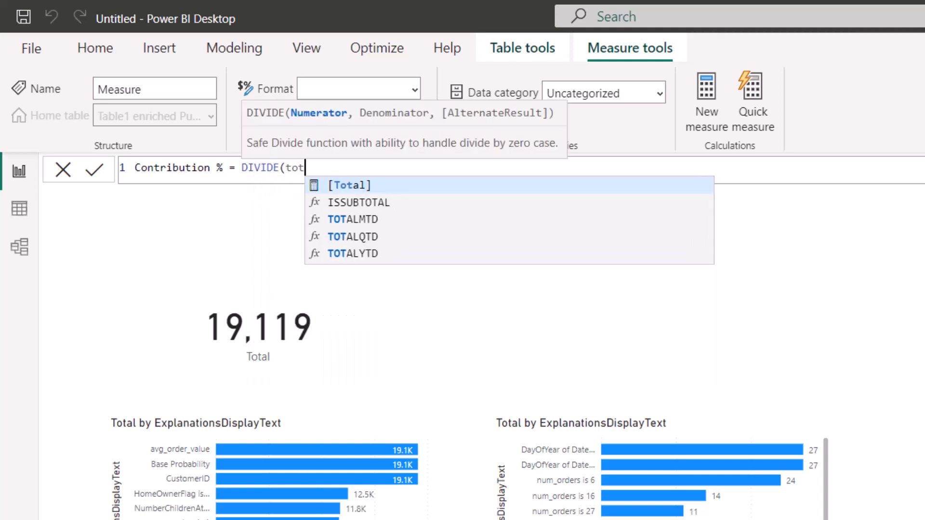
{"action": "key", "text": "Tab"}
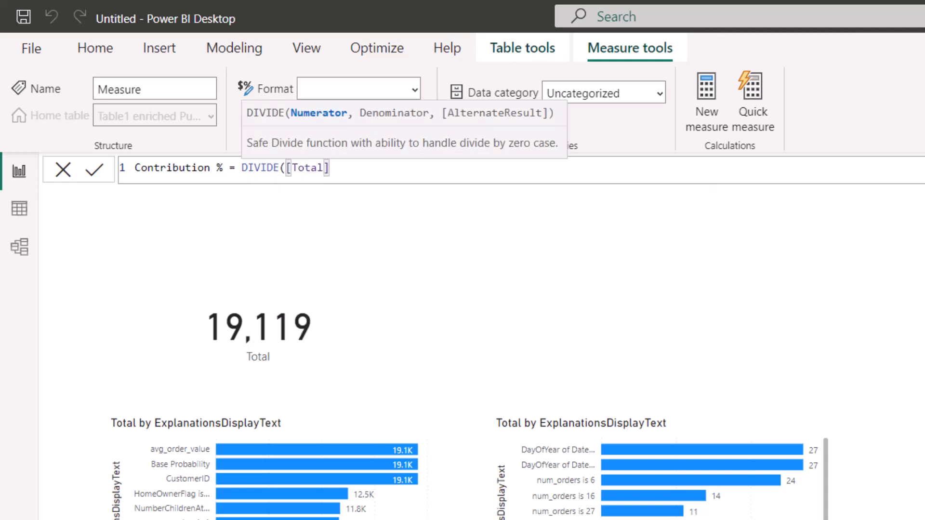
- Complete the Contribution % measure with the denominator CALCULATE([Total], ALL('Table1 enriched Purchase explanations'[ExplanationsDisplayText])) and commit the formula
{"action": "type", "text": ", calcu"}
{"action": "key", "text": "Tab"}
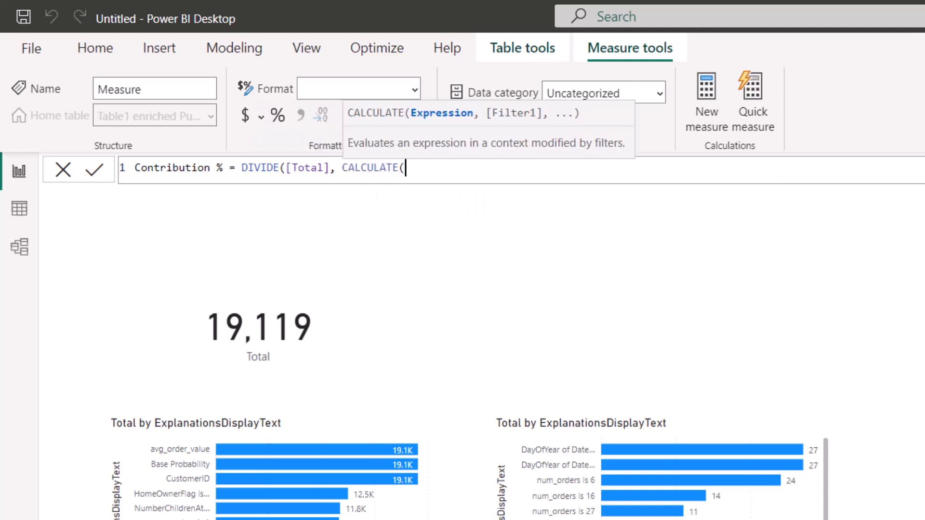
{"action": "type", "text": "tot"}
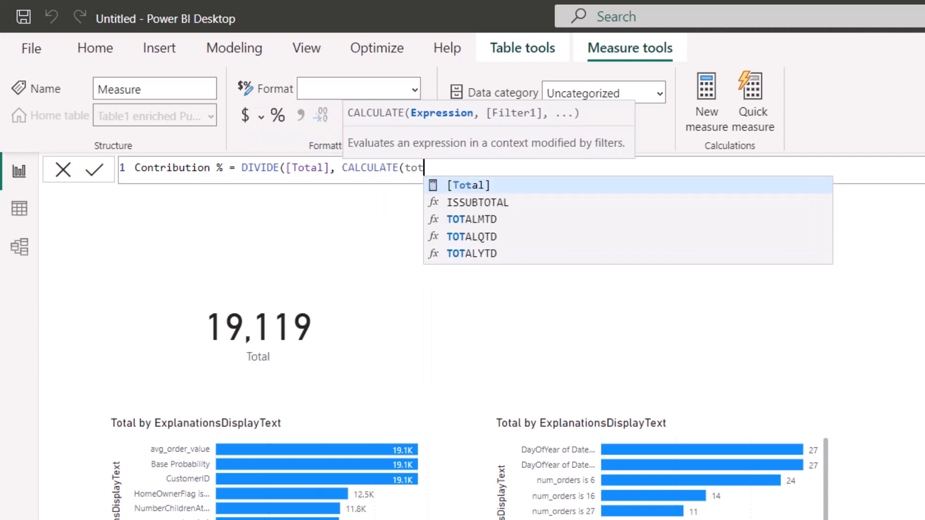
{"action": "key", "text": "Tab"}
{"action": "type", "text": ", all"}
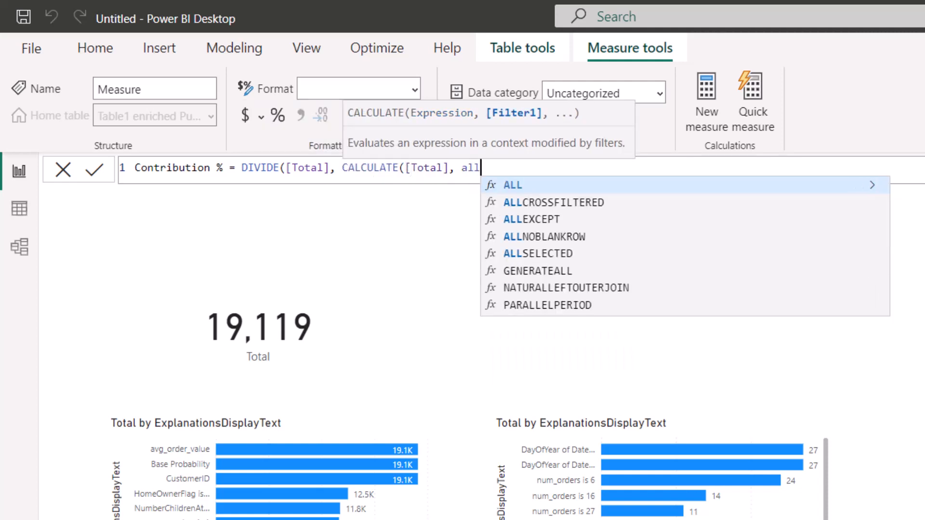
{"action": "key", "text": "Tab"}
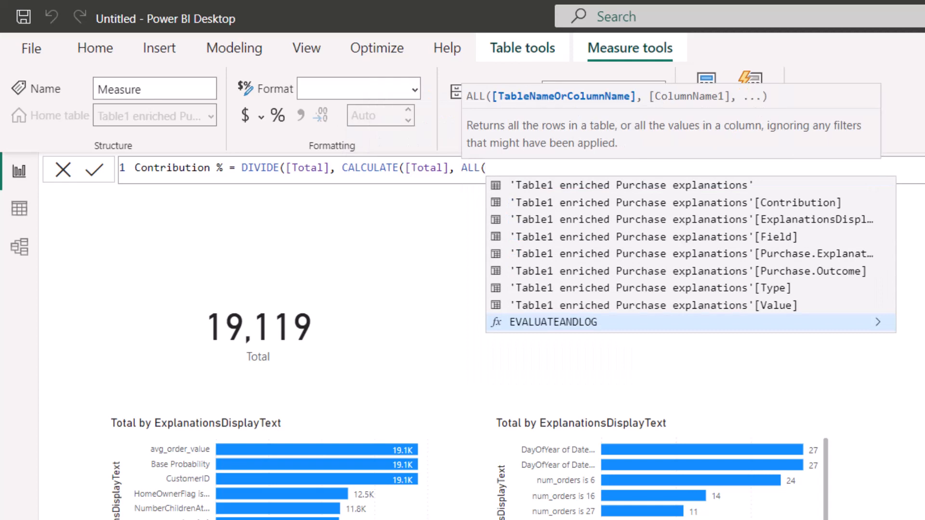
{"action": "type", "text": "disp"}
{"action": "key", "text": "Tab"}
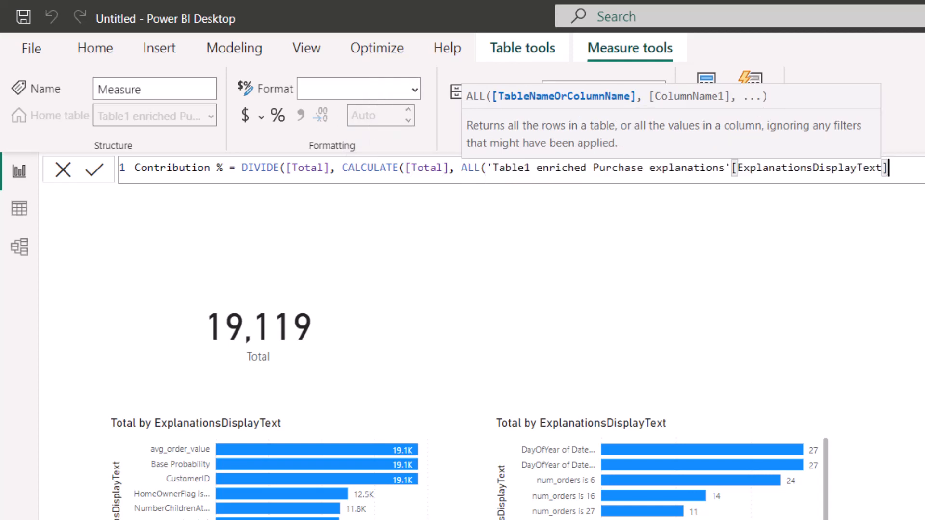
{"action": "type", "text": ")"}
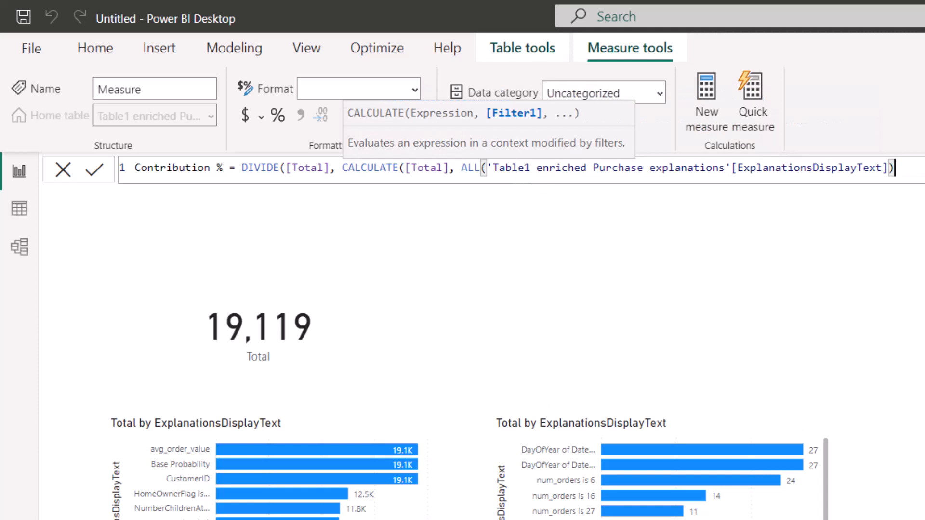
{"action": "type", "text": ")"}
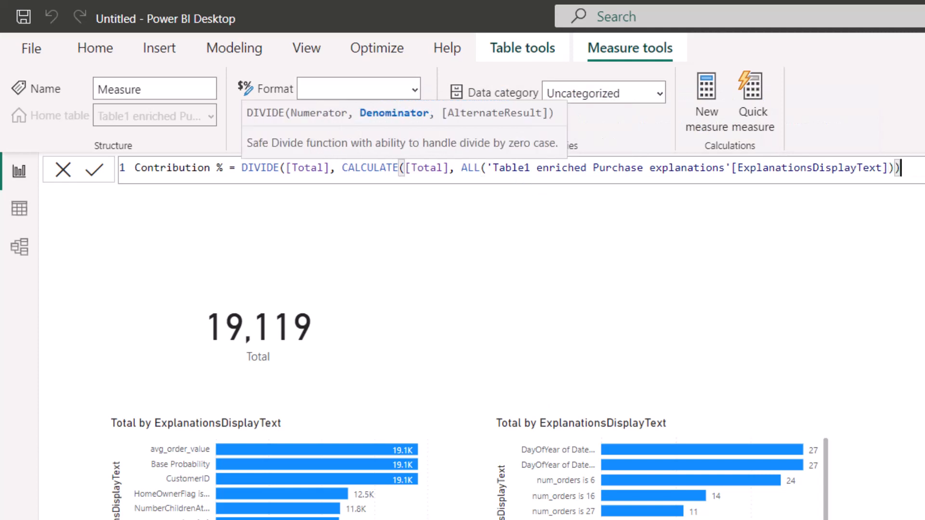
{"action": "type", "text": ")"}
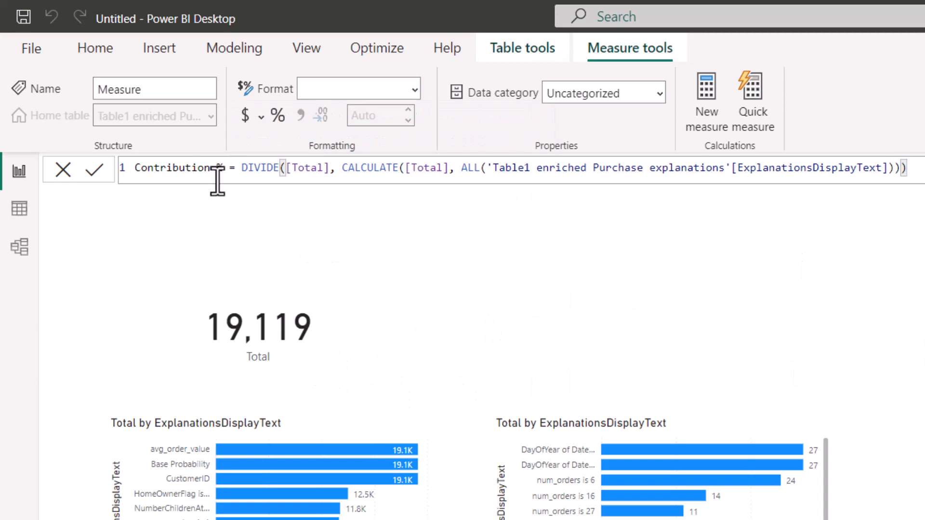
{"action": "left_click", "coordinate": [94, 169]}
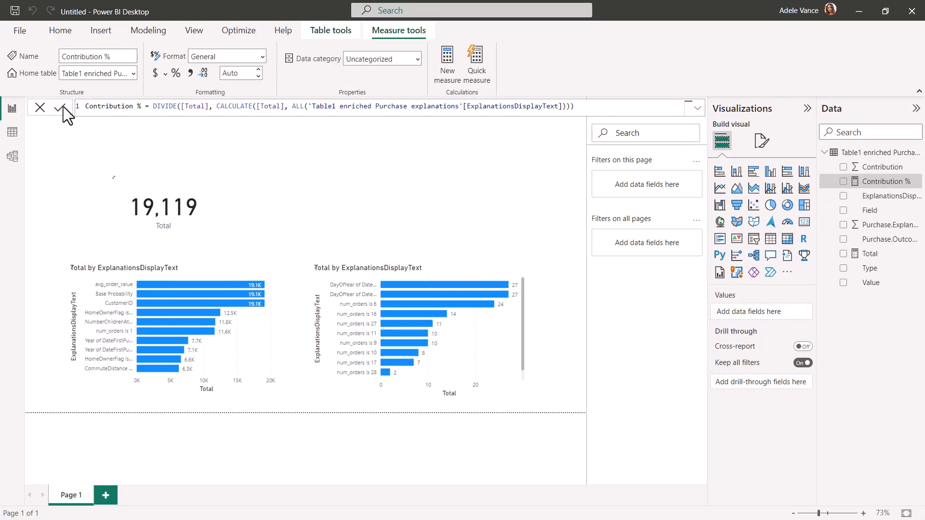
- Add the Contribution % measure to the report page as a new card visual
{"action": "left_click", "coordinate": [559, 183]}
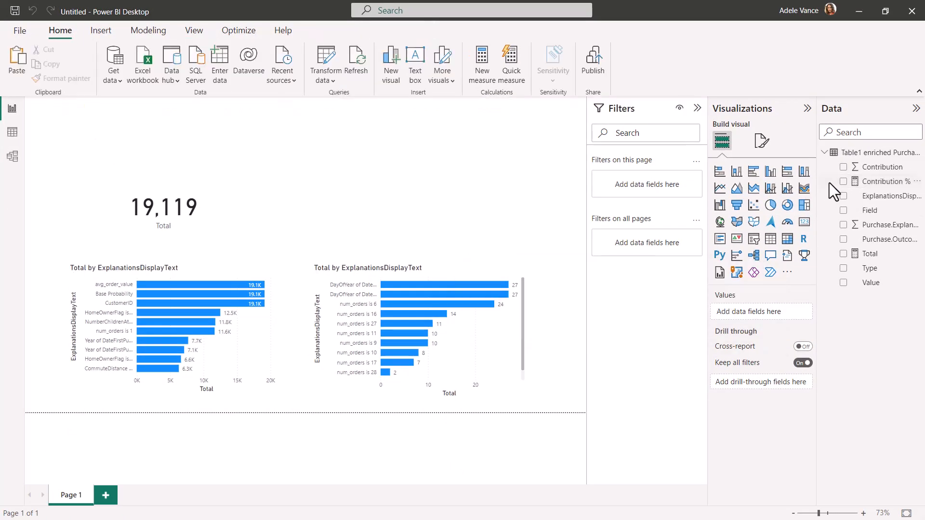
{"action": "left_click", "coordinate": [843, 181]}
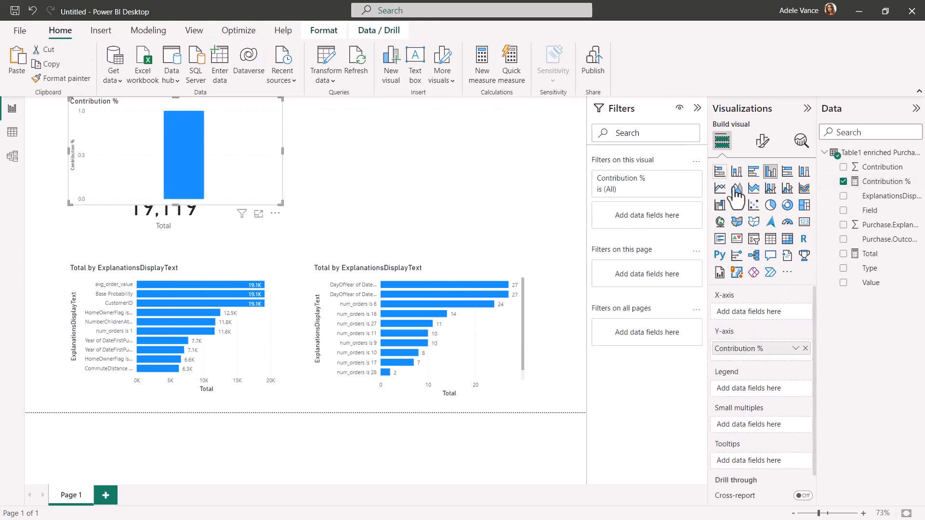
{"action": "left_click", "coordinate": [805, 226]}
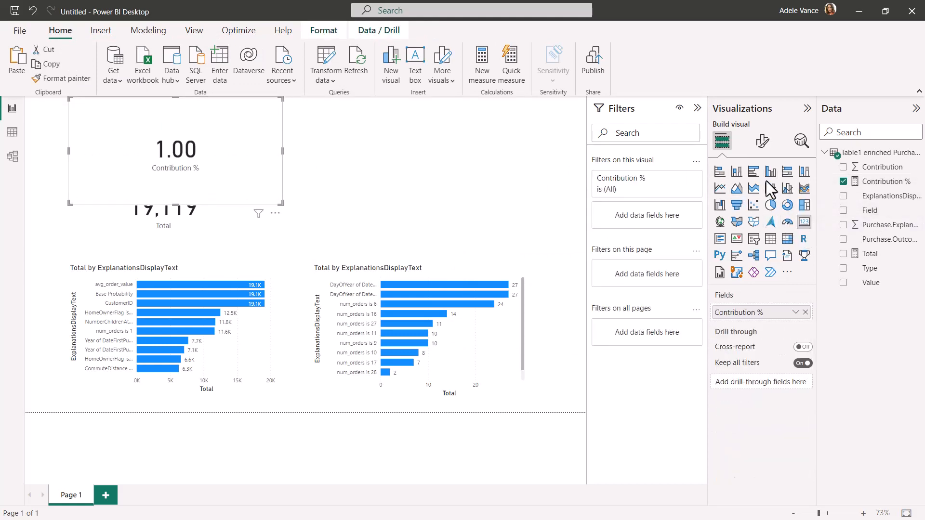
- Format the Contribution % measure as a percentage, then move its card beside the Total card and reduce its height
{"action": "left_click", "coordinate": [889, 183]}
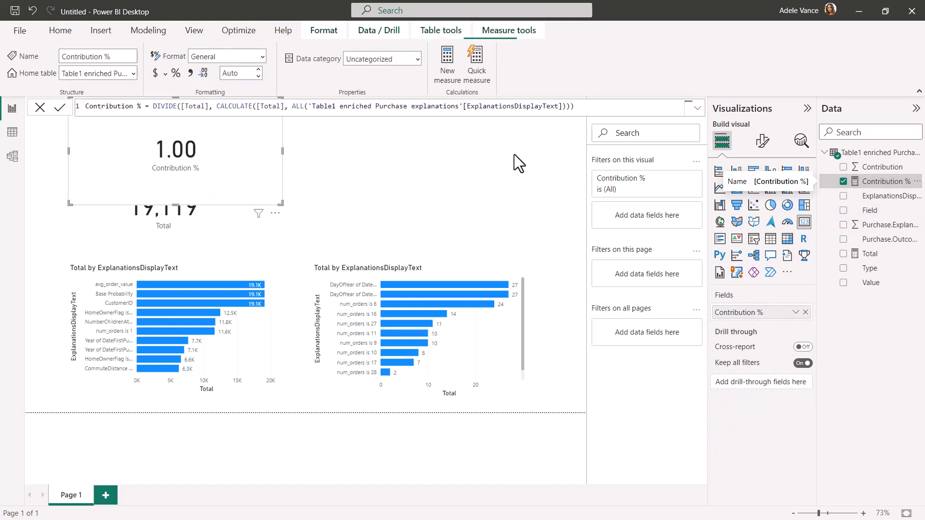
{"action": "left_click", "coordinate": [176, 73]}
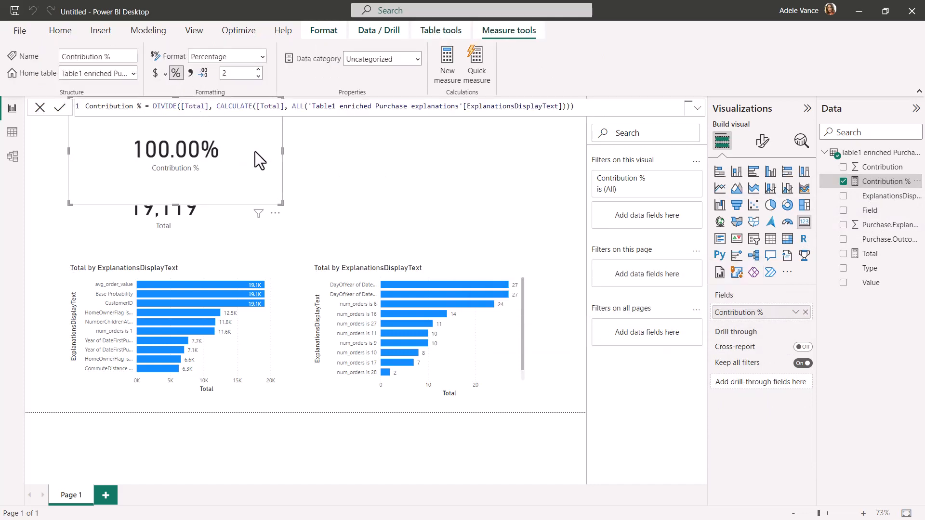
{"action": "left_click_drag", "start_coordinate": [255, 152], "coordinate": [450, 204]}
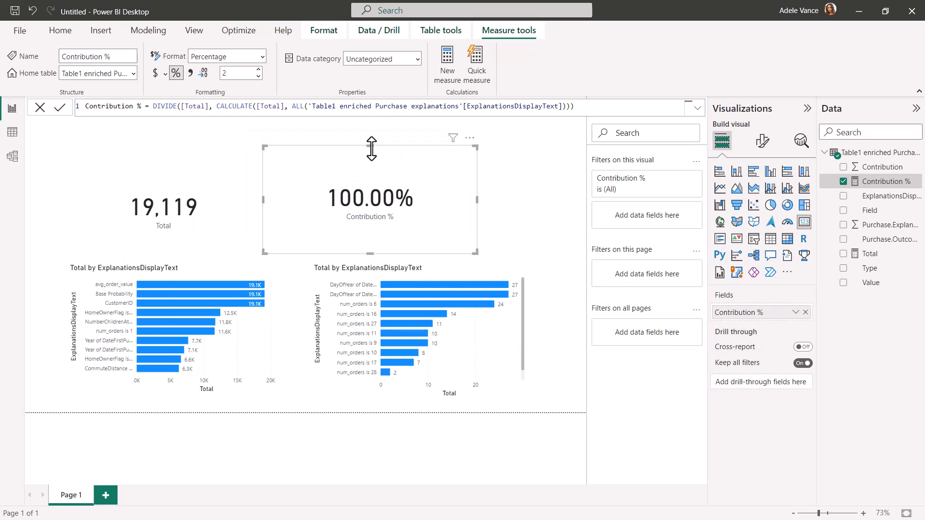
{"action": "left_click_drag", "start_coordinate": [371, 148], "coordinate": [378, 183]}
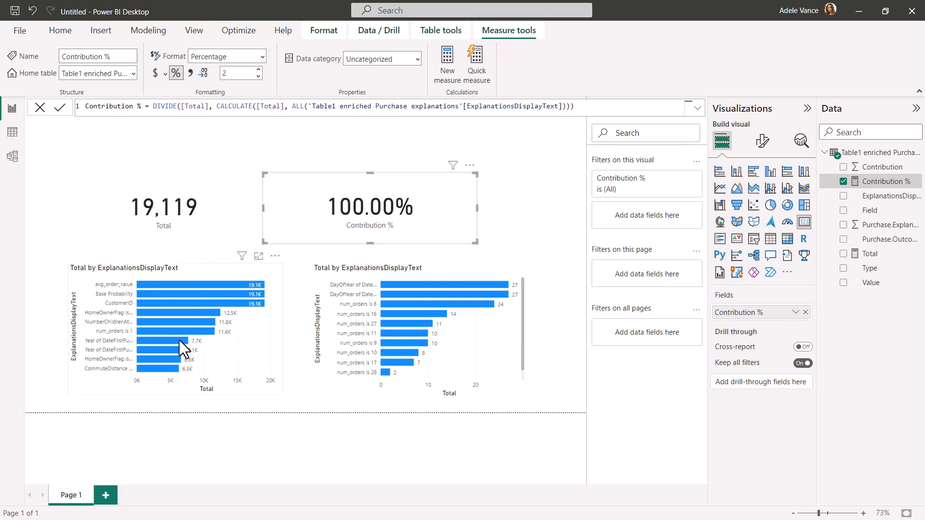
- Cross-filter the page by the Year of DateFirstPurchase is 2003 bar, clear it, and narrow and shift the Contribution % card above the second chart
{"action": "mouse_move", "coordinate": [176, 340]}
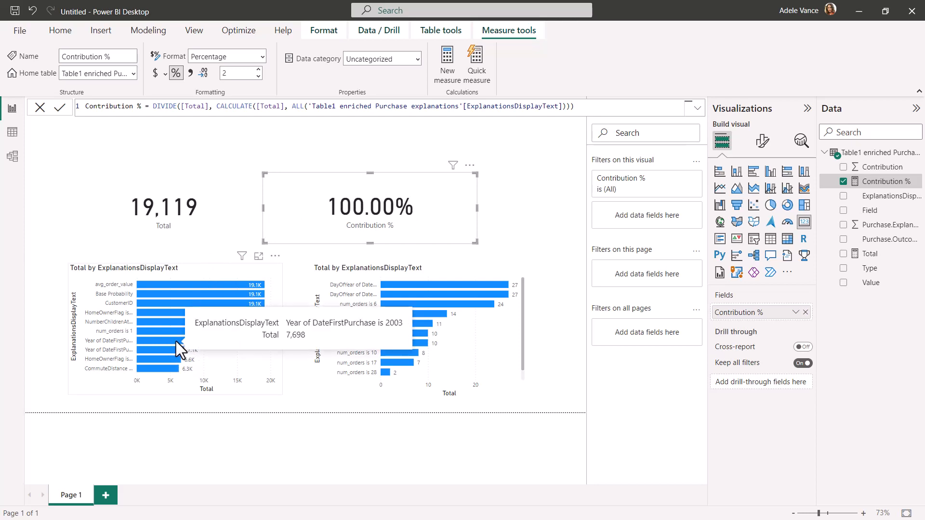
{"action": "left_click", "coordinate": [176, 341]}
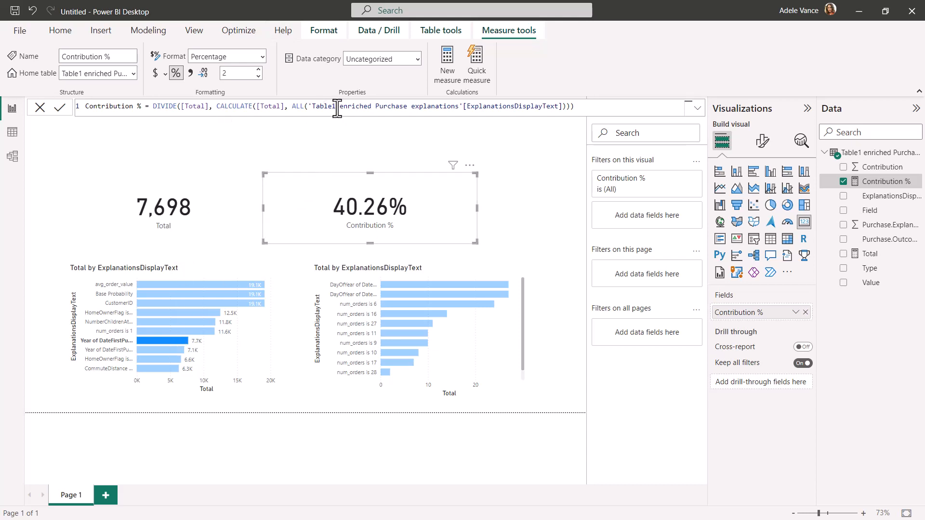
{"action": "left_click_drag", "start_coordinate": [477, 208], "coordinate": [499, 211]}
{"action": "left_click", "coordinate": [159, 339]}
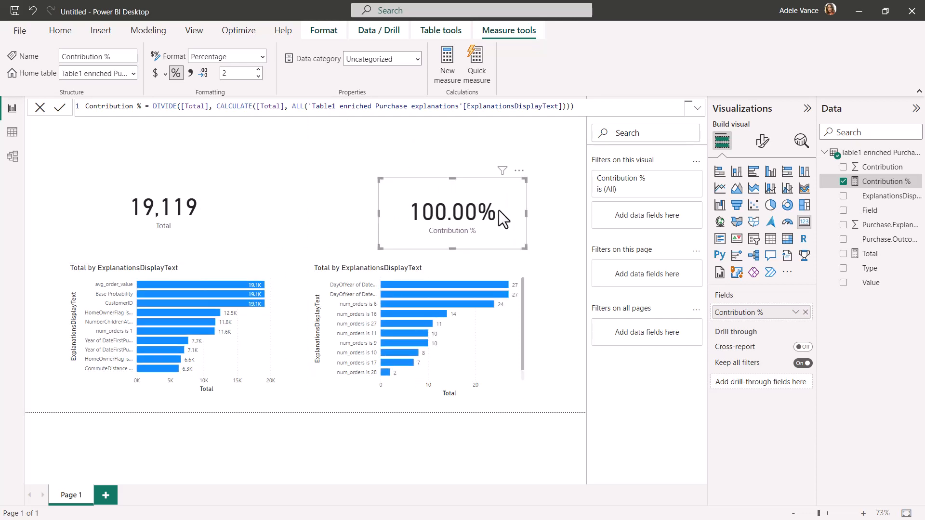
{"action": "left_click", "coordinate": [475, 155]}
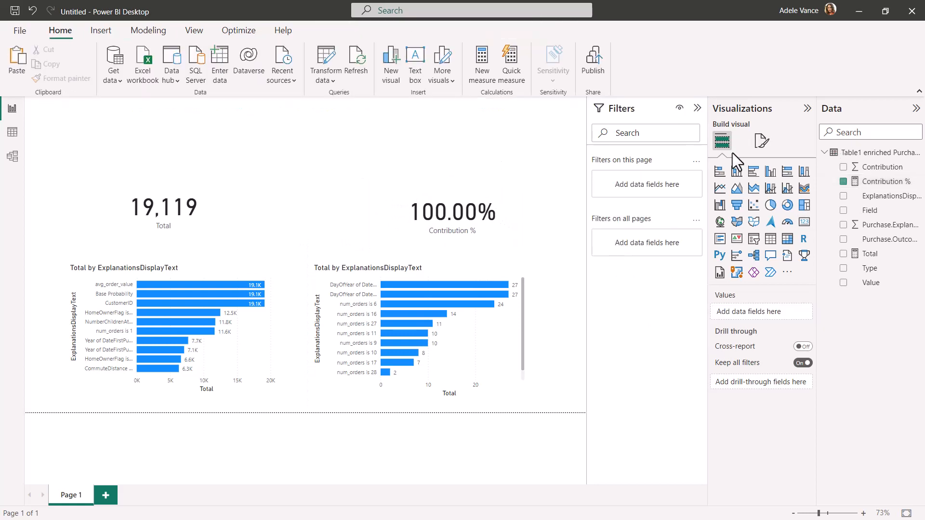
- Rename the ExplanationsDisplayText field in the explanations table as Variable
{"action": "double_click", "coordinate": [884, 197]}
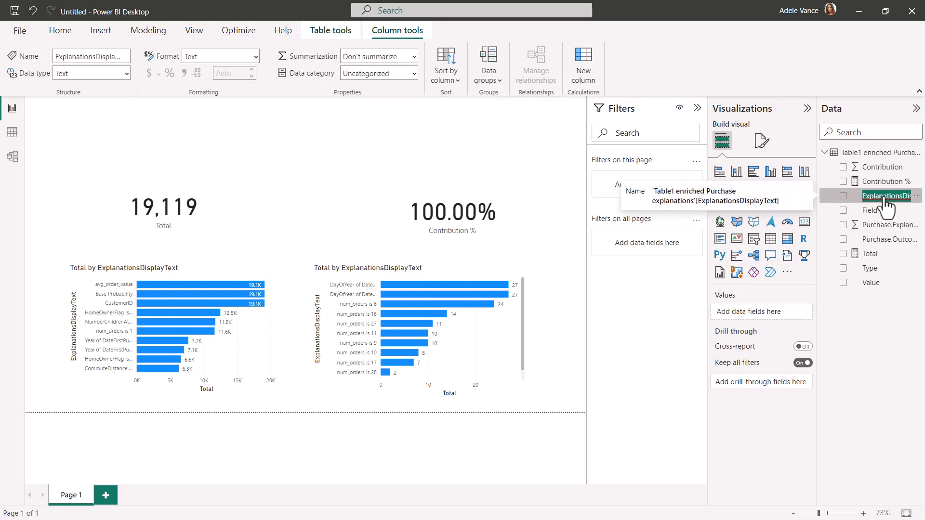
{"action": "type", "text": "Variable"}
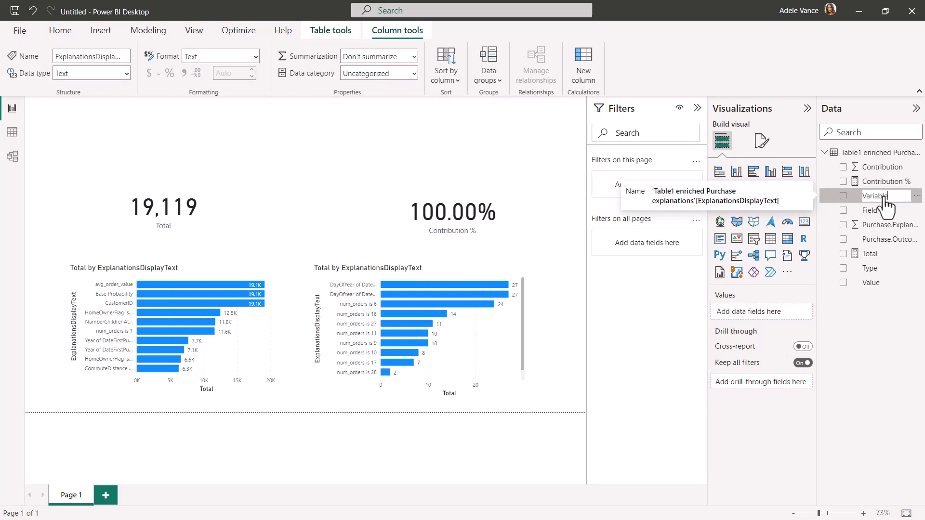
{"action": "key", "text": "Return"}
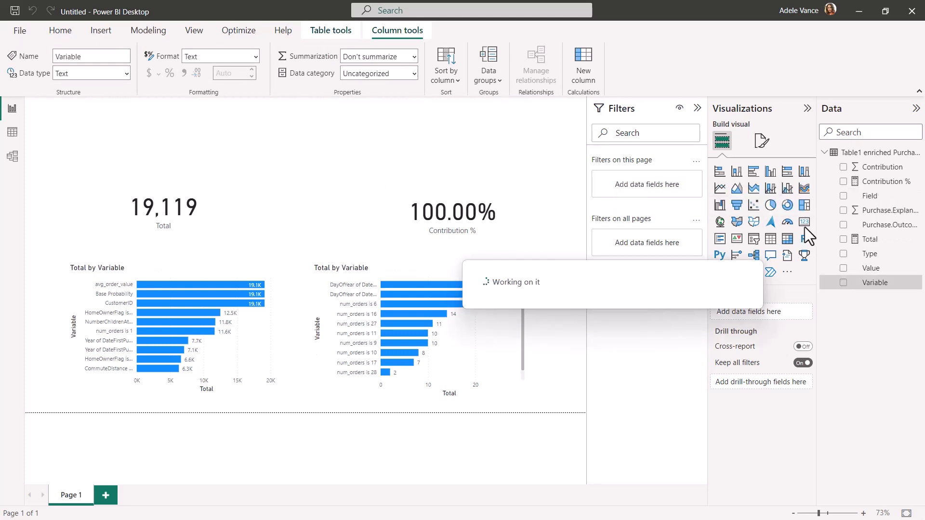
- Add a slicer for the Variable field to the report page and set its style to Dropdown
{"action": "left_click", "coordinate": [843, 283]}
{"action": "left_click", "coordinate": [754, 239]}
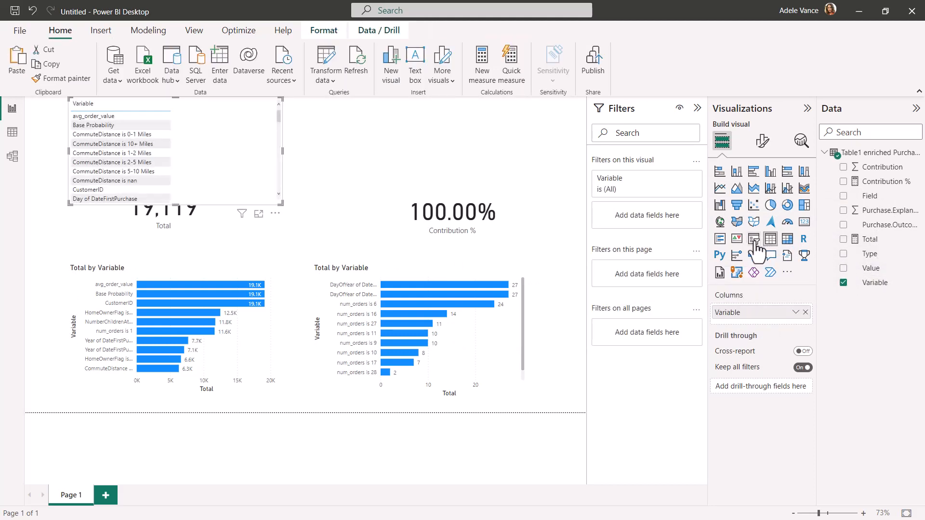
{"action": "left_click", "coordinate": [763, 144]}
{"action": "left_click", "coordinate": [758, 224]}
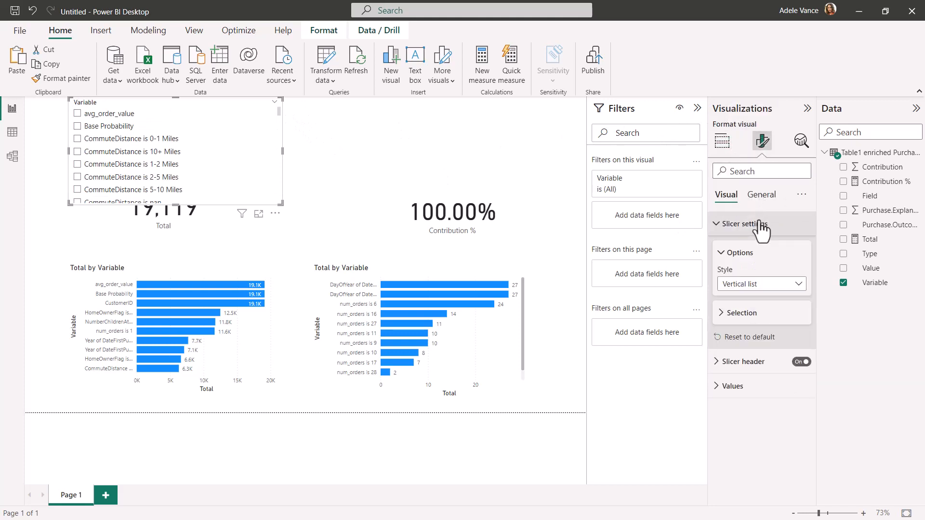
{"action": "left_click", "coordinate": [754, 284]}
{"action": "left_click", "coordinate": [751, 323]}
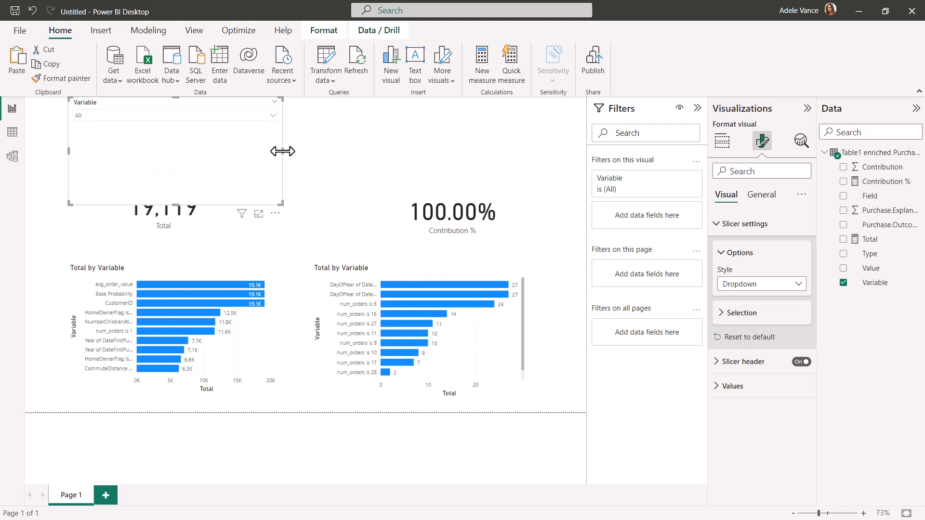
- Shrink the Variable slicer to a compact box and place it in the report page's upper-right corner
{"action": "left_click_drag", "start_coordinate": [283, 151], "coordinate": [184, 145]}
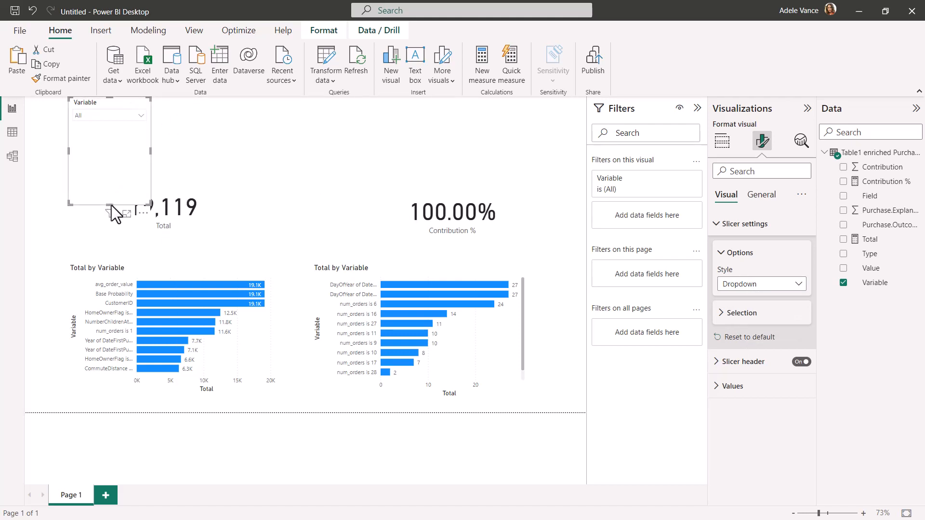
{"action": "left_click_drag", "start_coordinate": [110, 143], "coordinate": [116, 143]}
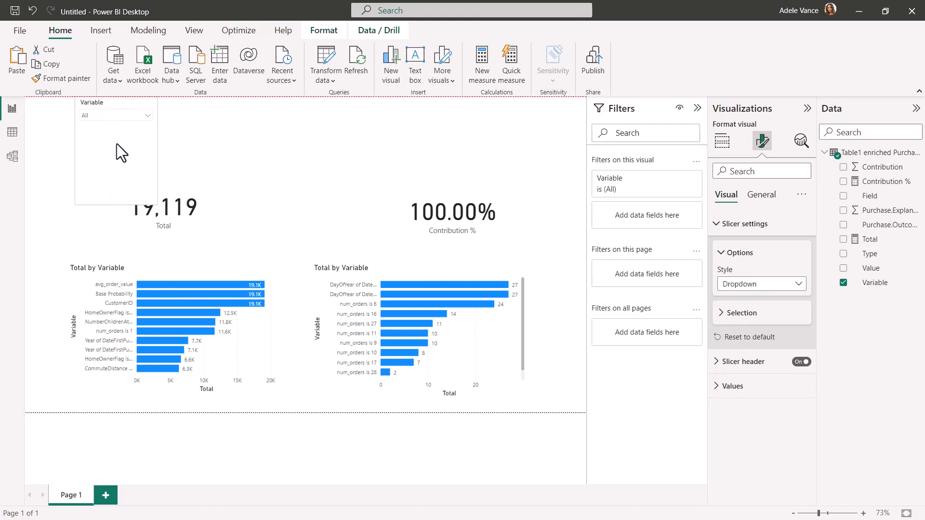
{"action": "left_click_drag", "start_coordinate": [118, 203], "coordinate": [121, 145]}
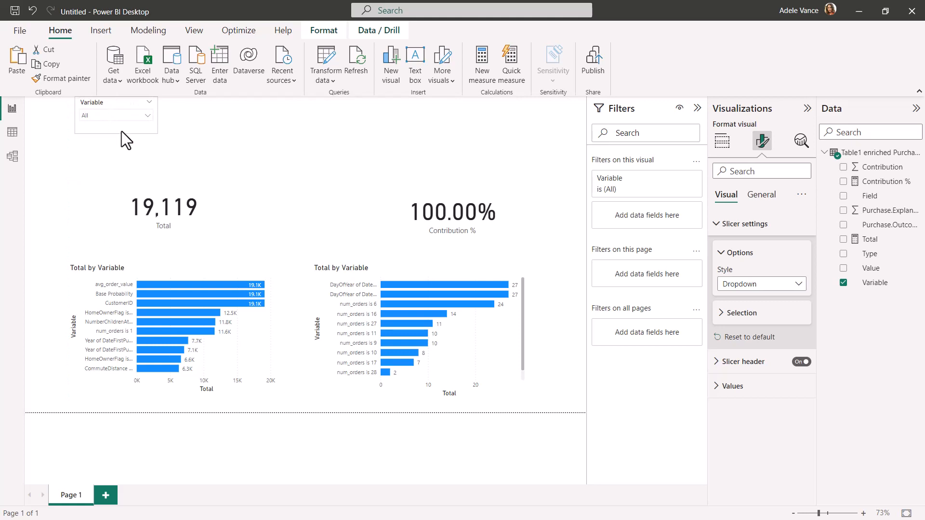
{"action": "left_click_drag", "start_coordinate": [117, 103], "coordinate": [537, 116]}
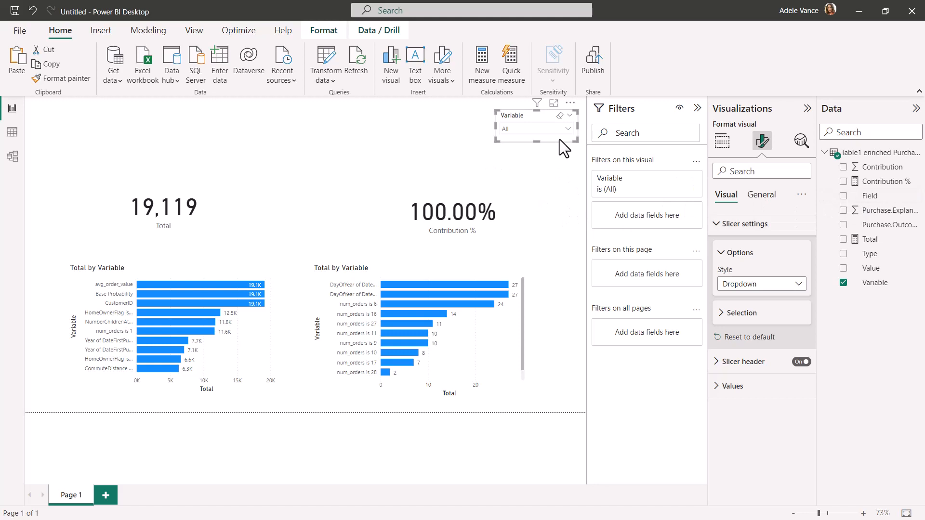
- Place a copy of the Variable slicer beside the original and replace its Variable field with Field
{"action": "key", "text": "ctrl+v"}
{"action": "left_click_drag", "start_coordinate": [559, 141], "coordinate": [458, 134]}
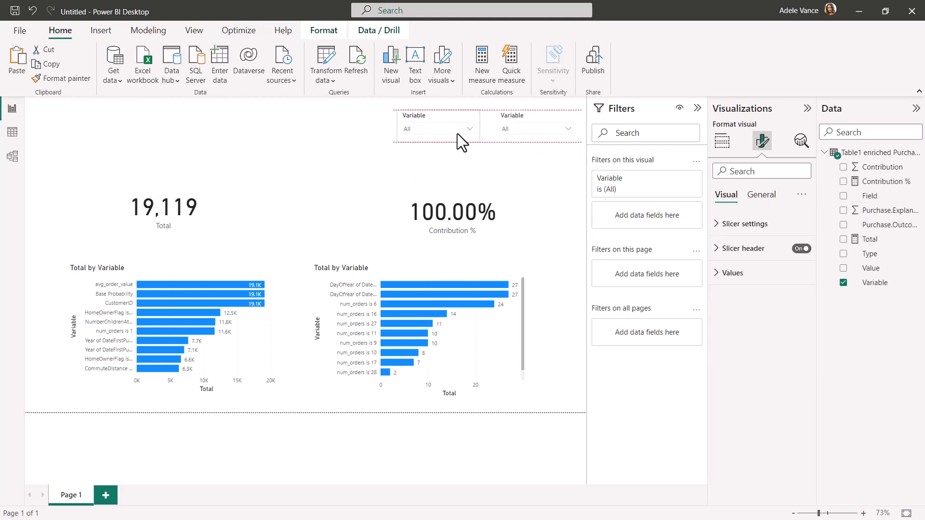
{"action": "left_click", "coordinate": [843, 196]}
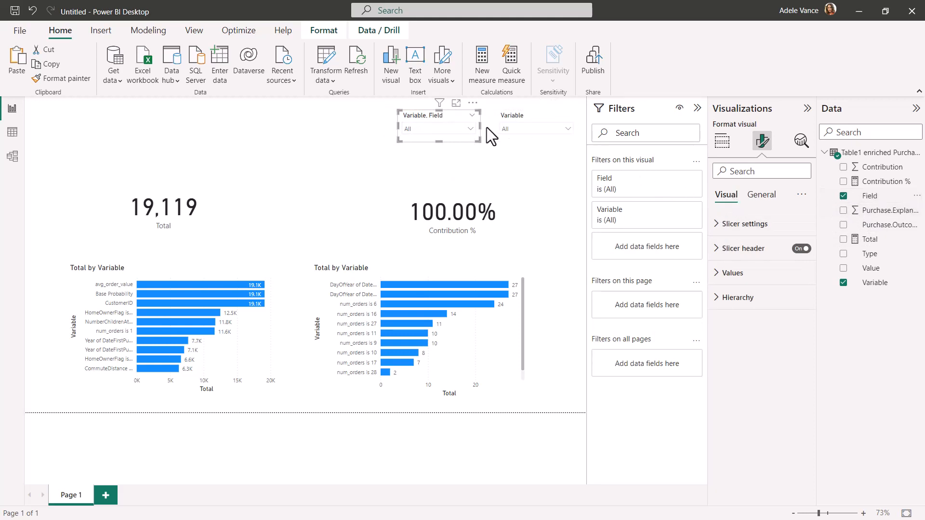
{"action": "mouse_move", "coordinate": [643, 216]}
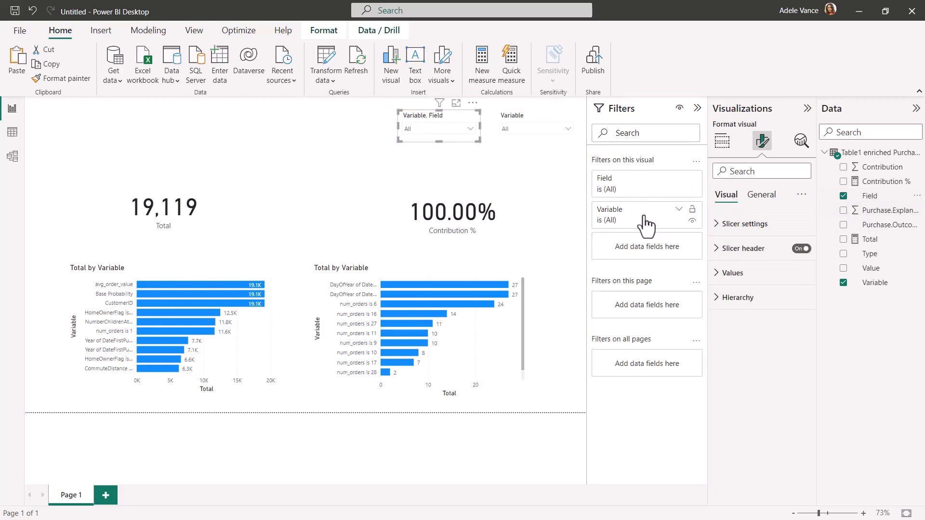
{"action": "left_click", "coordinate": [679, 212]}
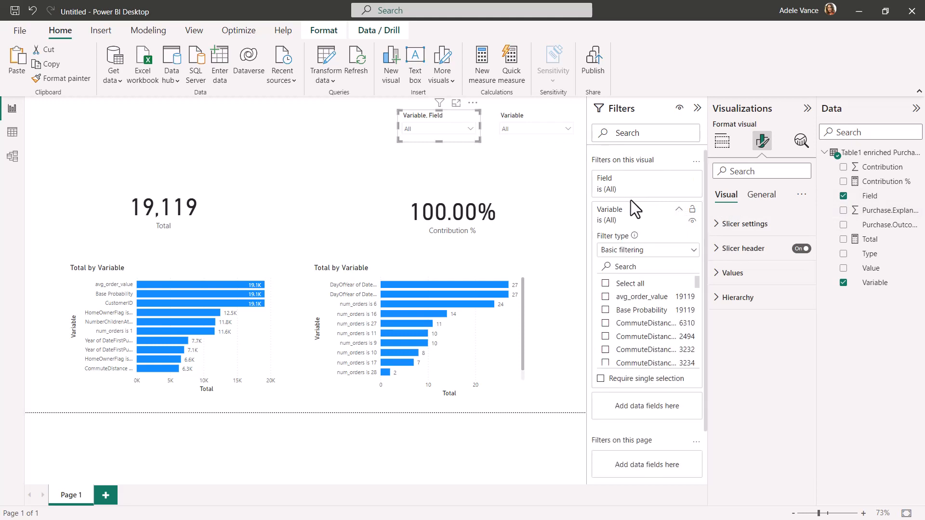
{"action": "left_click", "coordinate": [680, 212]}
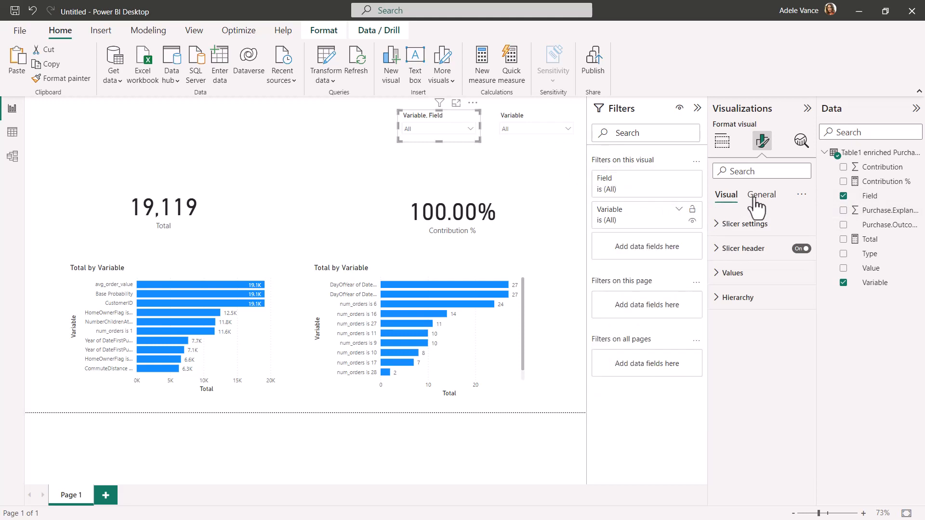
{"action": "left_click", "coordinate": [762, 196]}
{"action": "left_click", "coordinate": [726, 196]}
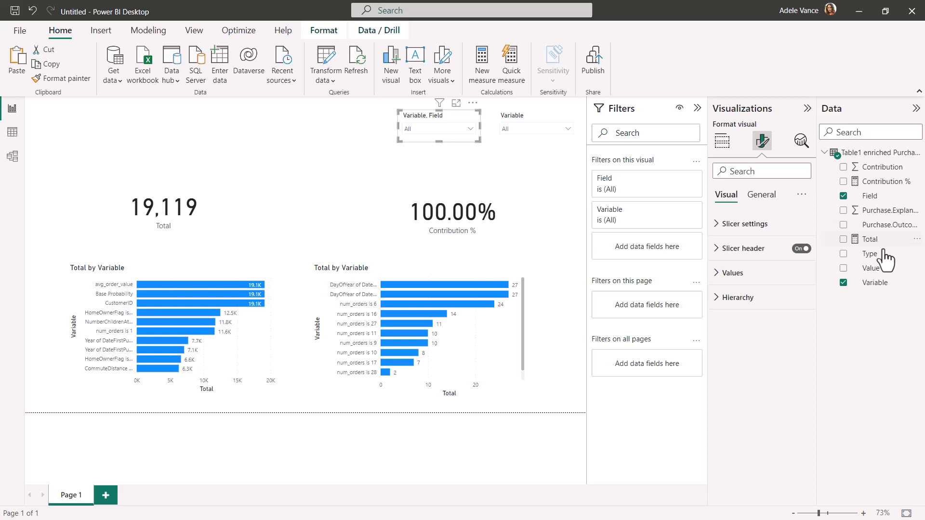
{"action": "left_click", "coordinate": [843, 282]}
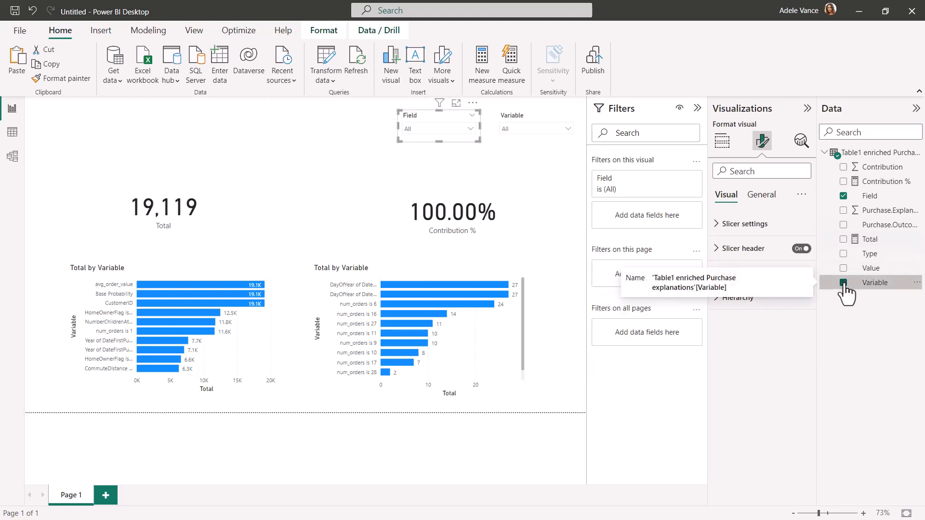
- Review the values available in the Field slicer's dropdown list
{"action": "left_click", "coordinate": [446, 130]}
{"action": "scroll", "coordinate": [429, 185], "scroll_direction": "down", "scroll_amount": 3}
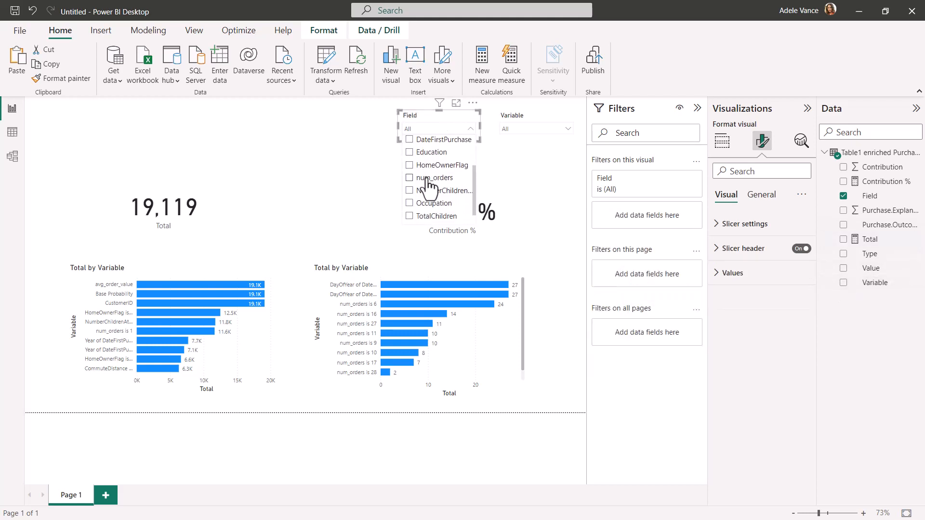
{"action": "left_click", "coordinate": [493, 183]}
- Turn on the shadow effect for the Field slicer, the Variable slicer and the Contribution % card
{"action": "left_click", "coordinate": [451, 132]}
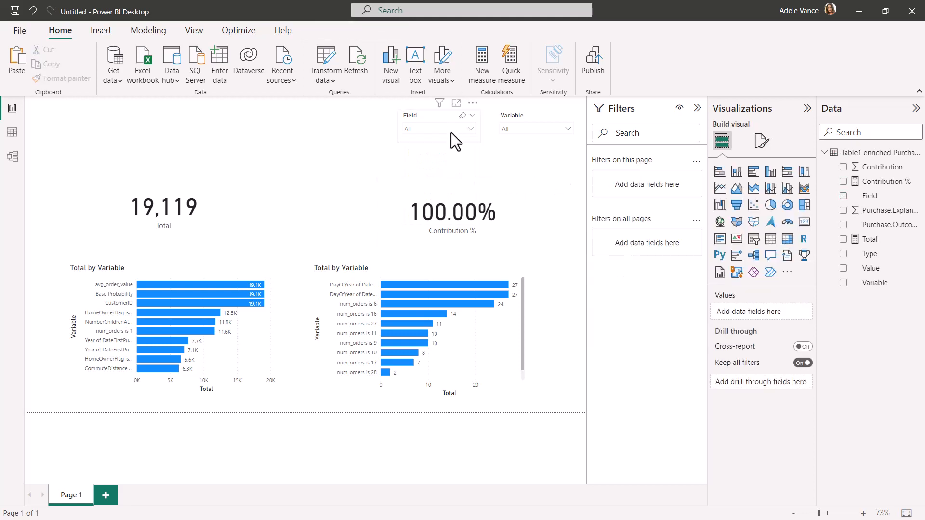
{"action": "left_click", "coordinate": [764, 144]}
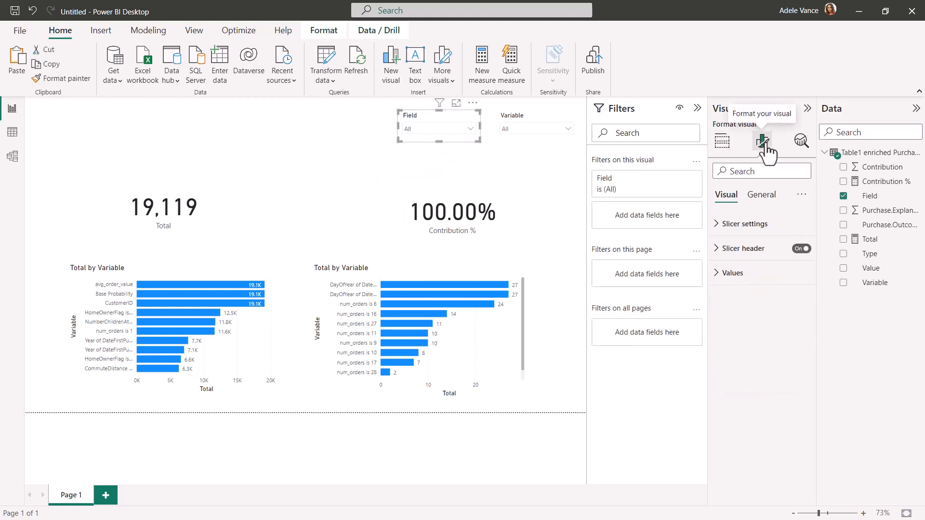
{"action": "left_click", "coordinate": [761, 195]}
{"action": "left_click", "coordinate": [733, 273]}
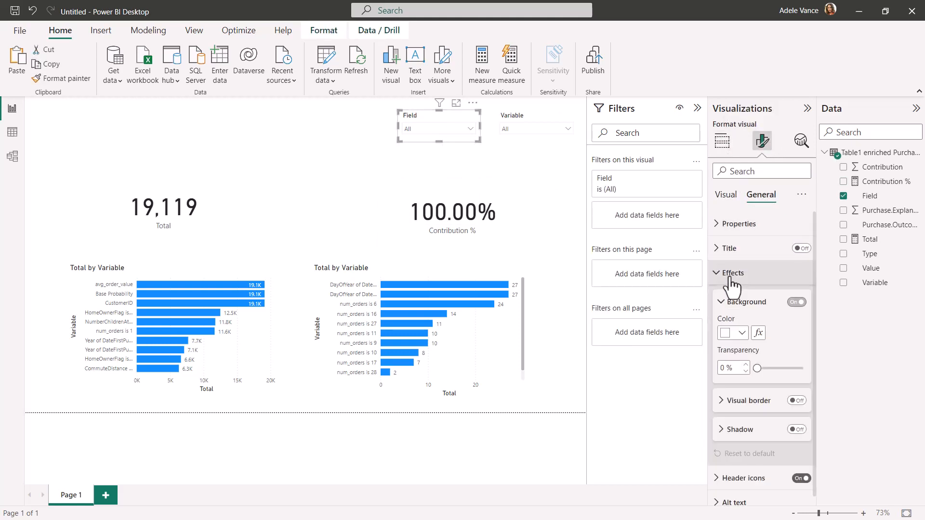
{"action": "left_click", "coordinate": [796, 429]}
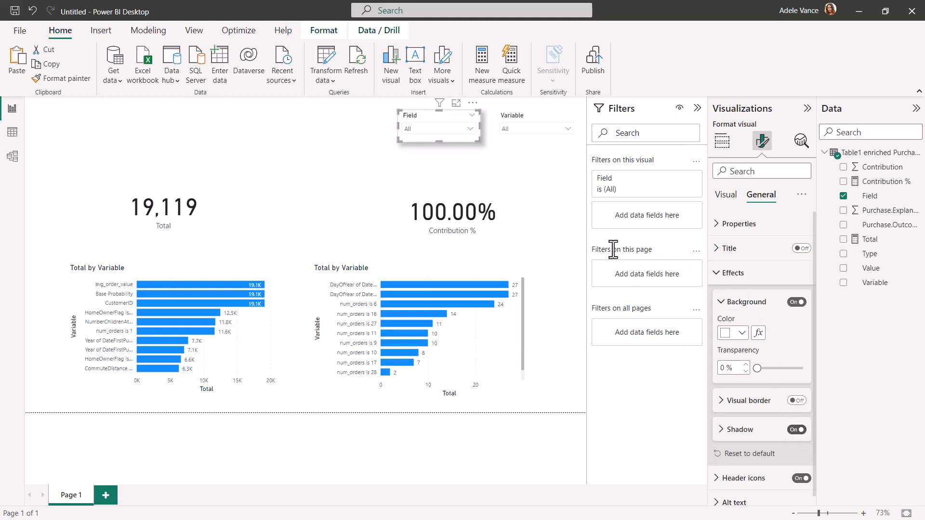
{"action": "left_click", "coordinate": [531, 140]}
{"action": "left_click", "coordinate": [797, 429]}
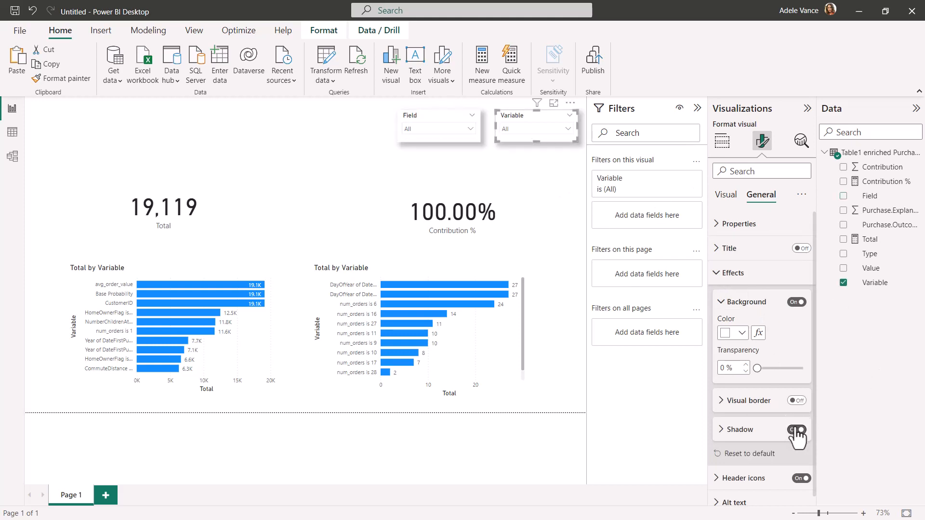
{"action": "left_click", "coordinate": [510, 241]}
{"action": "left_click", "coordinate": [797, 429]}
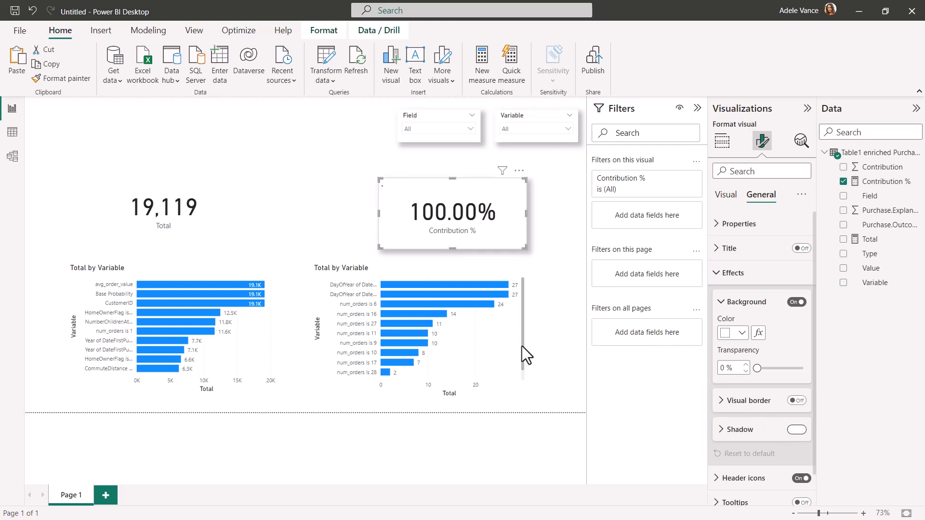
- Widen the Total card to match the top 10 chart beneath it and turn on the card's shadow effect
{"action": "left_click", "coordinate": [252, 220]}
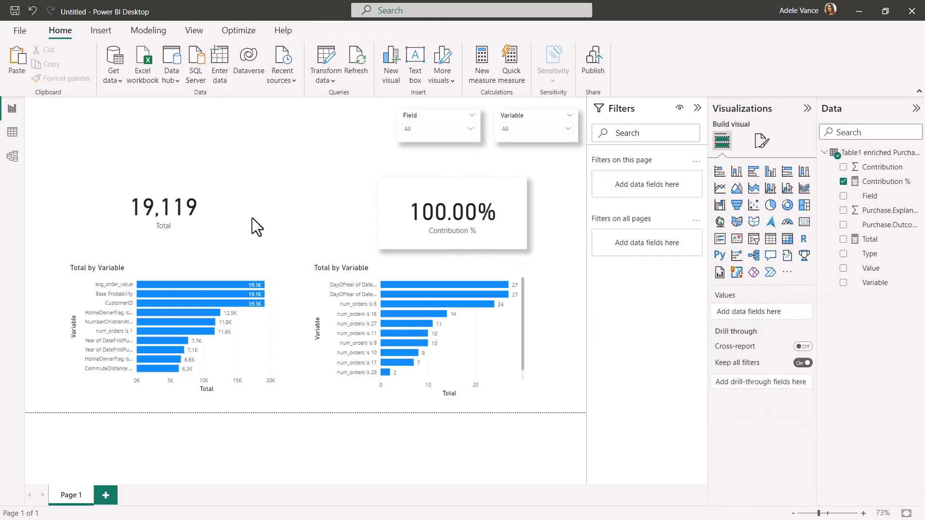
{"action": "left_click", "coordinate": [212, 214]}
{"action": "left_click_drag", "start_coordinate": [219, 210], "coordinate": [283, 213]}
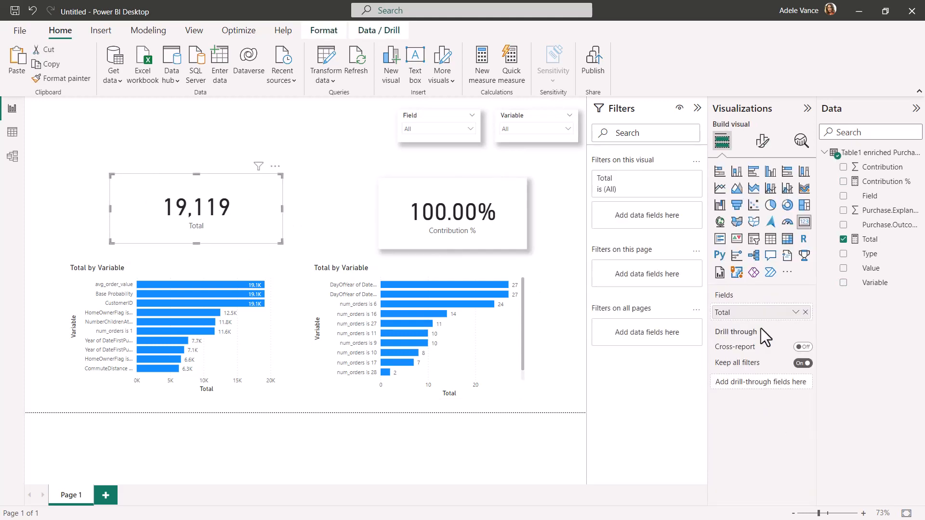
{"action": "left_click", "coordinate": [764, 146]}
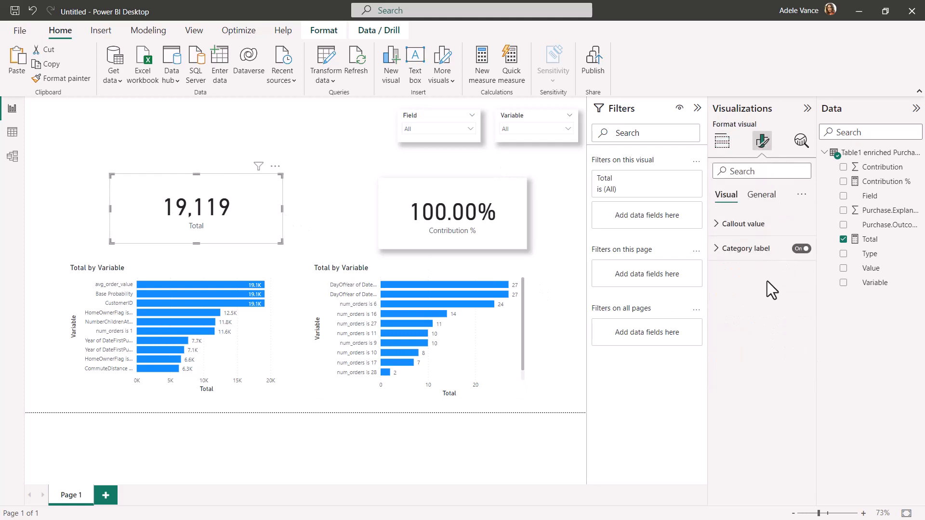
{"action": "left_click", "coordinate": [761, 197]}
{"action": "left_click", "coordinate": [733, 273]}
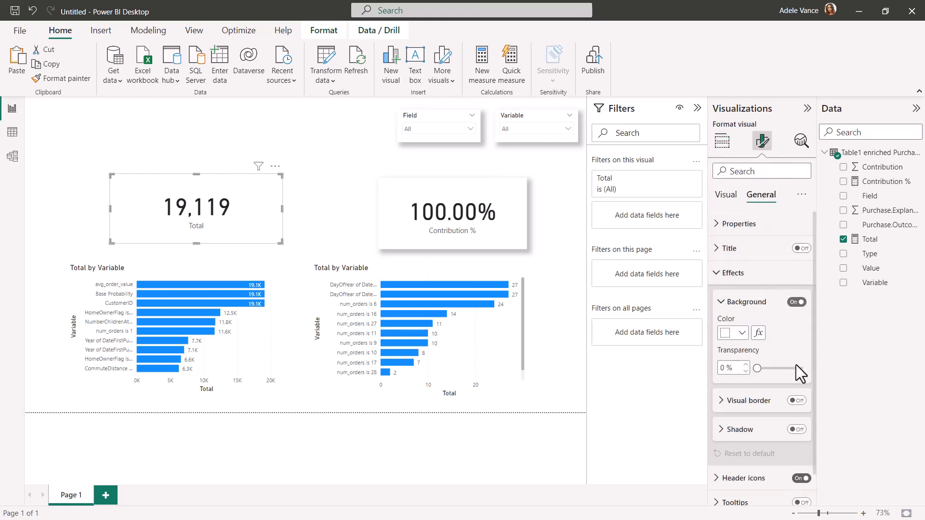
{"action": "left_click", "coordinate": [796, 429]}
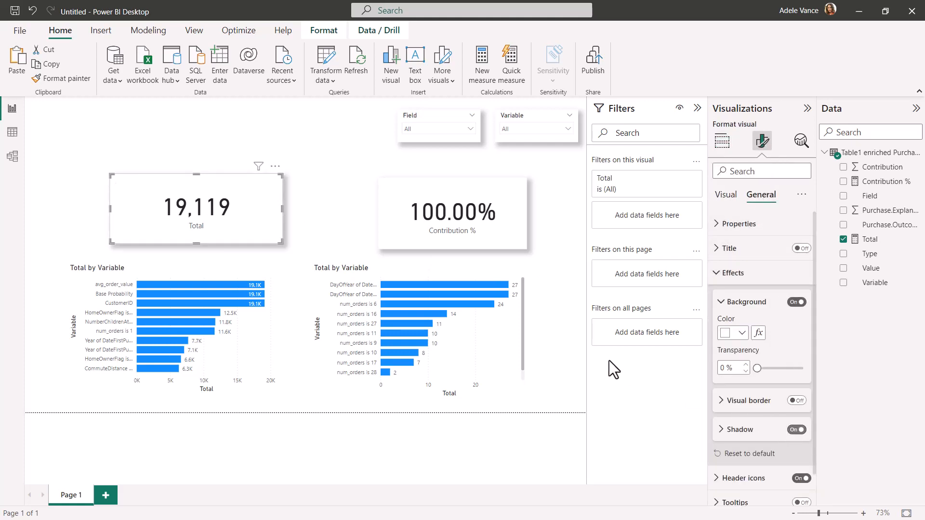
- Turn on the shadow effect for the bottom 10 and top 10 Total by Variable charts
{"action": "left_click", "coordinate": [524, 348]}
{"action": "left_click", "coordinate": [797, 430]}
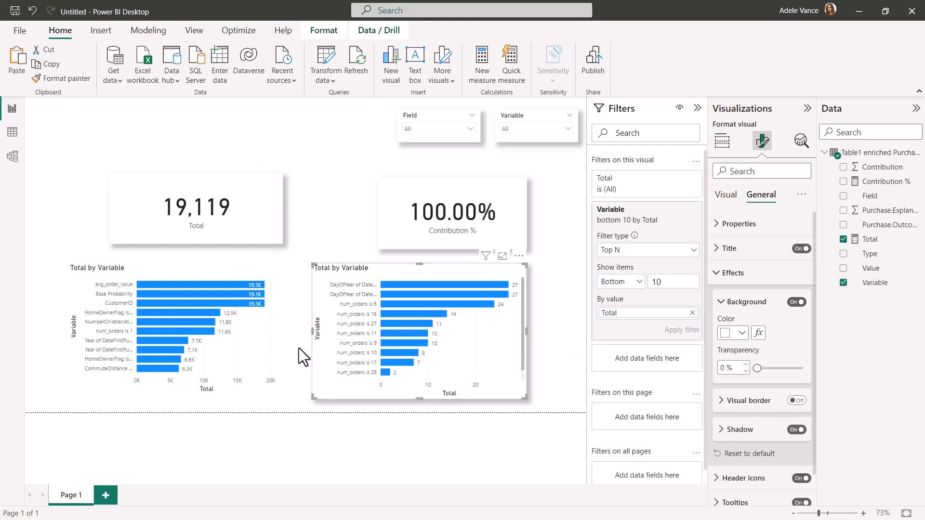
{"action": "left_click", "coordinate": [284, 349]}
{"action": "left_click", "coordinate": [273, 351]}
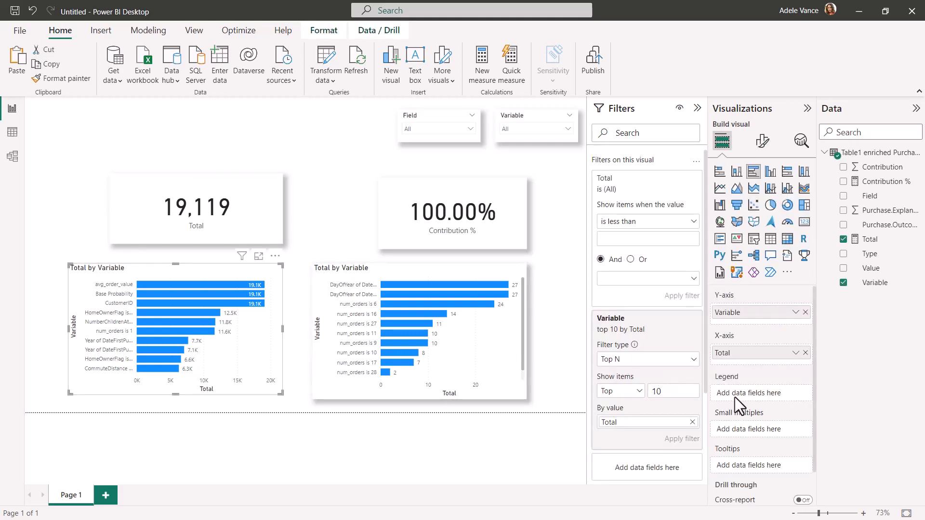
{"action": "left_click", "coordinate": [762, 141]}
{"action": "left_click", "coordinate": [767, 195]}
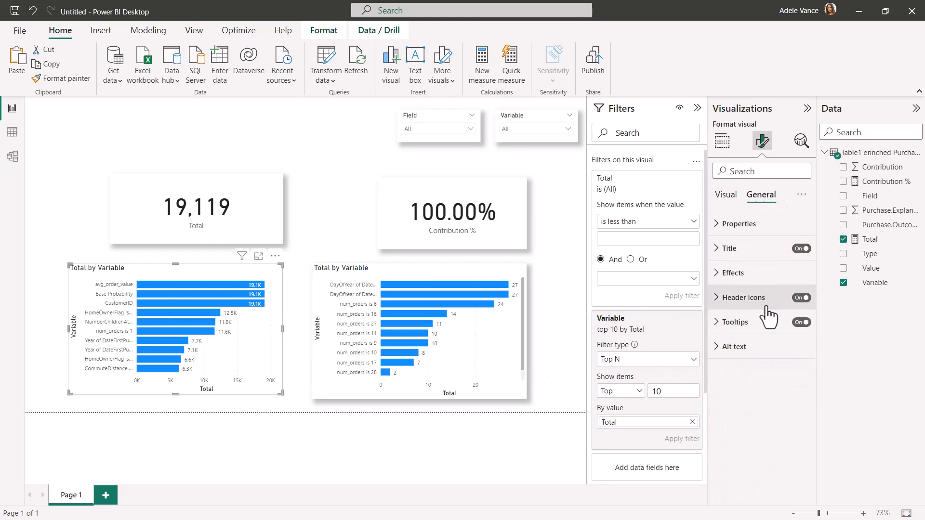
{"action": "left_click", "coordinate": [747, 273]}
{"action": "left_click", "coordinate": [795, 430]}
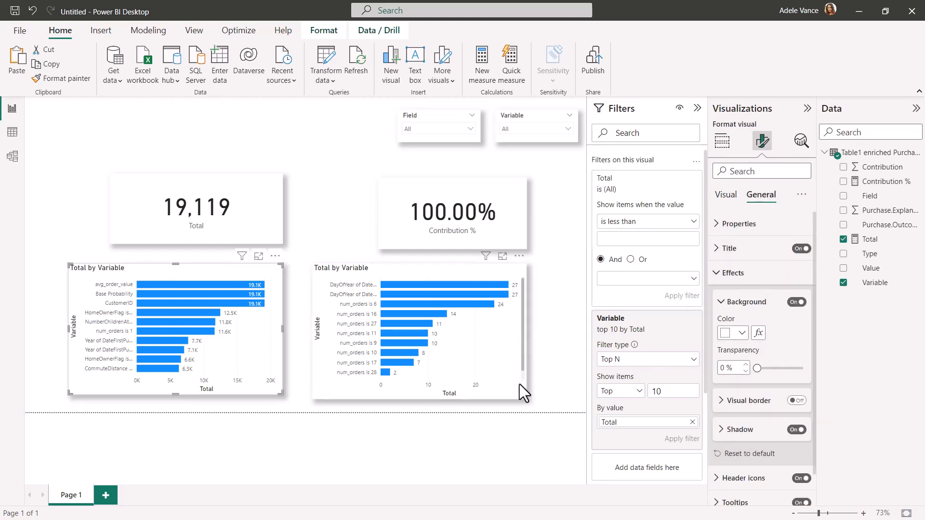
- Widen both Total by Variable charts and extend their lower edges to the same level just above the page boundary
{"action": "left_click", "coordinate": [521, 372]}
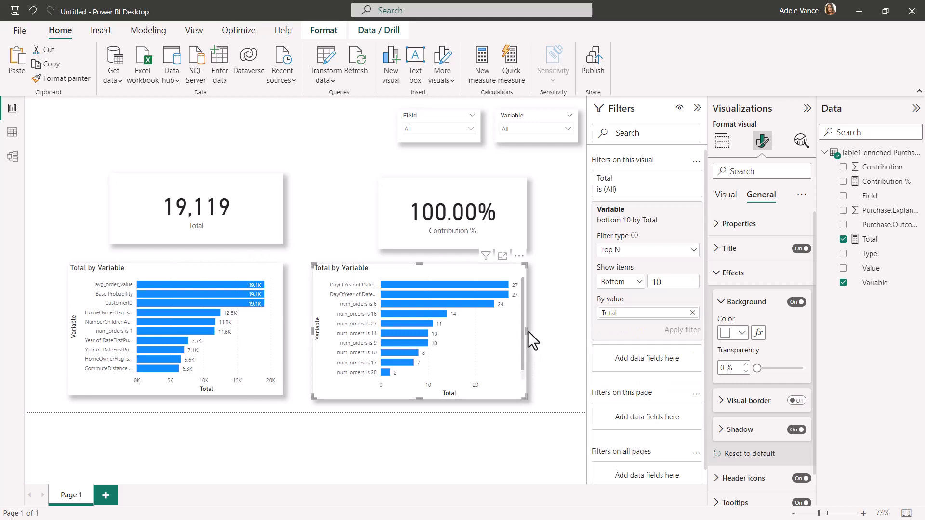
{"action": "left_click_drag", "start_coordinate": [527, 332], "coordinate": [563, 332]}
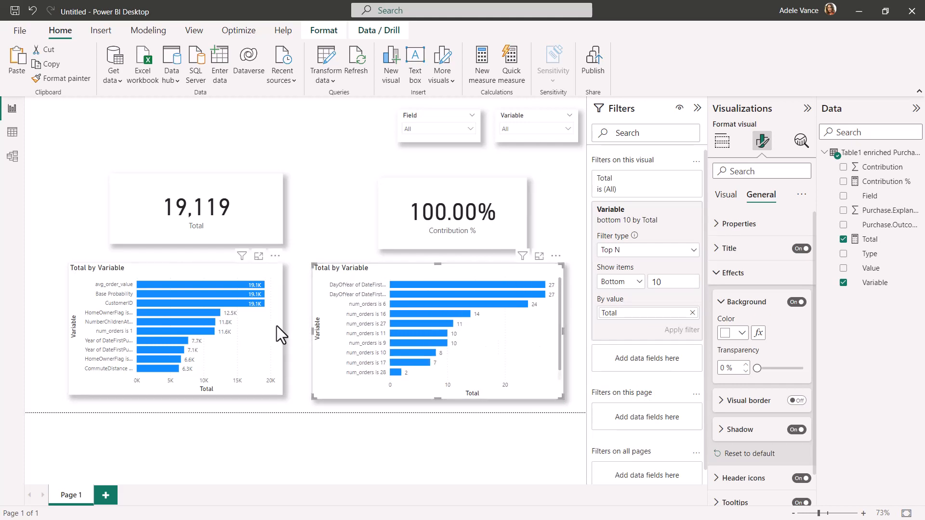
{"action": "mouse_move", "coordinate": [277, 325]}
{"action": "left_mouse_down"}
{"action": "mouse_move", "coordinate": [256, 326]}
{"action": "mouse_move", "coordinate": [292, 332]}
{"action": "left_mouse_up"}
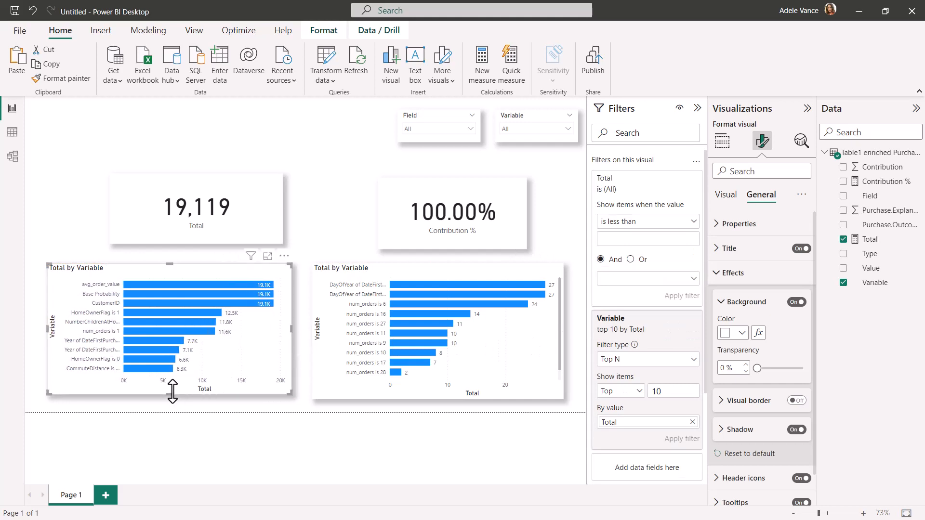
{"action": "left_click_drag", "start_coordinate": [172, 389], "coordinate": [172, 399]}
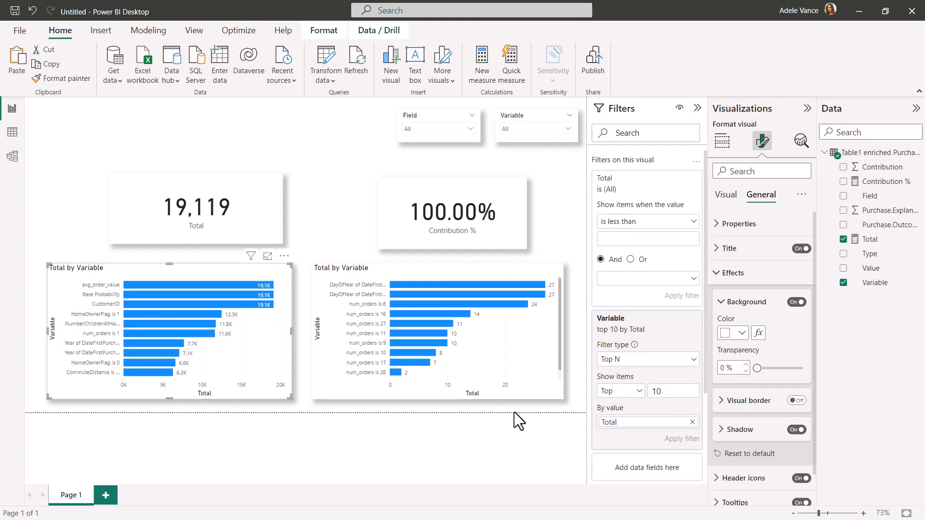
{"action": "left_click", "coordinate": [512, 395]}
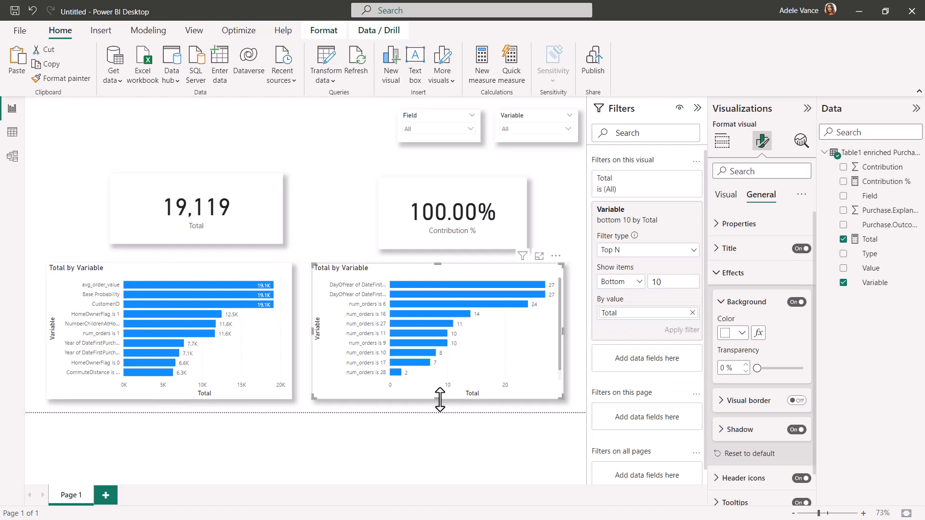
{"action": "left_click_drag", "start_coordinate": [440, 400], "coordinate": [441, 404]}
{"action": "left_click", "coordinate": [235, 398]}
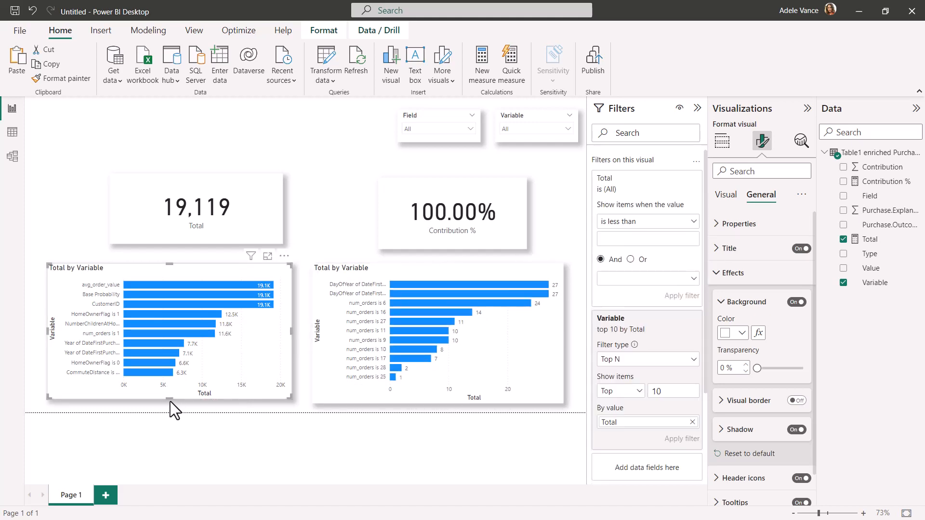
{"action": "left_click_drag", "start_coordinate": [171, 400], "coordinate": [172, 404]}
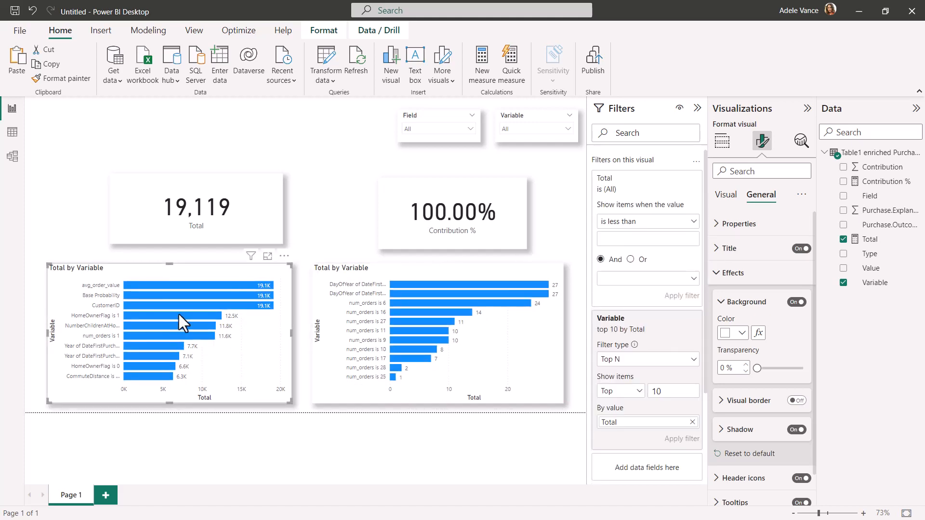
- Widen the Total and Contribution % cards to span the row above the charts, and widen the Field slicer slightly
{"action": "left_click_drag", "start_coordinate": [222, 224], "coordinate": [161, 223]}
{"action": "left_click_drag", "start_coordinate": [220, 208], "coordinate": [302, 212]}
{"action": "left_click_drag", "start_coordinate": [453, 216], "coordinate": [560, 212]}
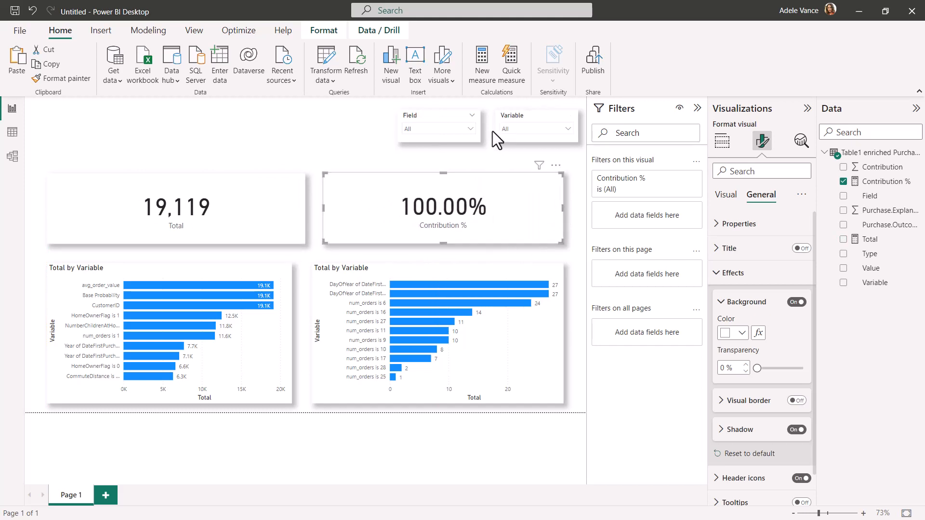
{"action": "left_click", "coordinate": [441, 139]}
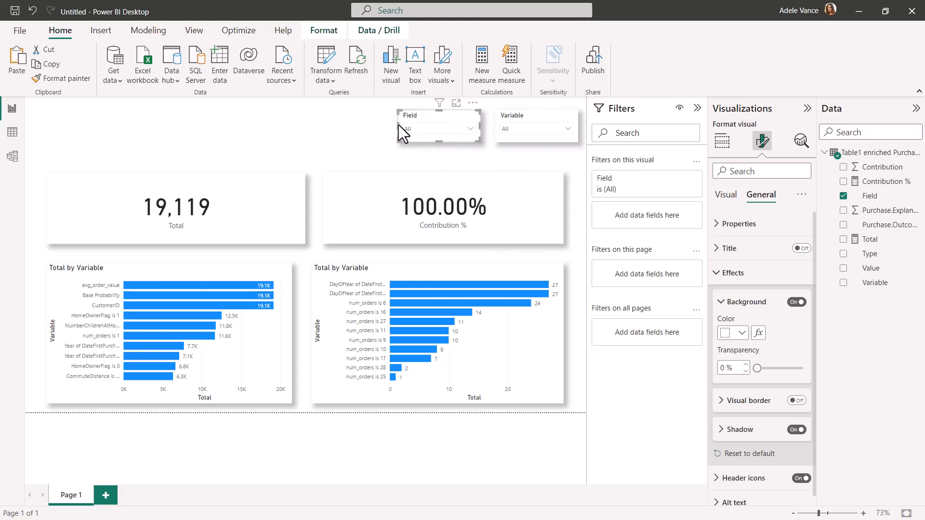
{"action": "left_click_drag", "start_coordinate": [398, 125], "coordinate": [386, 125]}
- Insert a text box in the report page's upper-left area with the title "Purchase Decision Model Explainability"
{"action": "left_click", "coordinate": [210, 120]}
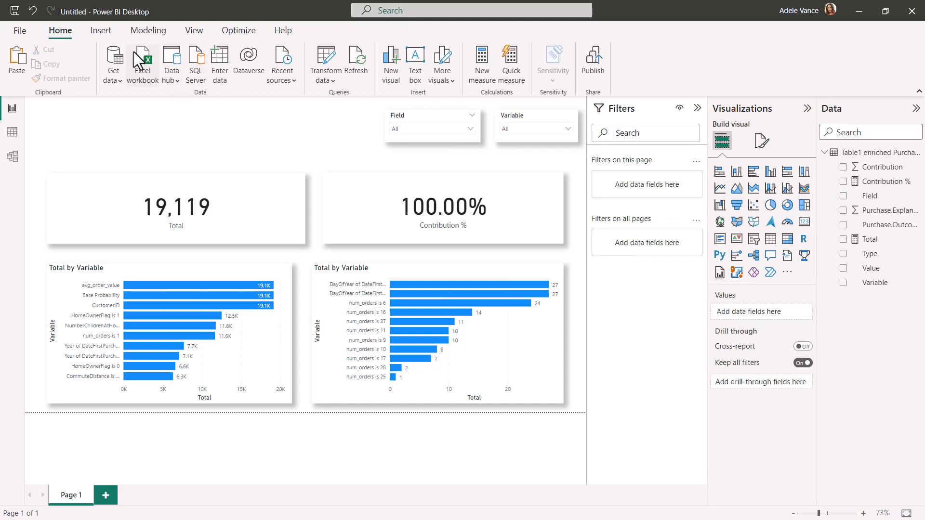
{"action": "left_click", "coordinate": [102, 32]}
{"action": "left_click", "coordinate": [60, 32]}
{"action": "left_click", "coordinate": [423, 61]}
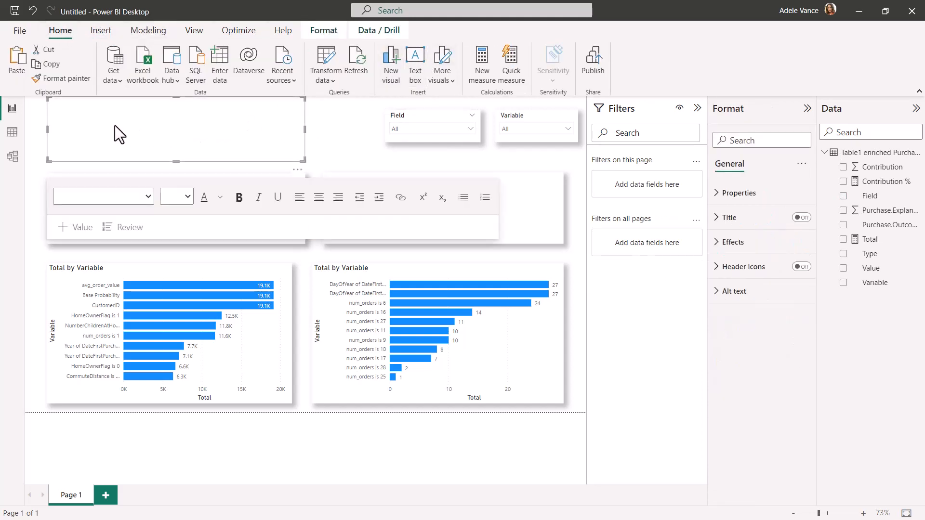
{"action": "type", "text": "Pu"}
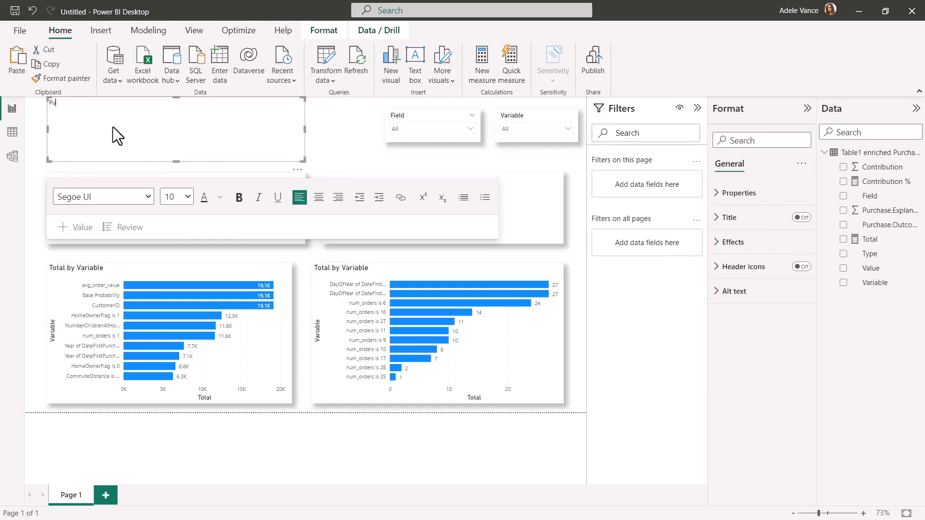
{"action": "type", "text": "rchase Dec"}
{"action": "type", "text": "ision Model Explainability"}
- Format the title text as bold with font size 28 and widen its text box to hold it on one line
{"action": "key", "text": "ctrl+a"}
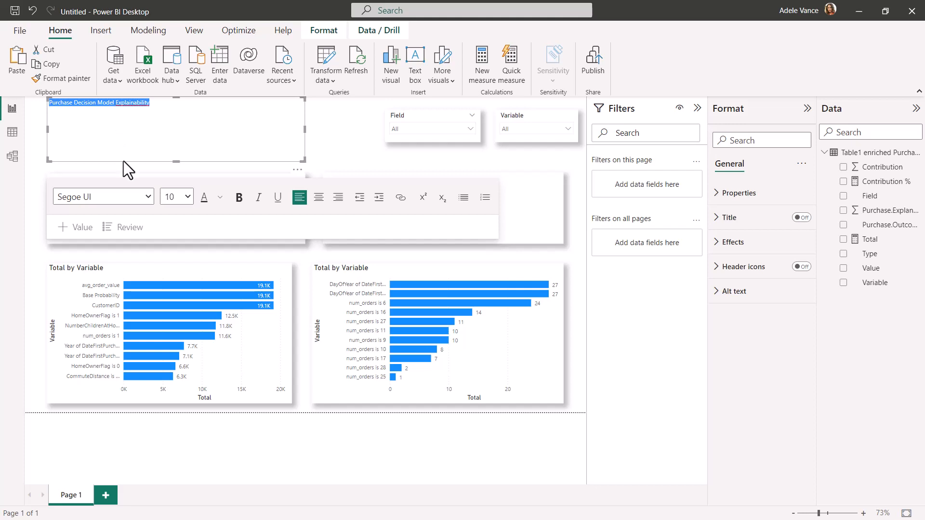
{"action": "left_click", "coordinate": [181, 196]}
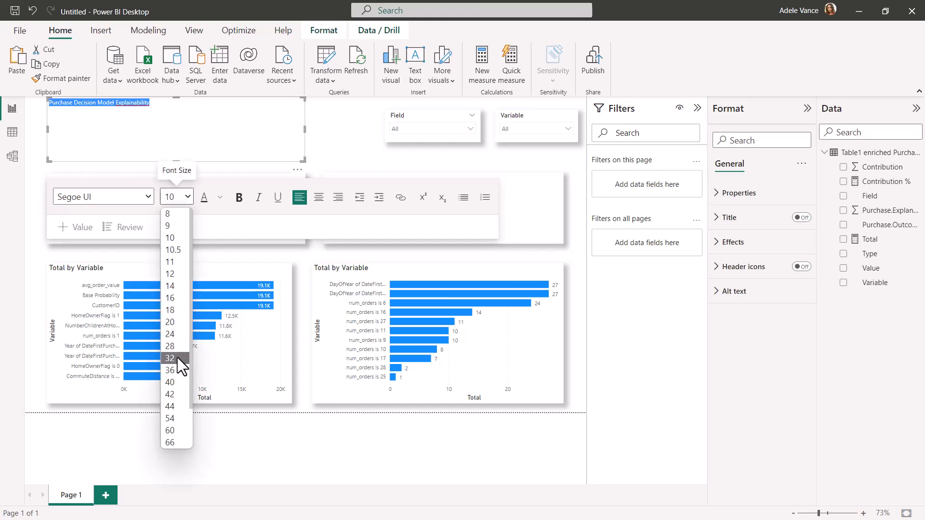
{"action": "left_click", "coordinate": [177, 357]}
{"action": "left_click_drag", "start_coordinate": [304, 129], "coordinate": [360, 135]}
{"action": "left_click", "coordinate": [239, 198]}
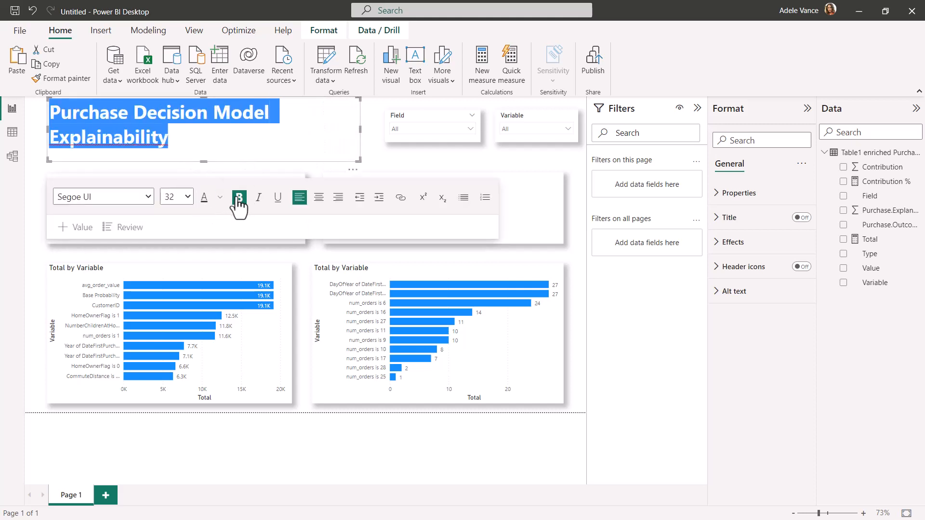
{"action": "left_click", "coordinate": [188, 197]}
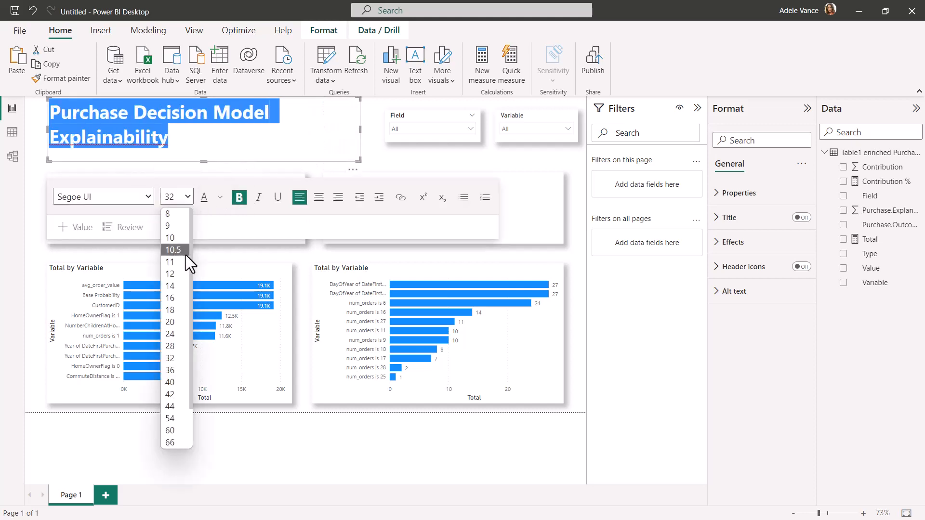
{"action": "left_click", "coordinate": [178, 346]}
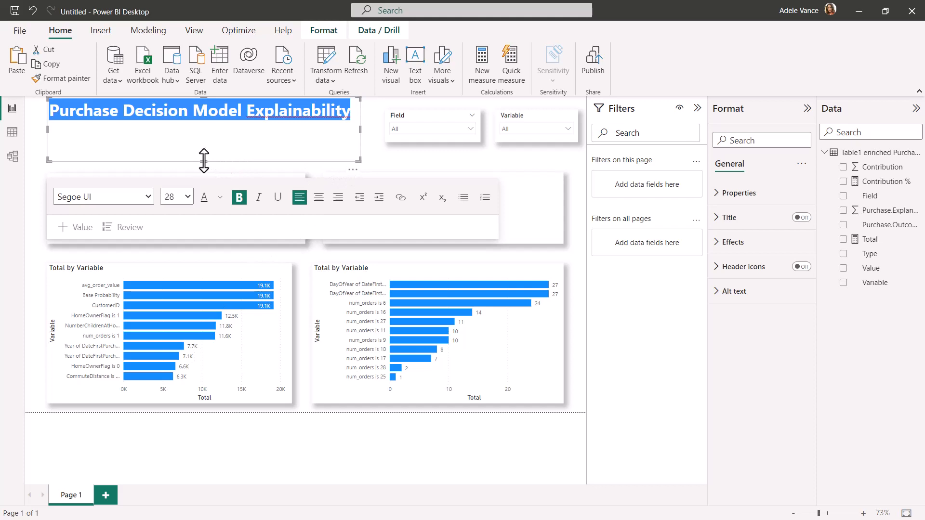
- Shorten the title text box to one line's height and move it down level with the slicers
{"action": "left_click_drag", "start_coordinate": [204, 160], "coordinate": [209, 126]}
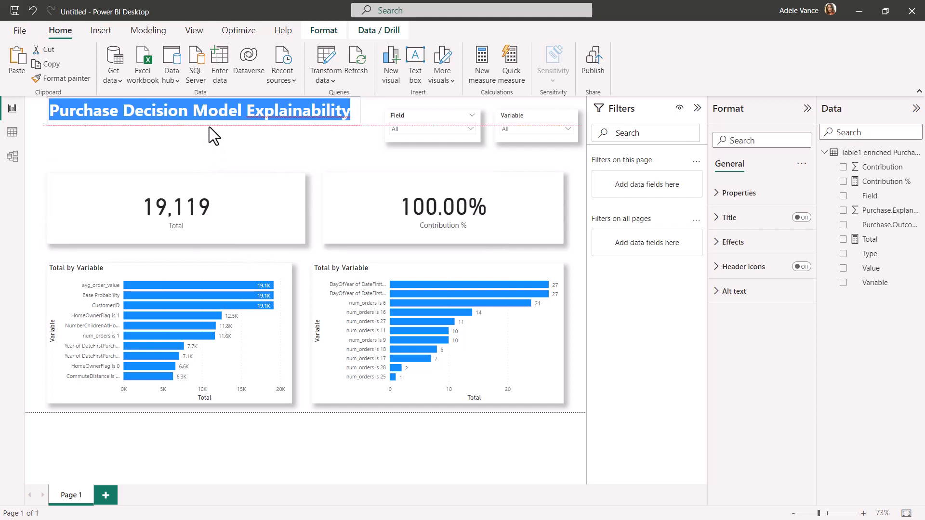
{"action": "left_click", "coordinate": [284, 130]}
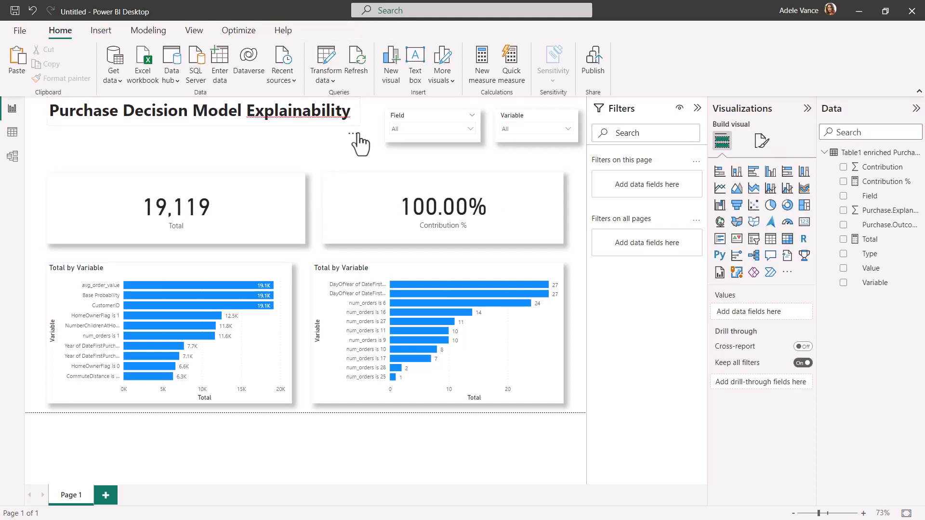
{"action": "left_click", "coordinate": [358, 141]}
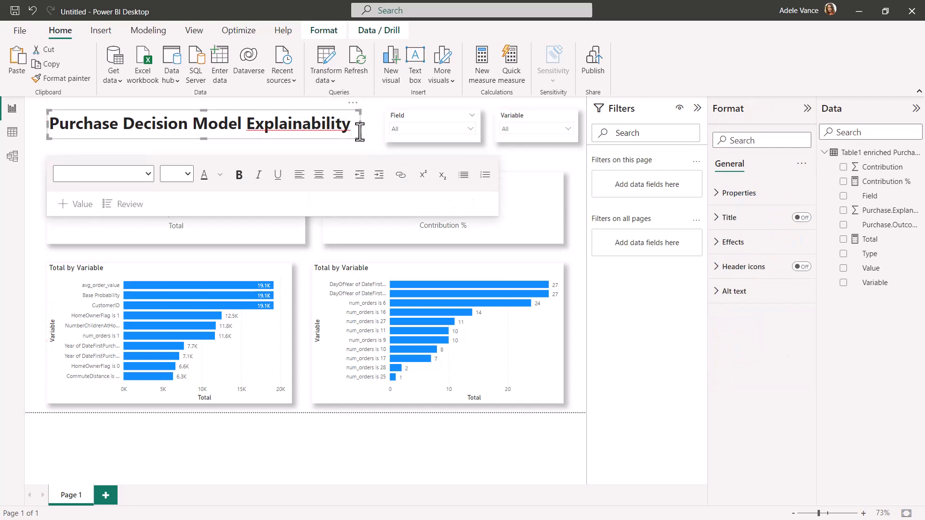
{"action": "left_click", "coordinate": [380, 146]}
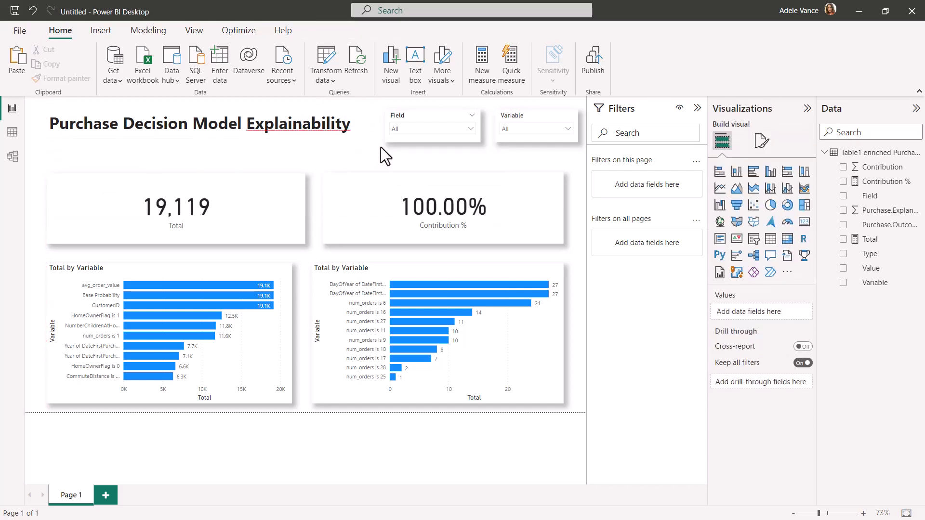
- Collapse the Filters pane and set the Total card's background to the darkest shade of yellow
{"action": "left_click", "coordinate": [277, 212]}
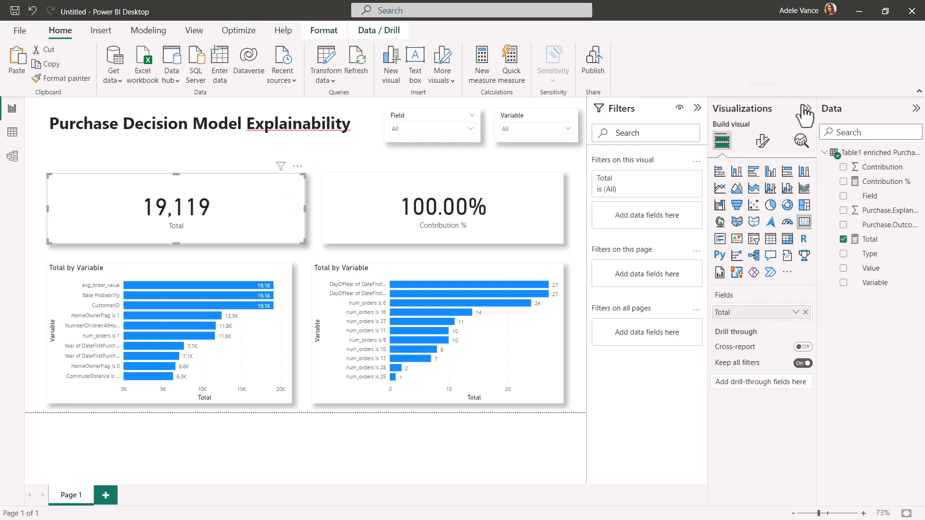
{"action": "left_click", "coordinate": [697, 108]}
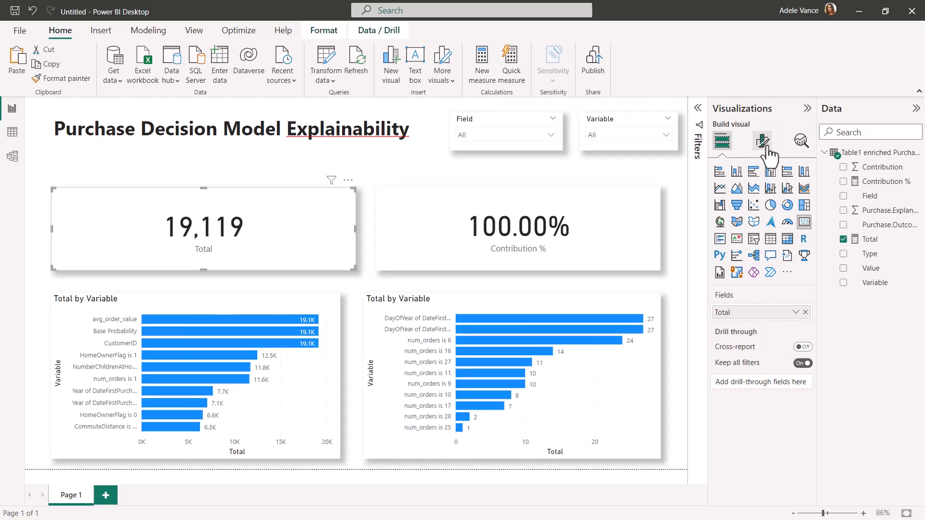
{"action": "left_click", "coordinate": [762, 141]}
{"action": "left_click", "coordinate": [764, 196]}
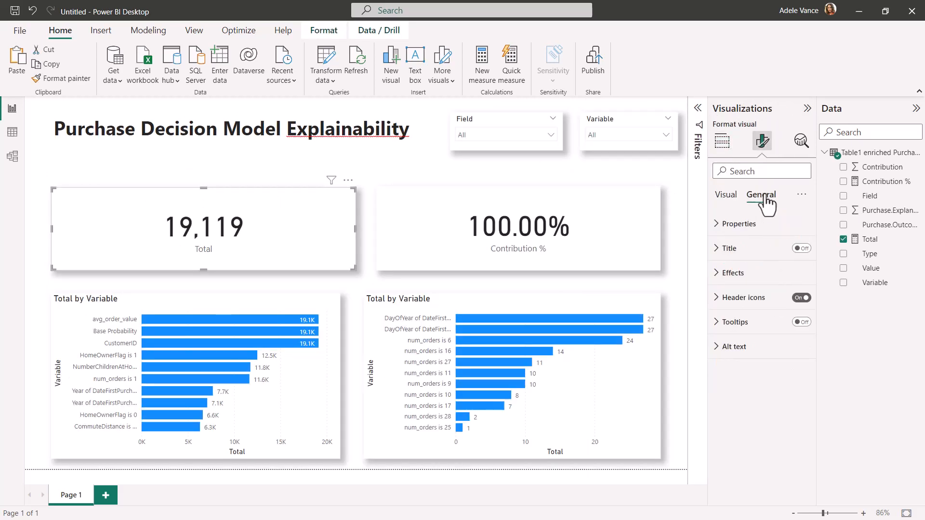
{"action": "left_click", "coordinate": [736, 273]}
{"action": "left_click", "coordinate": [738, 333]}
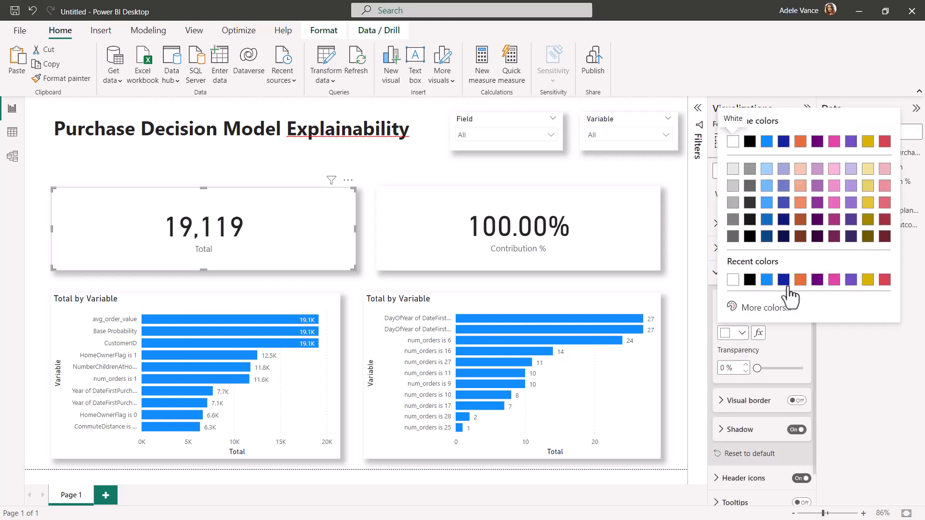
{"action": "left_click", "coordinate": [867, 236]}
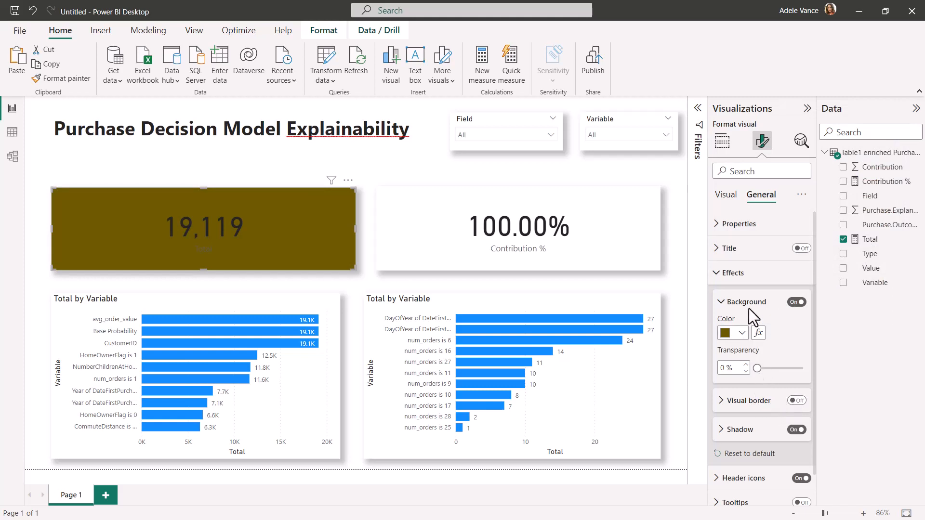
- Set the Total card's callout value colour to white
{"action": "left_click", "coordinate": [730, 274]}
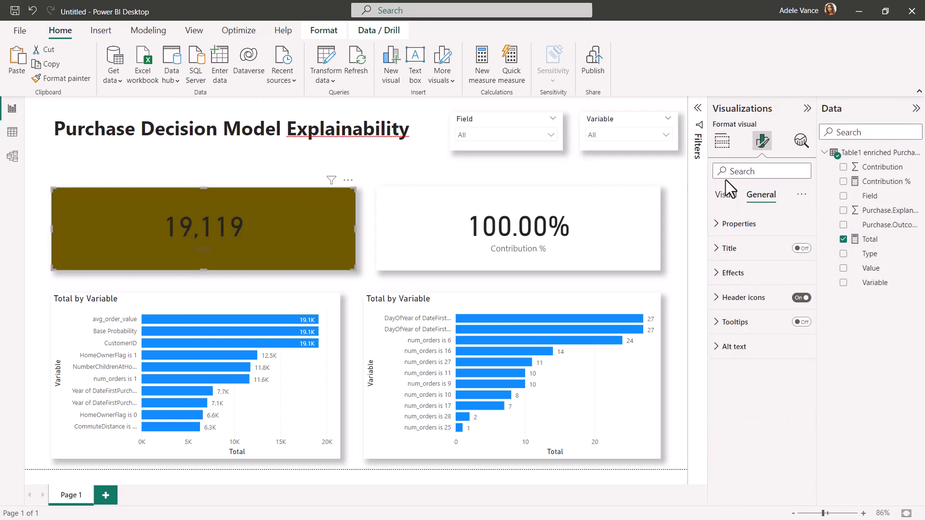
{"action": "left_click", "coordinate": [726, 194]}
{"action": "left_click", "coordinate": [744, 224]}
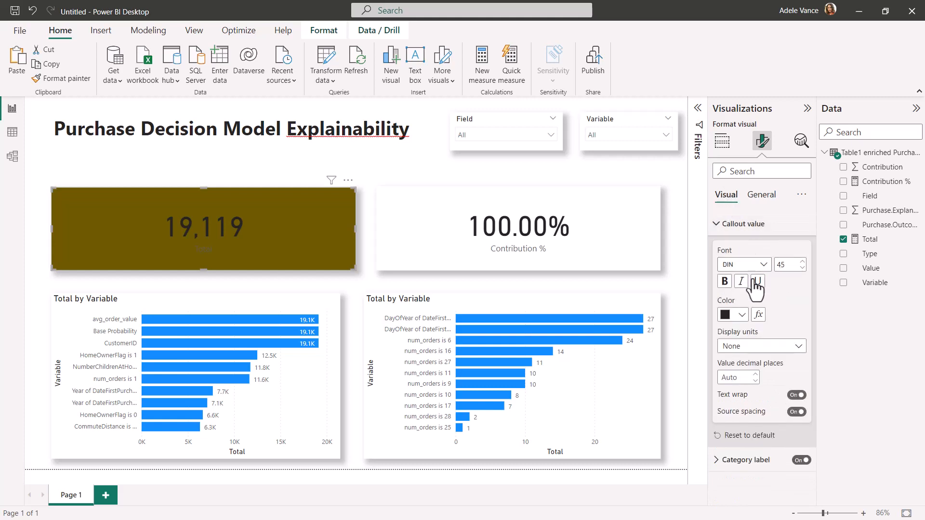
{"action": "left_click", "coordinate": [742, 316]}
{"action": "left_click", "coordinate": [750, 262]}
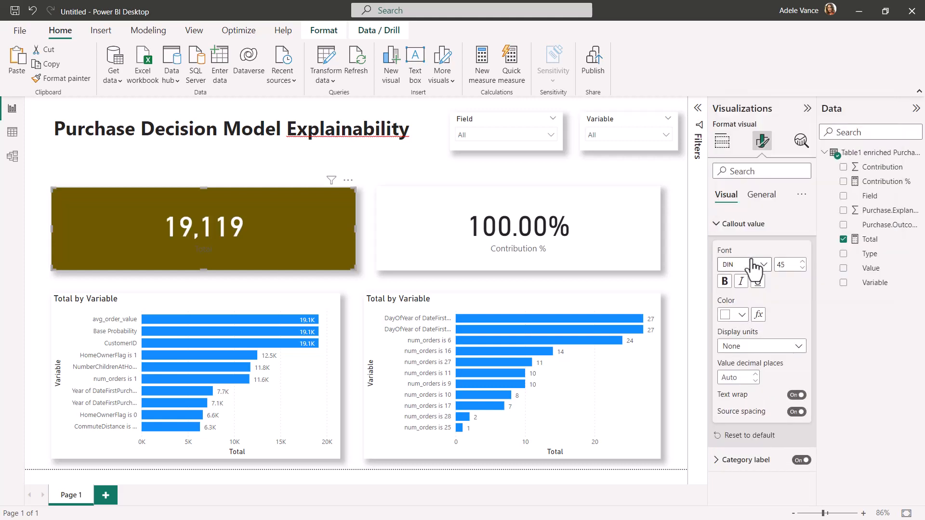
{"action": "left_click", "coordinate": [716, 224]}
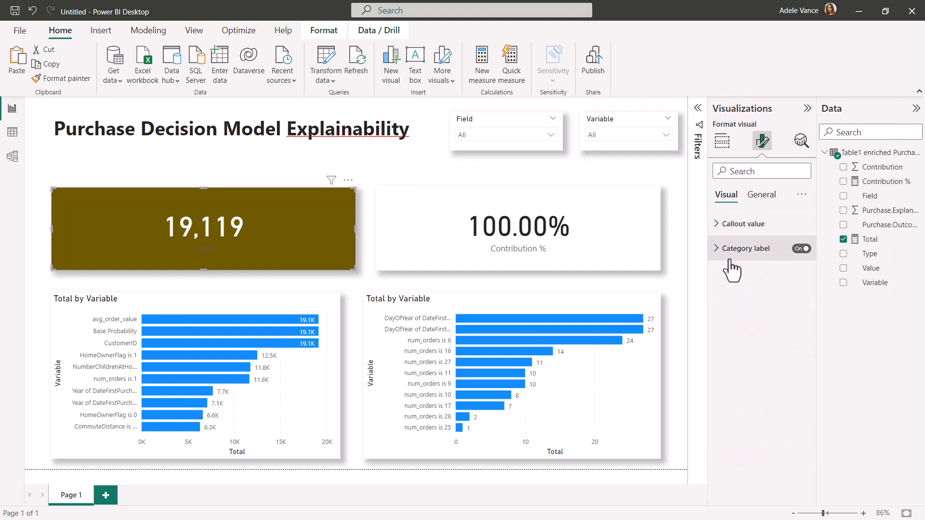
- Change the Total card's category label colour to white
{"action": "left_click", "coordinate": [761, 248]}
{"action": "left_click", "coordinate": [733, 339]}
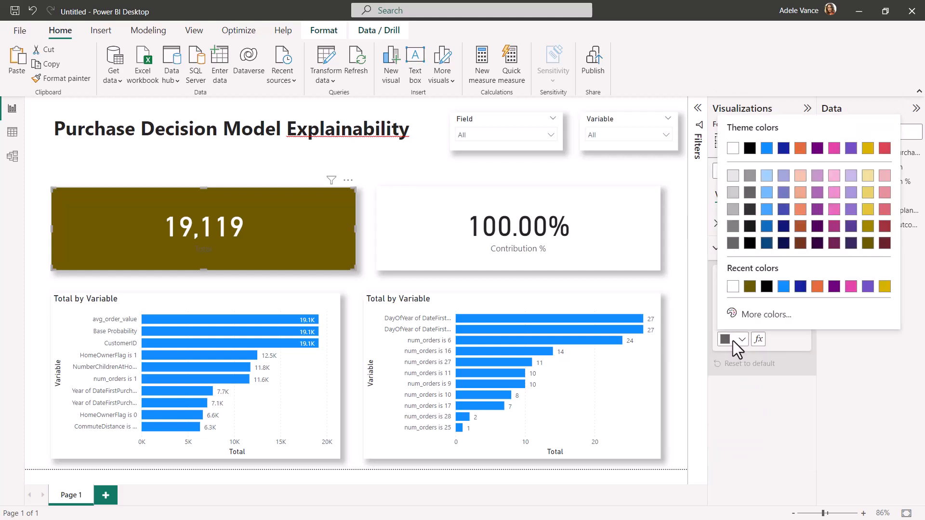
{"action": "left_click", "coordinate": [731, 283]}
- Set both the category label and the callout value of the Contribution % card to white
{"action": "left_click", "coordinate": [631, 232]}
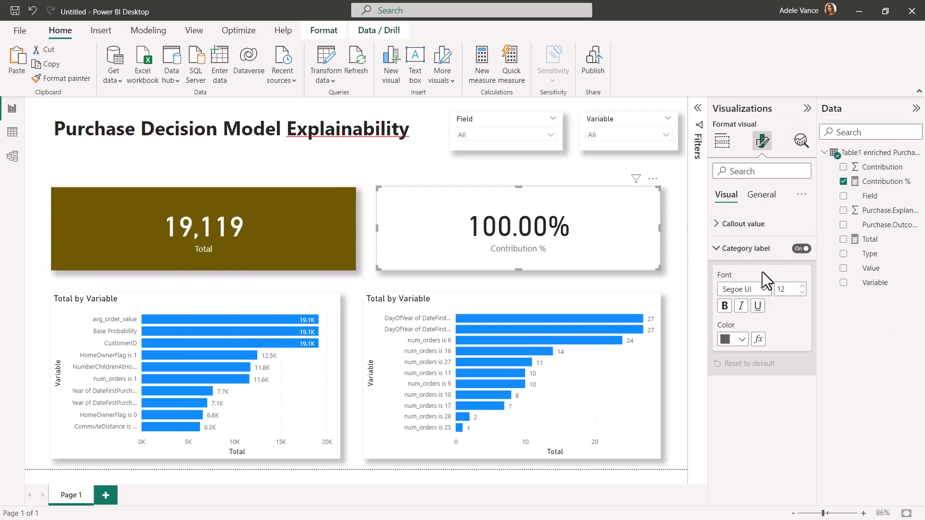
{"action": "left_click", "coordinate": [733, 339]}
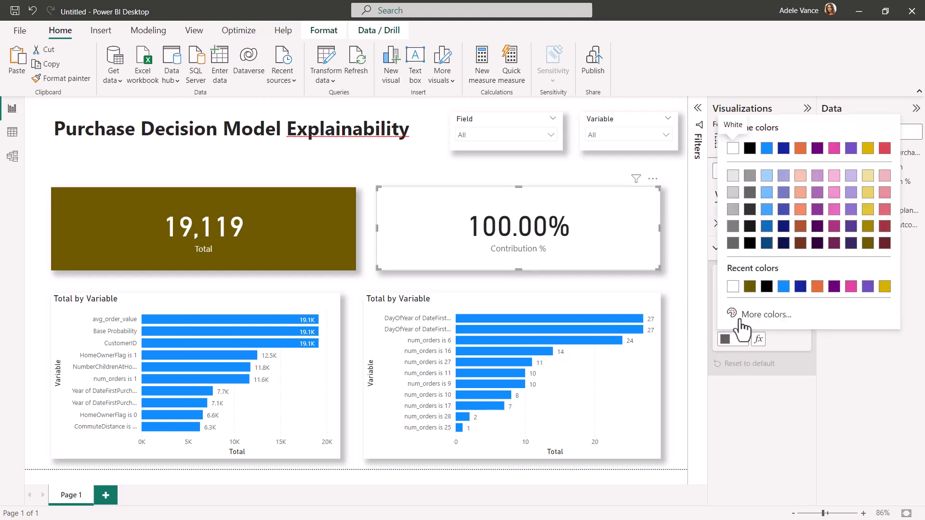
{"action": "left_click", "coordinate": [733, 286]}
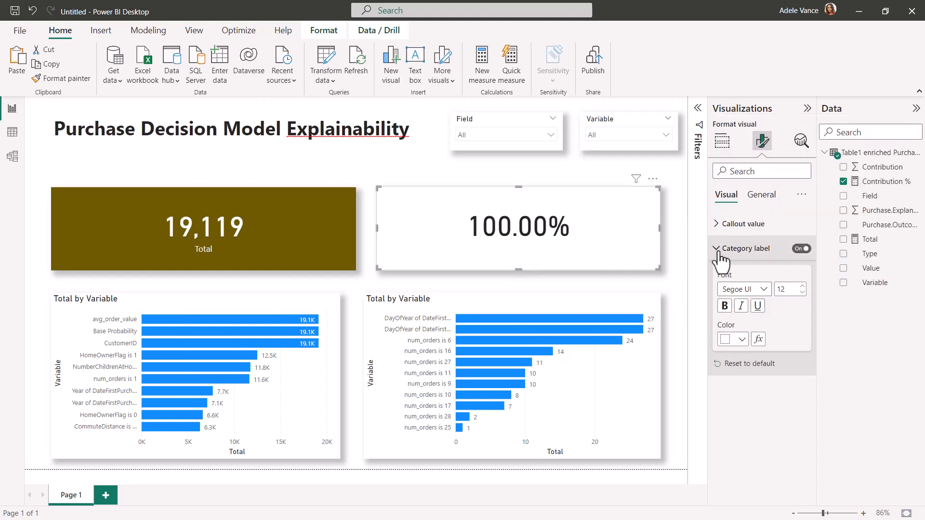
{"action": "left_click", "coordinate": [718, 250]}
{"action": "left_click", "coordinate": [728, 223]}
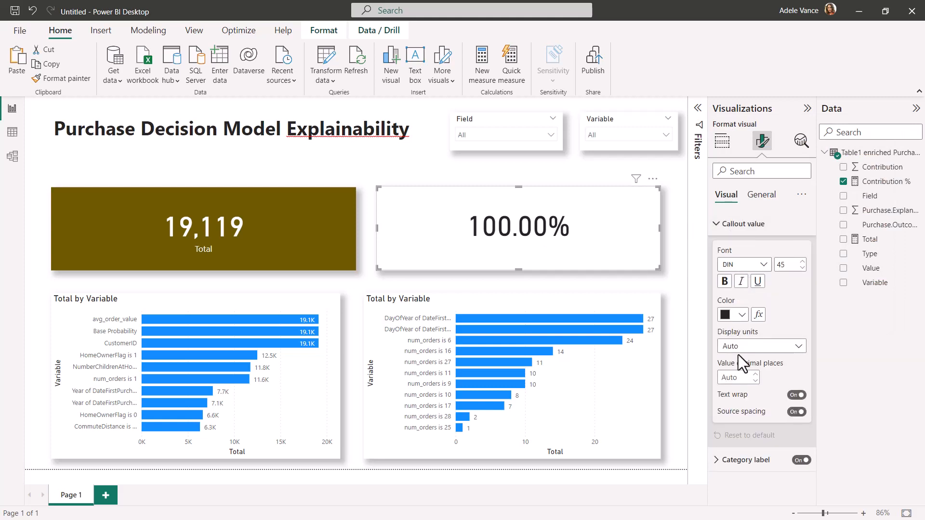
{"action": "left_click", "coordinate": [742, 315]}
{"action": "left_click", "coordinate": [729, 265]}
- Give the Contribution % card a custom teal background, #10A69E, and deselect the card
{"action": "left_click", "coordinate": [761, 194]}
{"action": "left_click", "coordinate": [754, 272]}
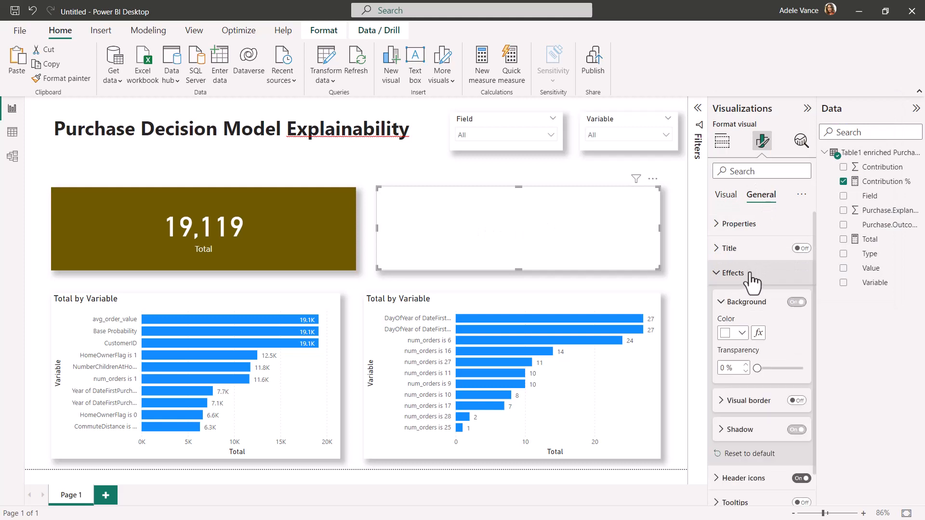
{"action": "left_click", "coordinate": [742, 332]}
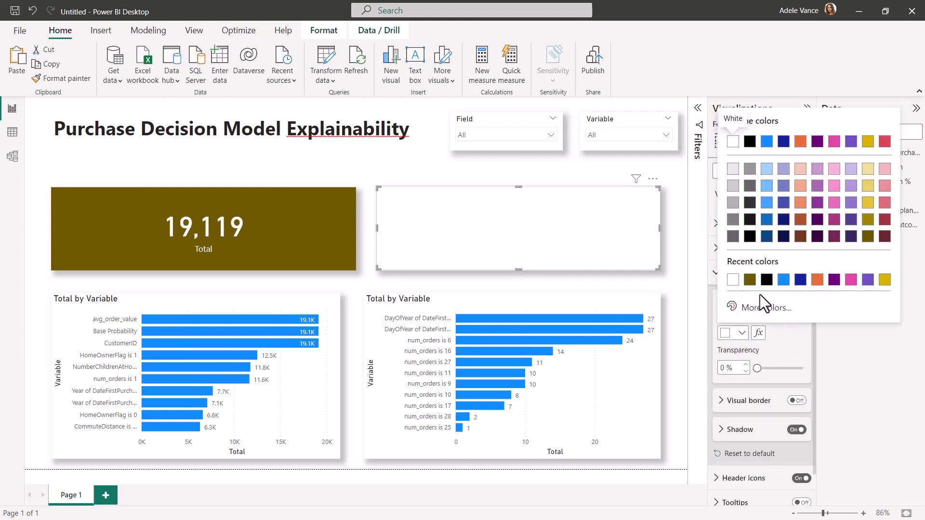
{"action": "left_click", "coordinate": [753, 309]}
{"action": "left_click", "coordinate": [807, 266]}
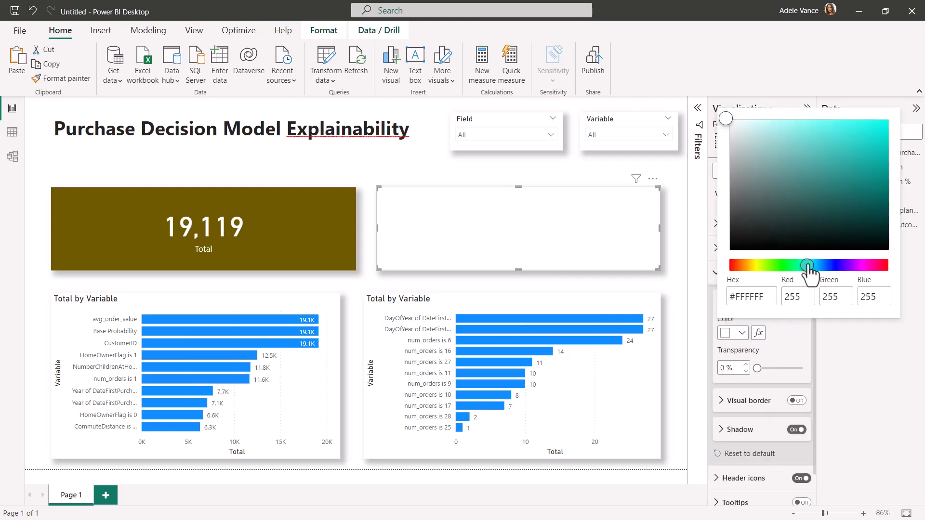
{"action": "left_click", "coordinate": [868, 163]}
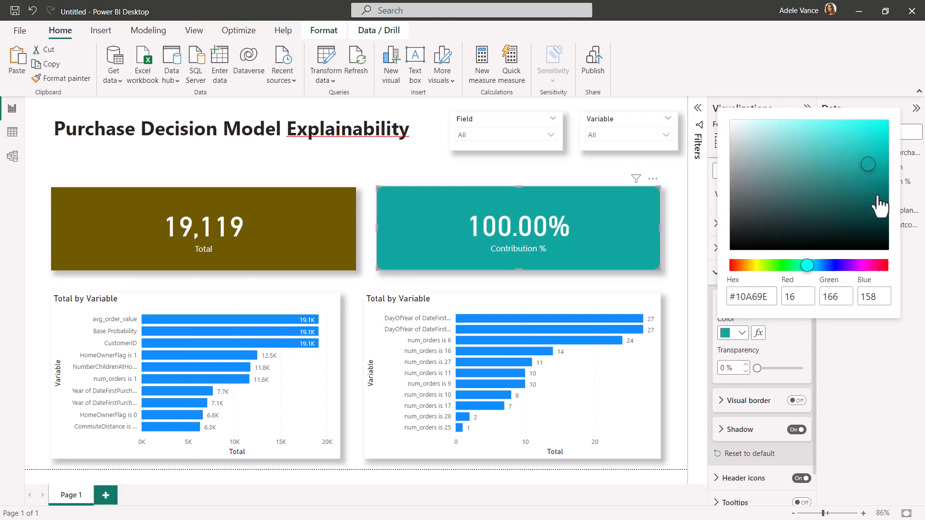
{"action": "left_click", "coordinate": [677, 219]}
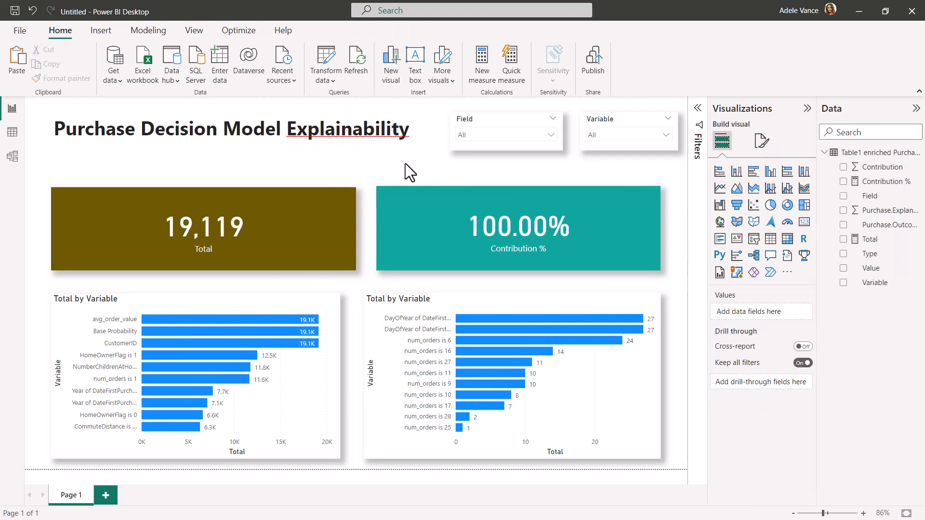
- Collapse the Visualizations and Data panes and cross-filter the page by the first DayOfYear bar in the bottom 10 chart
{"action": "left_click", "coordinate": [808, 108]}
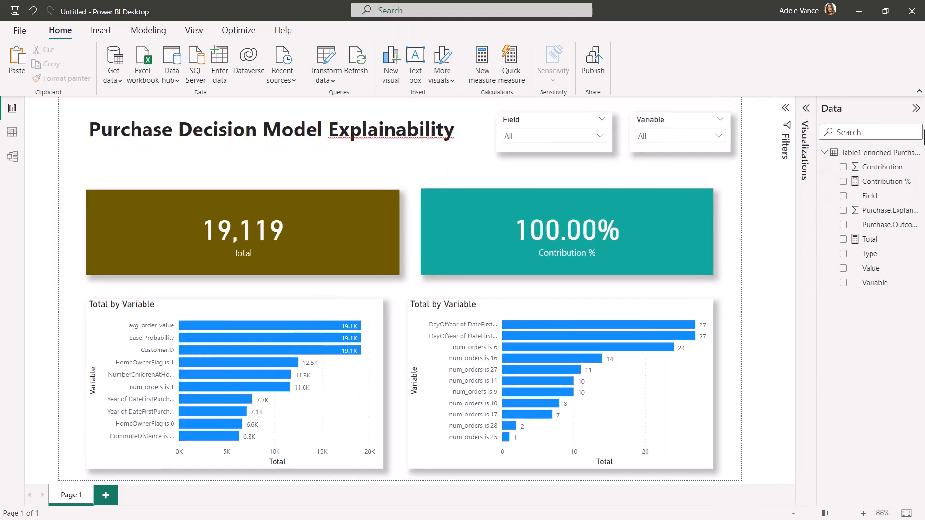
{"action": "left_click", "coordinate": [916, 108]}
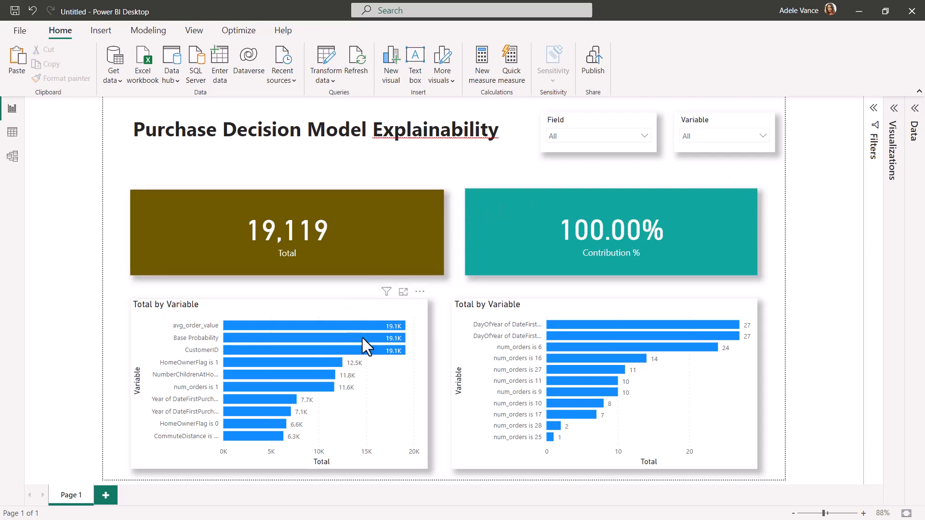
{"action": "left_click", "coordinate": [634, 323]}
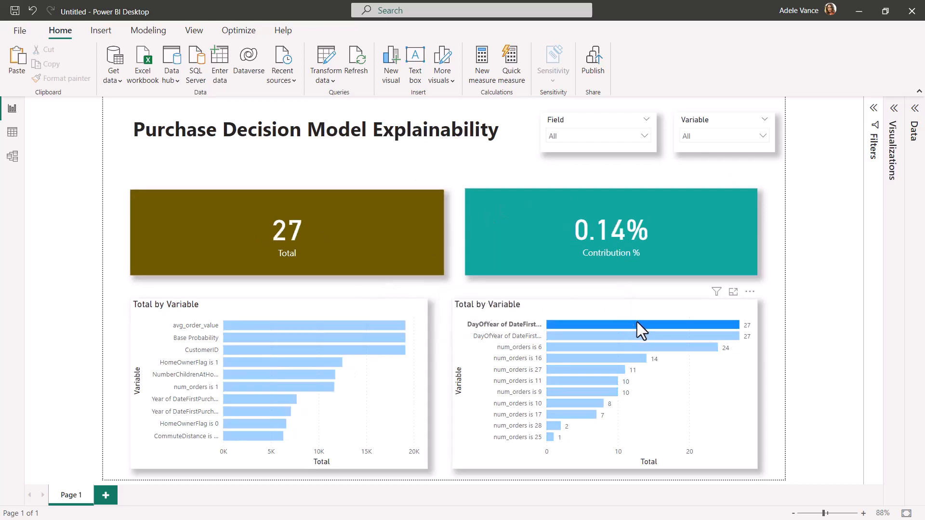